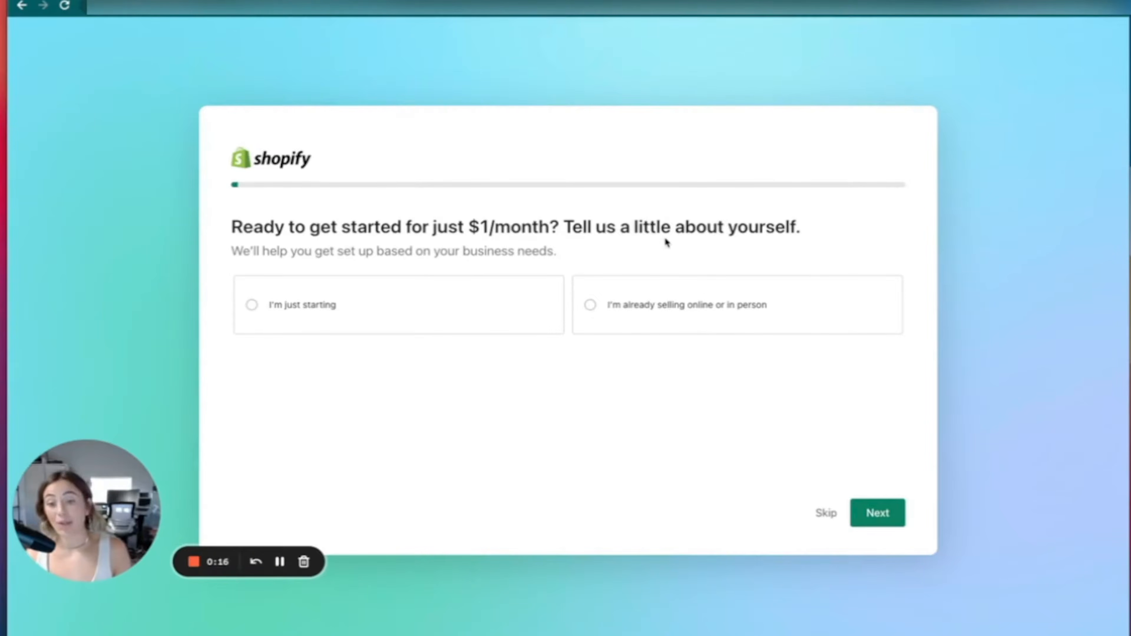
Step: Answer the store setup question with "I'm just starting" and continue to the next question
click(330, 303)
click(876, 510)
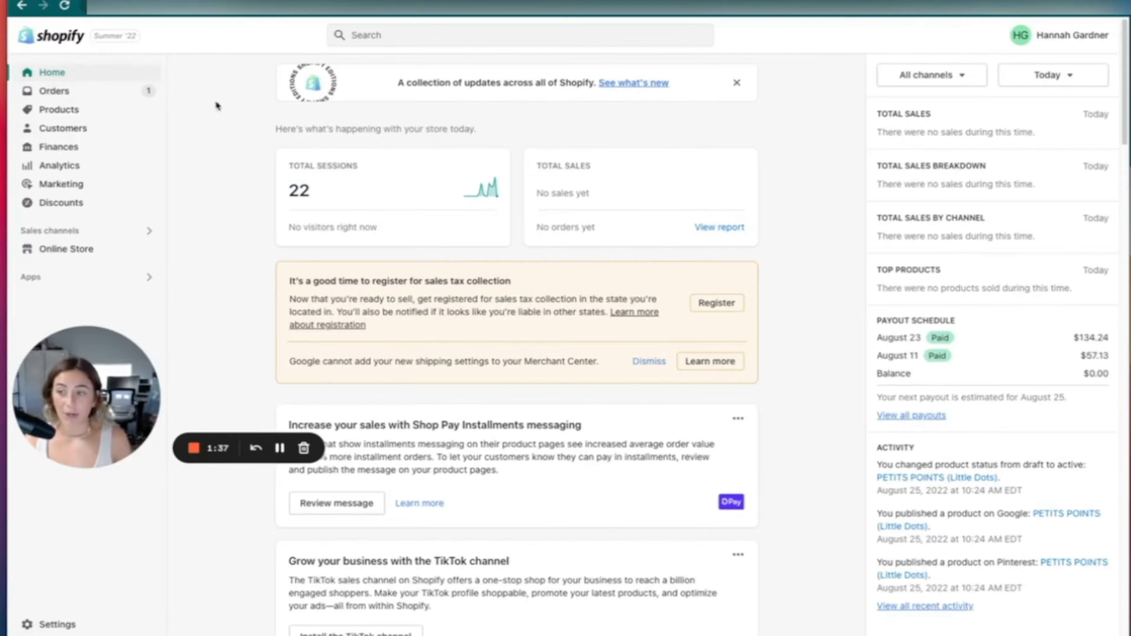
Step: Open the product collections and start a new collection to look over its form
click(91, 111)
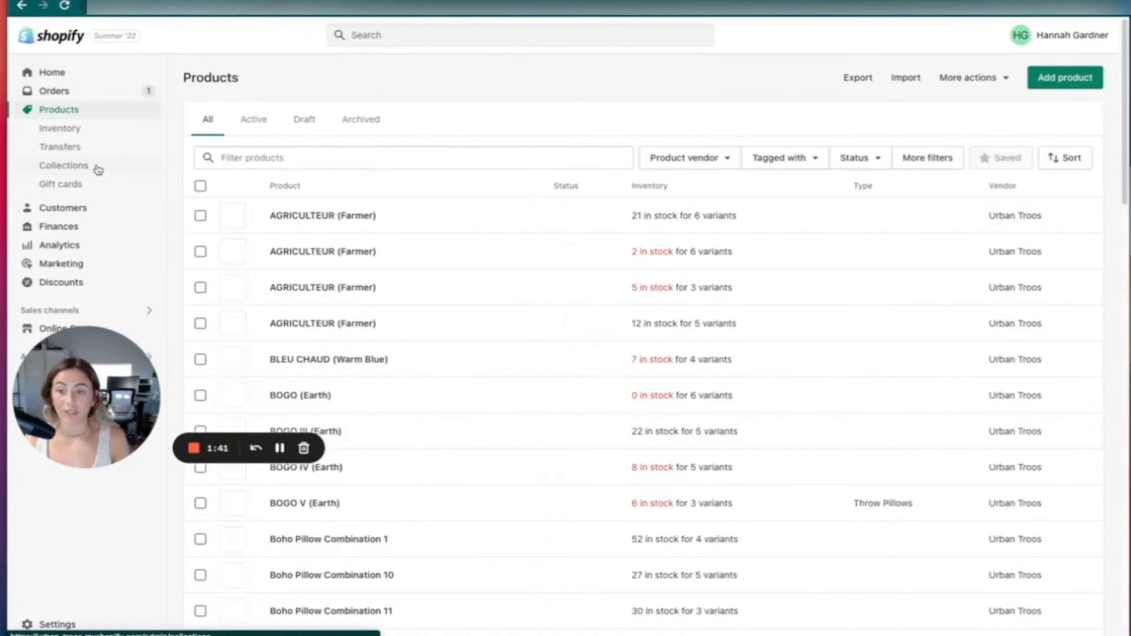
click(98, 170)
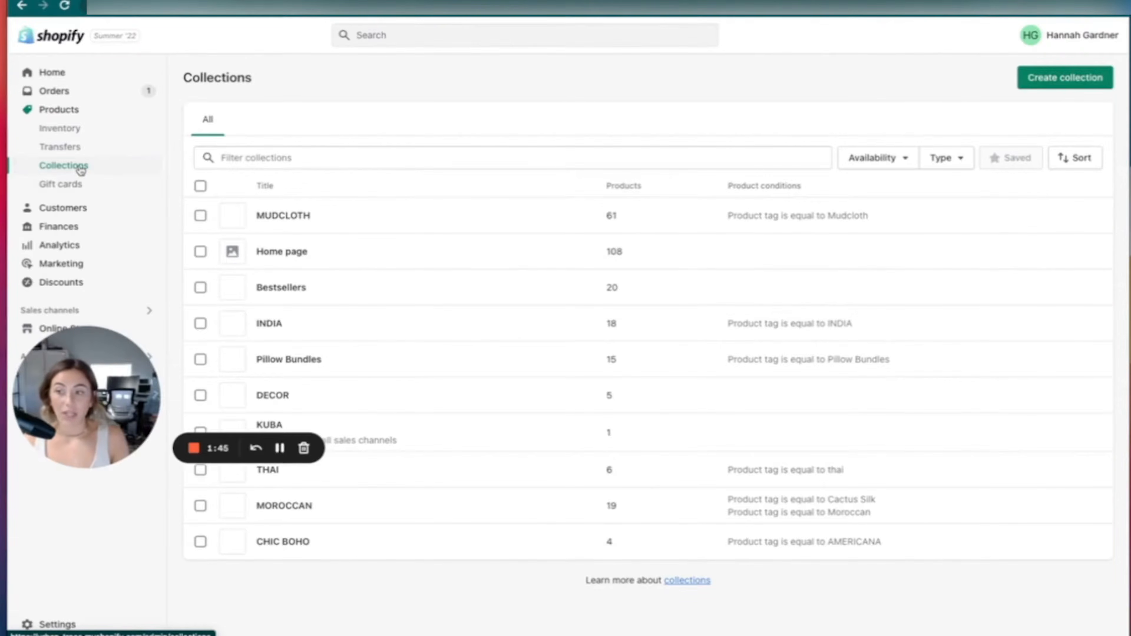
click(1049, 77)
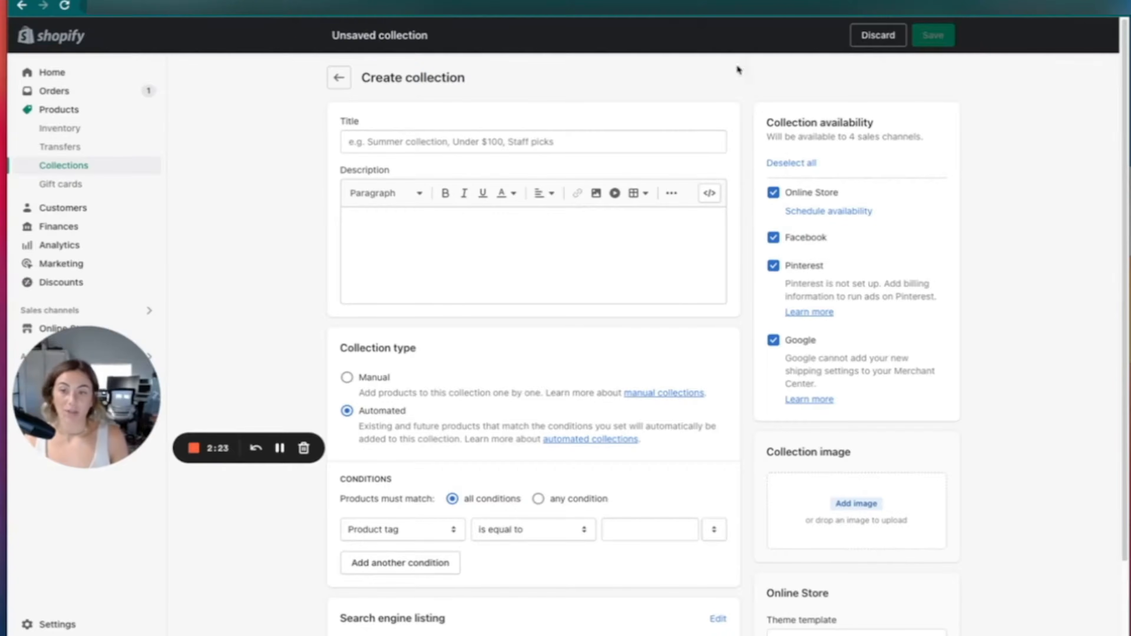
click(424, 143)
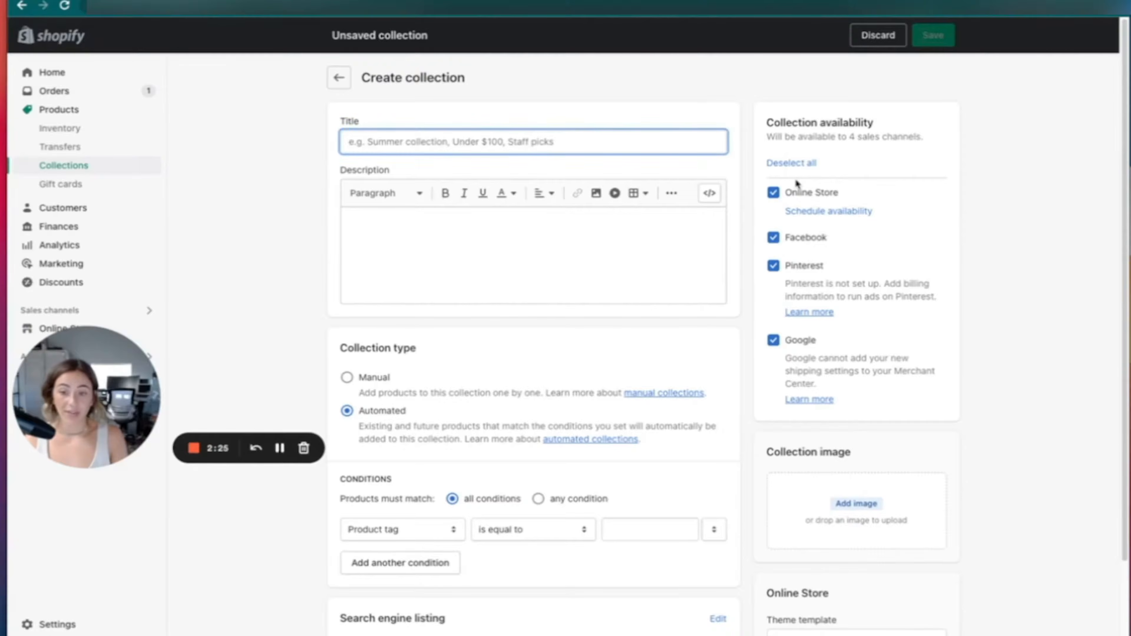
scroll(758, 205, down, 2)
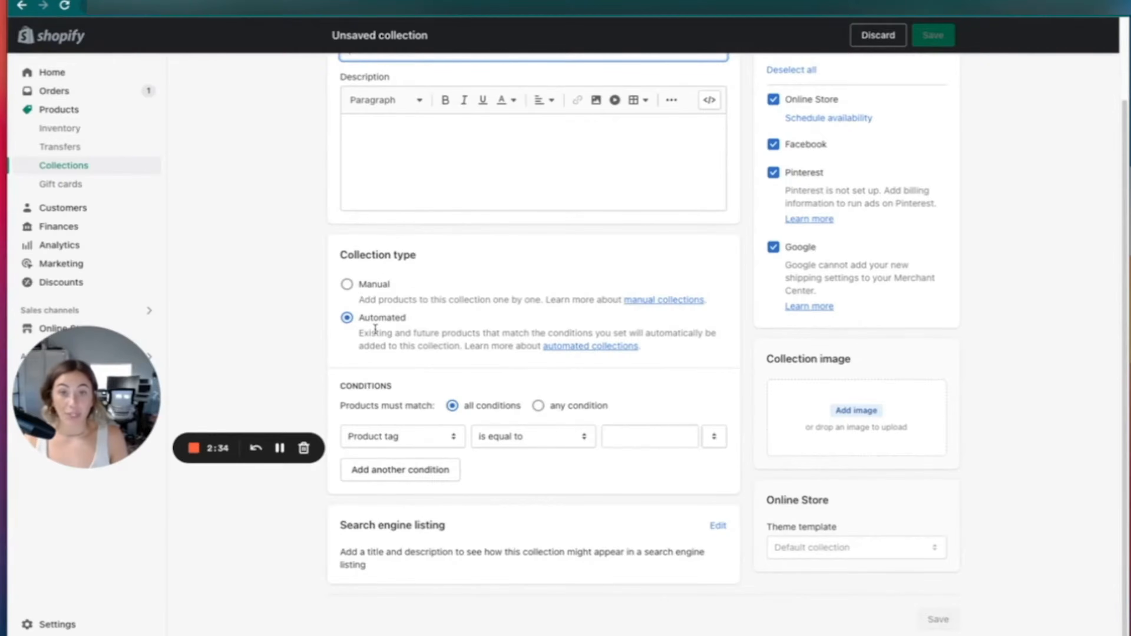
Step: Compare the Manual and Automated collection types and review the product criteria available for automated conditions
click(347, 285)
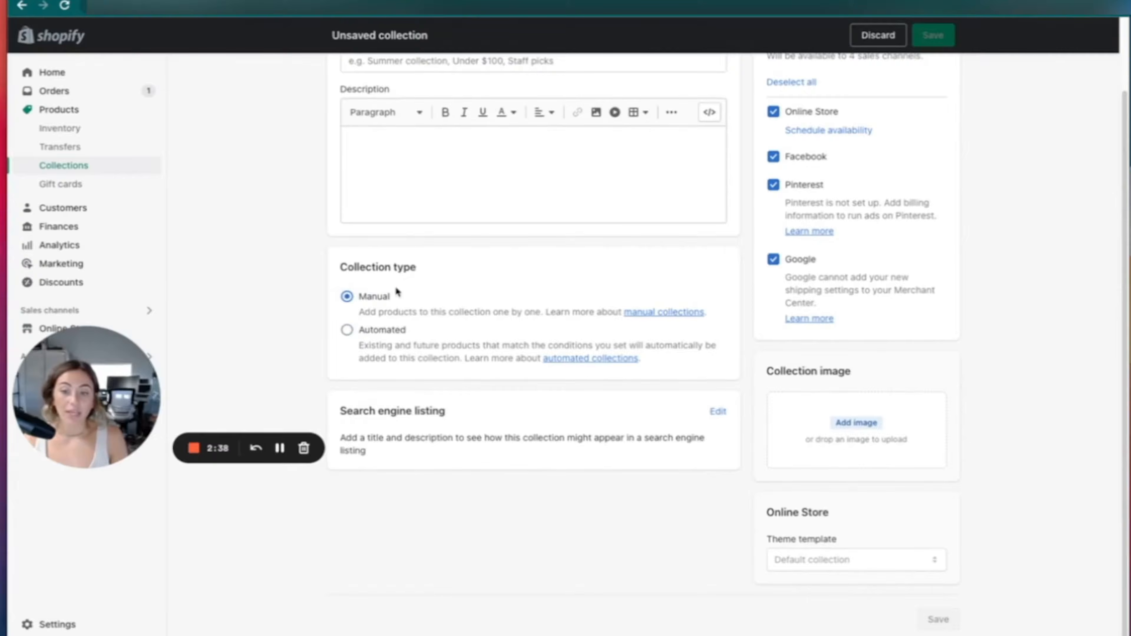
click(347, 330)
scroll(391, 423, down, 1)
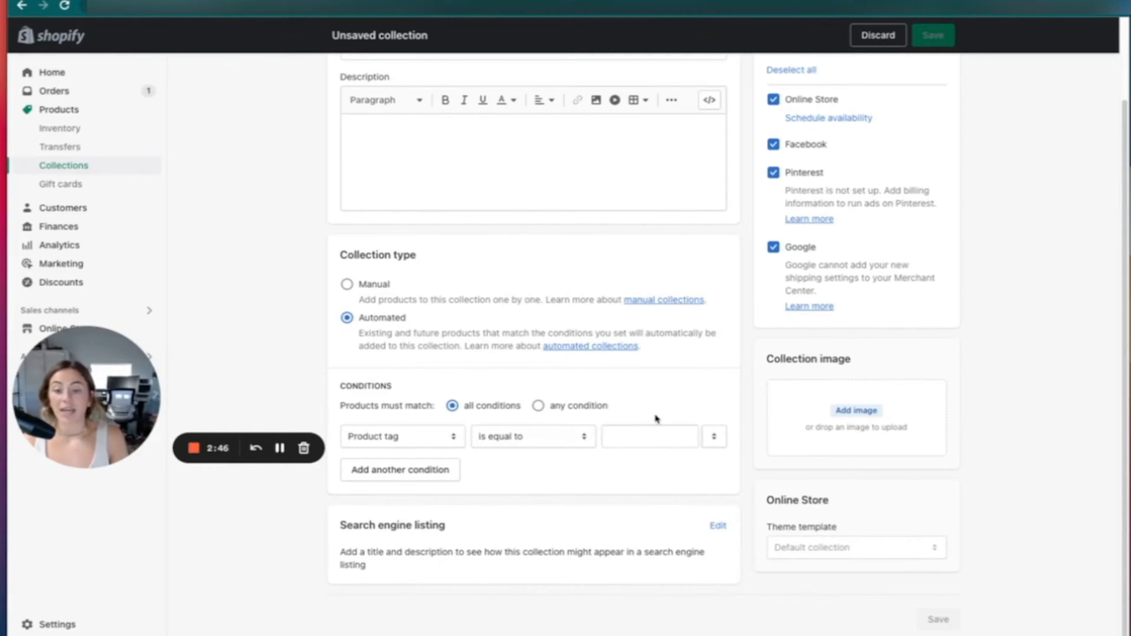
click(421, 439)
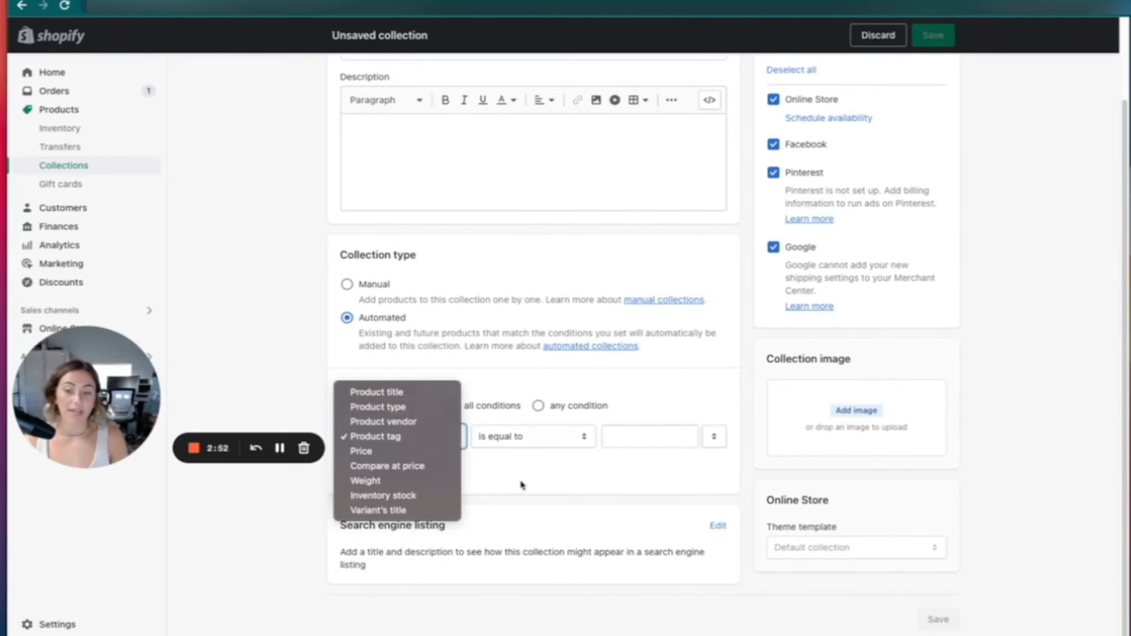
click(599, 502)
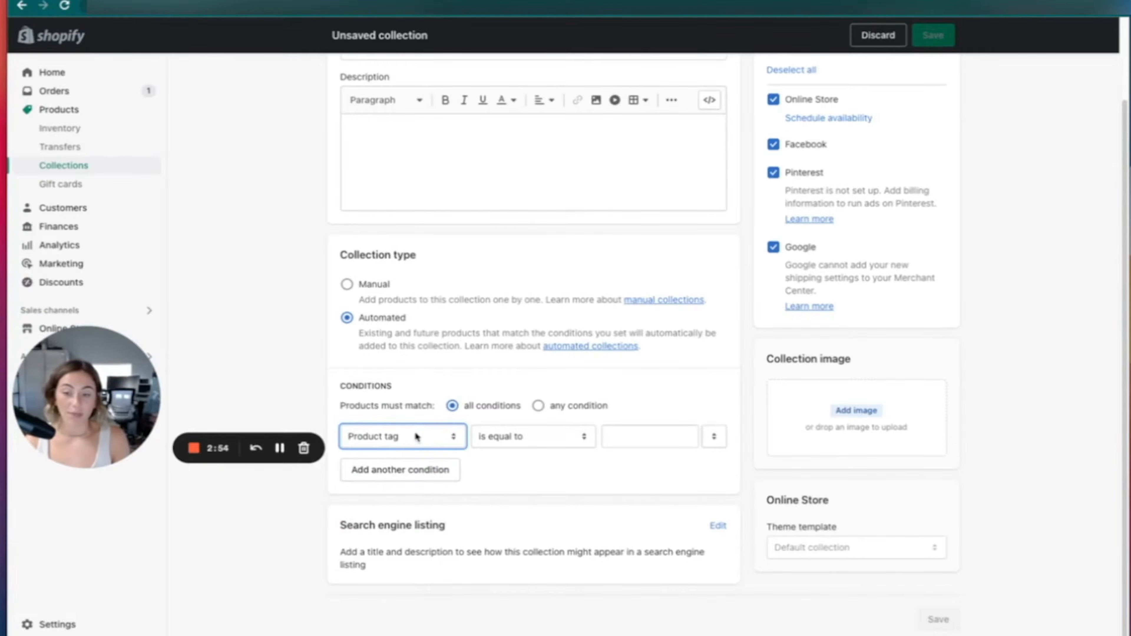
click(407, 435)
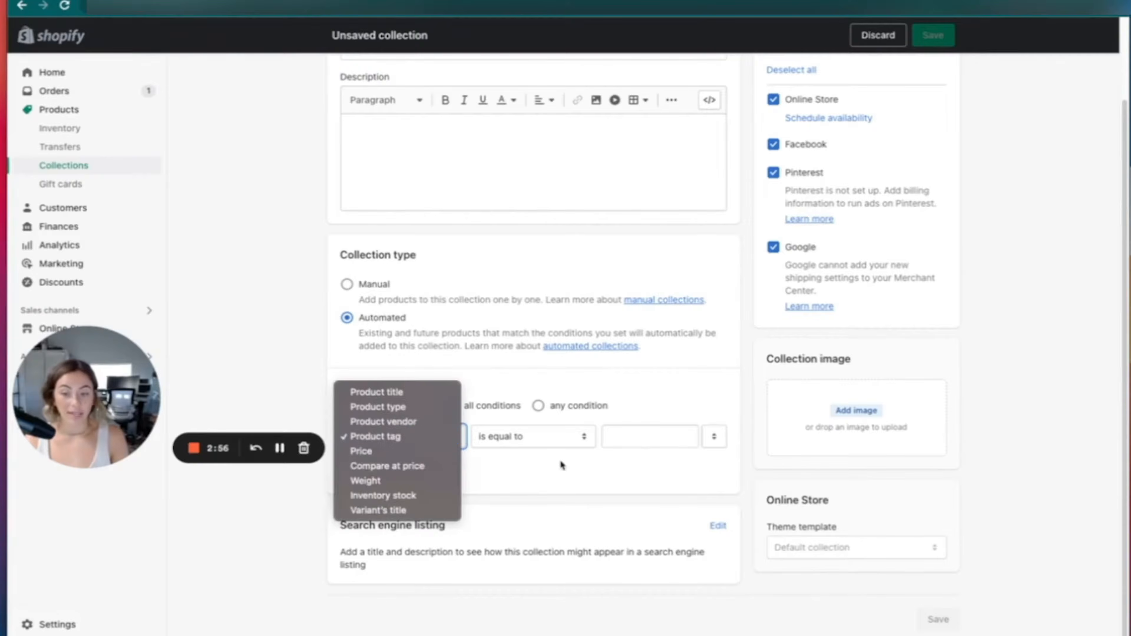
click(558, 477)
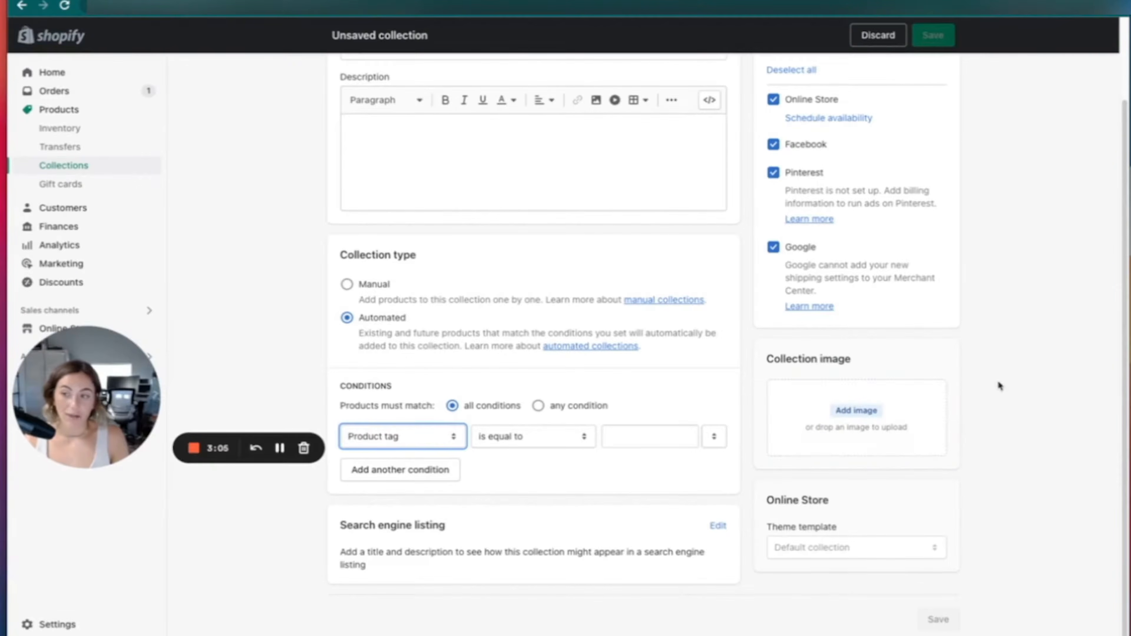
Step: Return to the collections list, open the INDIA collection and examine its title, tag condition and products
click(149, 166)
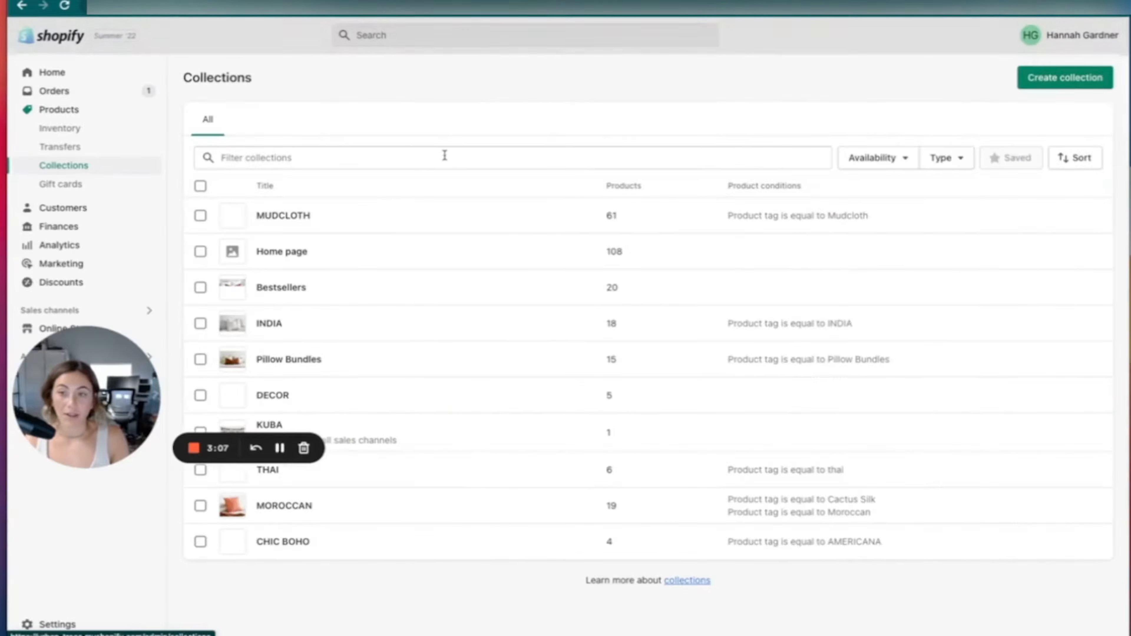
click(276, 325)
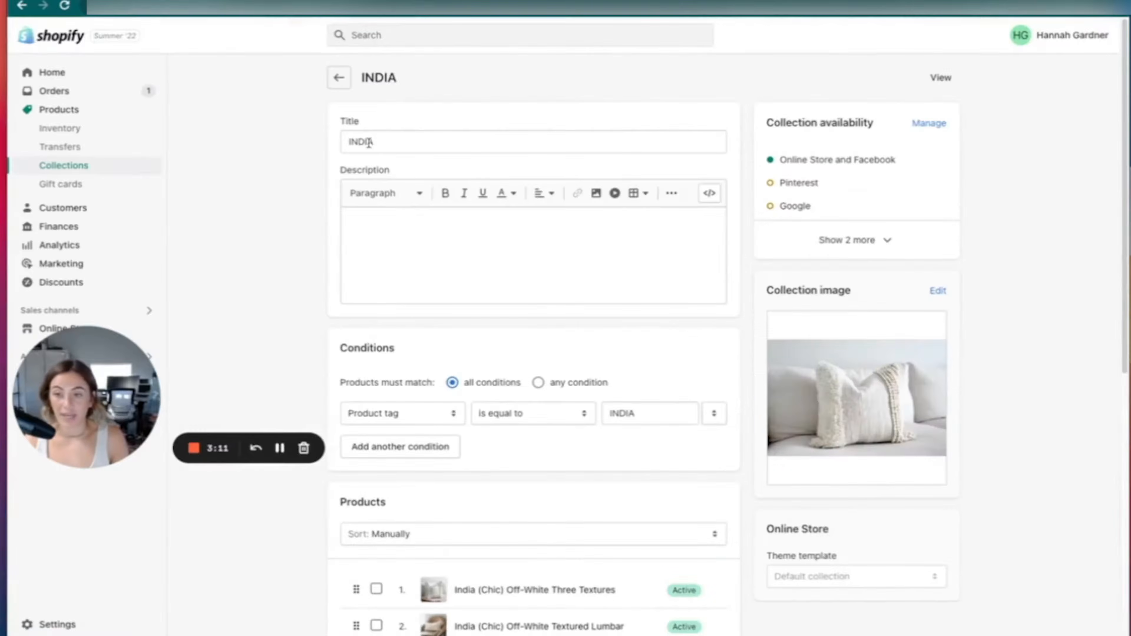
scroll(1043, 247, down, 1)
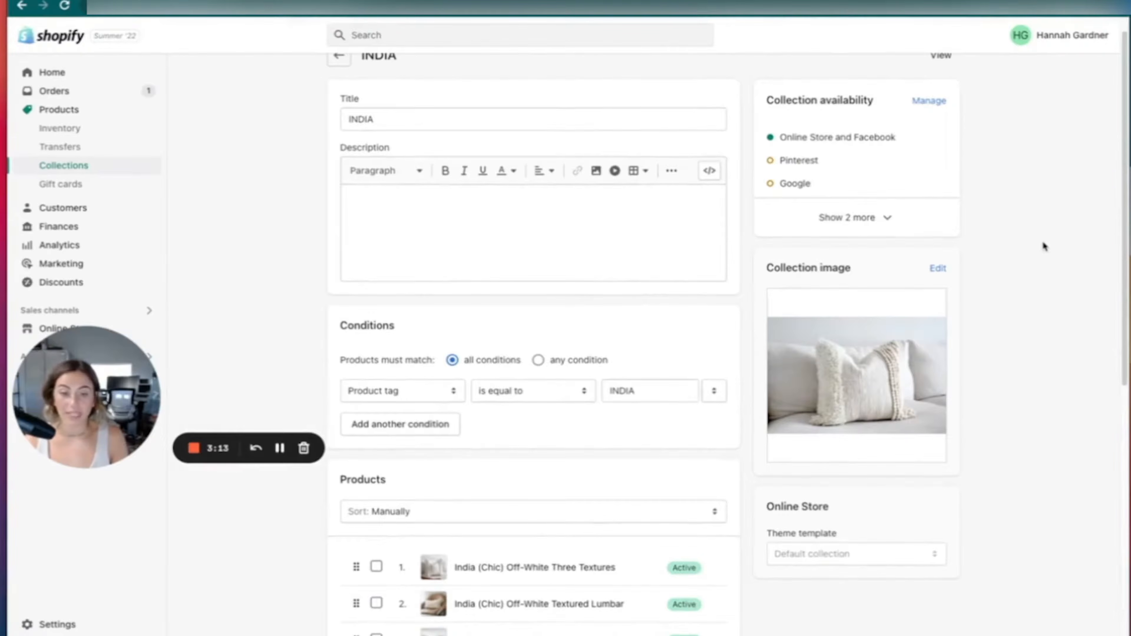
scroll(1044, 245, down, 3)
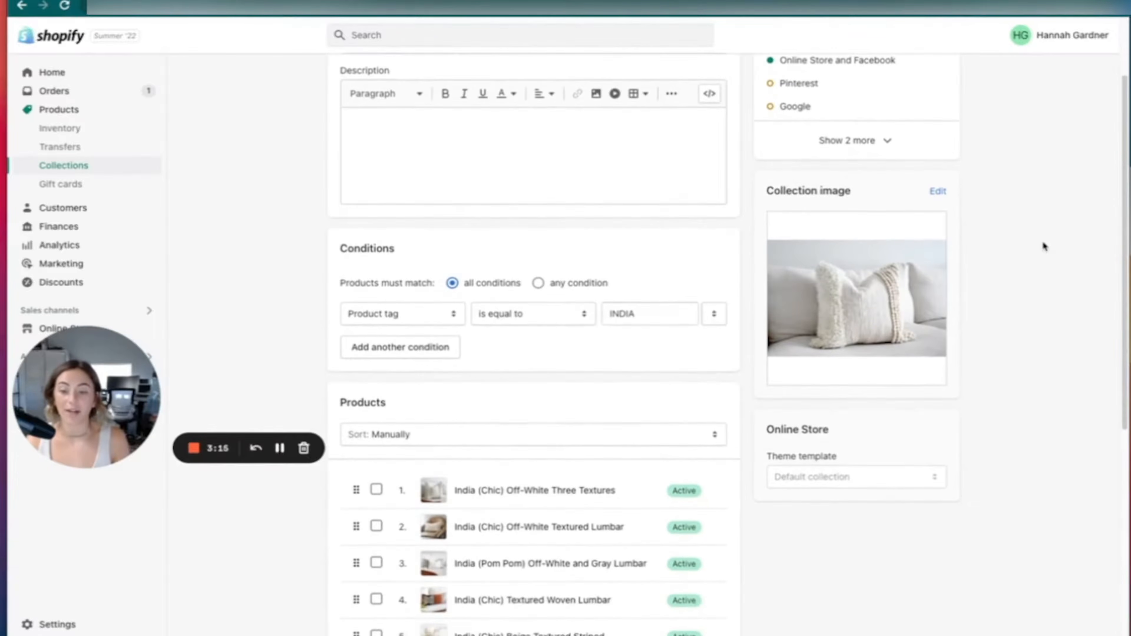
scroll(1081, 197, up, 4)
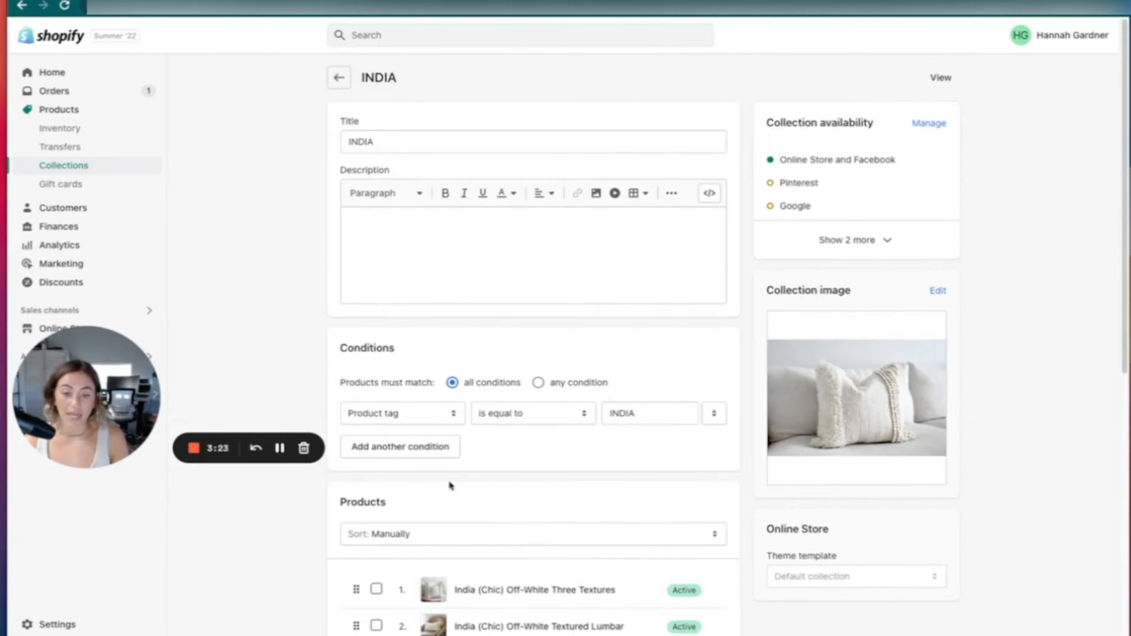
scroll(548, 450, down, 10)
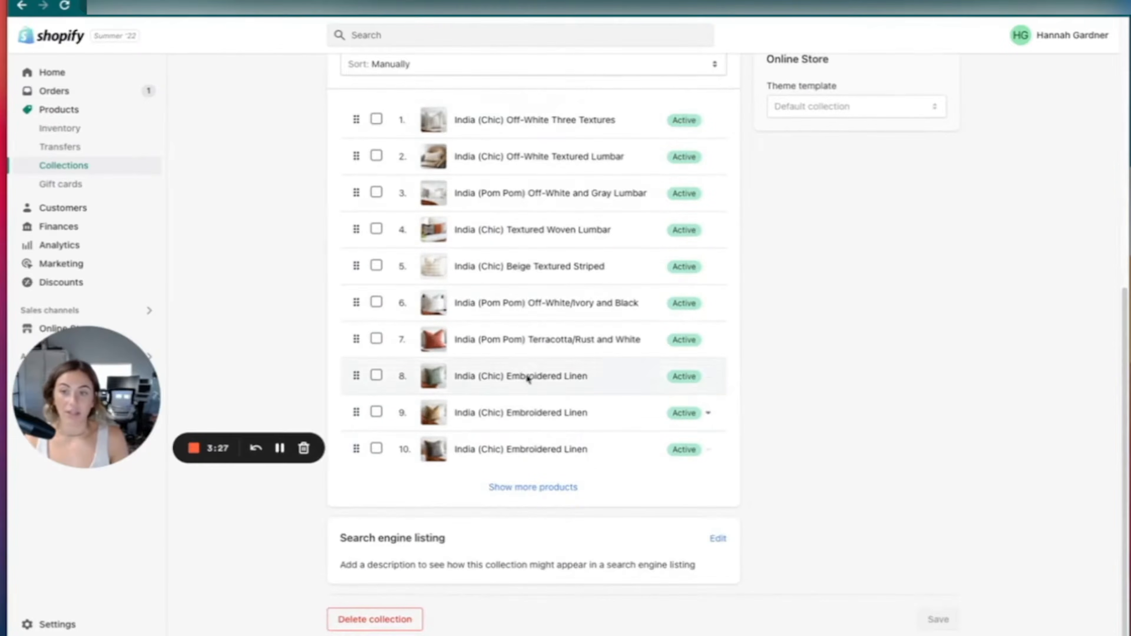
scroll(531, 400, up, 5)
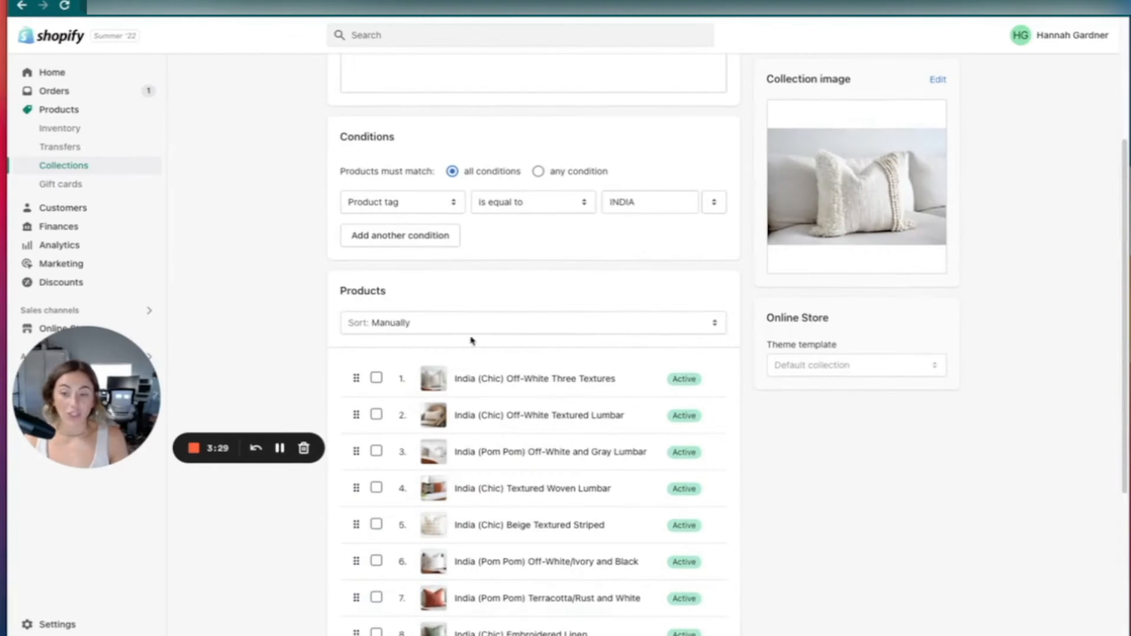
Step: Review the sort options for the INDIA collection's products and keep the Manually order
click(436, 326)
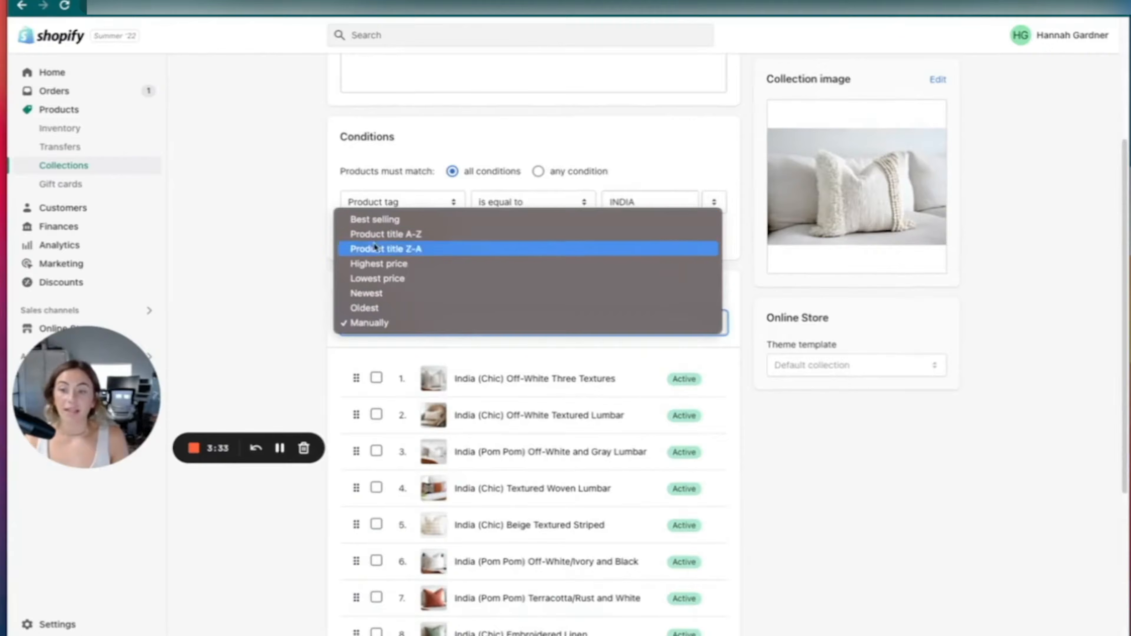
click(251, 254)
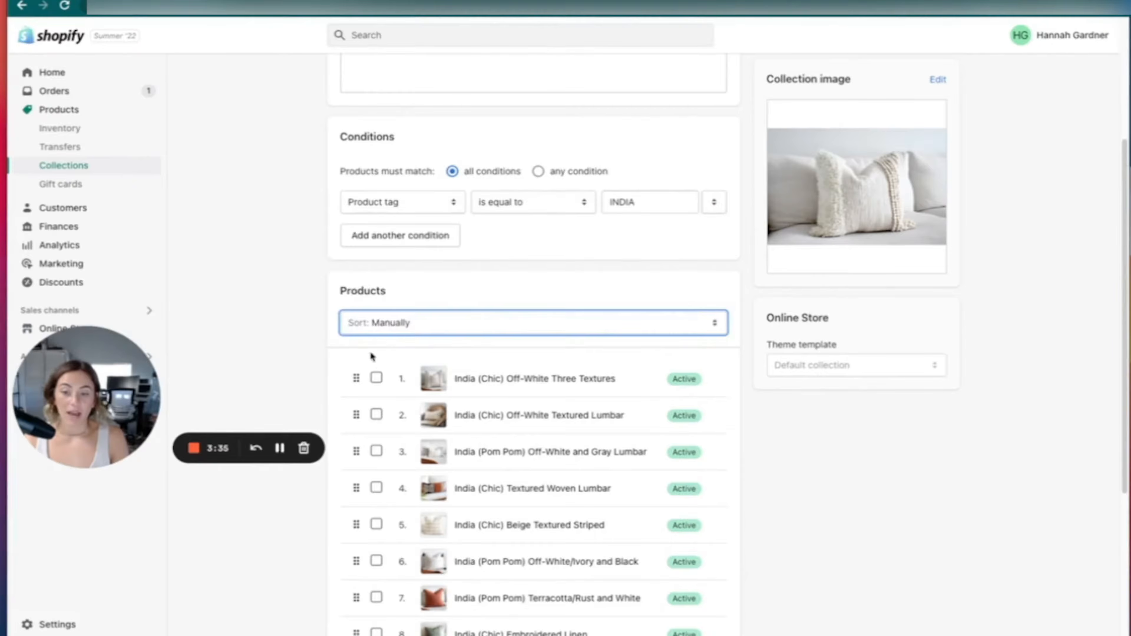
scroll(344, 392, down, 3)
mouse_move(356, 284)
mouse_down()
mouse_move(356, 251)
mouse_move(356, 290)
mouse_move(352, 268)
mouse_up()
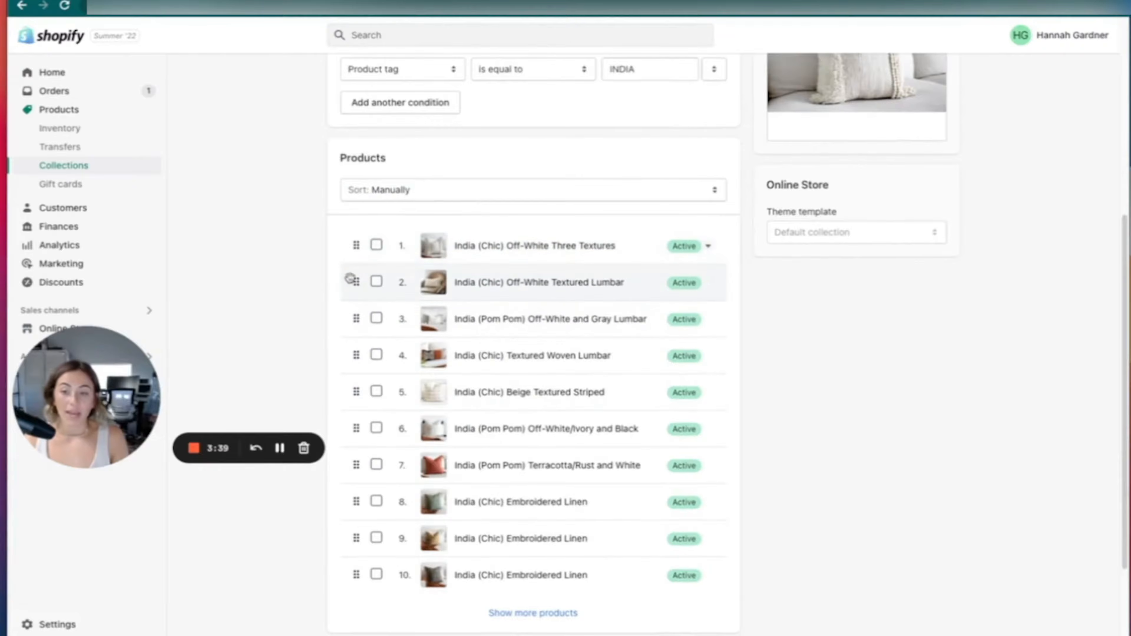
Step: Switch to the Urban Troos storefront and view the products in the India collection under Pillow Covers
click(413, 8)
text(urban)
key(Return)
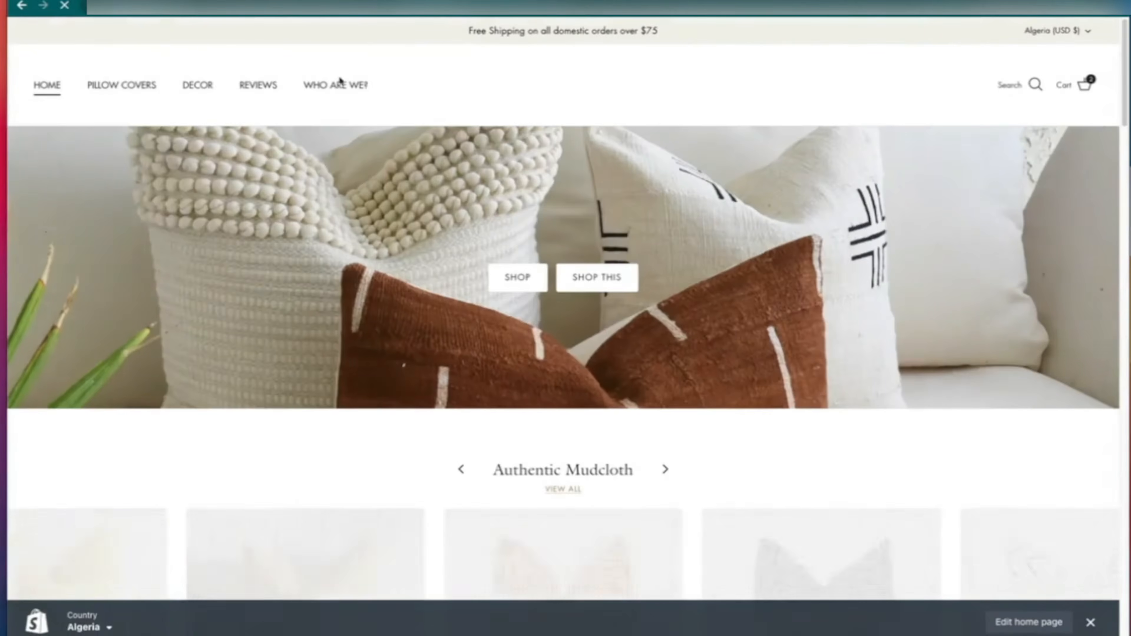
mouse_move(118, 89)
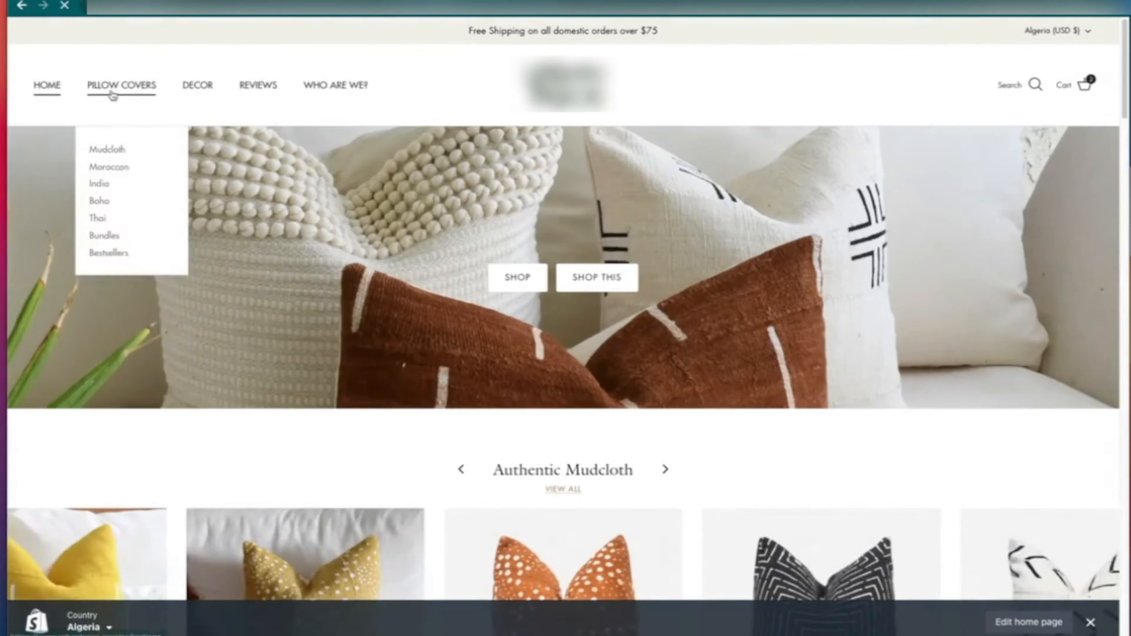
click(114, 185)
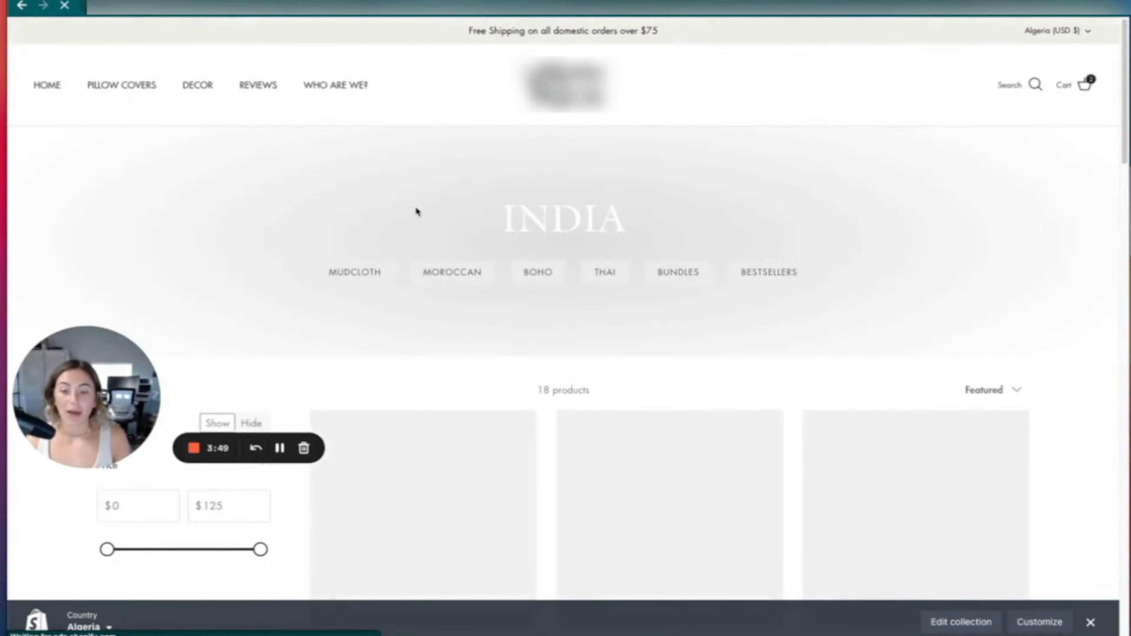
scroll(421, 213, down, 5)
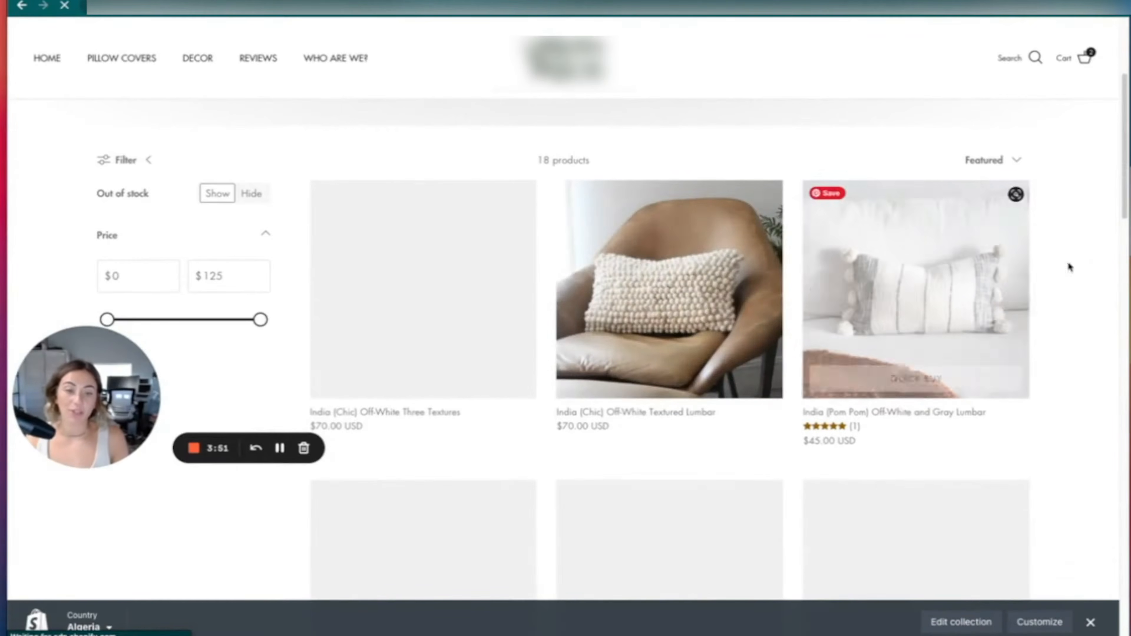
scroll(412, 185, down, 5)
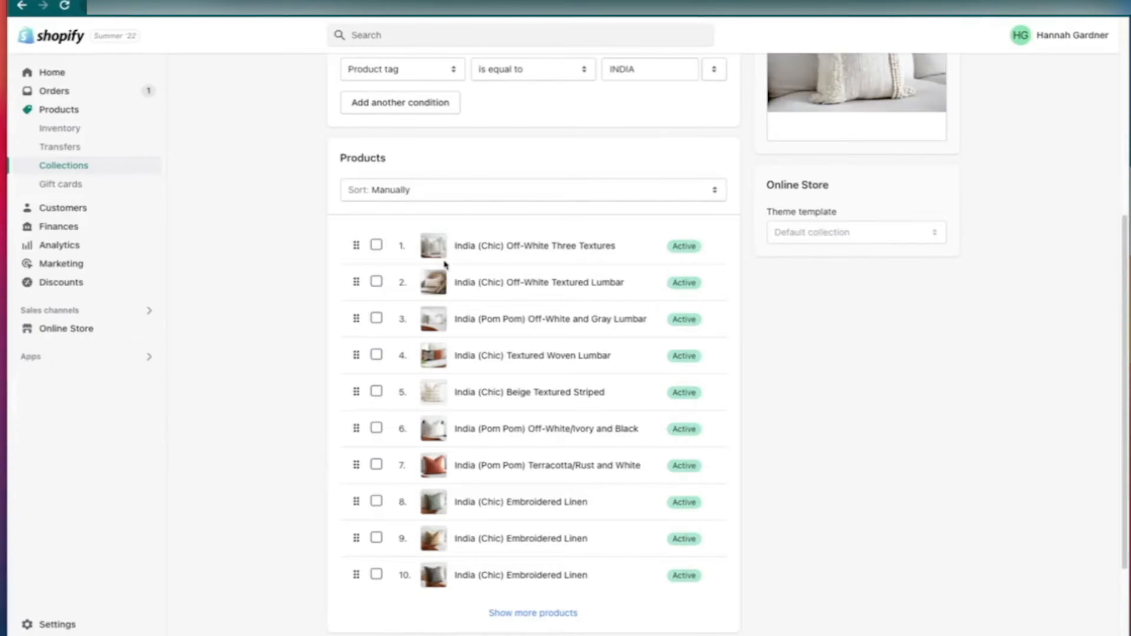
Step: Move India (Chic) Off-White Textured Lumbar to first place in the INDIA collection's product order
drag(356, 282, 356, 248)
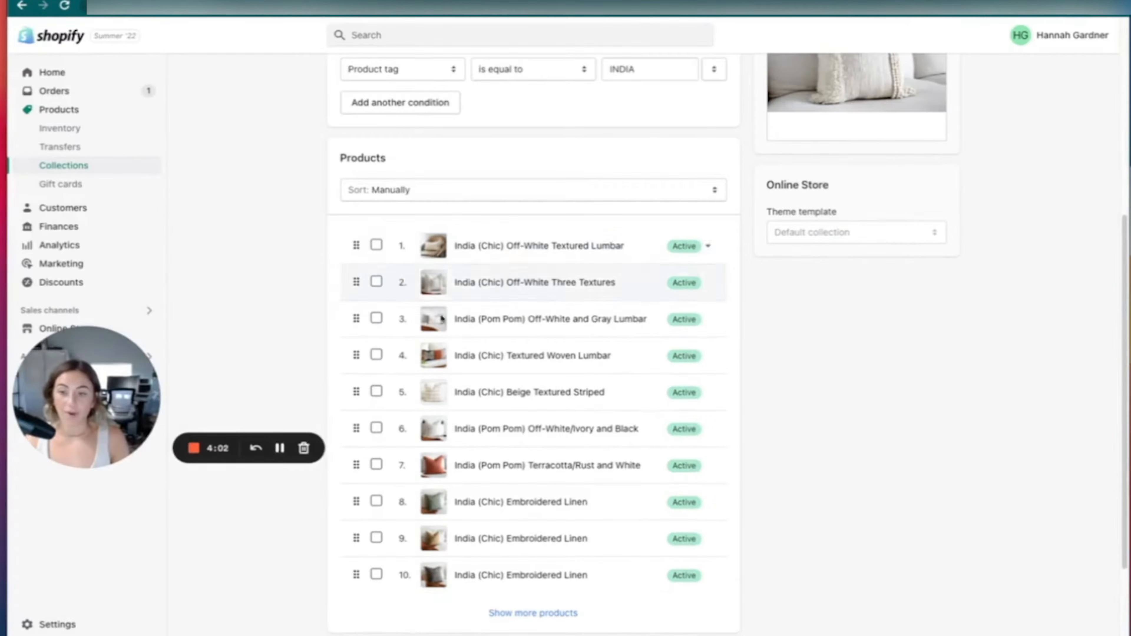
scroll(989, 258, down, 10)
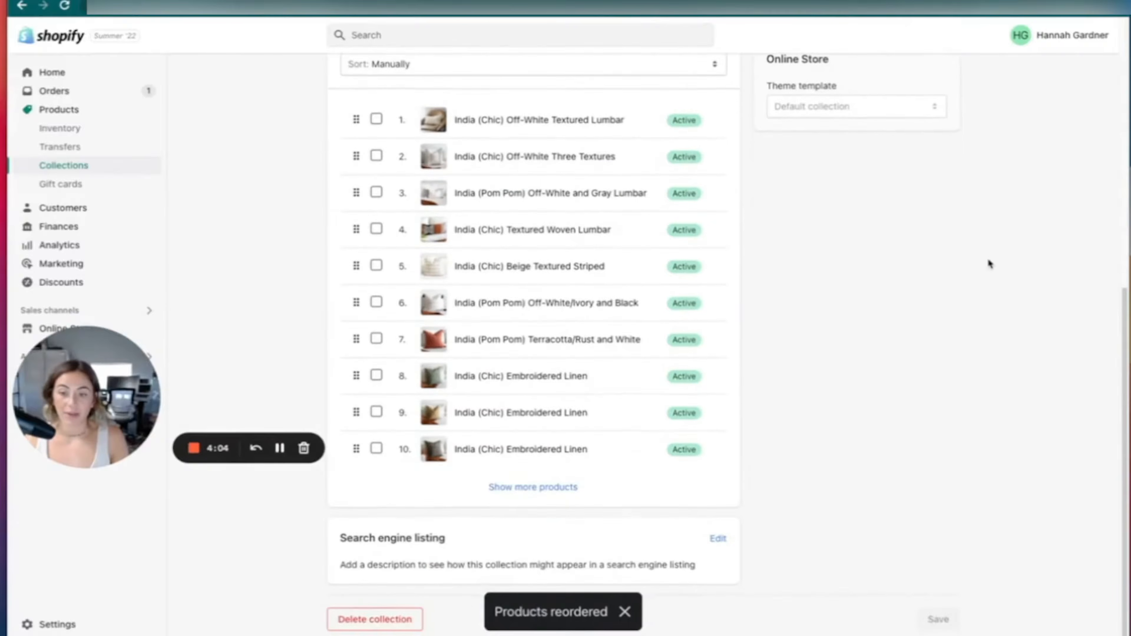
scroll(988, 258, up, 10)
Step: Reload the storefront's India collection page, check the product order there, and return to the Shopify admin
click(235, 2)
click(65, 5)
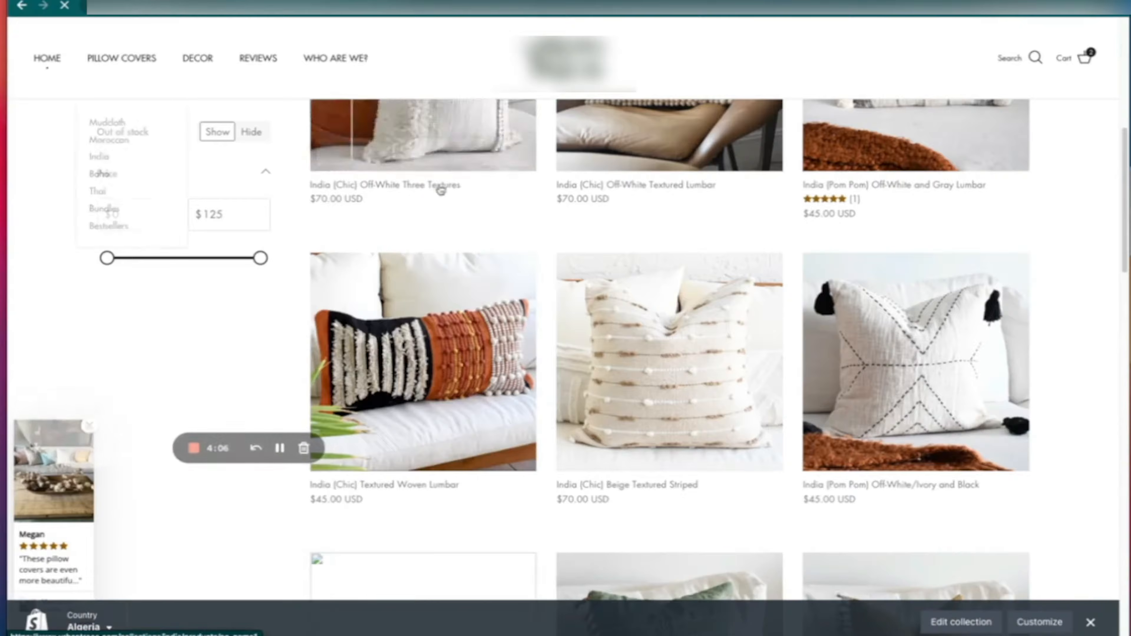
scroll(446, 185, up, 5)
click(85, 2)
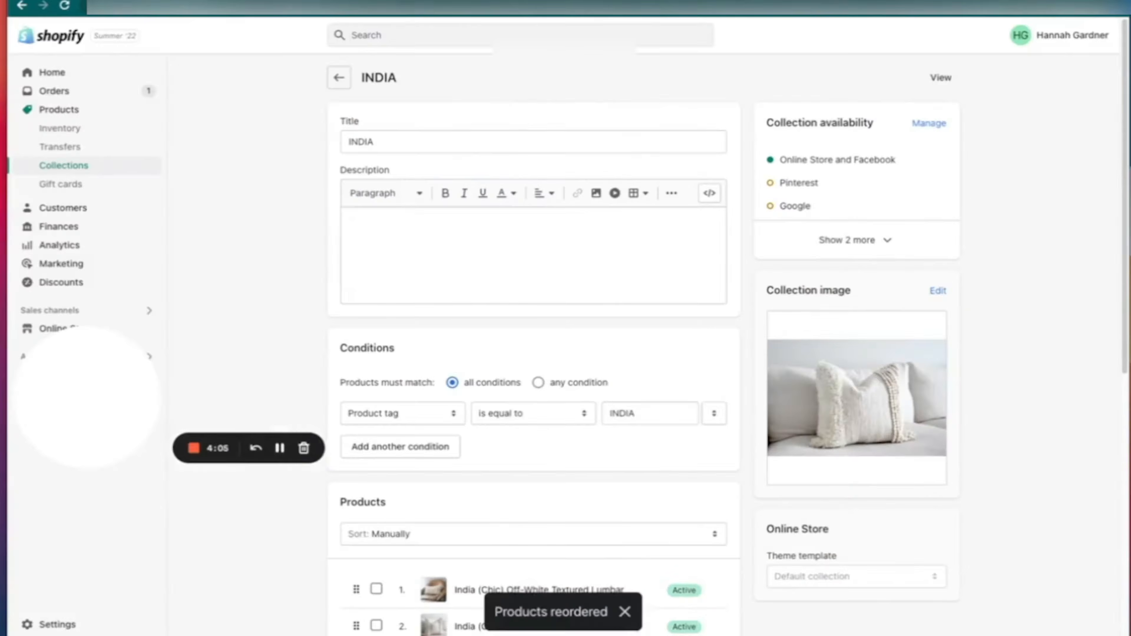
click(249, 1)
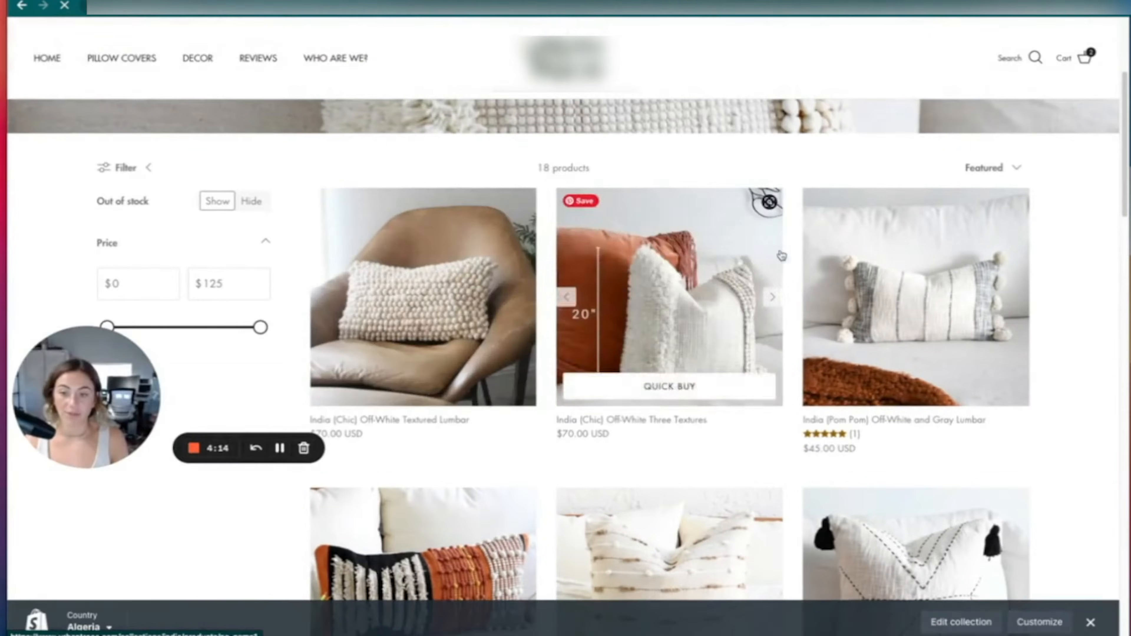
click(122, 1)
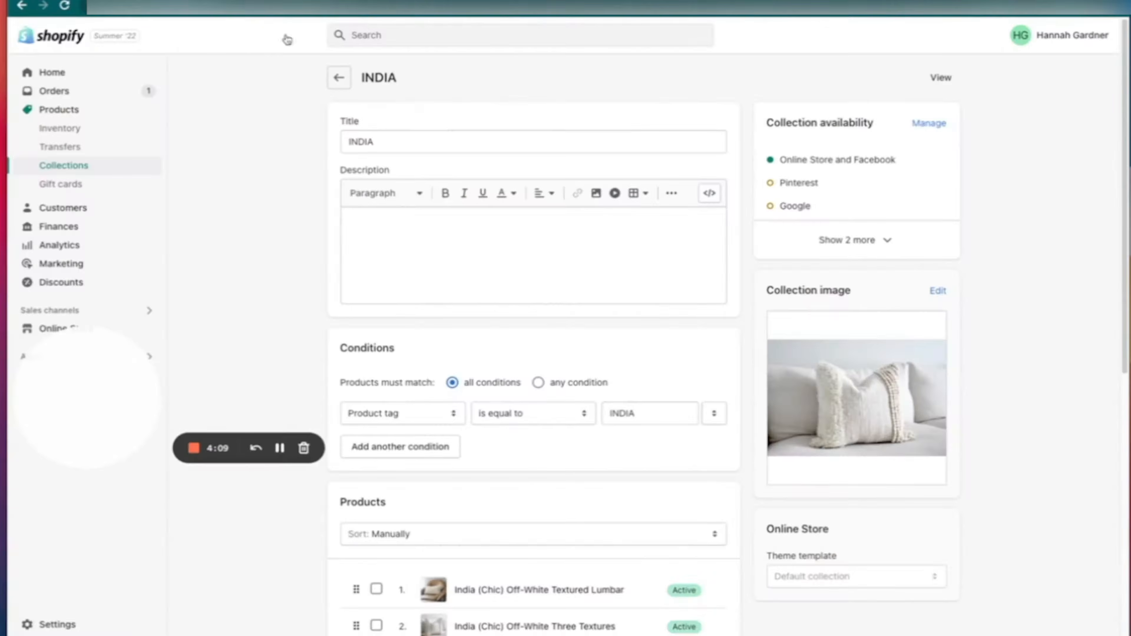
Step: Reopen the INDIA collection from the collections list and bring up its product list
click(67, 166)
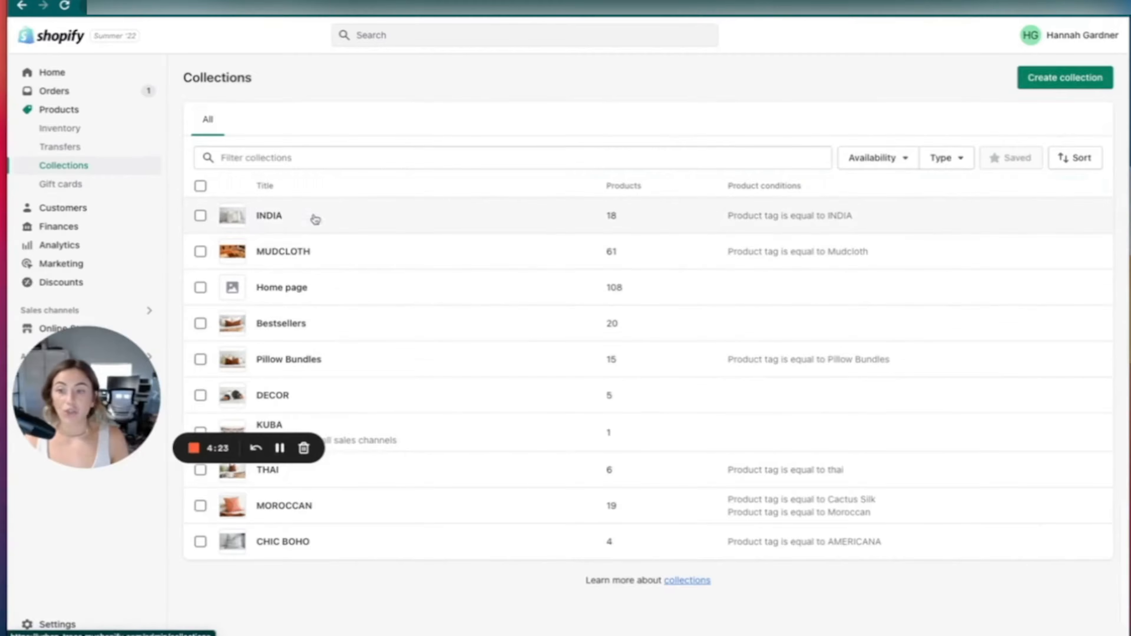
click(262, 216)
scroll(278, 227, down, 6)
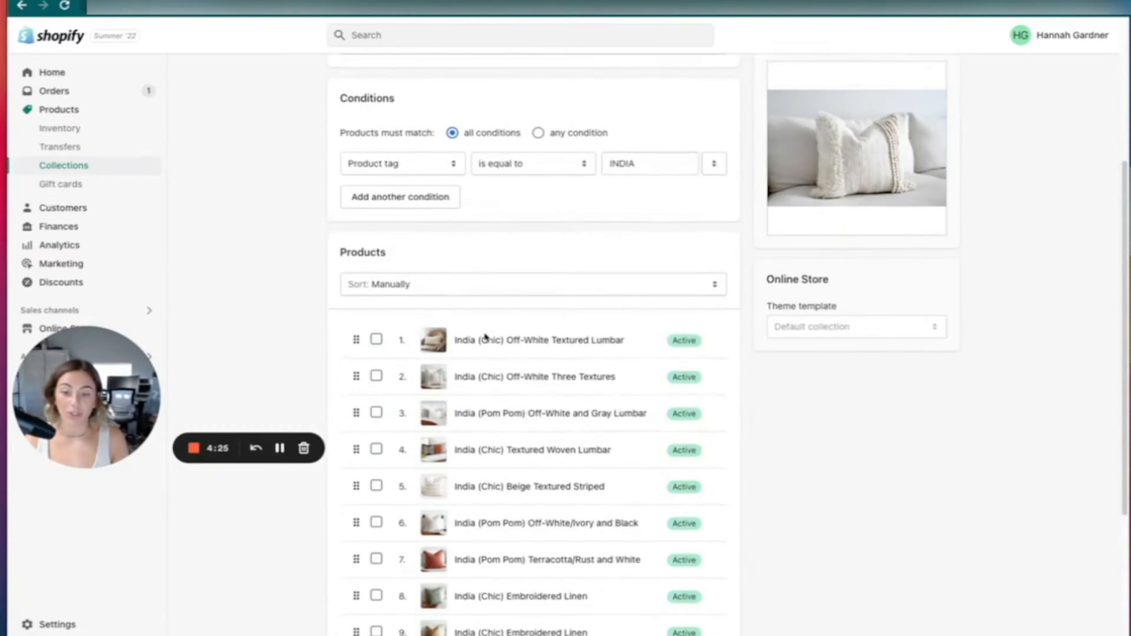
Step: Check which fields the INDIA collection's automated condition can be based on, leaving Product tag selected
click(425, 164)
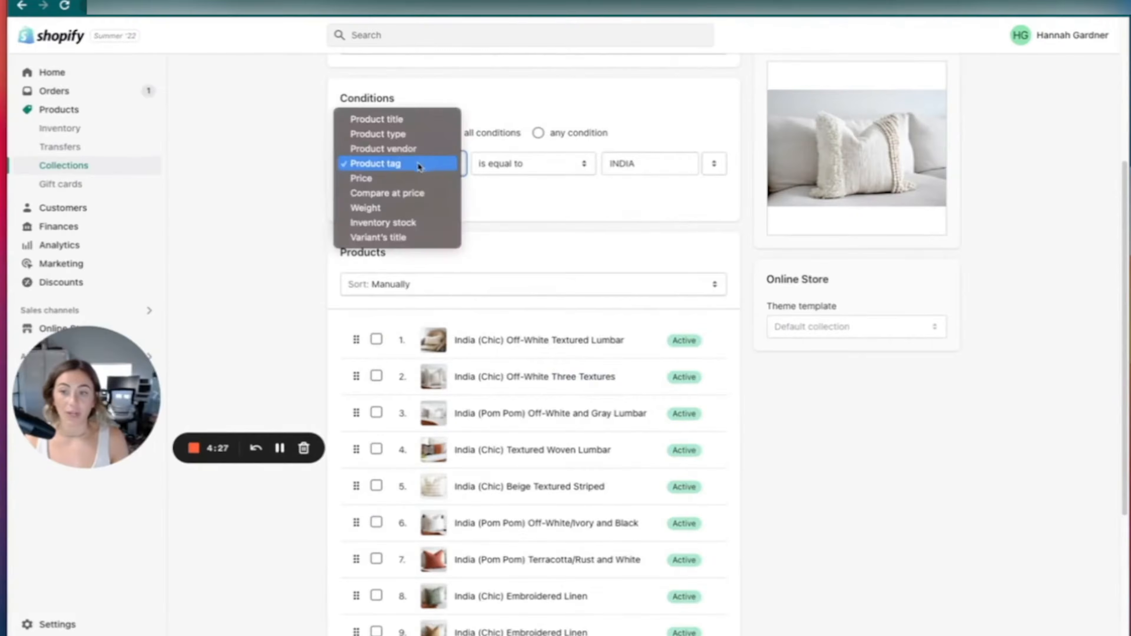
click(288, 141)
scroll(288, 141, up, 6)
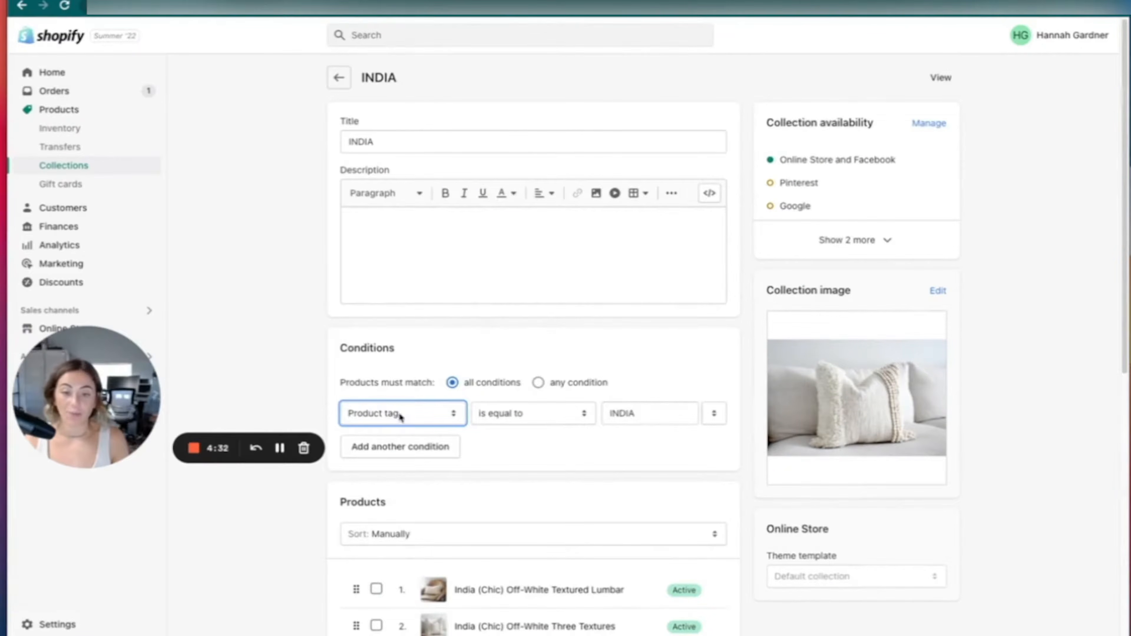
Step: Bring up the full products list and review the products with their active, draft and archived statuses
click(91, 110)
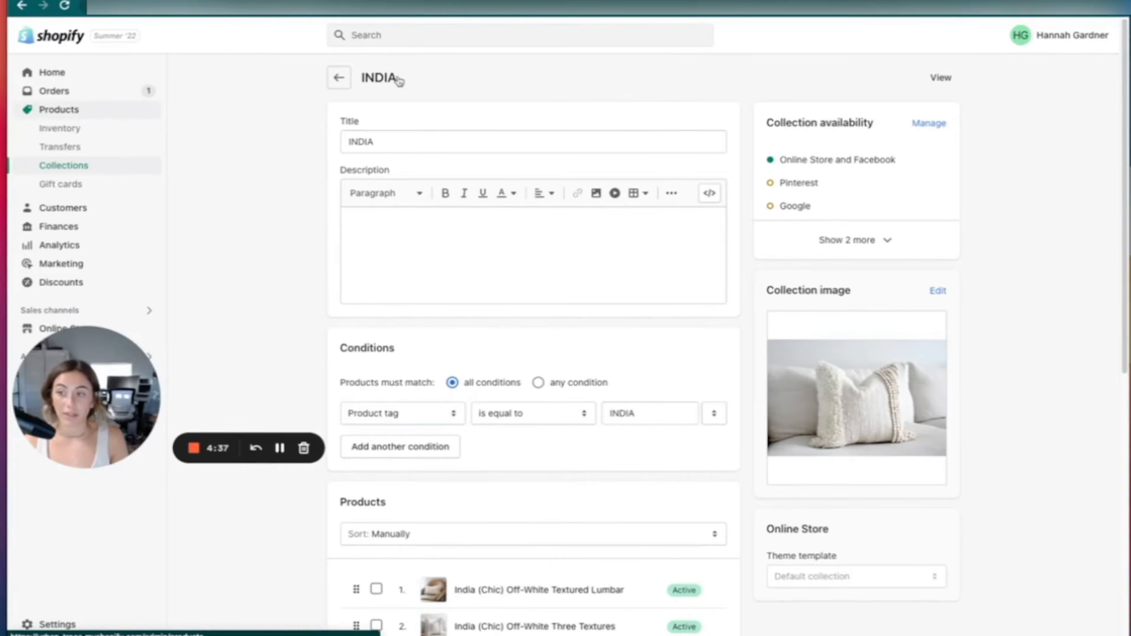
scroll(427, 120, down, 10)
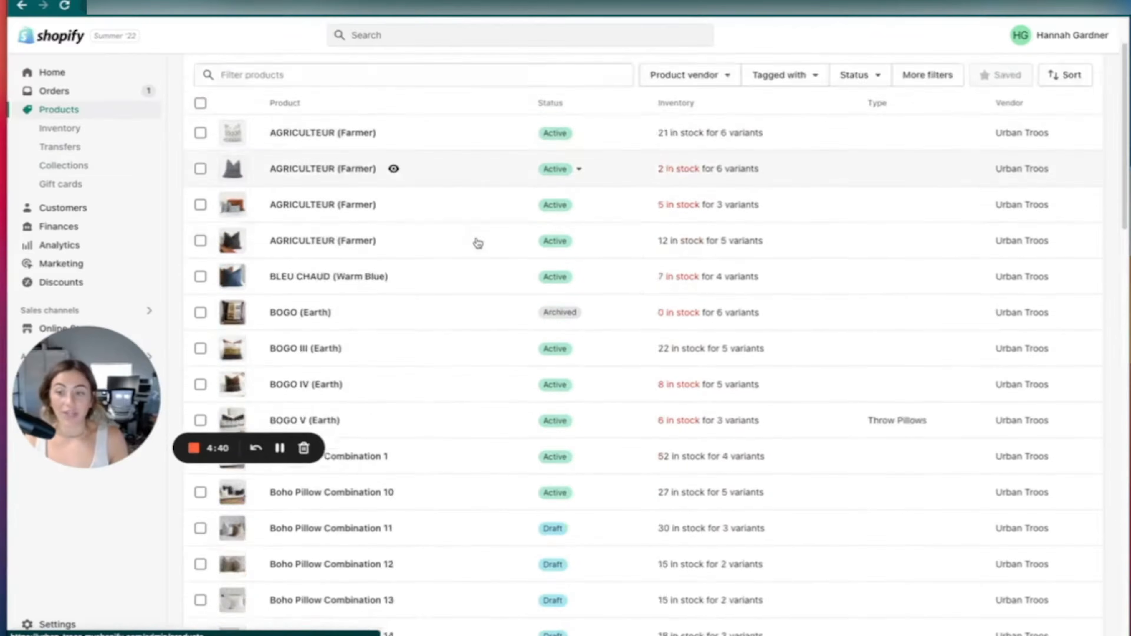
scroll(463, 364, down, 15)
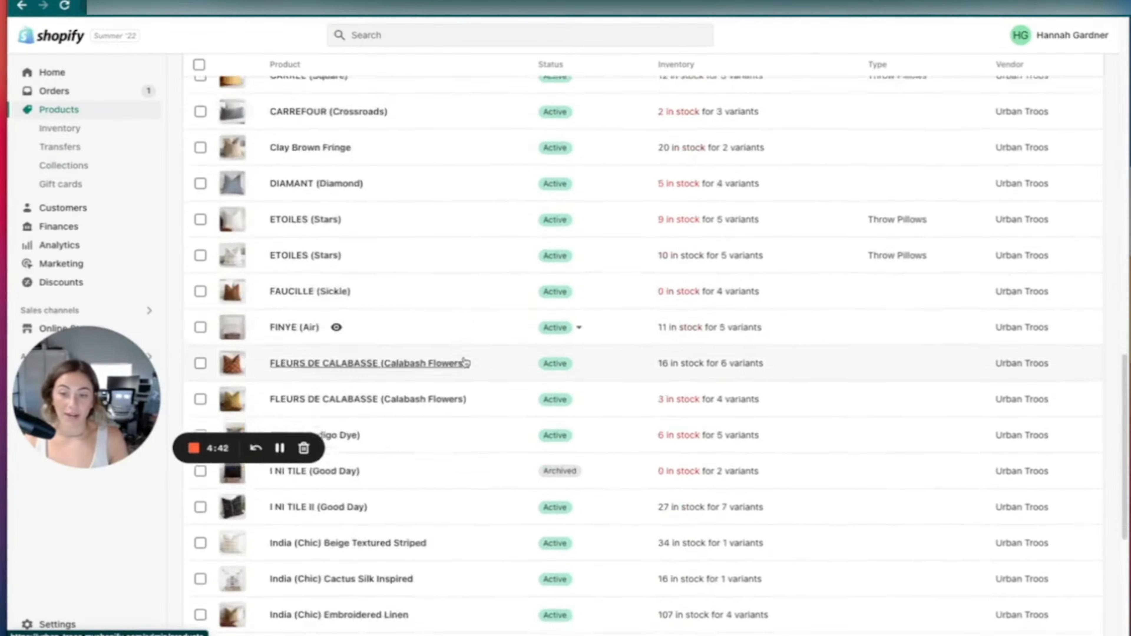
scroll(618, 178, up, 13)
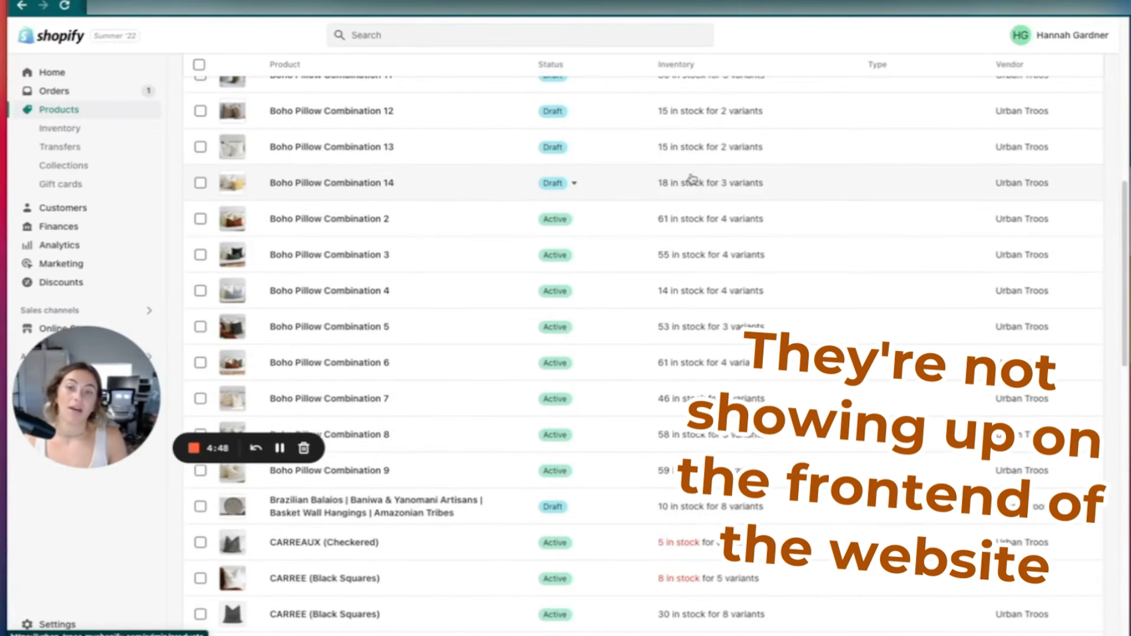
scroll(691, 178, up, 5)
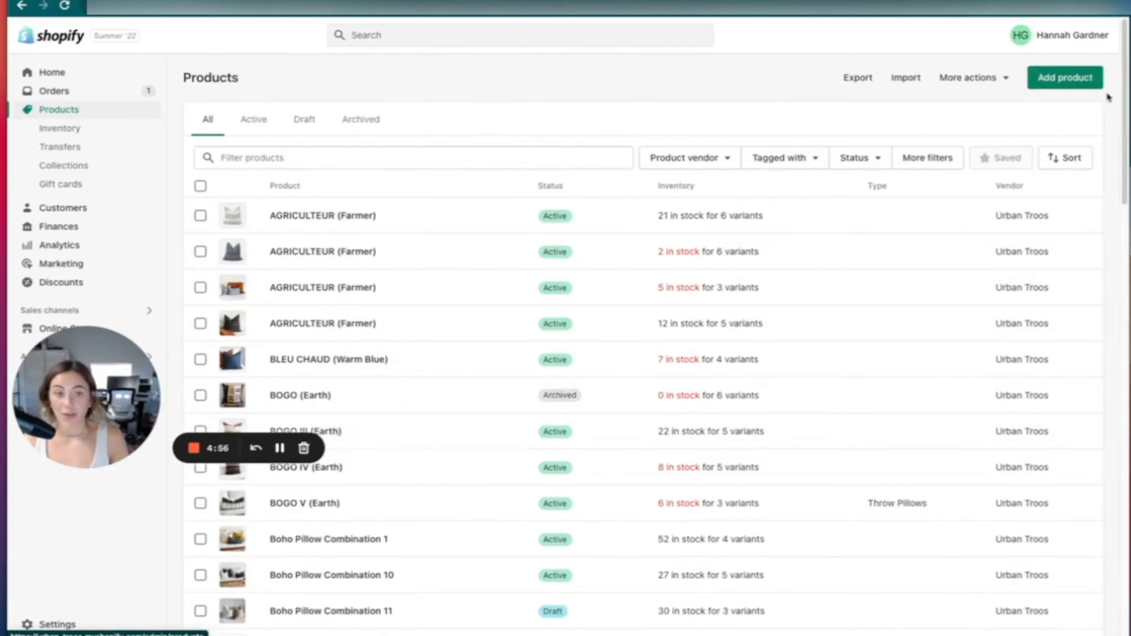
Step: Start a new product titled "Leaf Pillow" and put the cursor in its empty description
click(1075, 76)
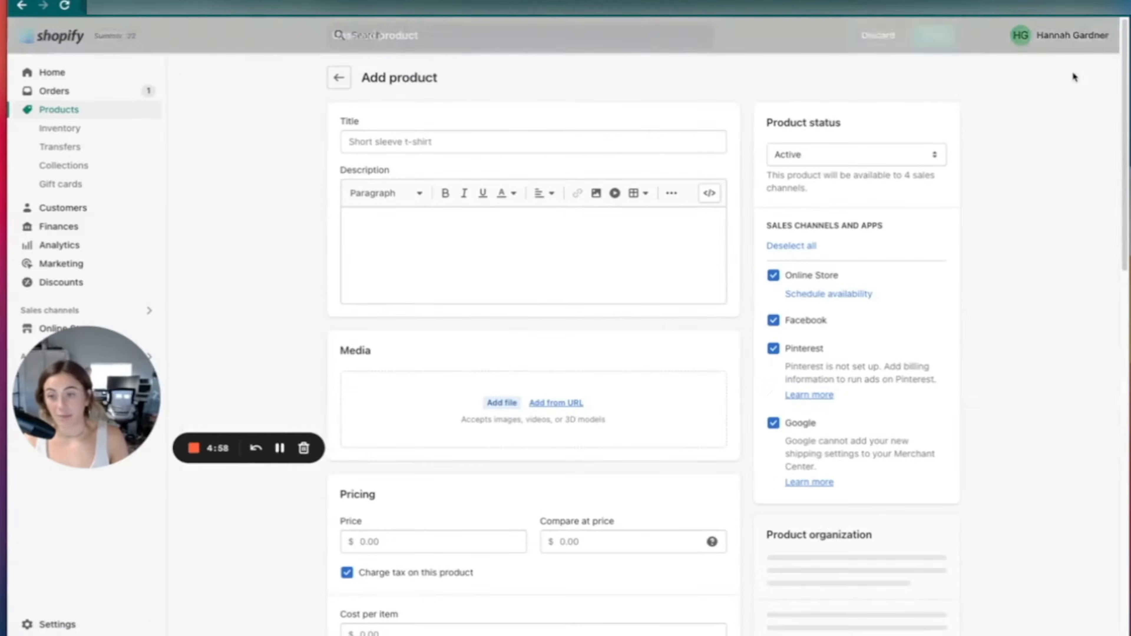
click(450, 142)
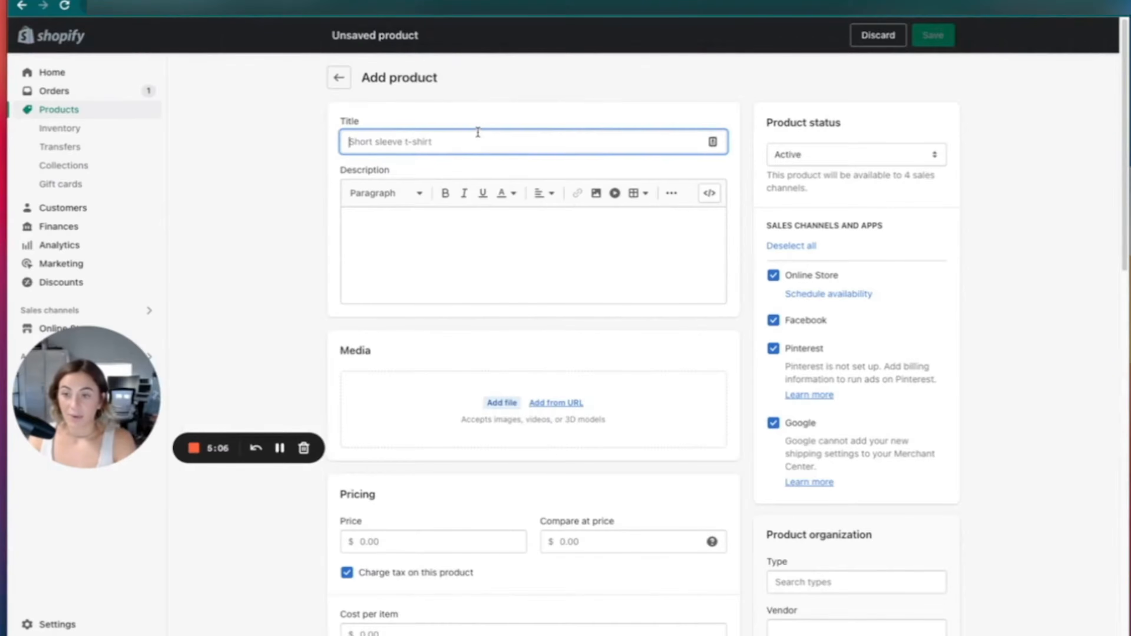
text(L)
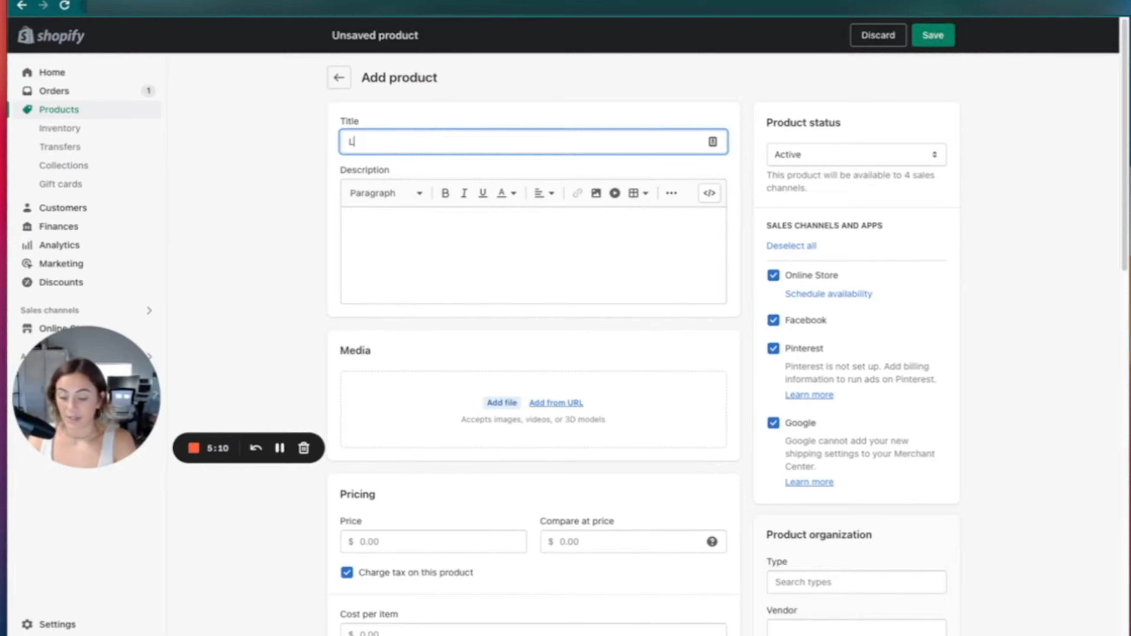
key(BackSpace)
text(L)
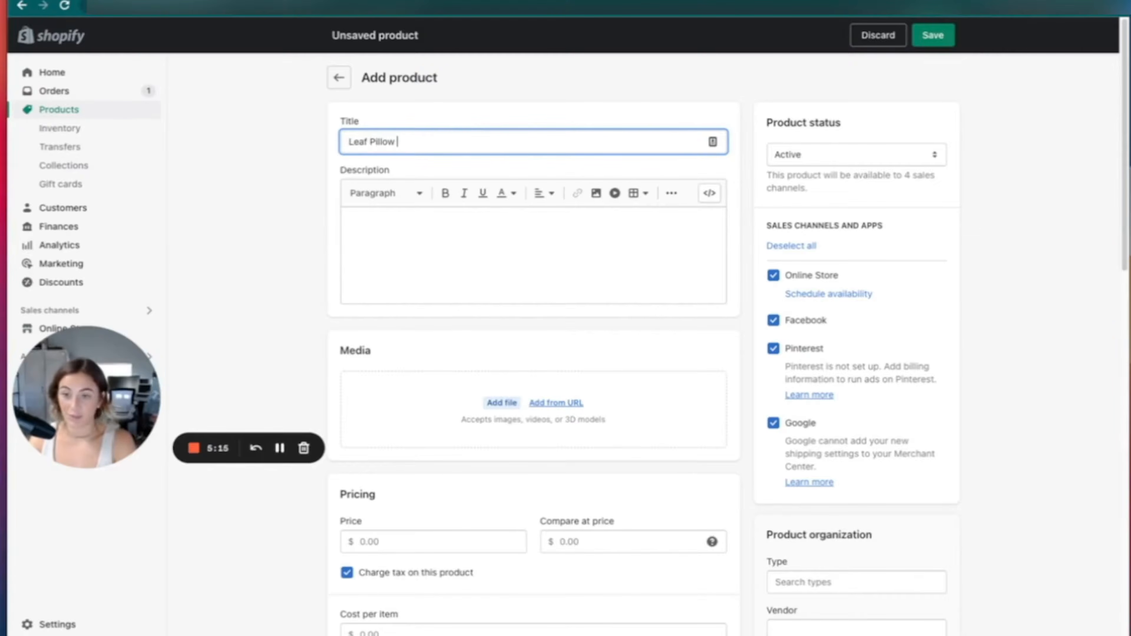
click(442, 247)
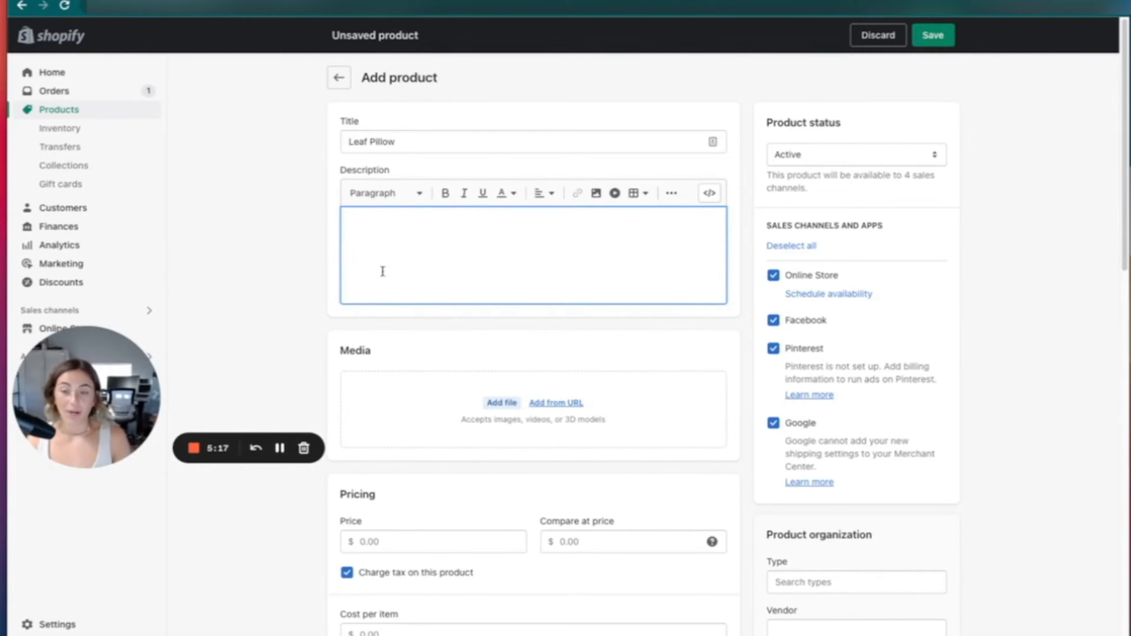
Step: Check the product status options and the collections that can be assigned manually to the Leaf Pillow product
click(921, 155)
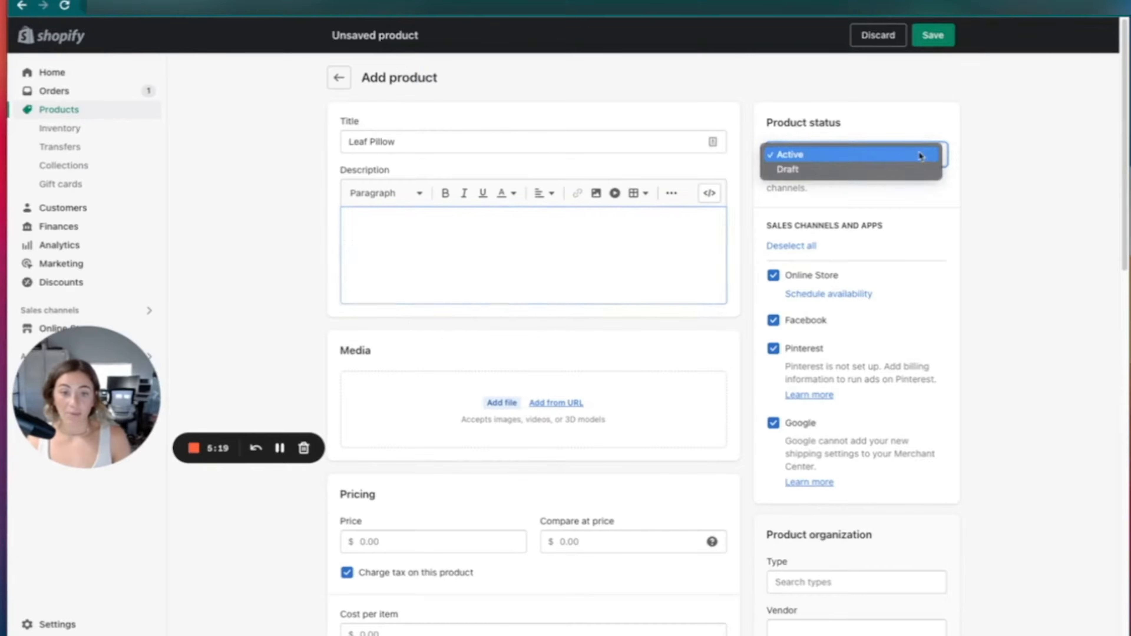
click(1010, 247)
scroll(1010, 247, down, 6)
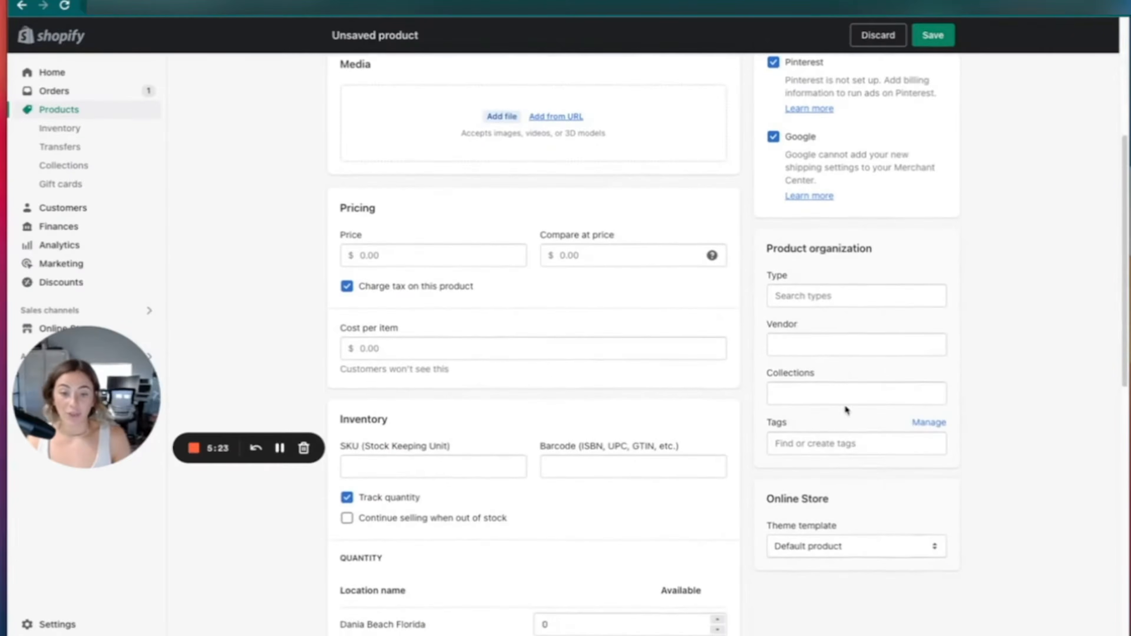
click(828, 393)
scroll(811, 473, down, 4)
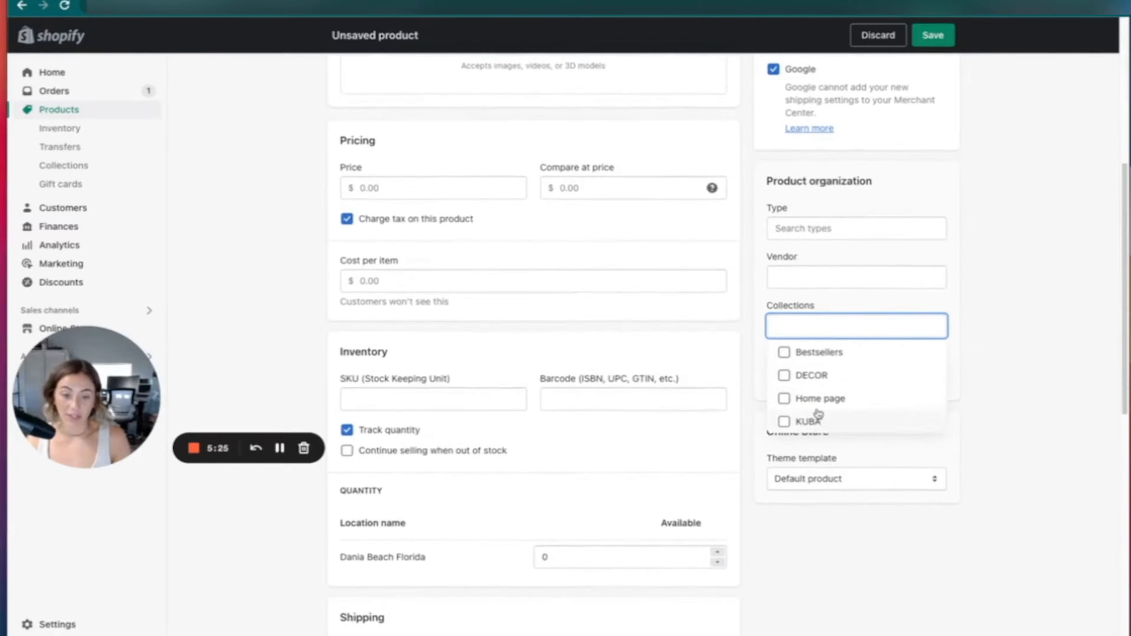
scroll(892, 339, up, 4)
click(1029, 361)
click(842, 413)
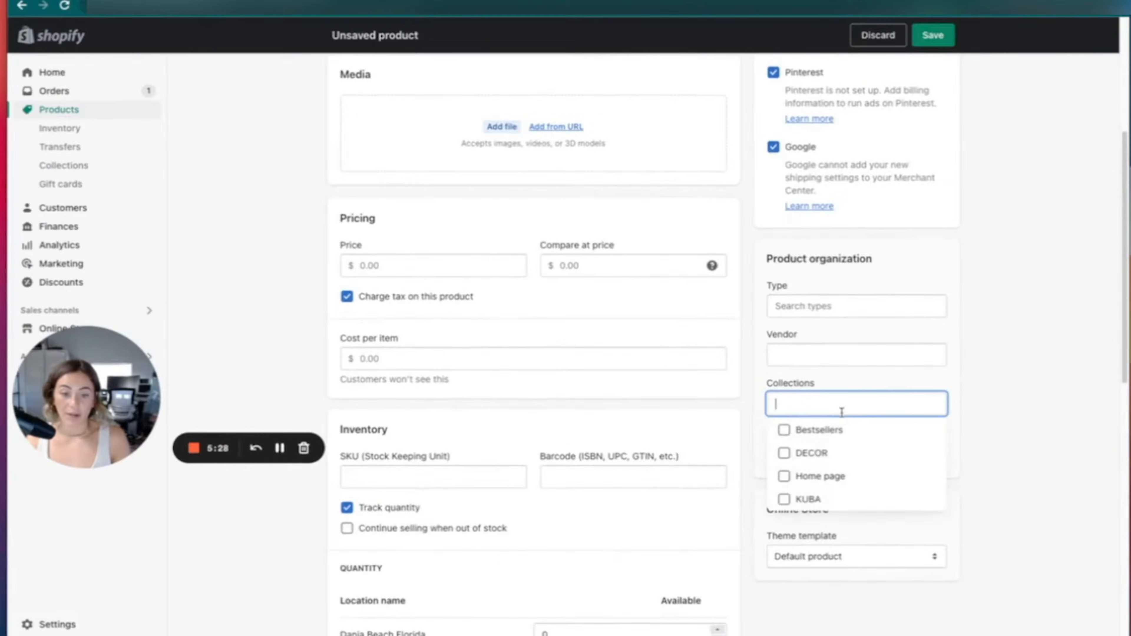
click(992, 418)
Step: Add the existing INDIA tag to the Leaf Pillow product
click(826, 453)
text(india)
click(786, 485)
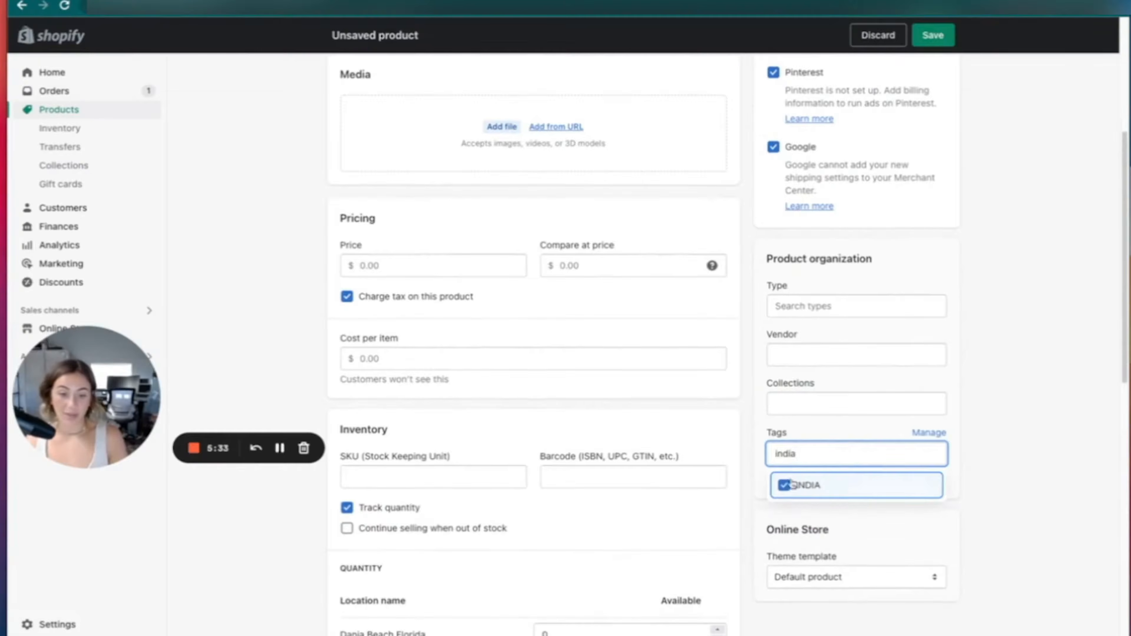
click(1020, 389)
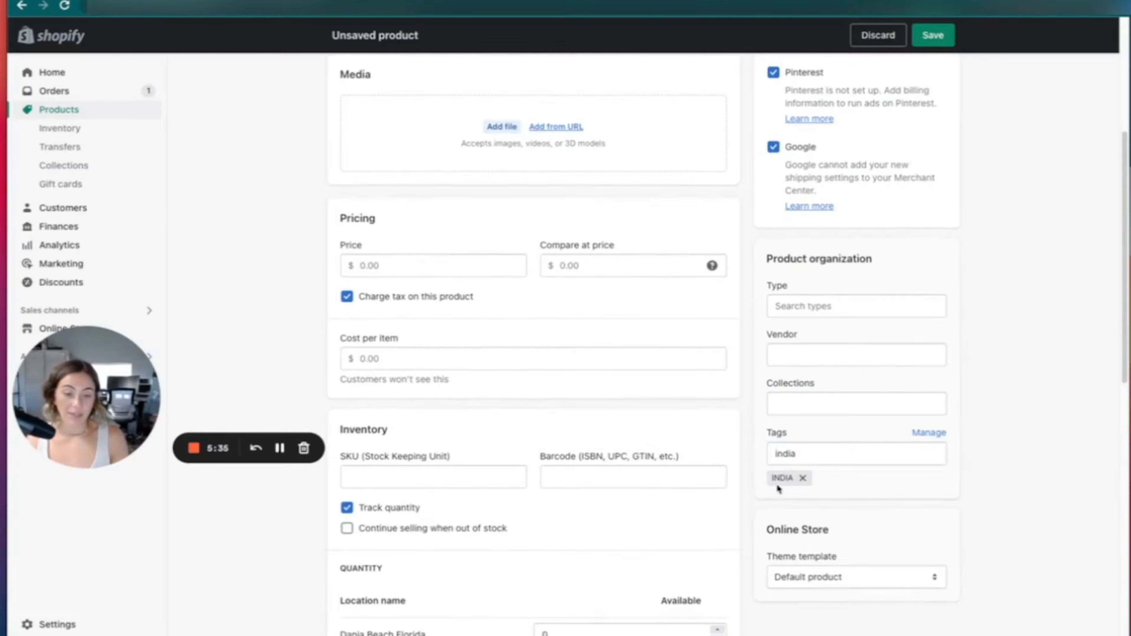
Step: Search the product's assignable collections for "india"
click(812, 401)
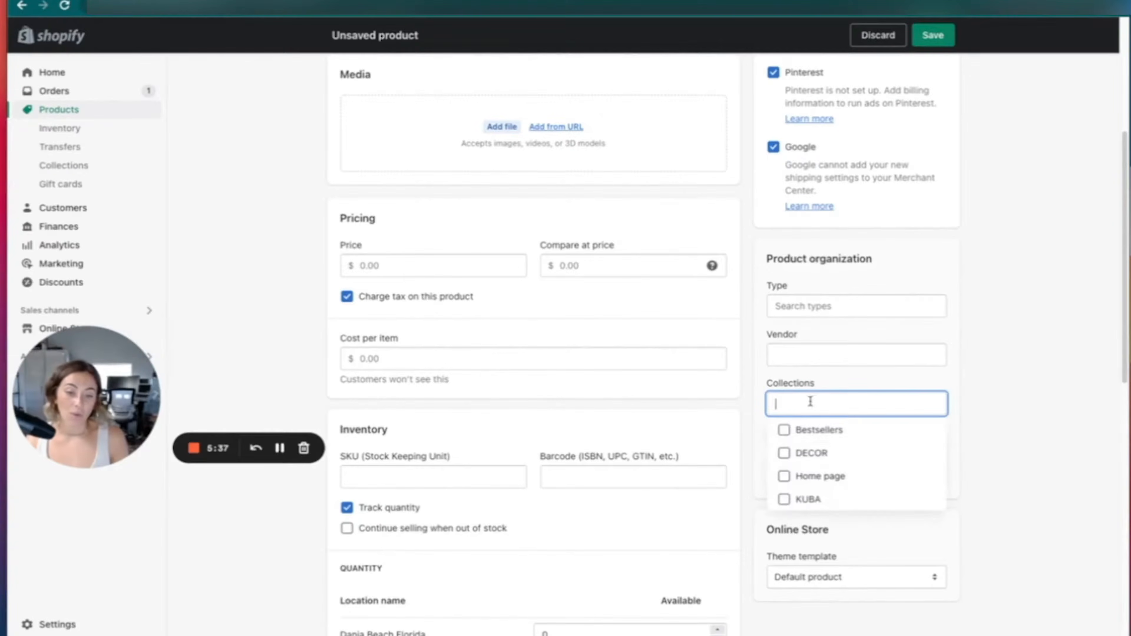
text(india)
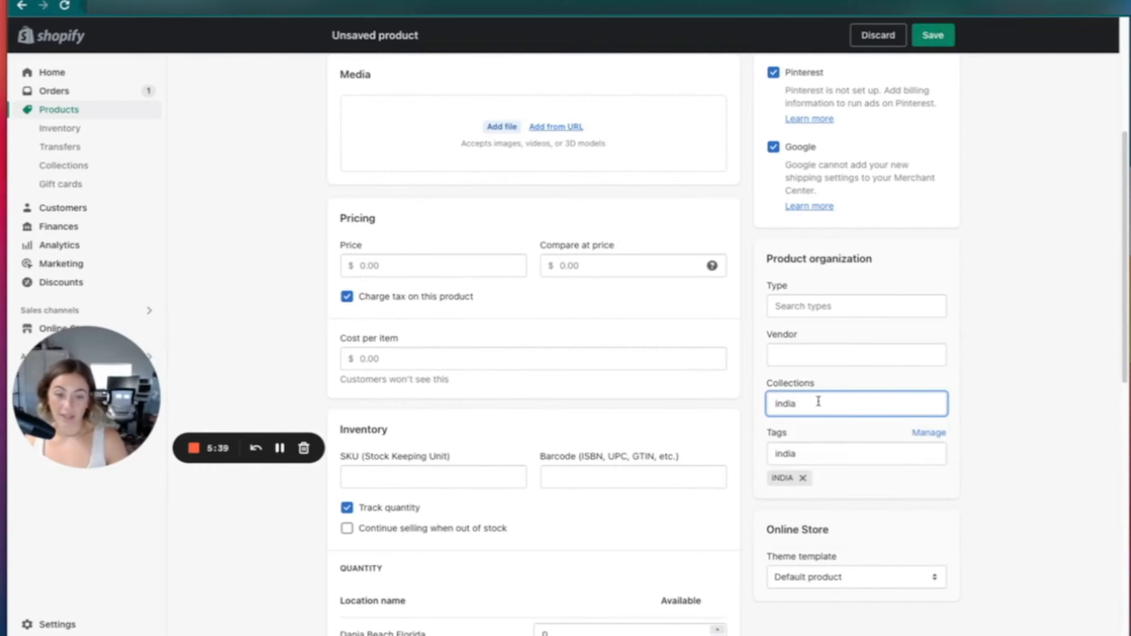
click(1019, 430)
click(814, 408)
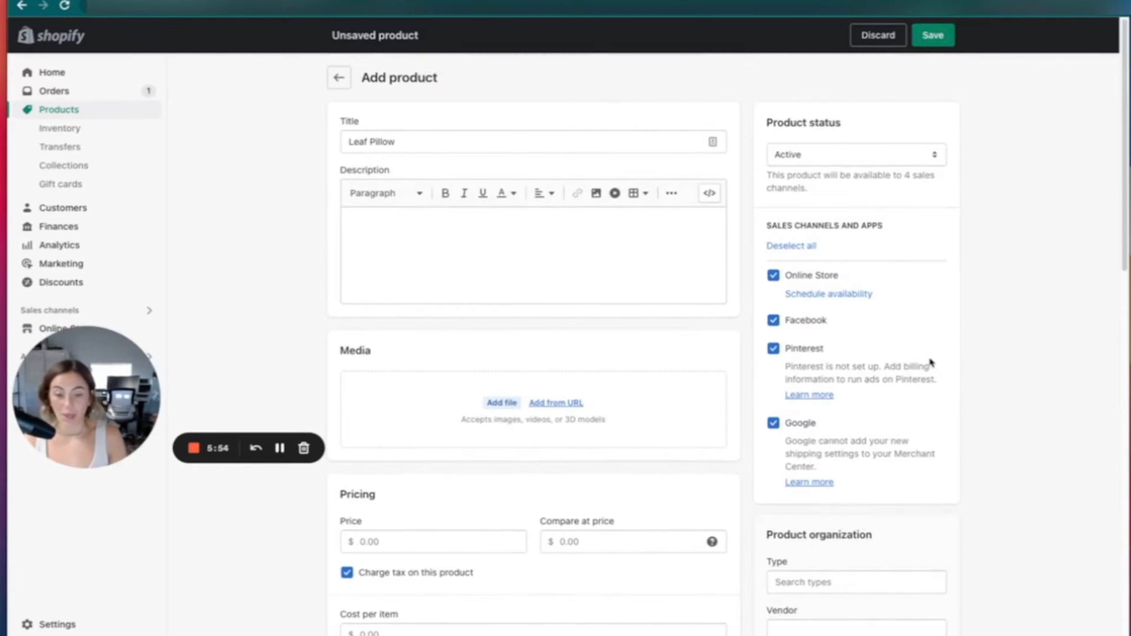
Step: Examine the new product's price, cost per item, inventory and shipping fields without entering values
scroll(965, 356, down, 5)
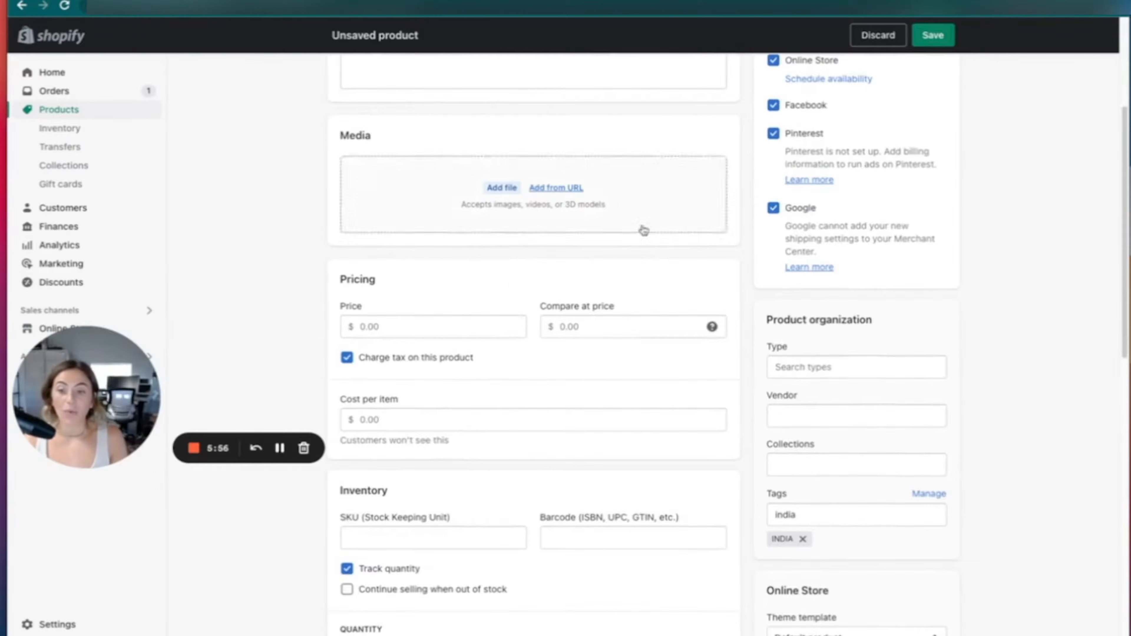
click(420, 322)
scroll(426, 323, up, 1)
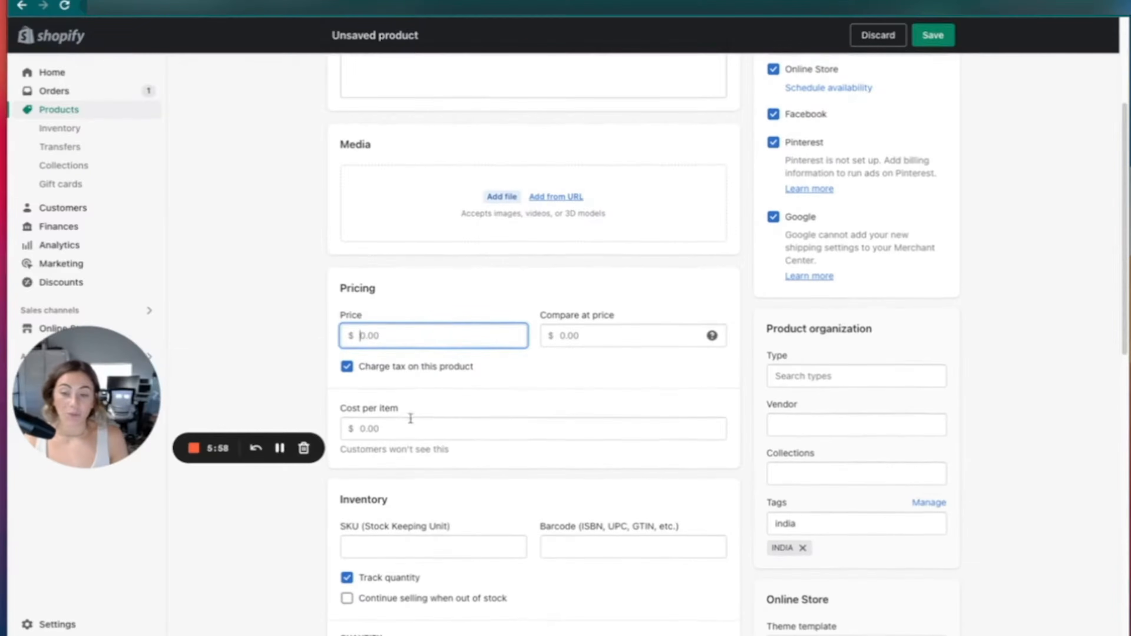
click(411, 426)
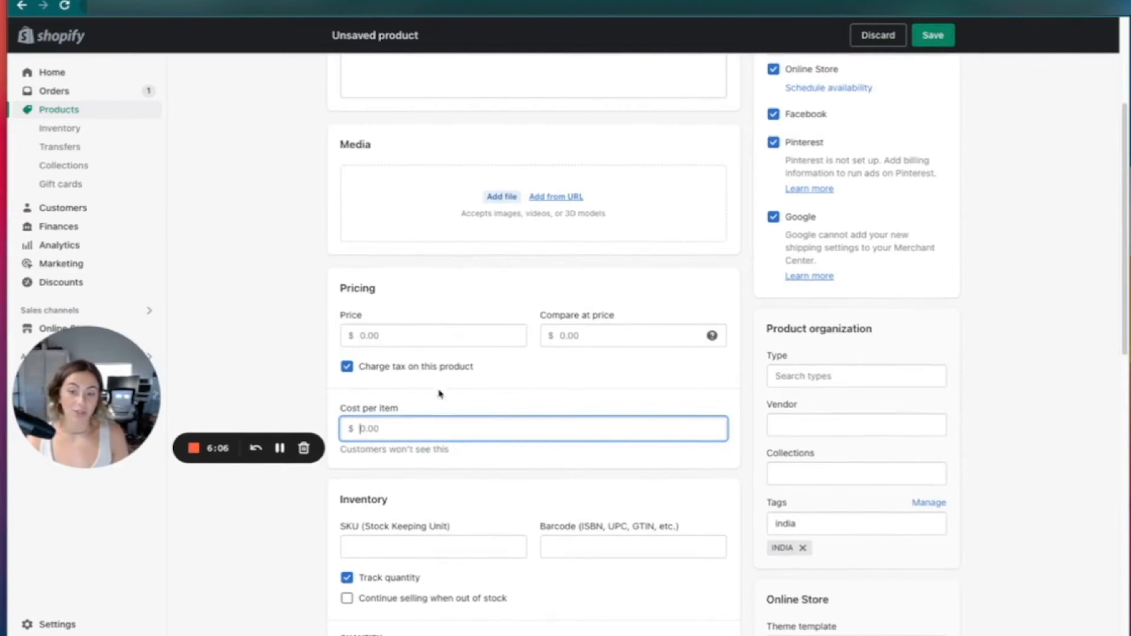
scroll(384, 394, up, 5)
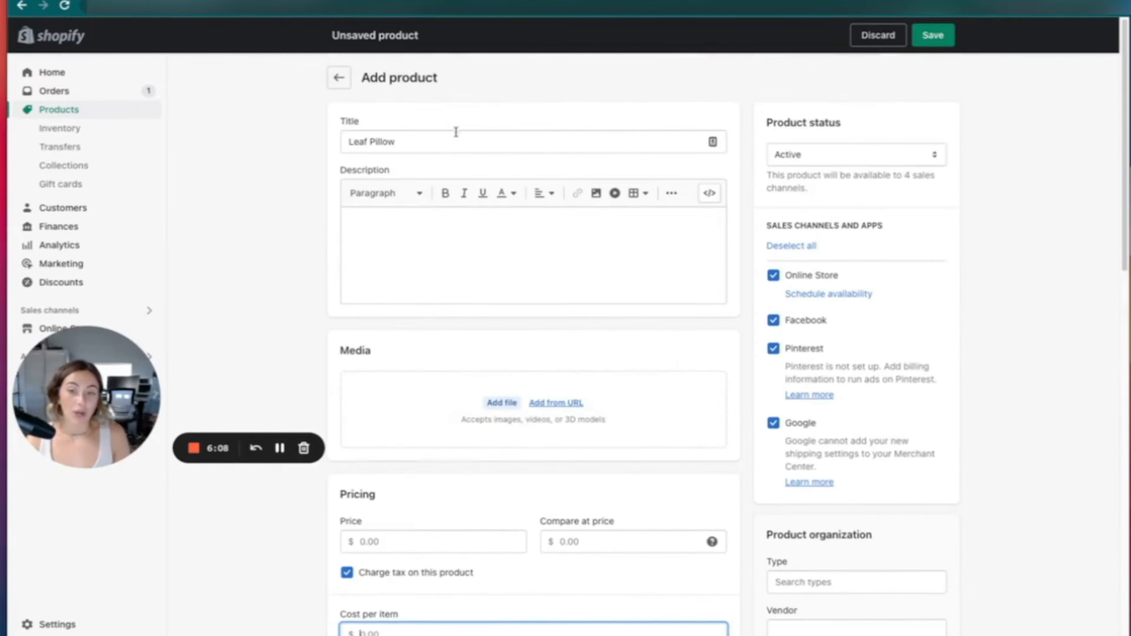
scroll(694, 387, down, 5)
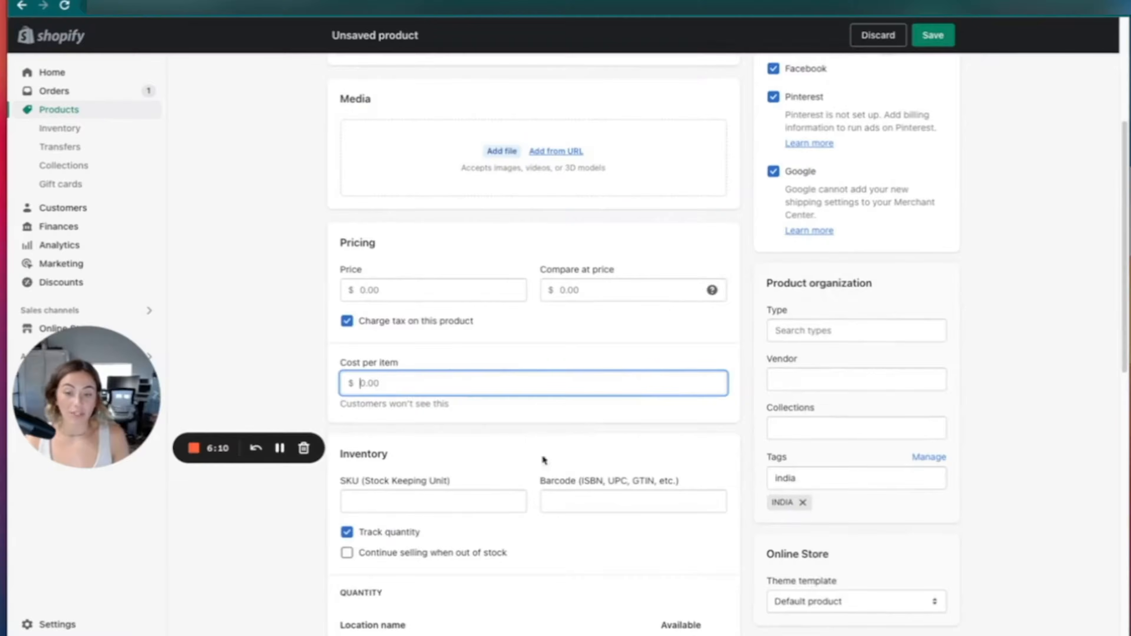
scroll(593, 502, down, 3)
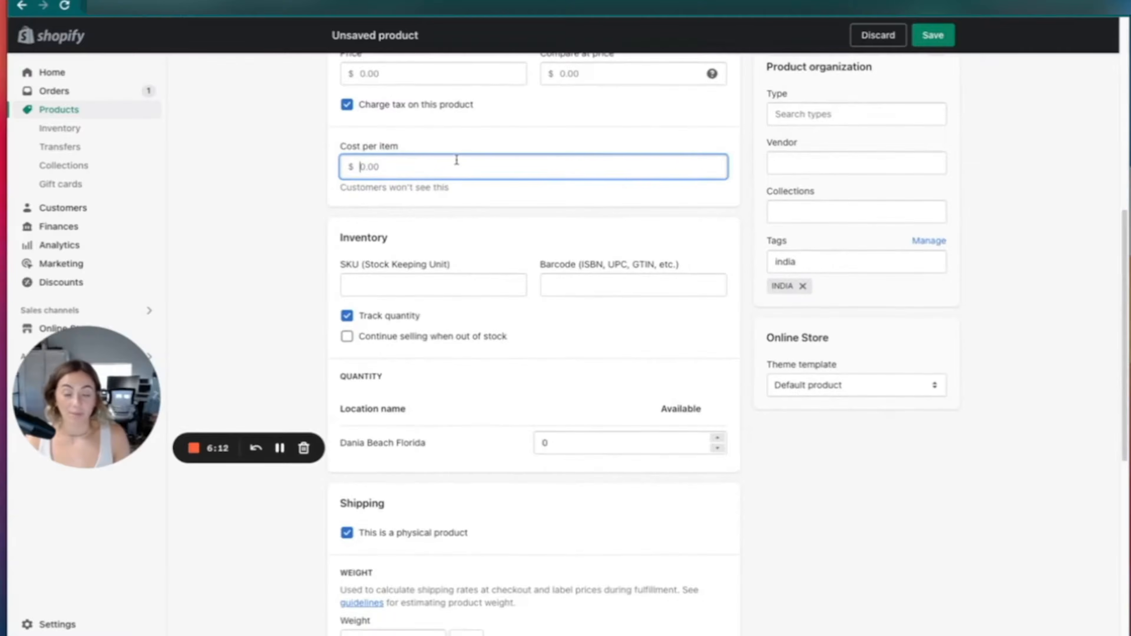
scroll(459, 156, up, 8)
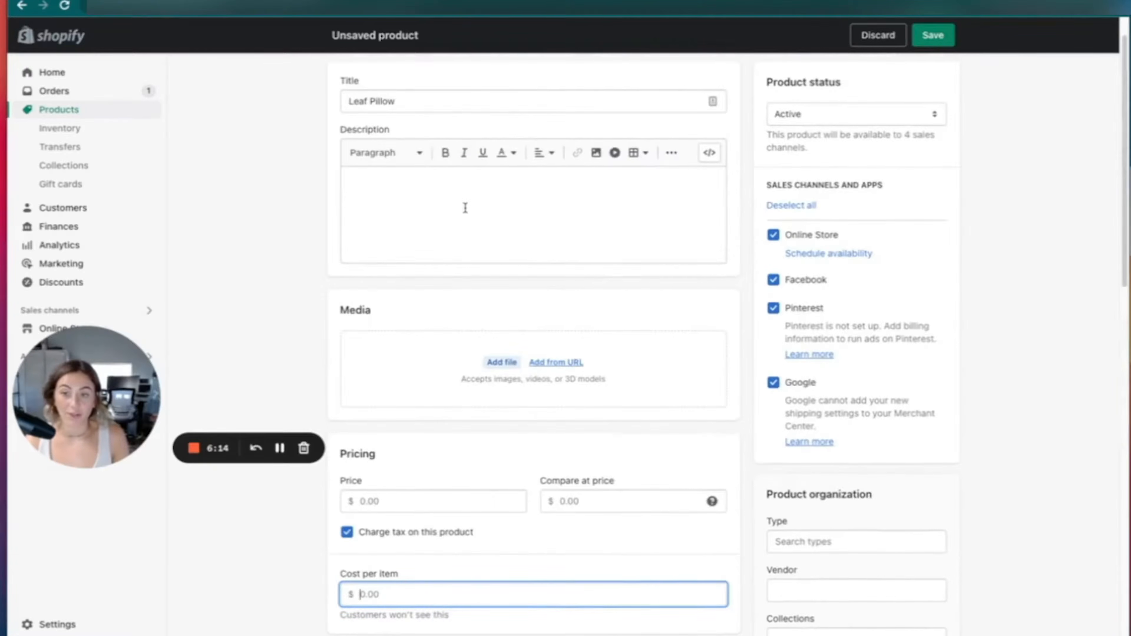
Step: Upload the image AC07E4D4-2BBB-465E-...451E.jpg from the Downloads folder to the Leaf Pillow product's media
scroll(591, 225, down, 3)
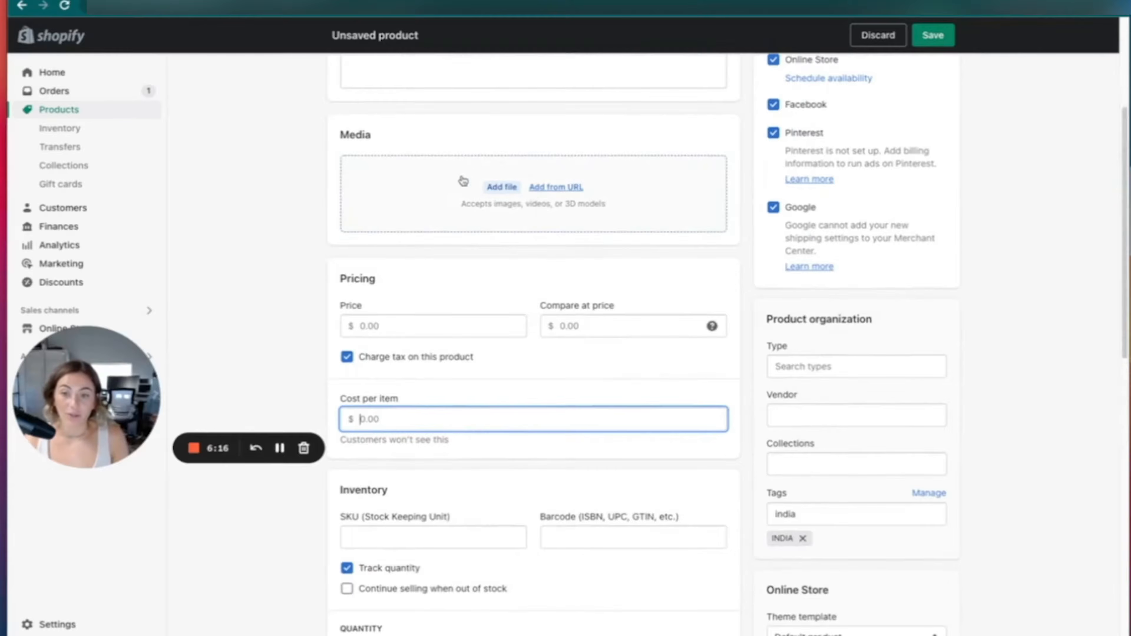
click(503, 188)
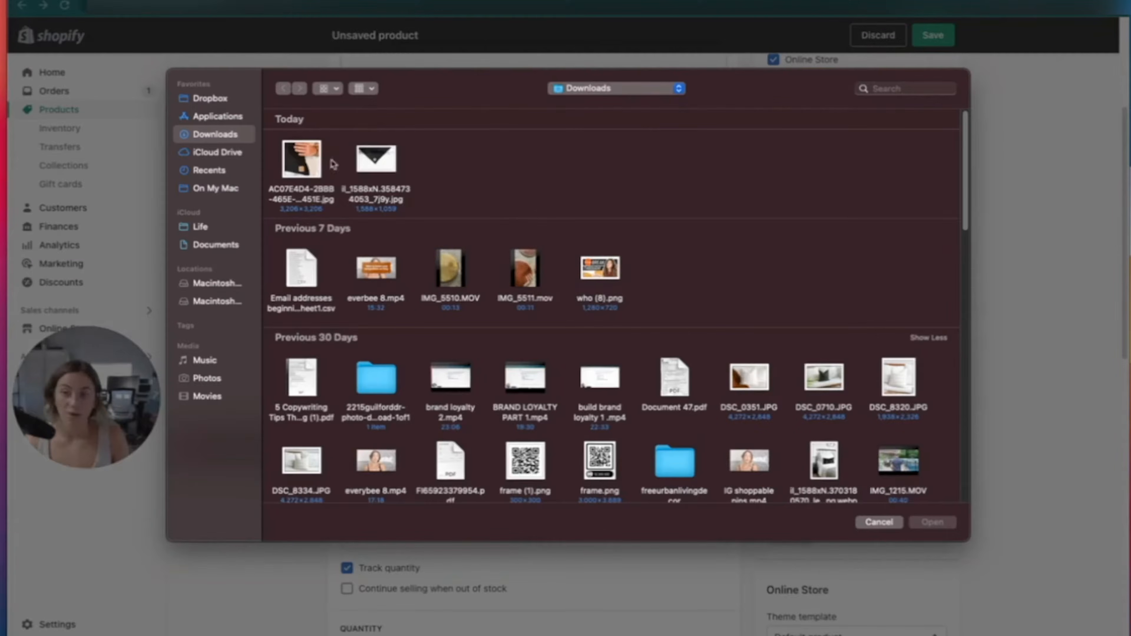
click(305, 170)
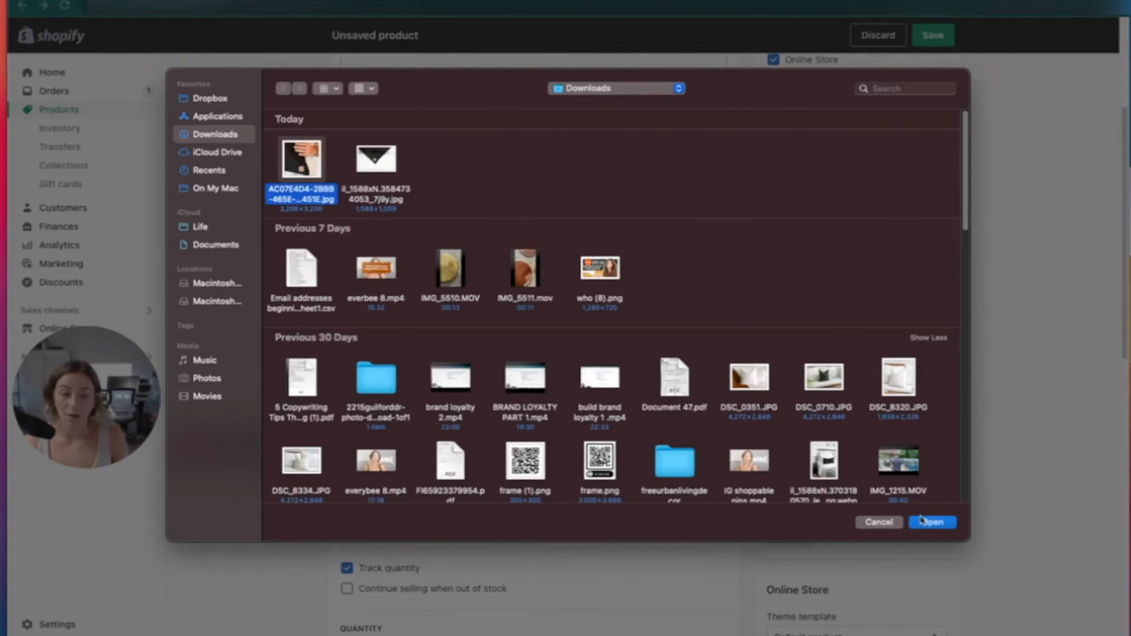
click(934, 523)
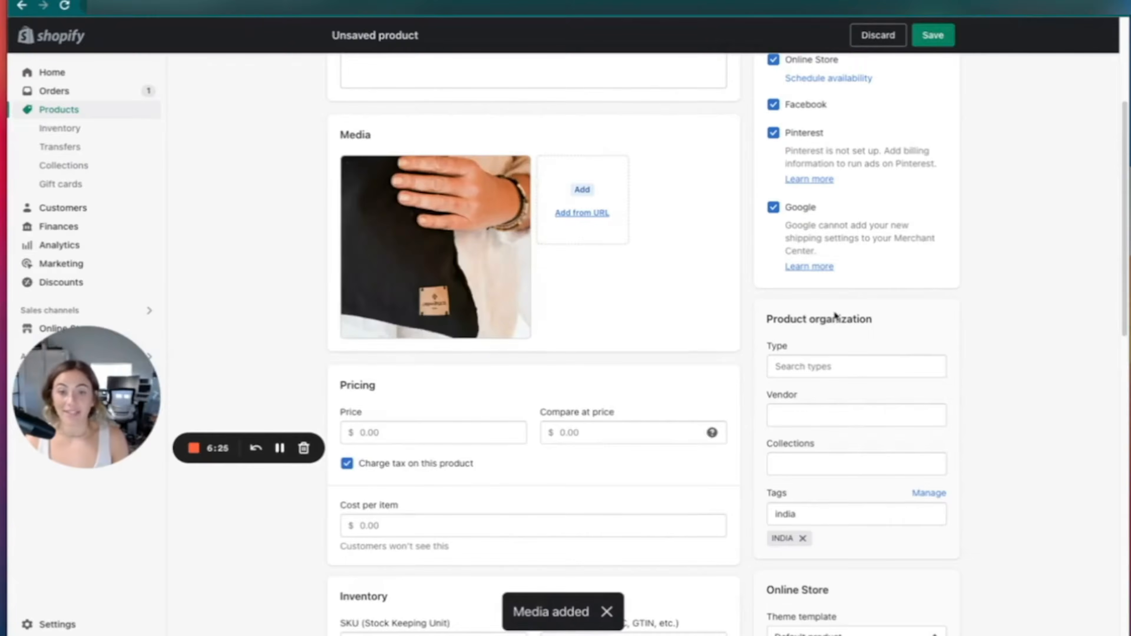
Step: Examine the Leaf Pillow product's status, sales channel, media, pricing and inventory fields
scroll(798, 307, up, 2)
scroll(763, 297, up, 5)
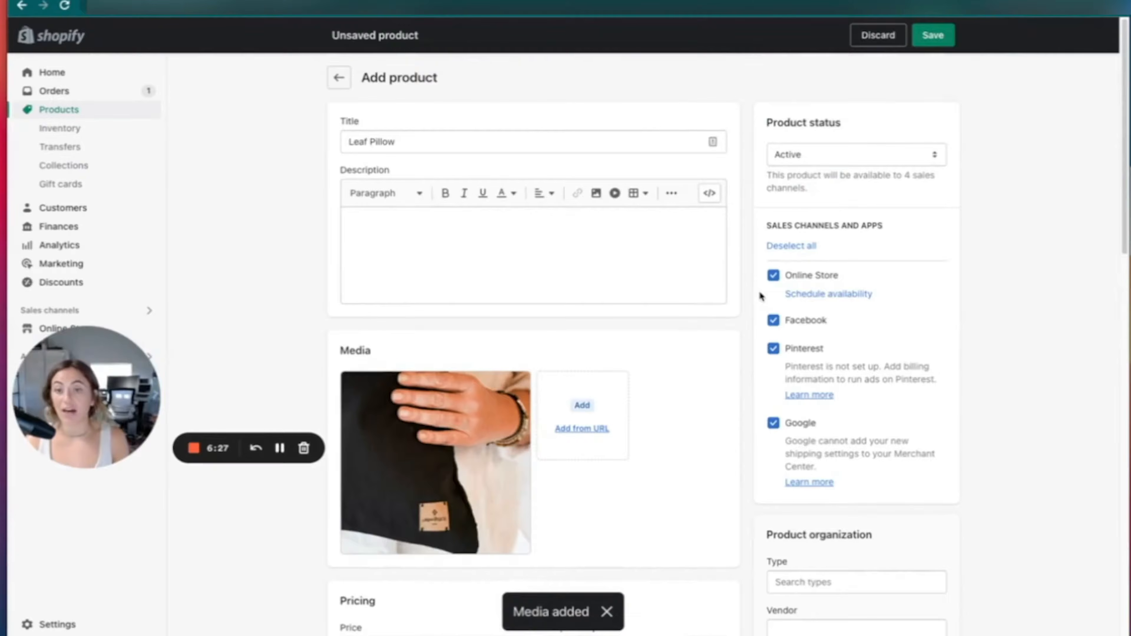
scroll(713, 283, down, 3)
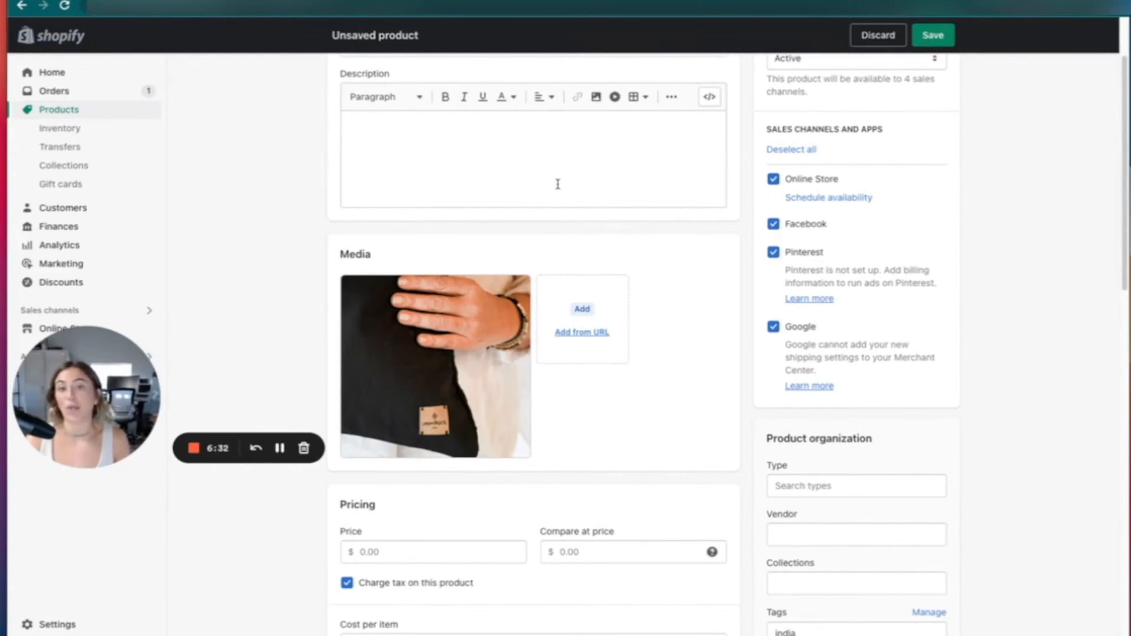
scroll(590, 191, down, 10)
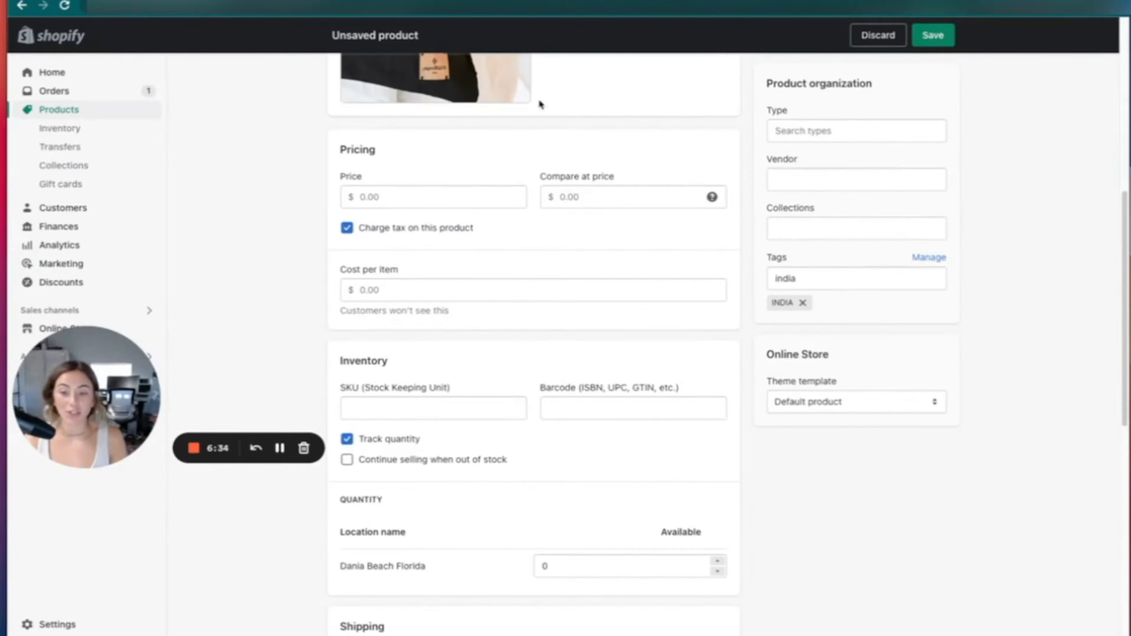
scroll(604, 344, down, 3)
click(394, 299)
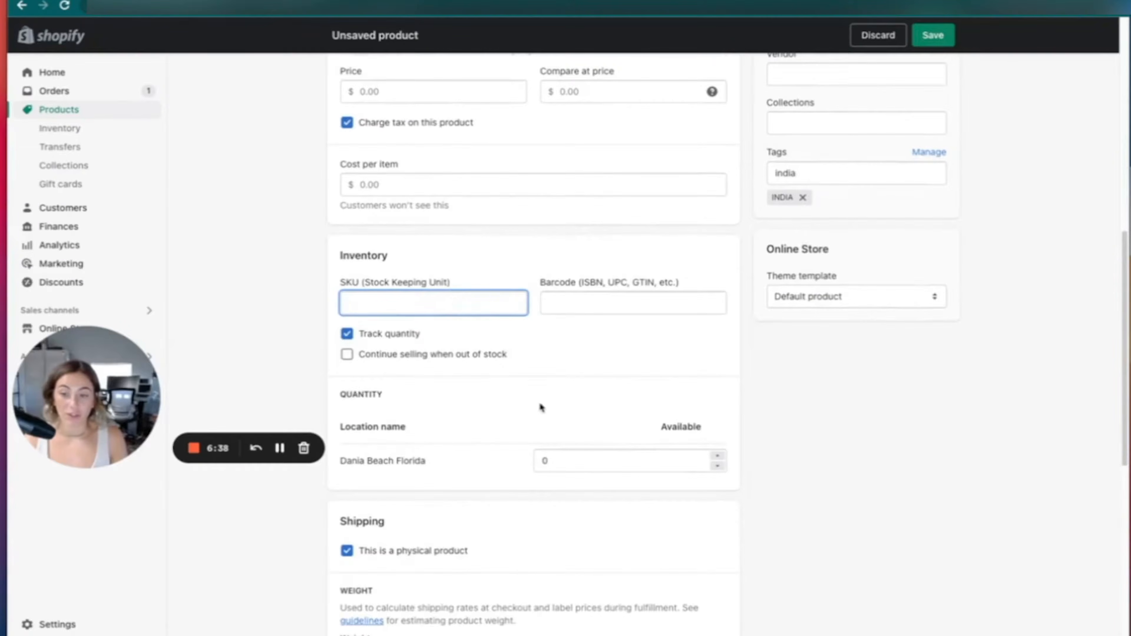
scroll(539, 399, down, 3)
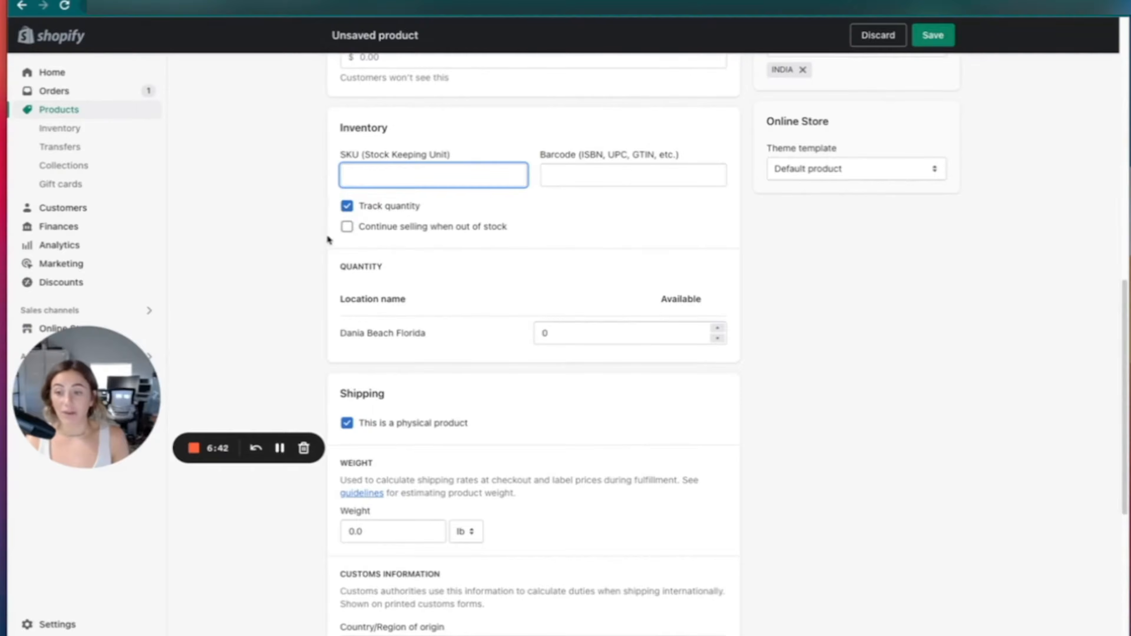
Step: Set the available quantity at the Dania Beach Florida location to 12, leaving continued selling when out of stock disabled
click(347, 226)
click(350, 226)
click(608, 327)
text(12)
click(954, 345)
Step: Examine the product's shipping weight and country/region of origin choices without setting either
scroll(954, 346, down, 8)
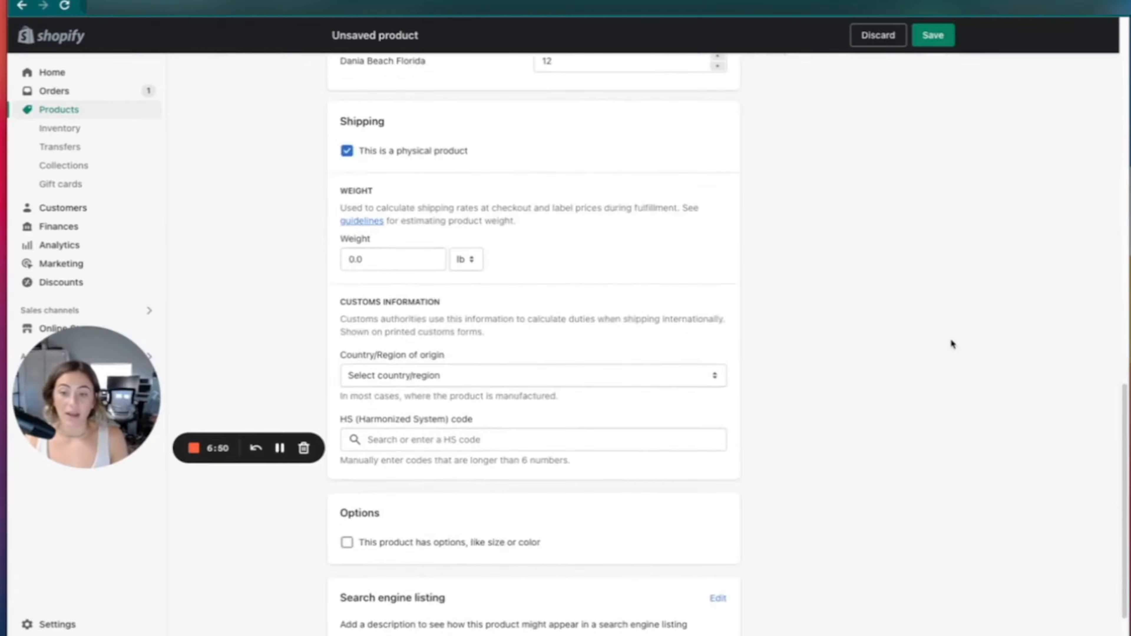
click(390, 205)
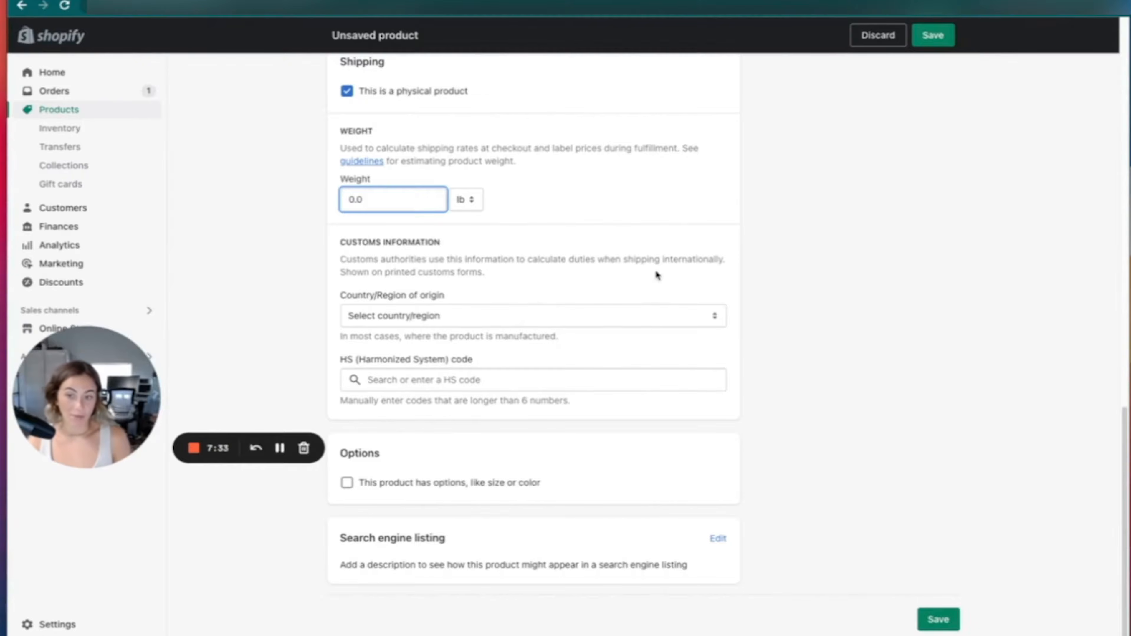
click(581, 315)
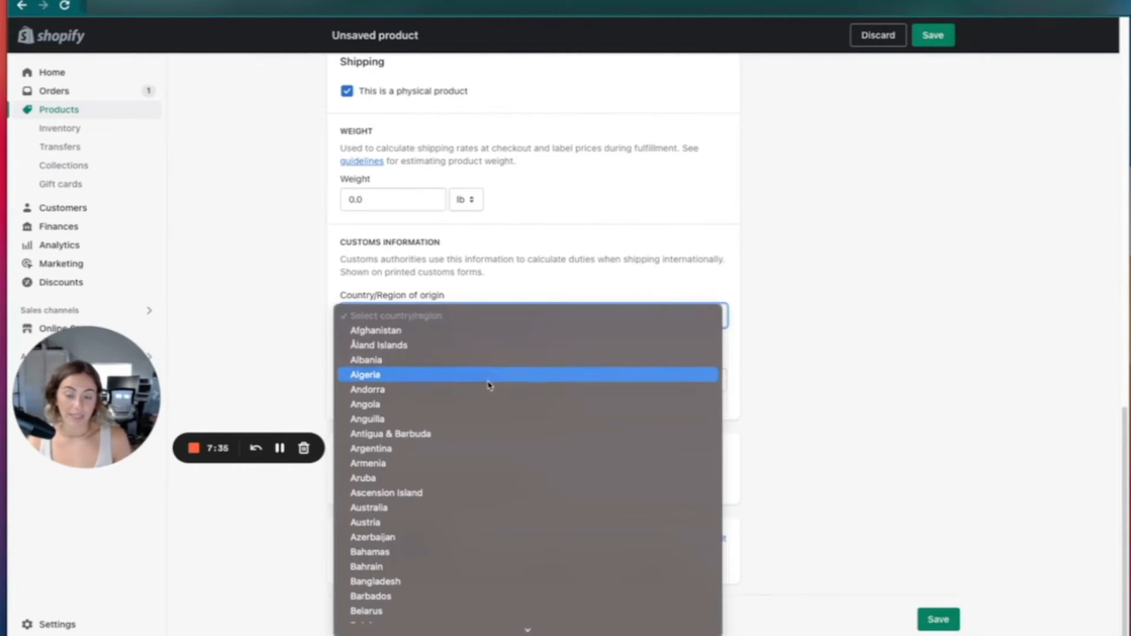
click(889, 274)
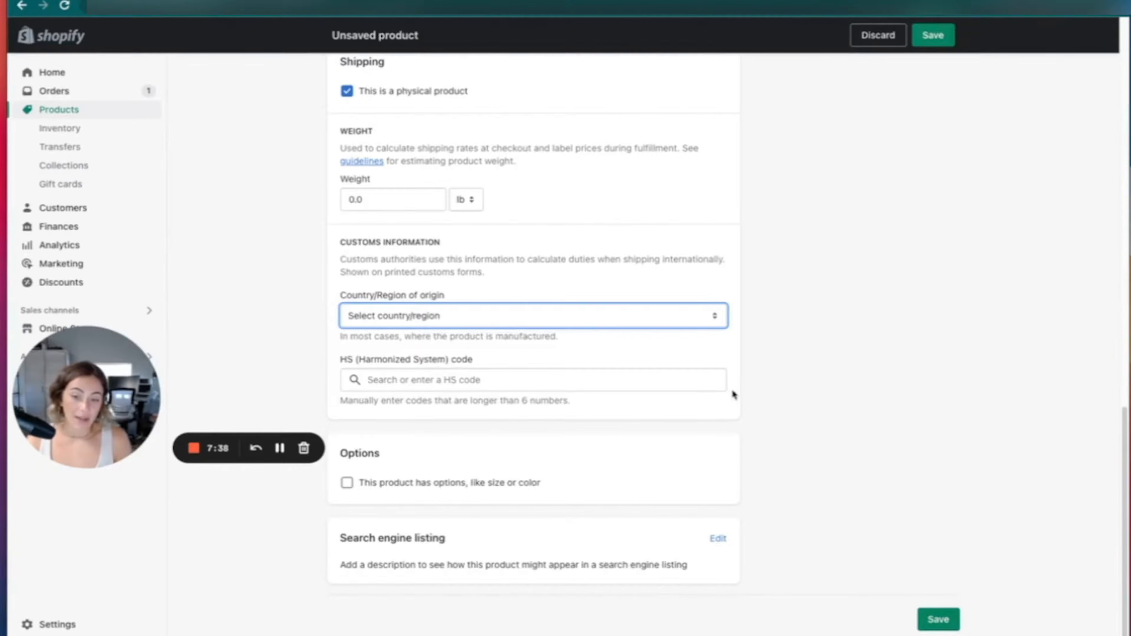
Step: Enable options for the Leaf Pillow product and name the first option Size
click(347, 484)
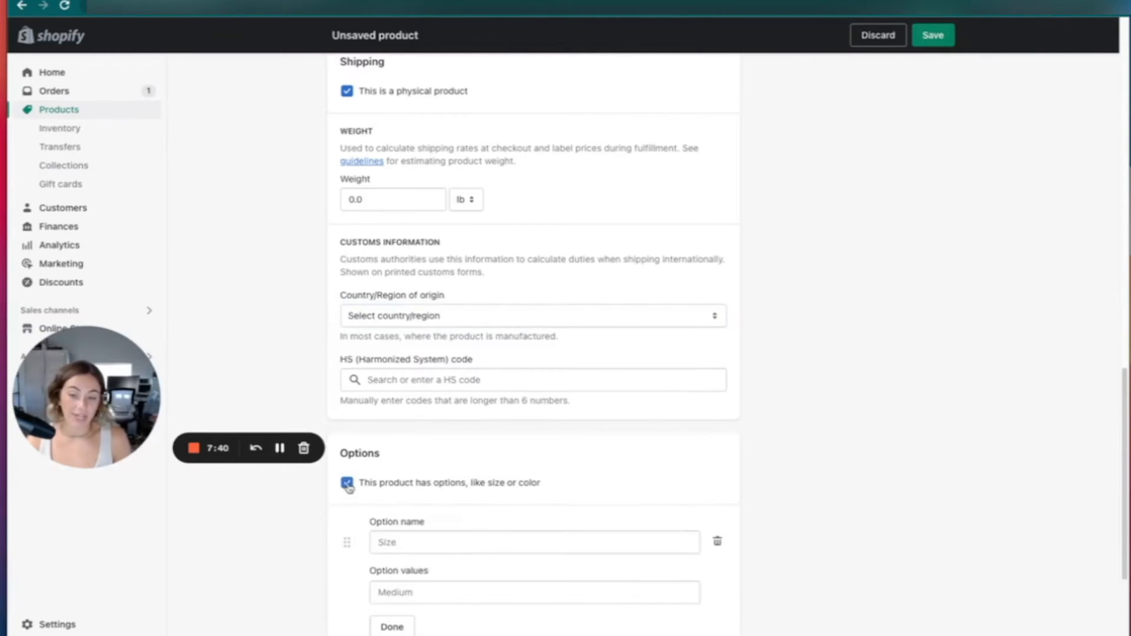
scroll(488, 497, down, 4)
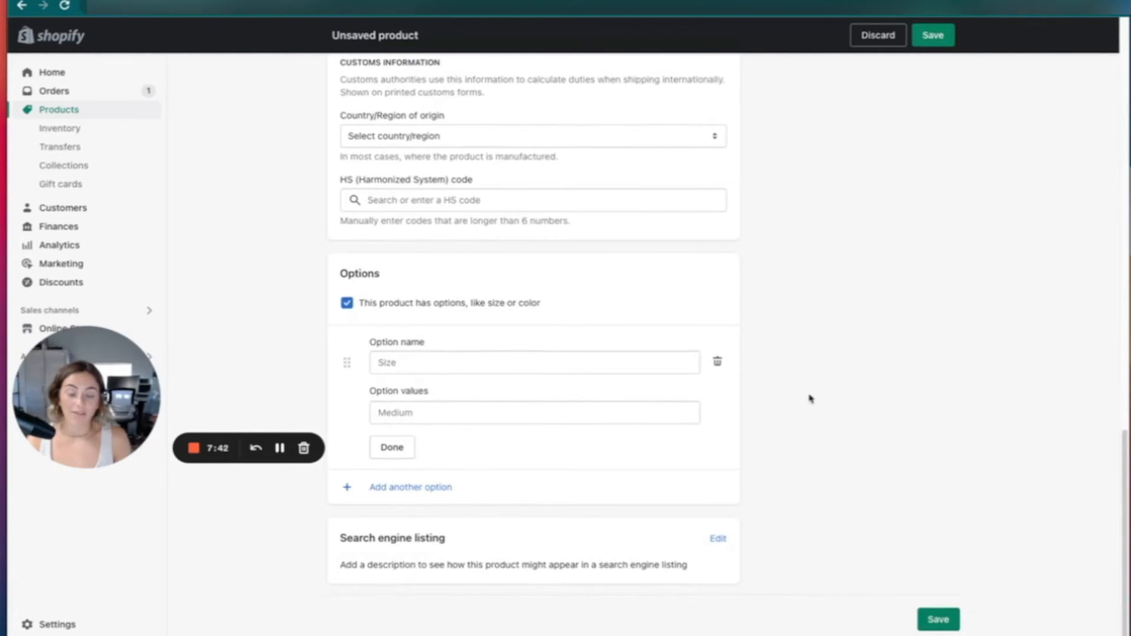
scroll(637, 377, up, 20)
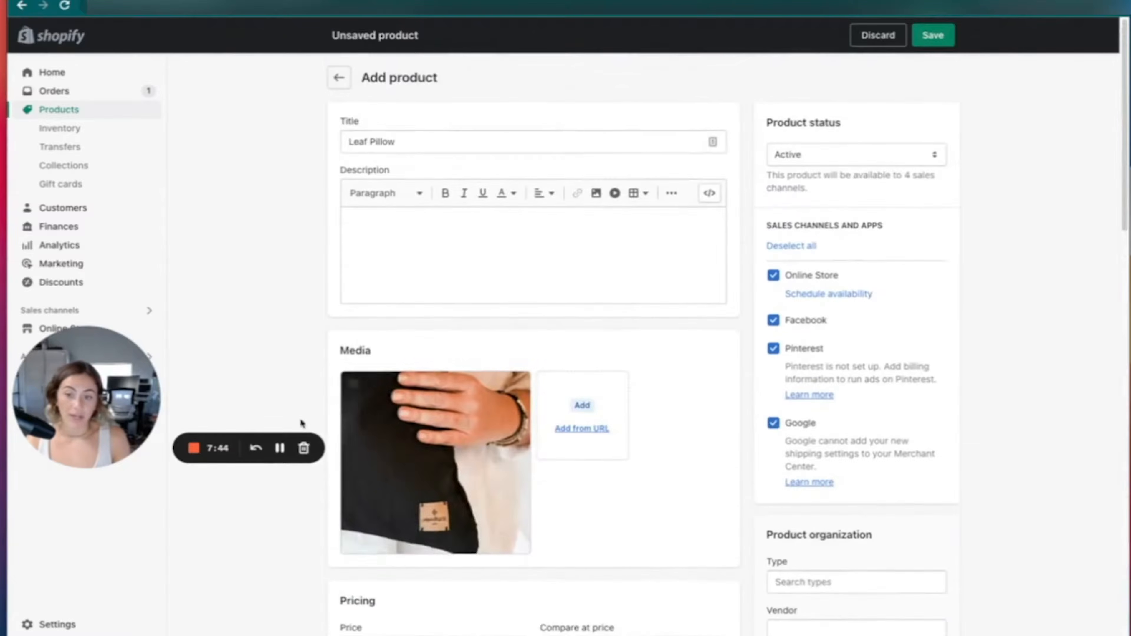
scroll(446, 427, down, 18)
scroll(446, 427, down, 7)
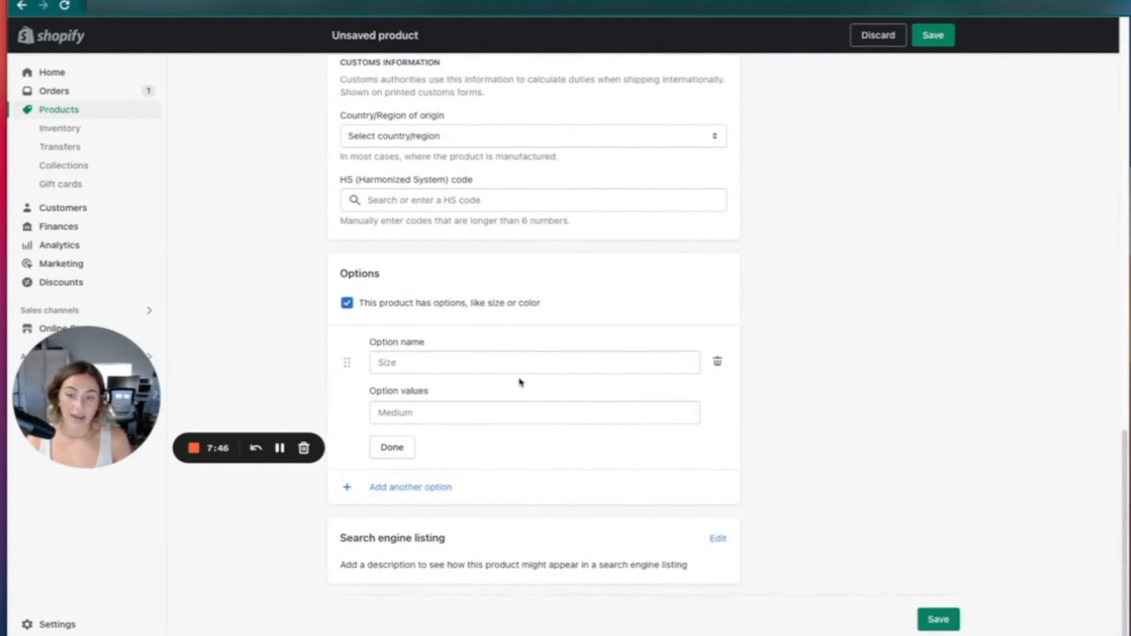
click(517, 363)
click(547, 397)
click(502, 416)
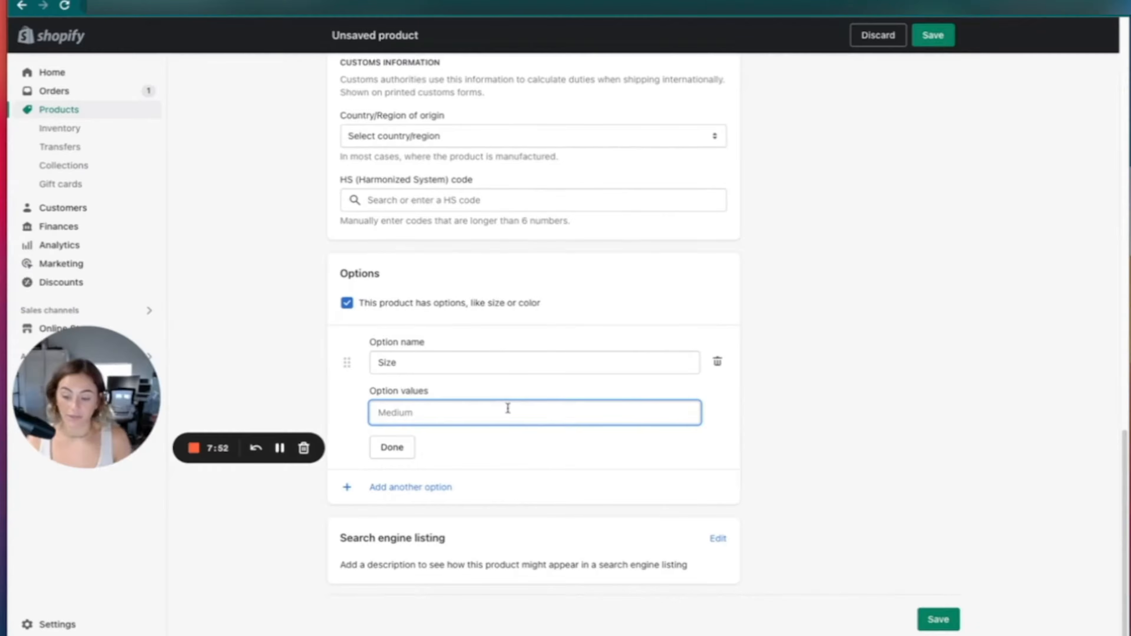
Step: Enter 16 Inch, 18 Inch and 20 Inch as the Size option's values and finish the option
text(16 i)
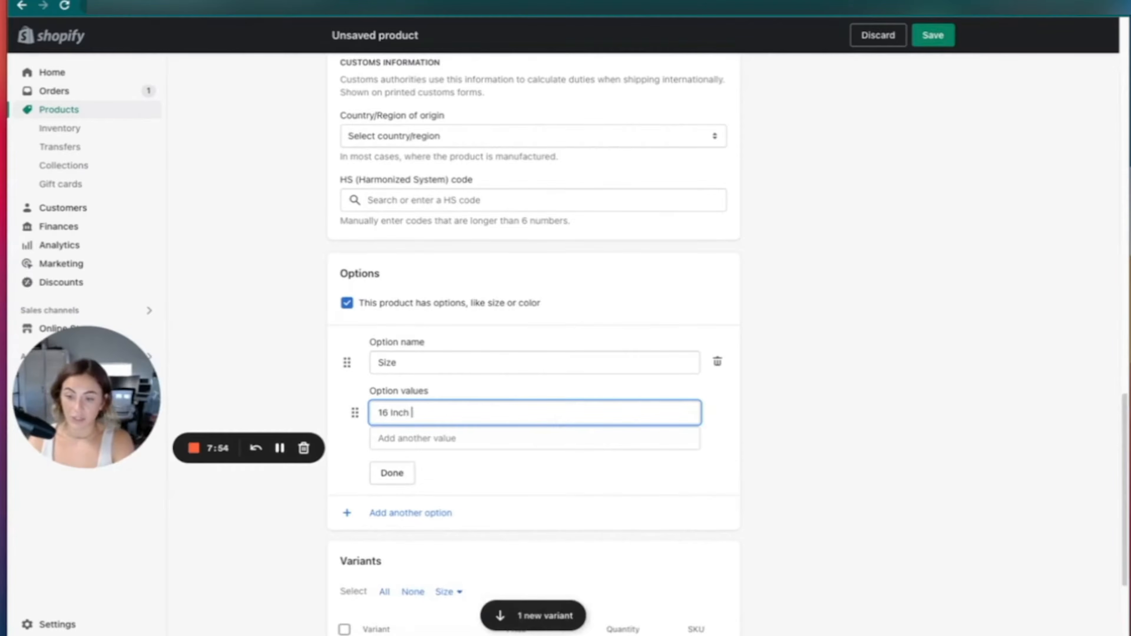
key(Tab)
text(18 )
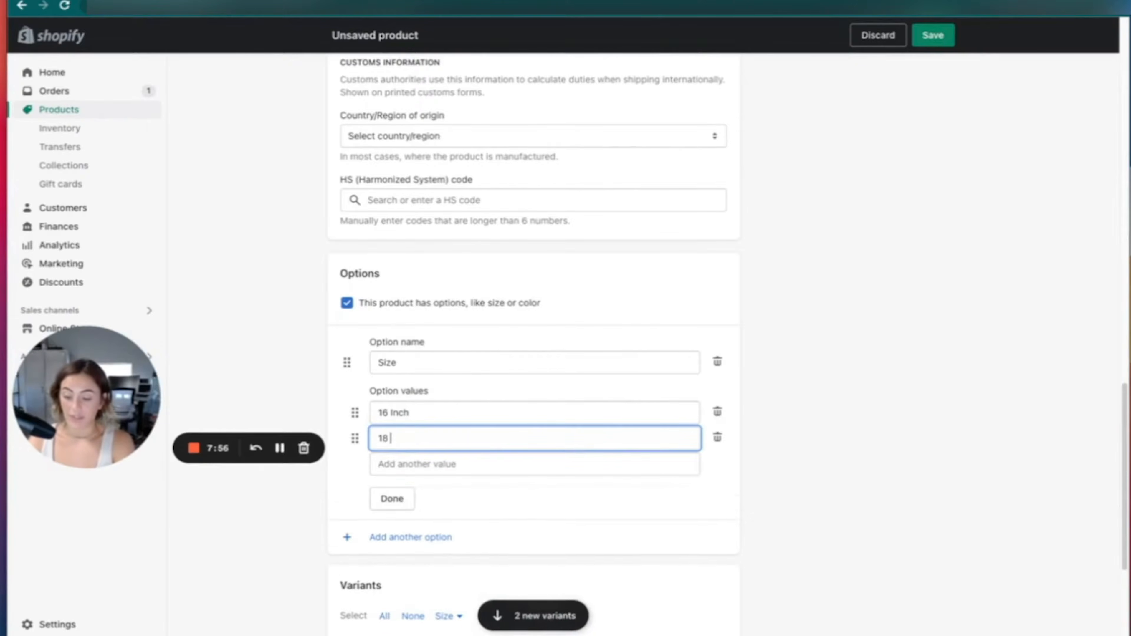
text(I20 Inch)
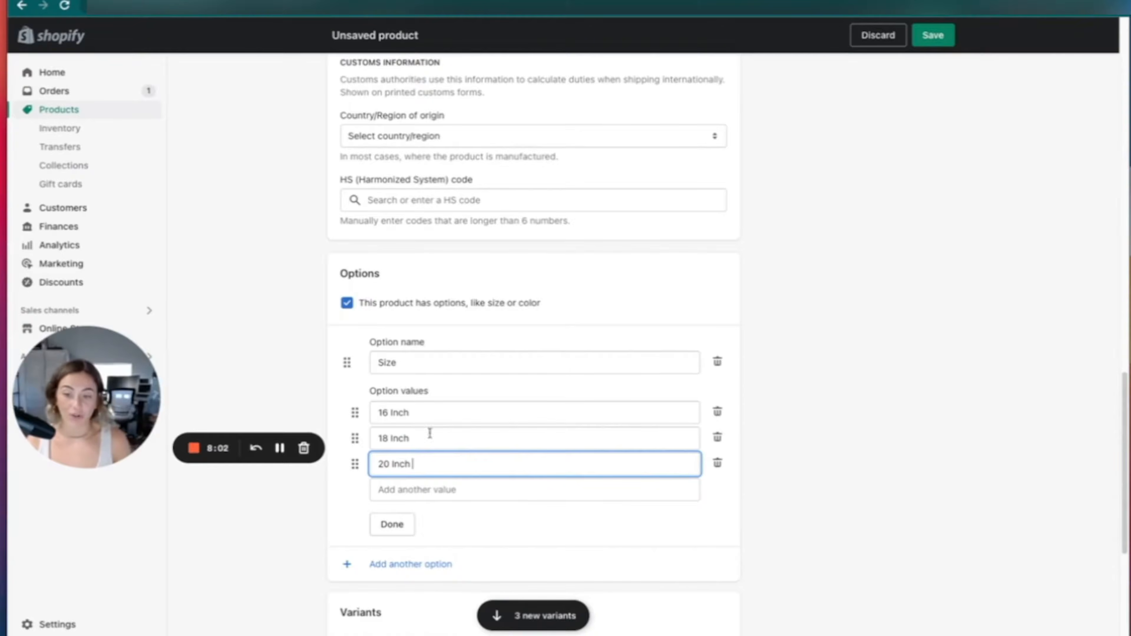
click(392, 528)
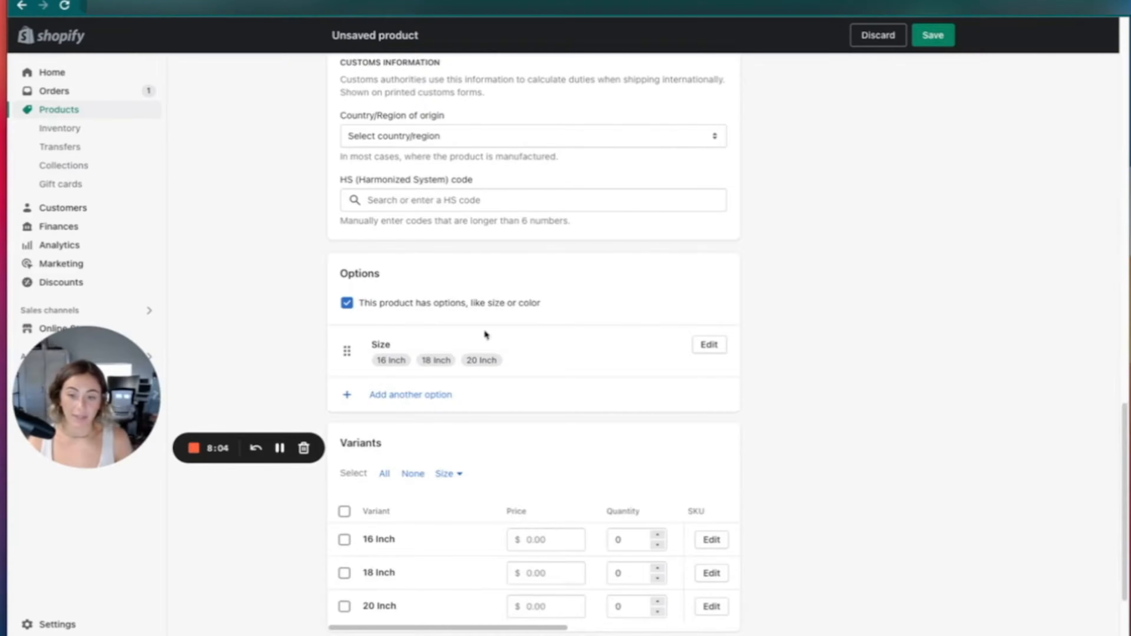
Step: Examine the price, quantity, SKU and barcode columns of the size variants
scroll(653, 494, down, 3)
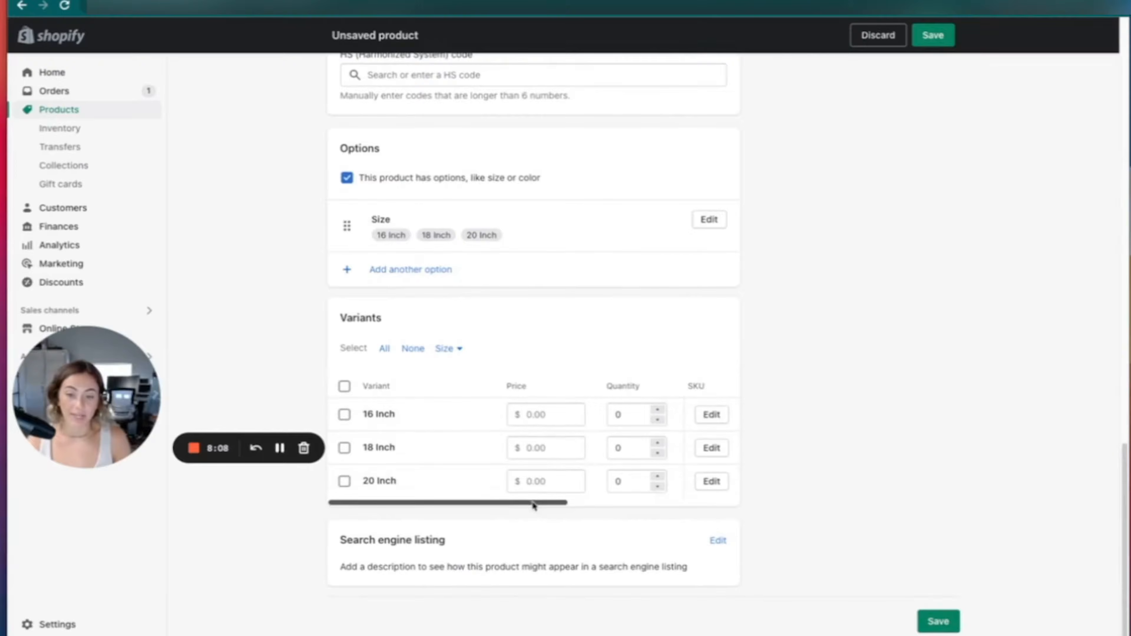
drag(536, 502, 579, 504)
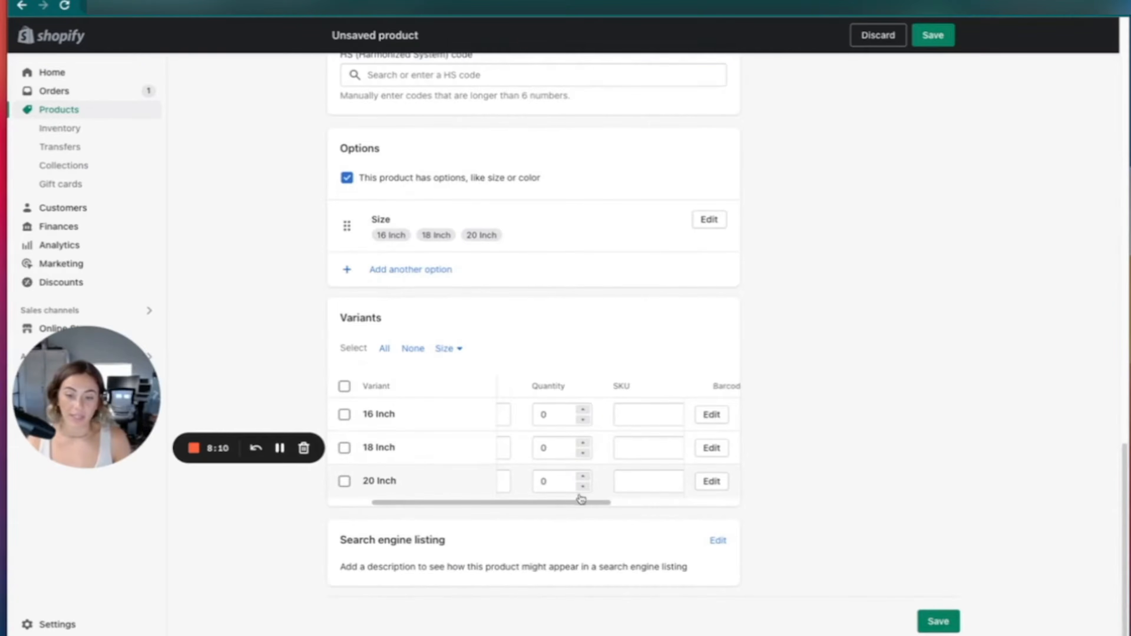
drag(607, 507, 692, 502)
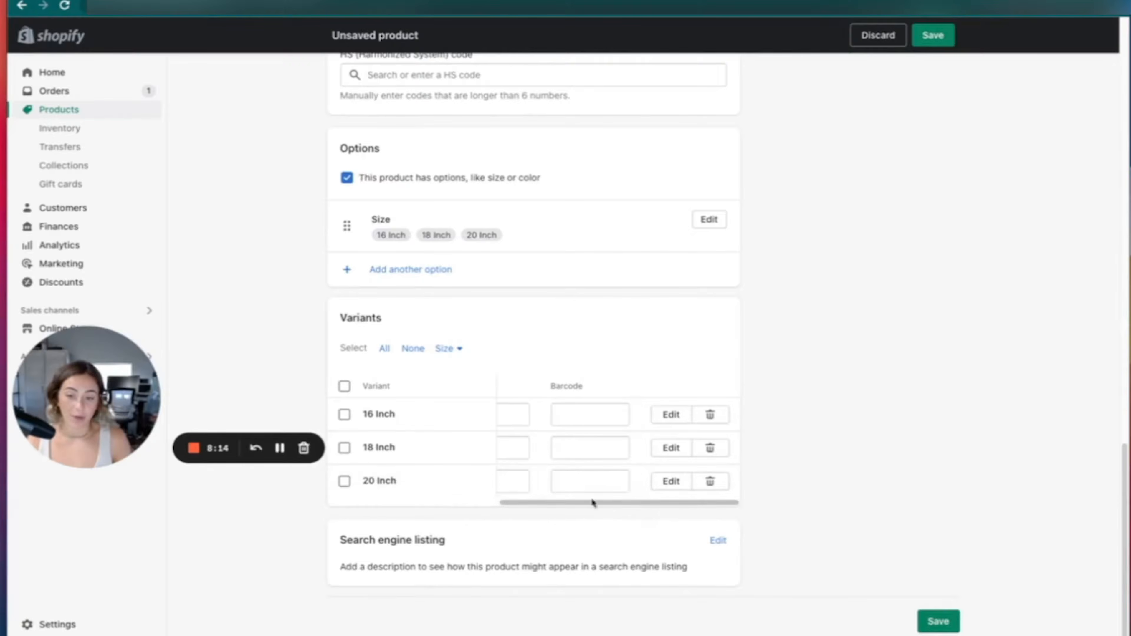
drag(598, 507, 368, 501)
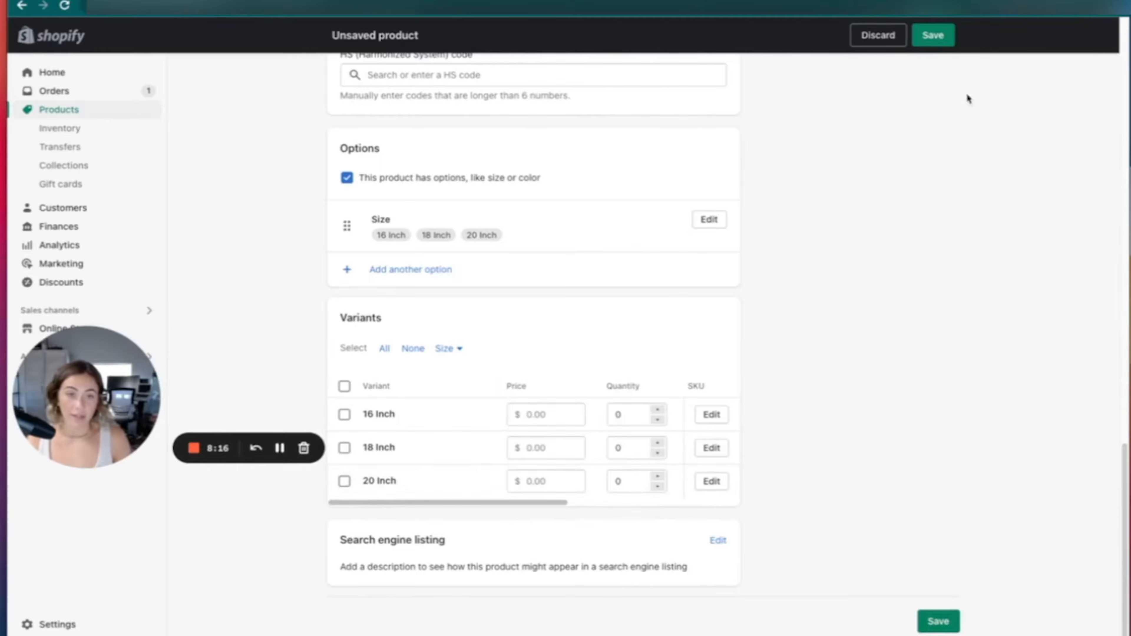
Step: Save the Leaf Pillow product as active and review its variants, collection and tag
click(933, 35)
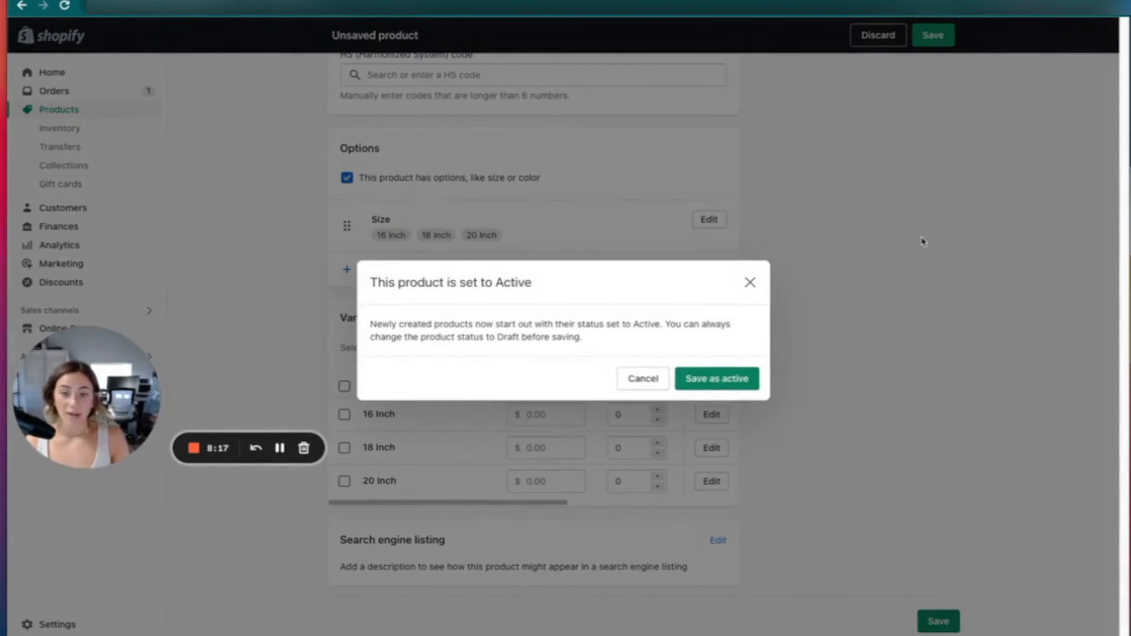
click(717, 383)
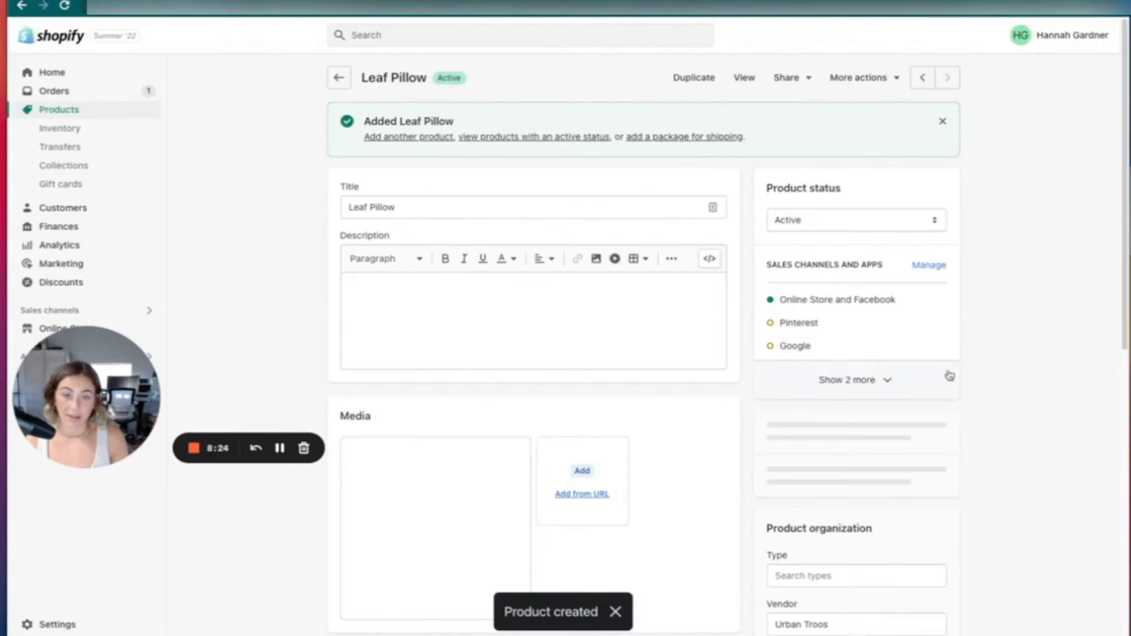
scroll(811, 378, down, 10)
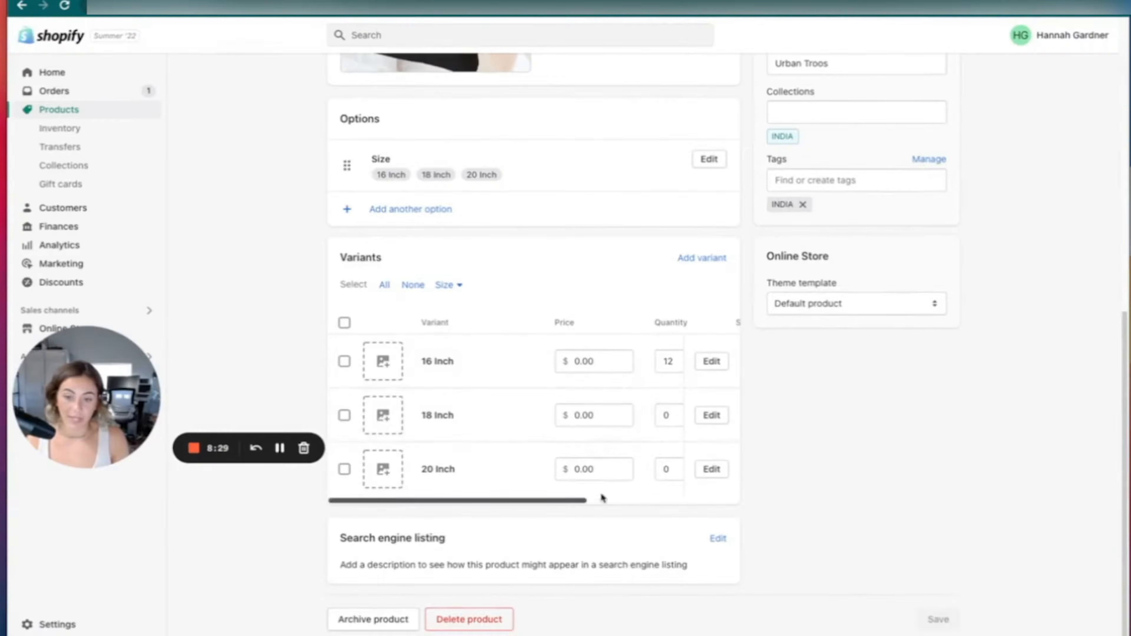
scroll(870, 281, up, 10)
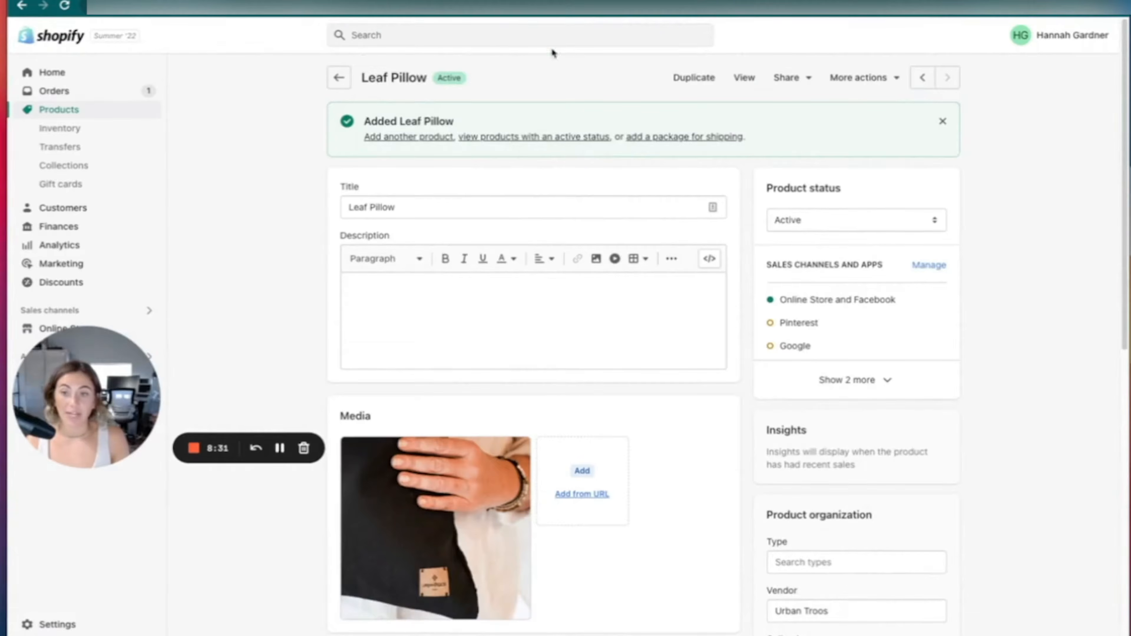
scroll(866, 343, down, 5)
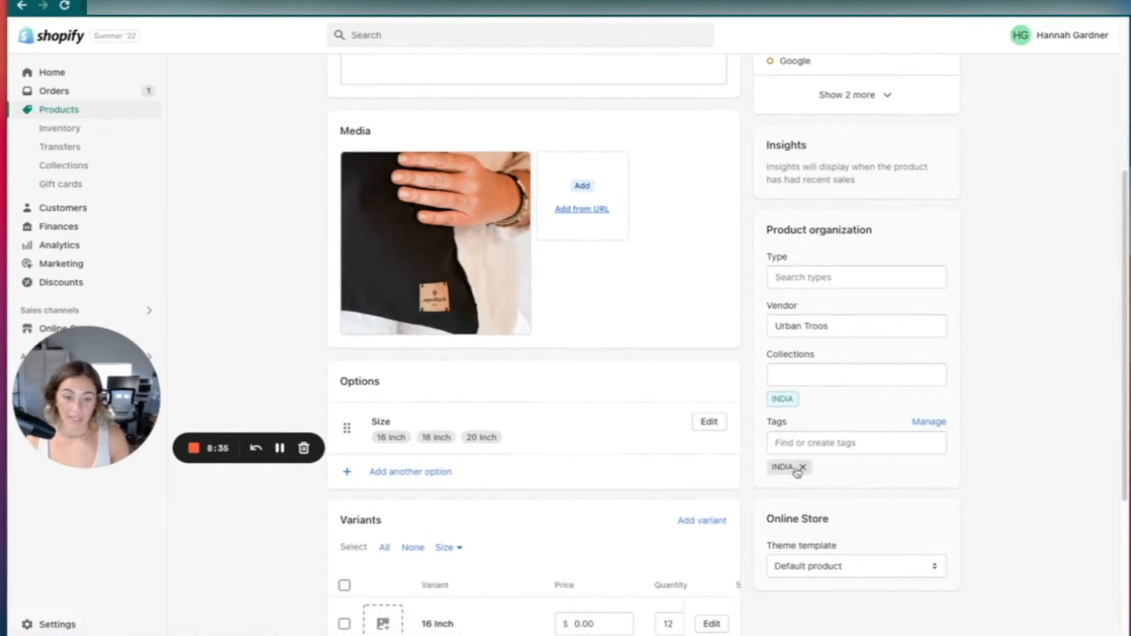
Step: Reload the storefront's India collection page and look for the Leaf Pillow among its products
key(ctrl+Tab)
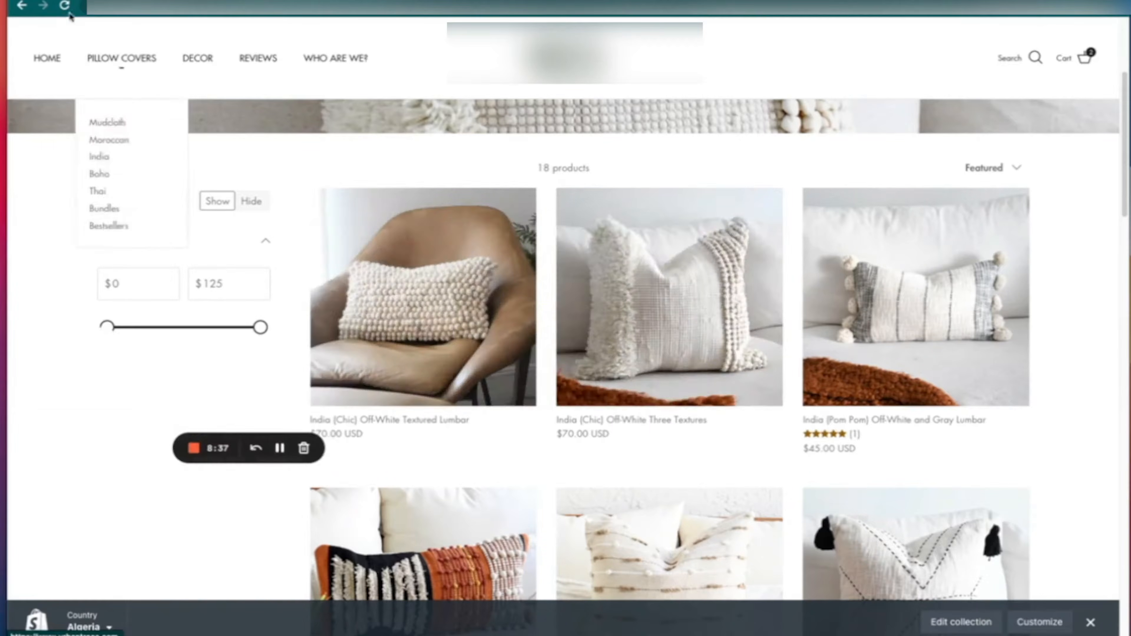
click(67, 8)
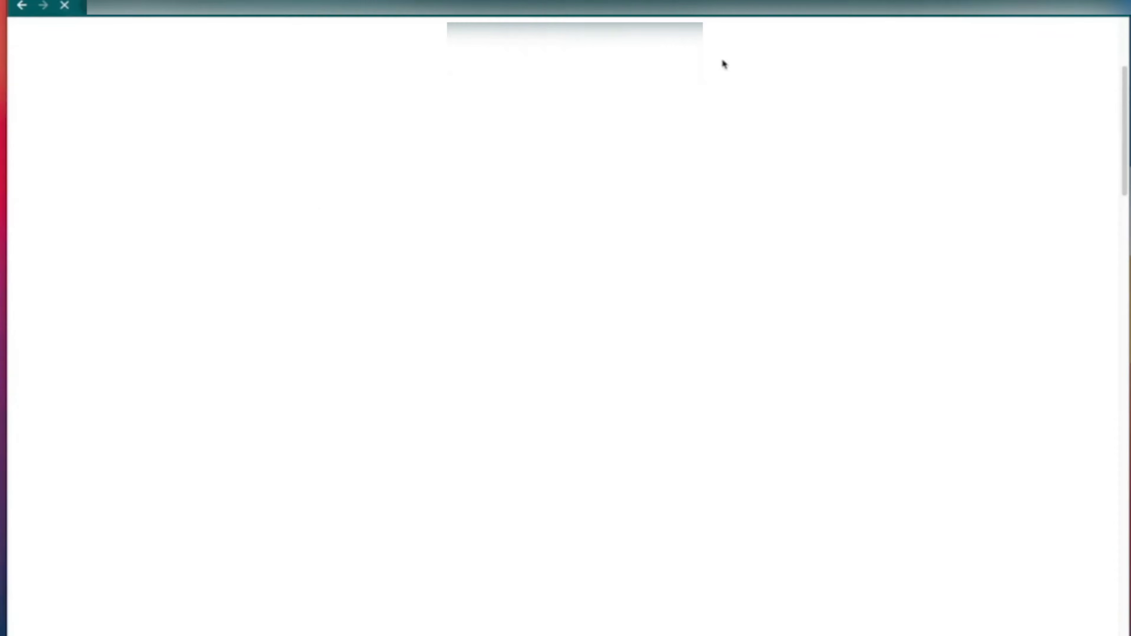
scroll(768, 214, down, 10)
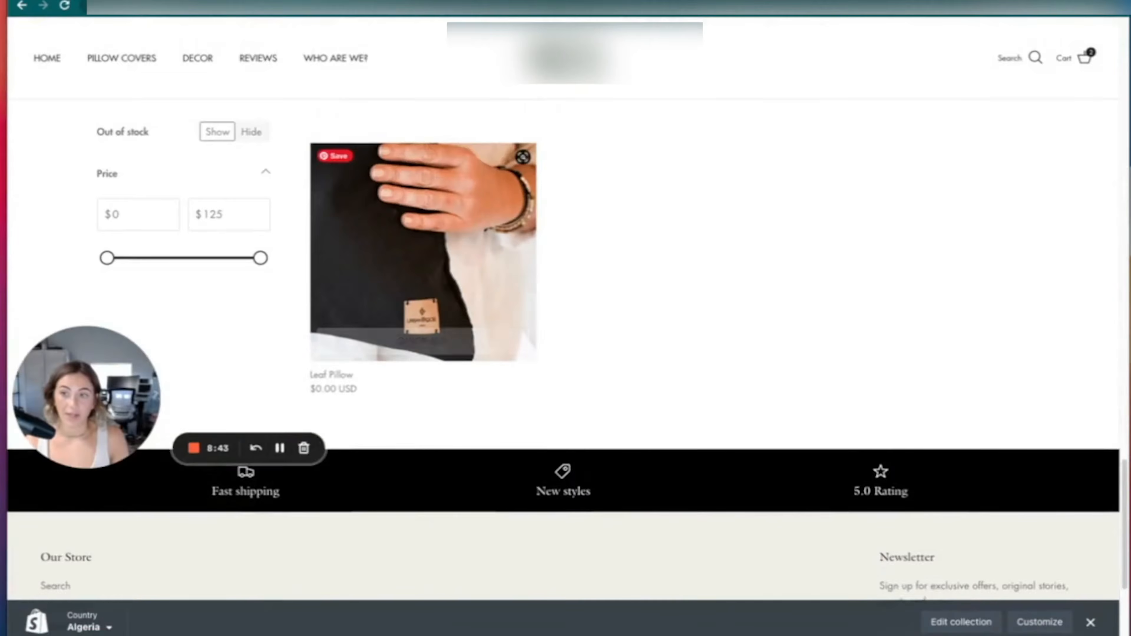
Step: Return to the Leaf Pillow product in the admin, set its status to Draft and save
key(ctrl+shift+Tab)
scroll(819, 223, up, 7)
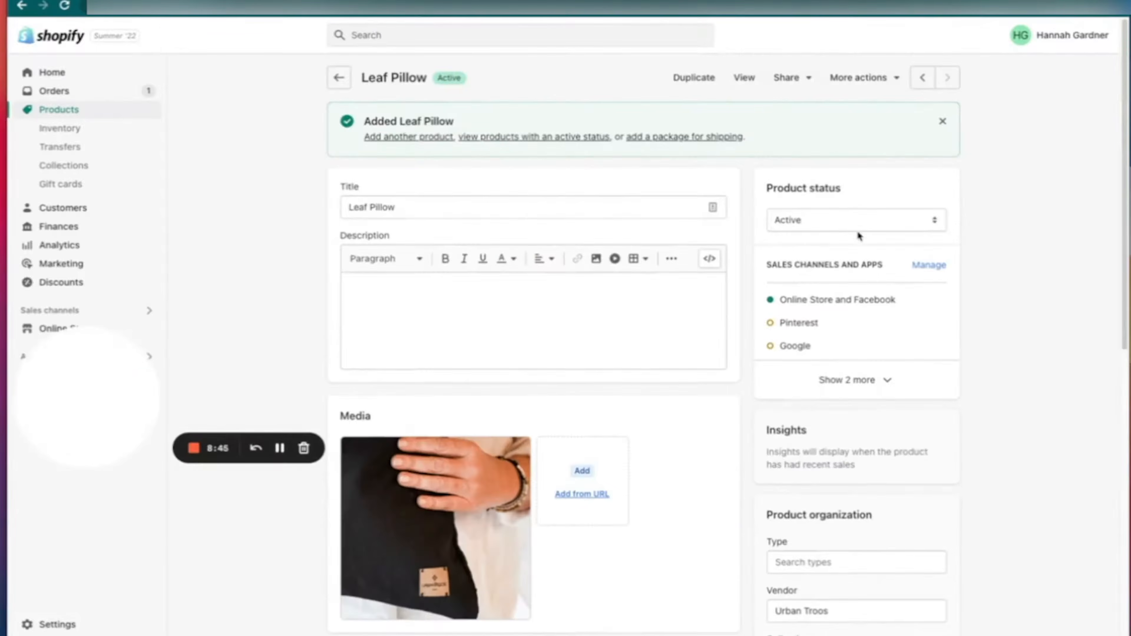
click(855, 220)
click(861, 234)
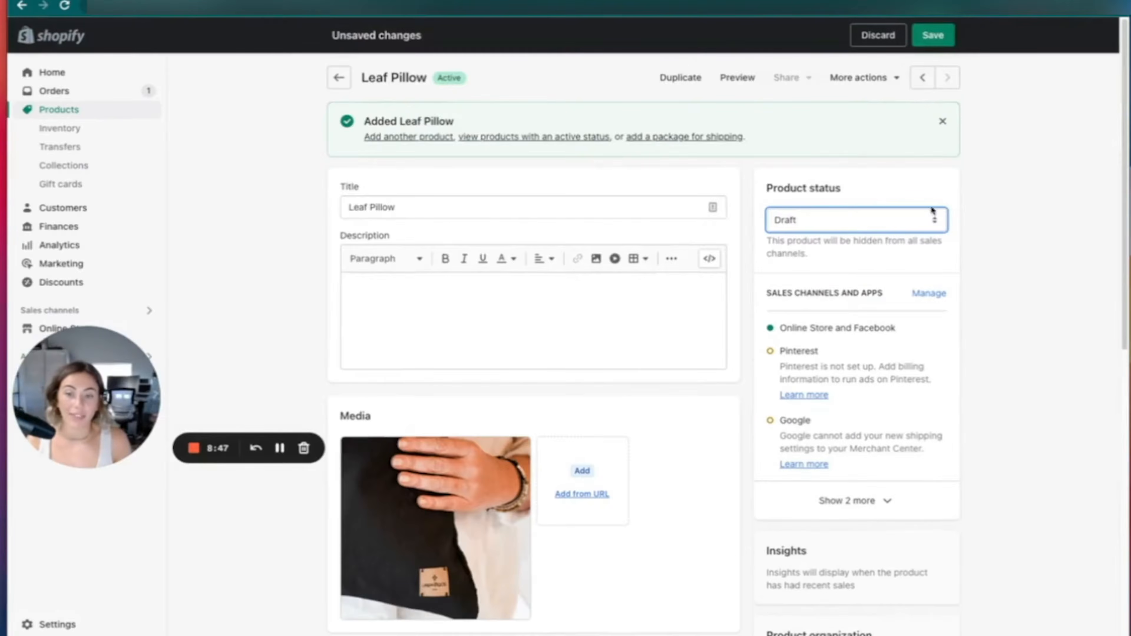
click(933, 35)
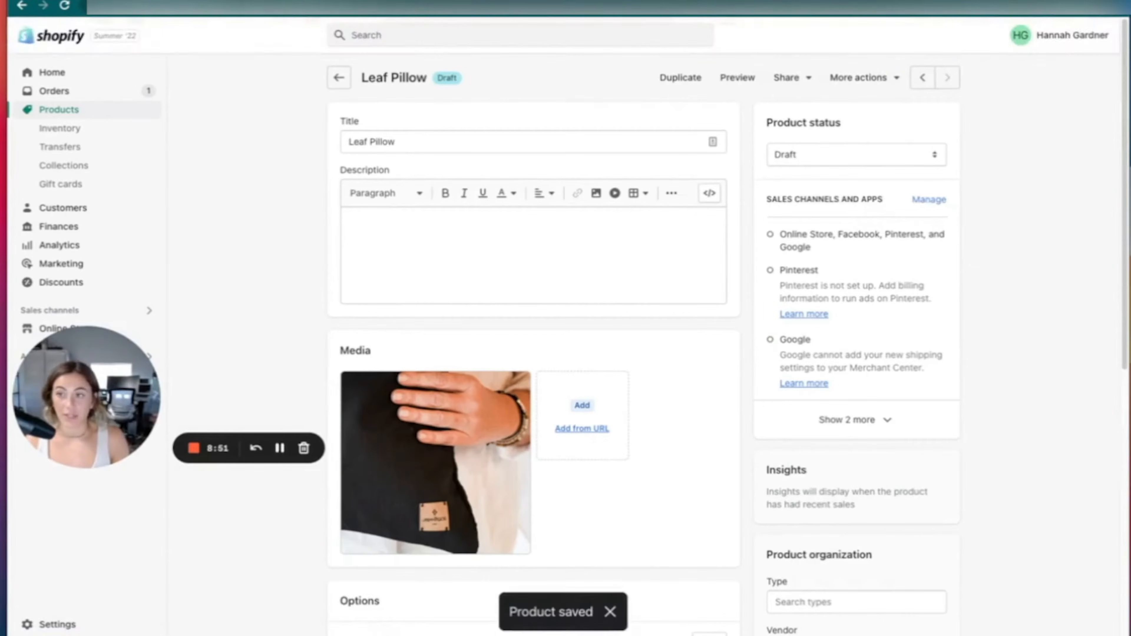
Step: Reload the storefront collection page to check whether the drafted Leaf Pillow is still listed
click(103, 1)
click(65, 6)
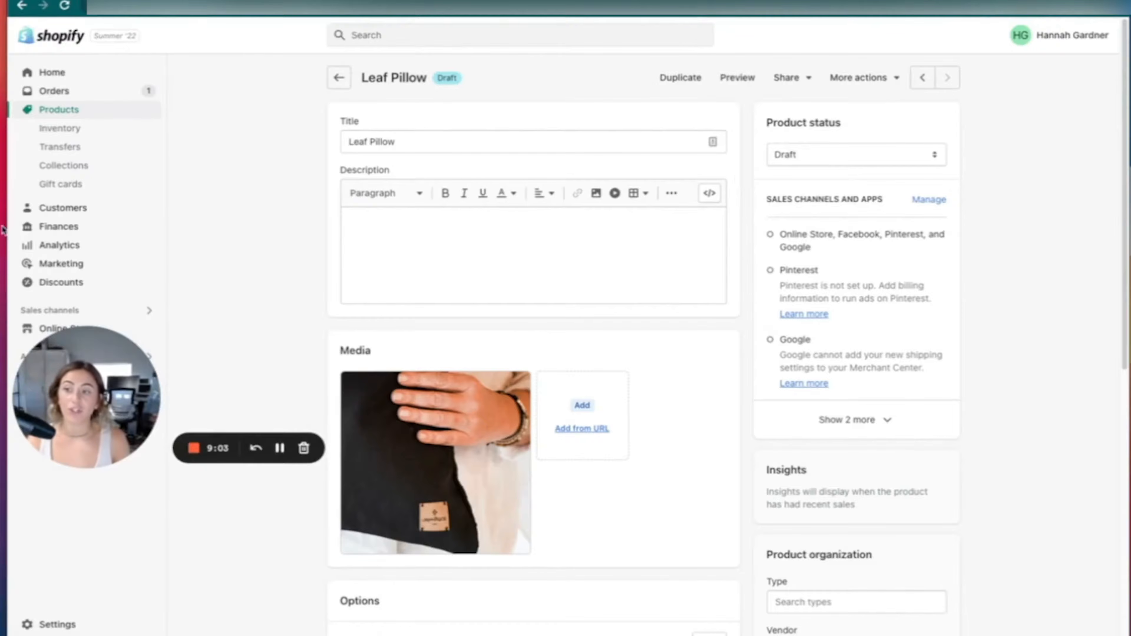
drag(119, 366, 191, 62)
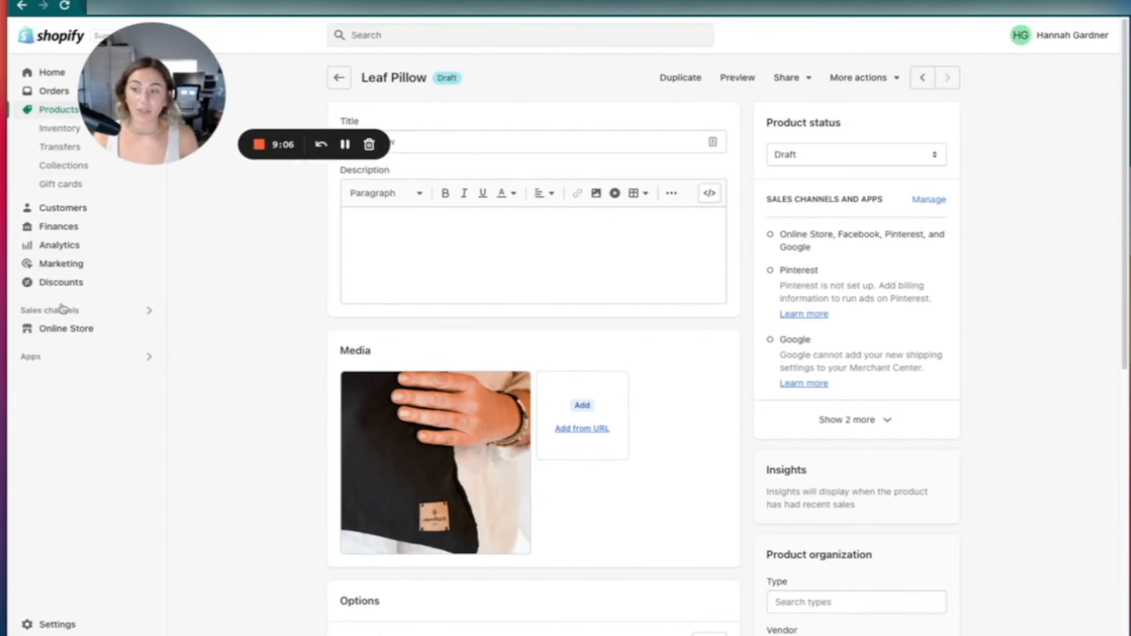
drag(180, 130, 150, 448)
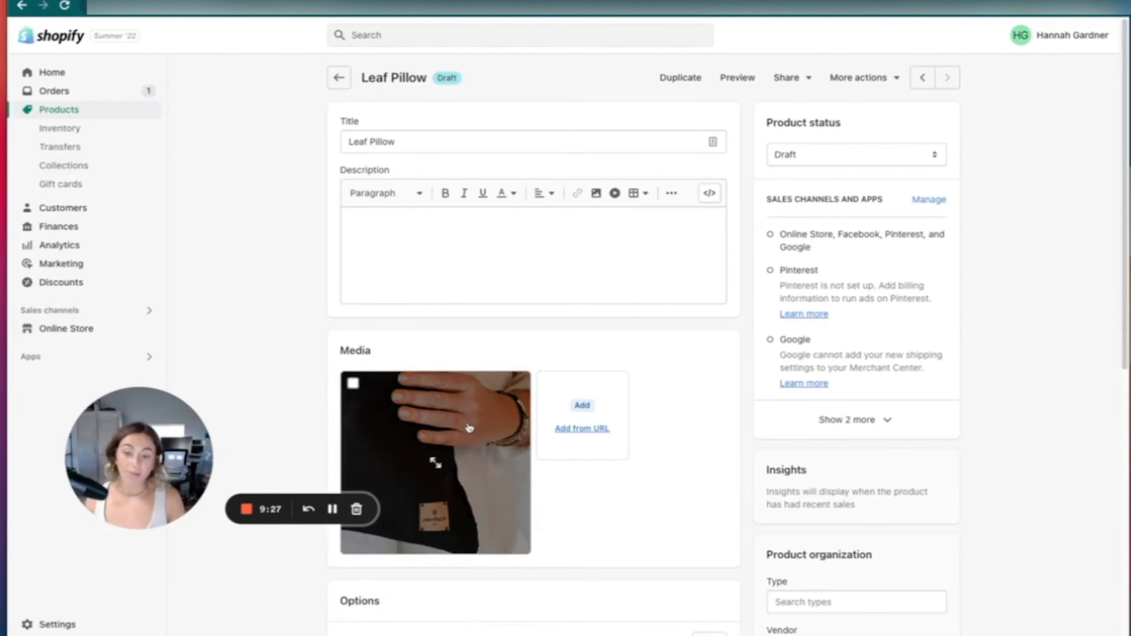
drag(161, 445, 133, 523)
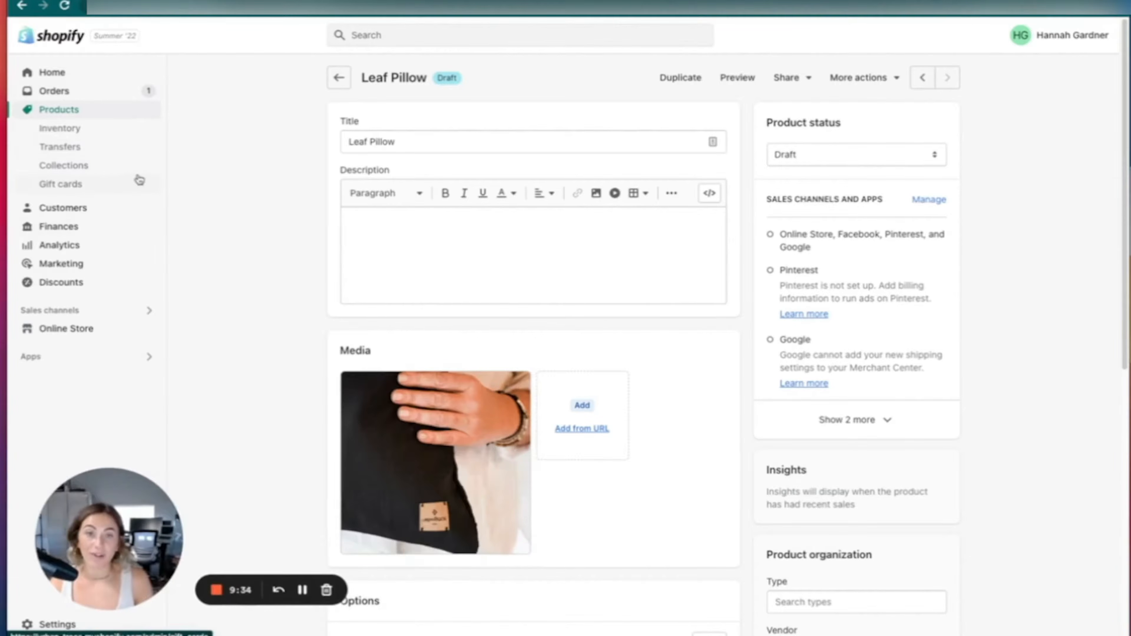
Step: Filter the product list to drafts, open the Leaf Pillow product and review its options, variants, collection and tags
click(100, 167)
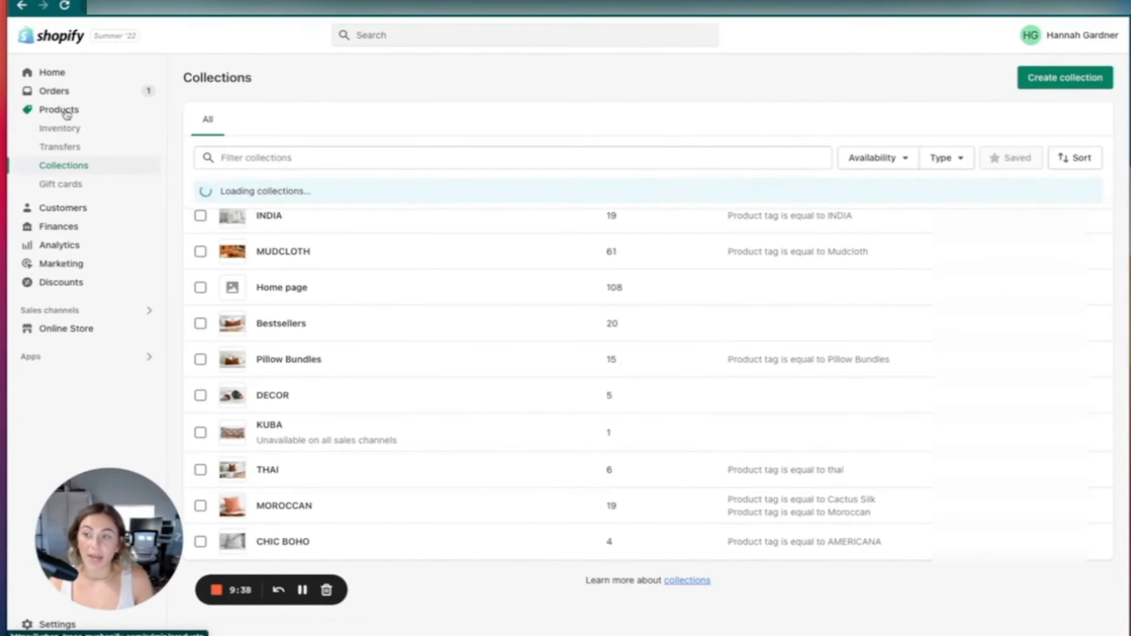
click(65, 109)
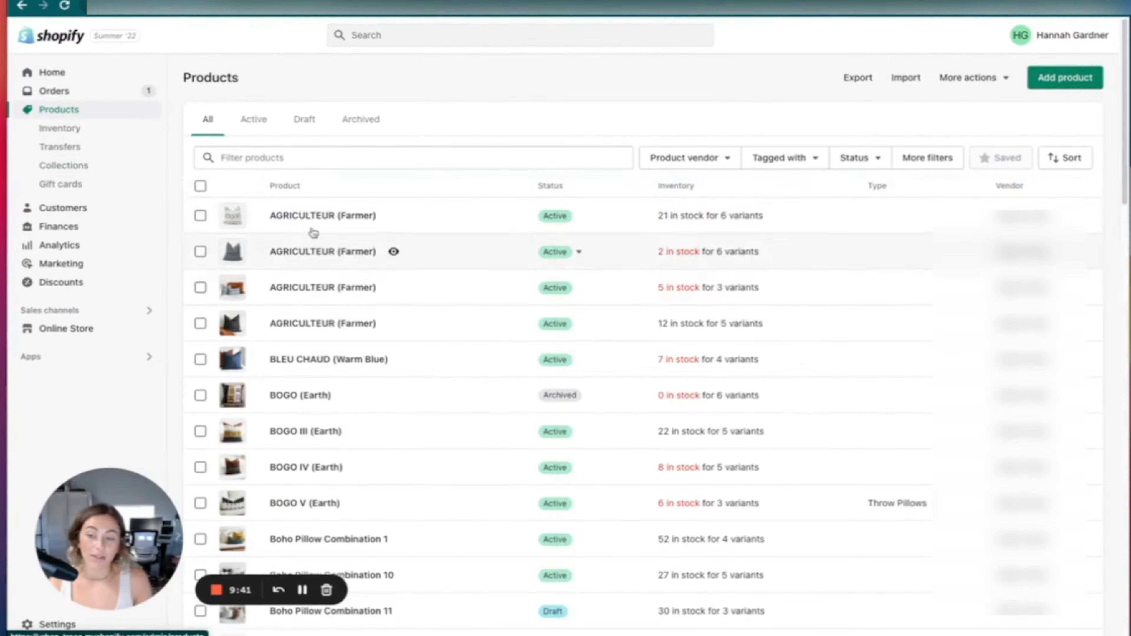
scroll(309, 242, down, 20)
scroll(317, 209, up, 20)
click(305, 120)
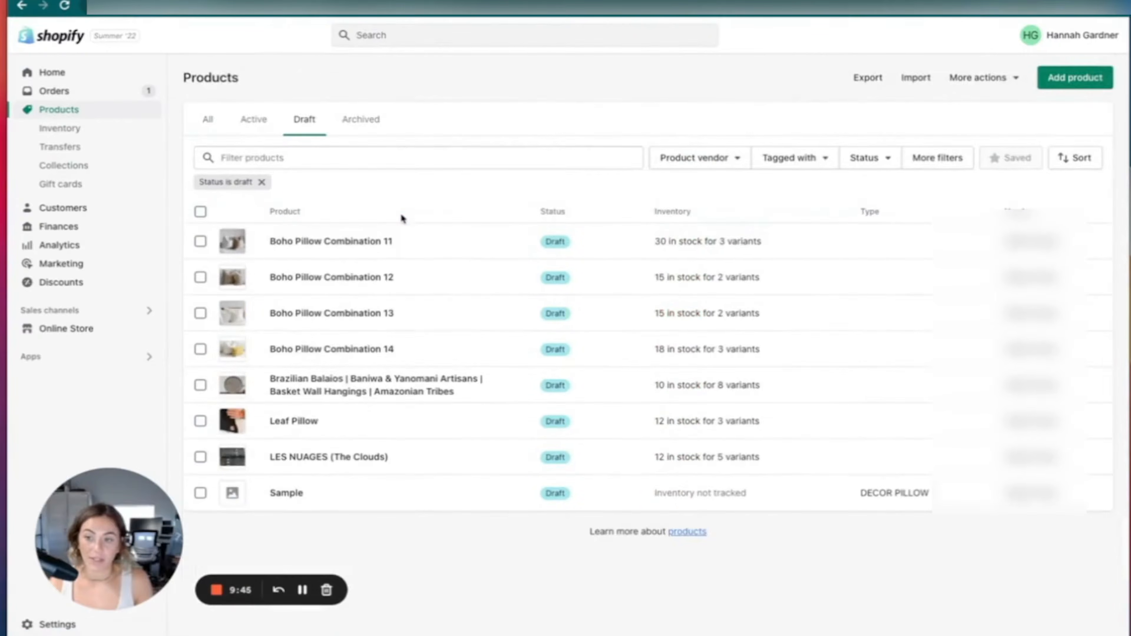
click(314, 422)
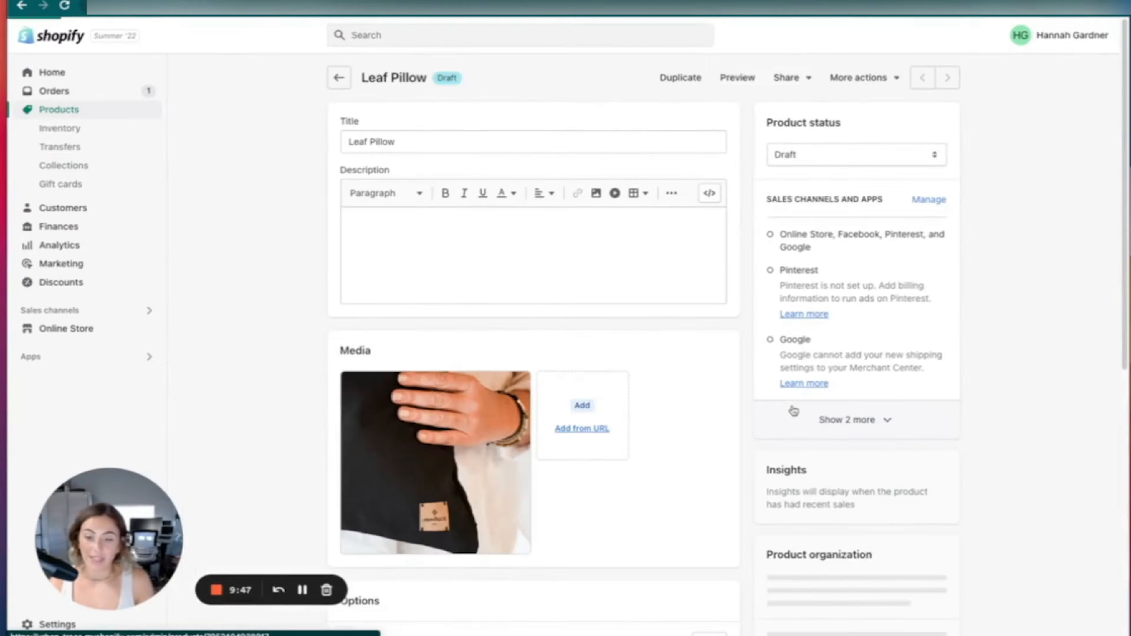
scroll(929, 228, down, 10)
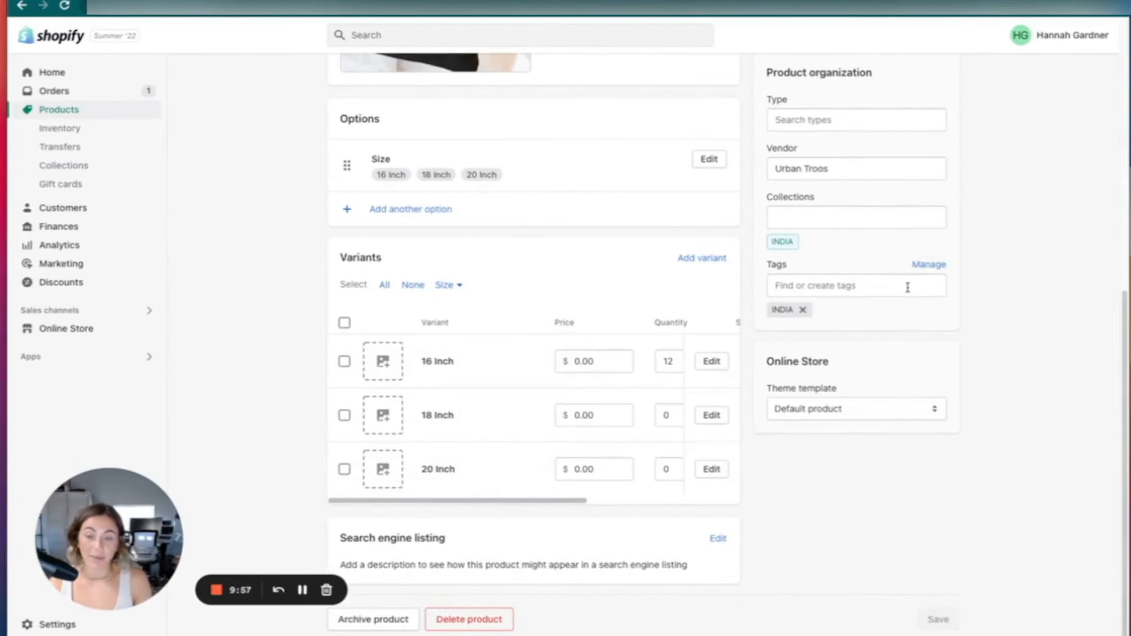
scroll(907, 285, up, 10)
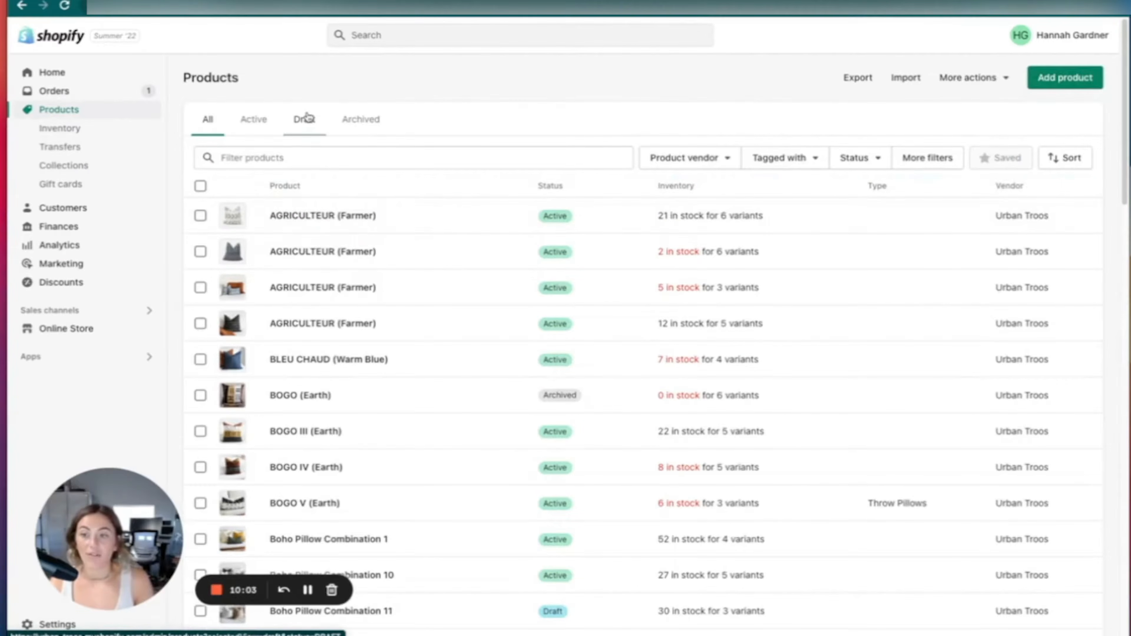
Step: Reopen Leaf Pillow from the draft products and examine its variants, media and empty description
click(304, 119)
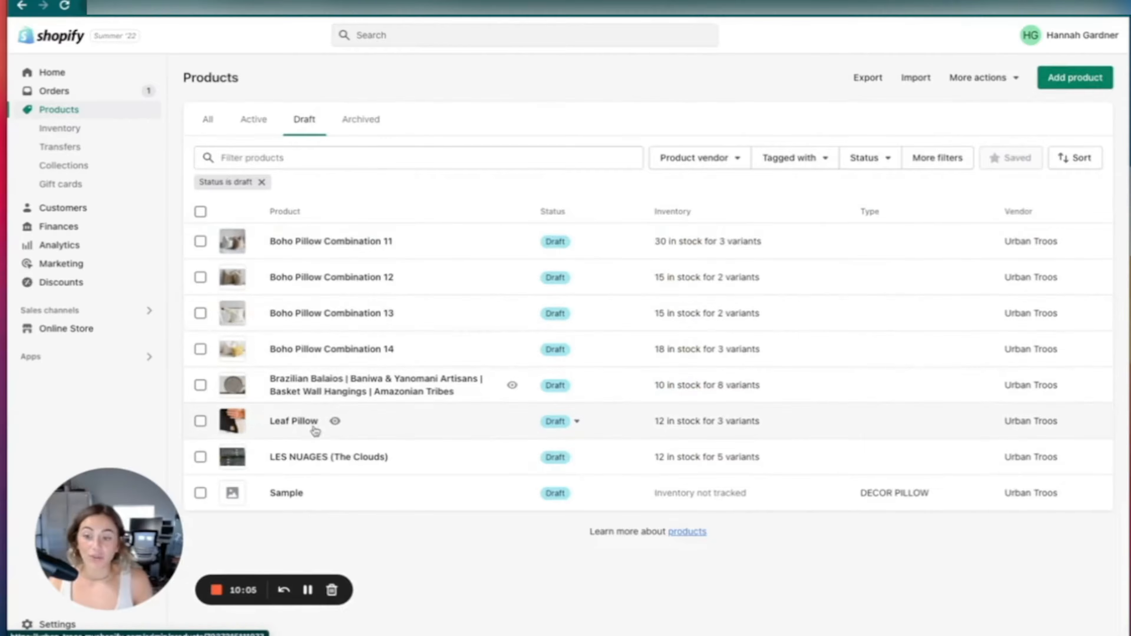
click(295, 422)
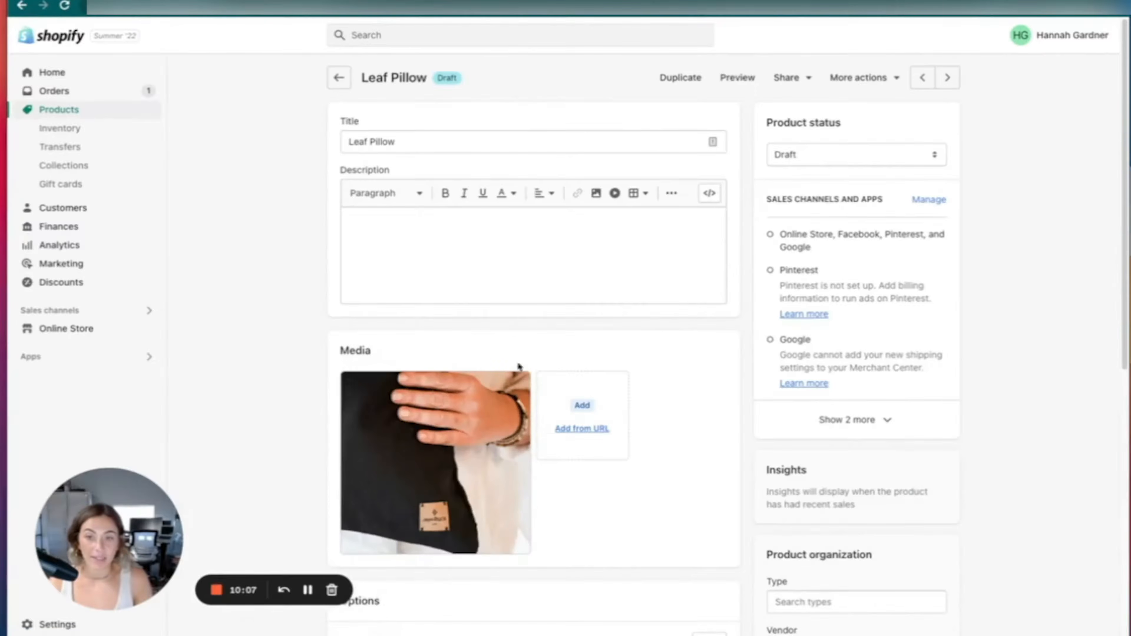
scroll(676, 404, down, 10)
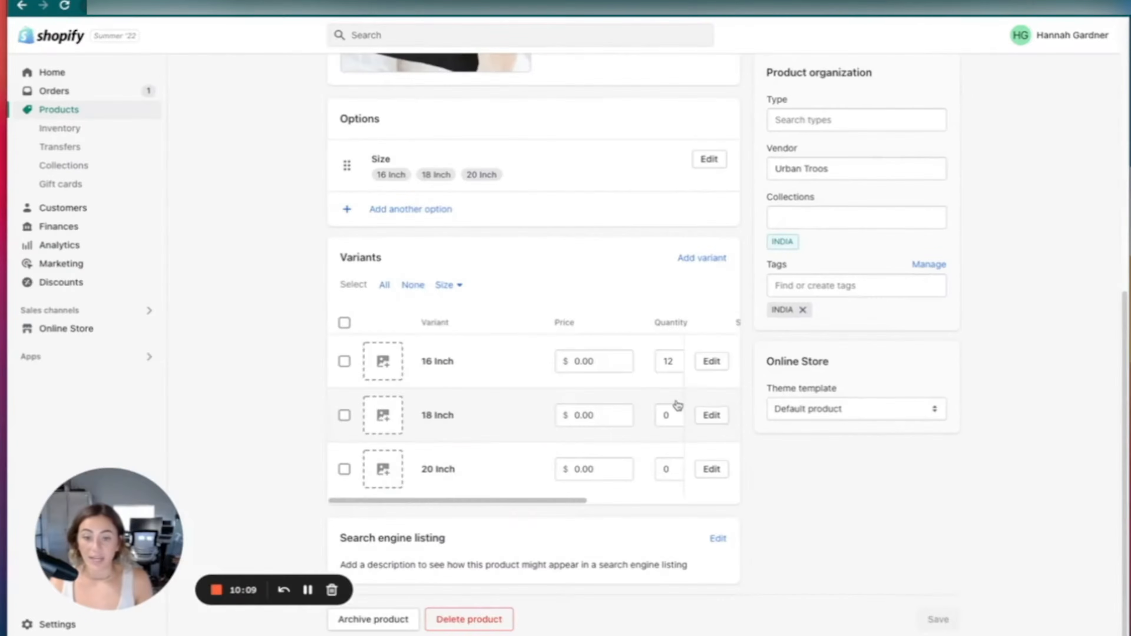
scroll(854, 229, up, 9)
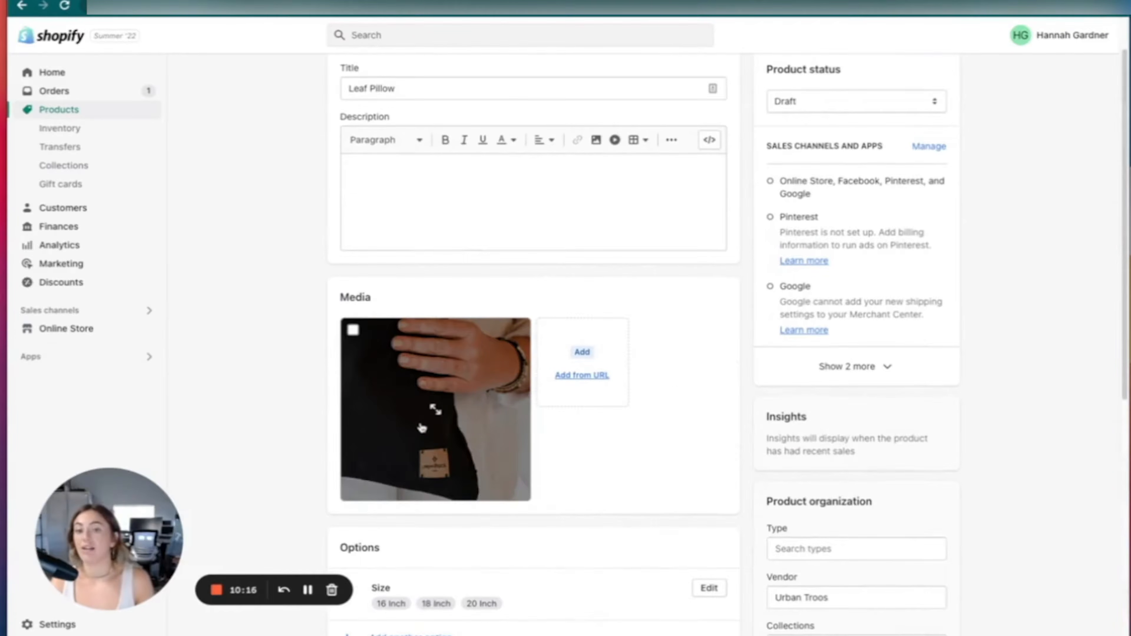
scroll(422, 427, down, 8)
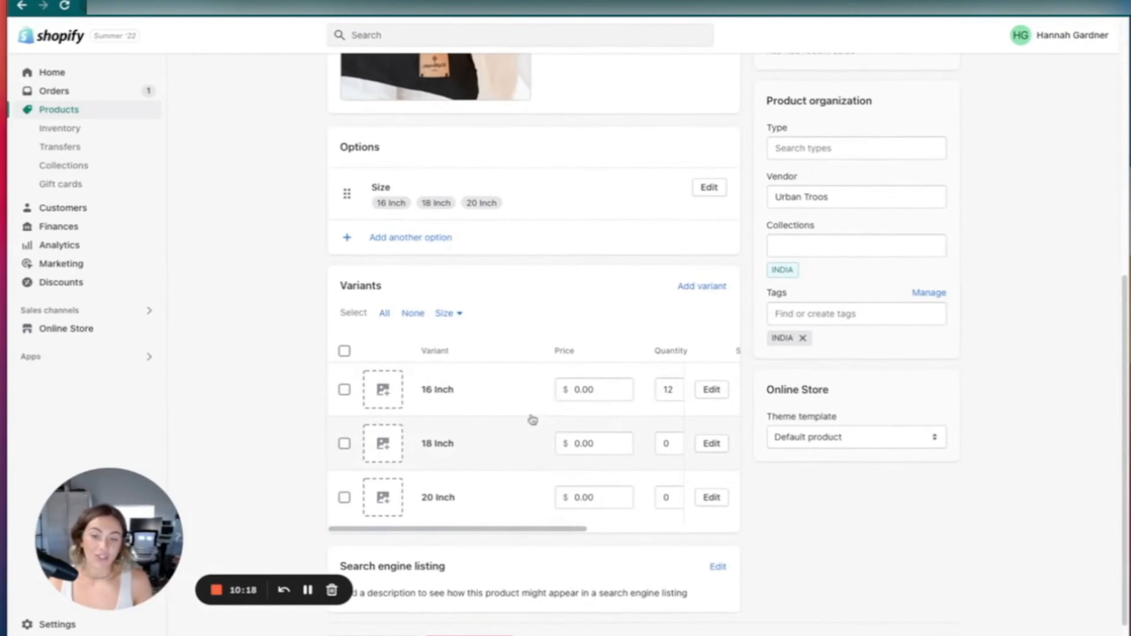
scroll(568, 303, up, 9)
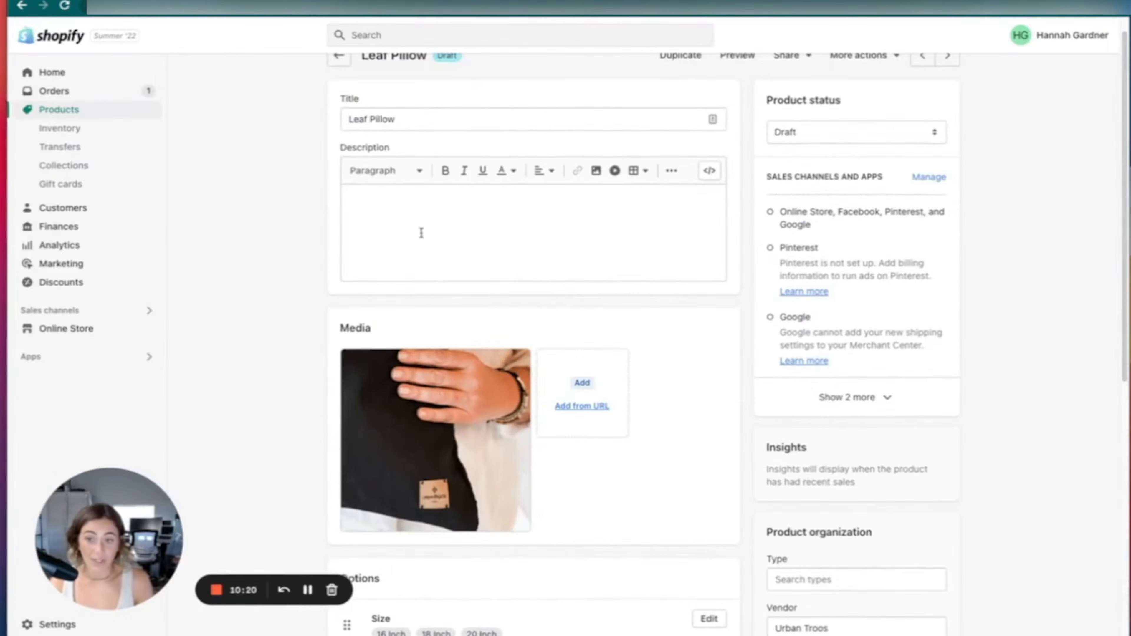
click(516, 239)
scroll(357, 239, up, 1)
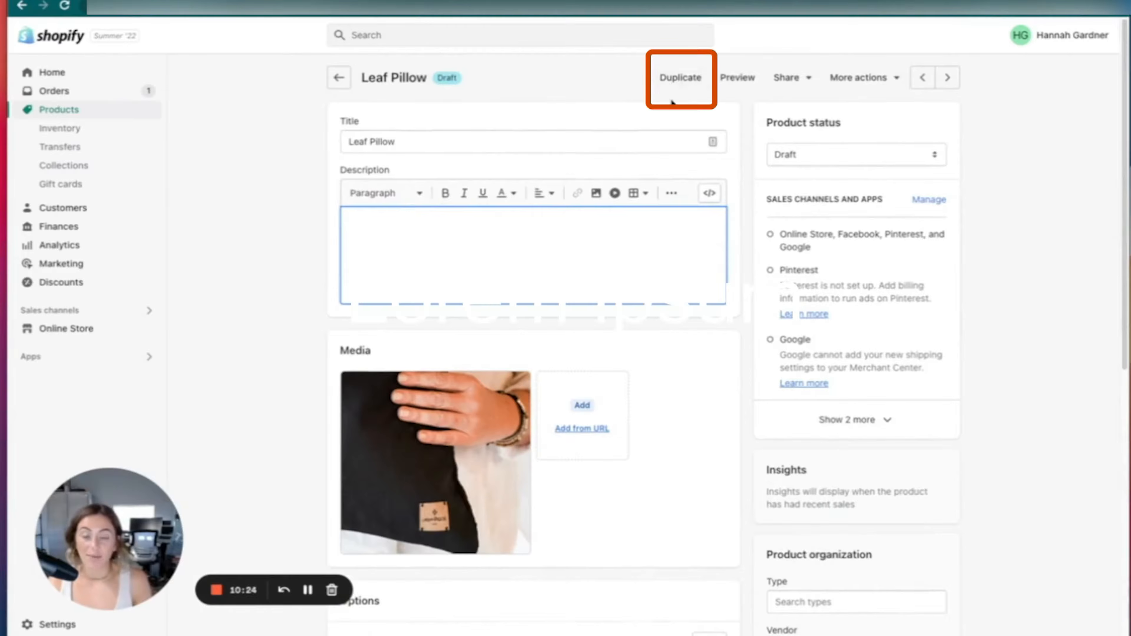
Step: Review the title, copy and status options for duplicating Leaf Pillow, and close the dialog without creating a copy
click(690, 79)
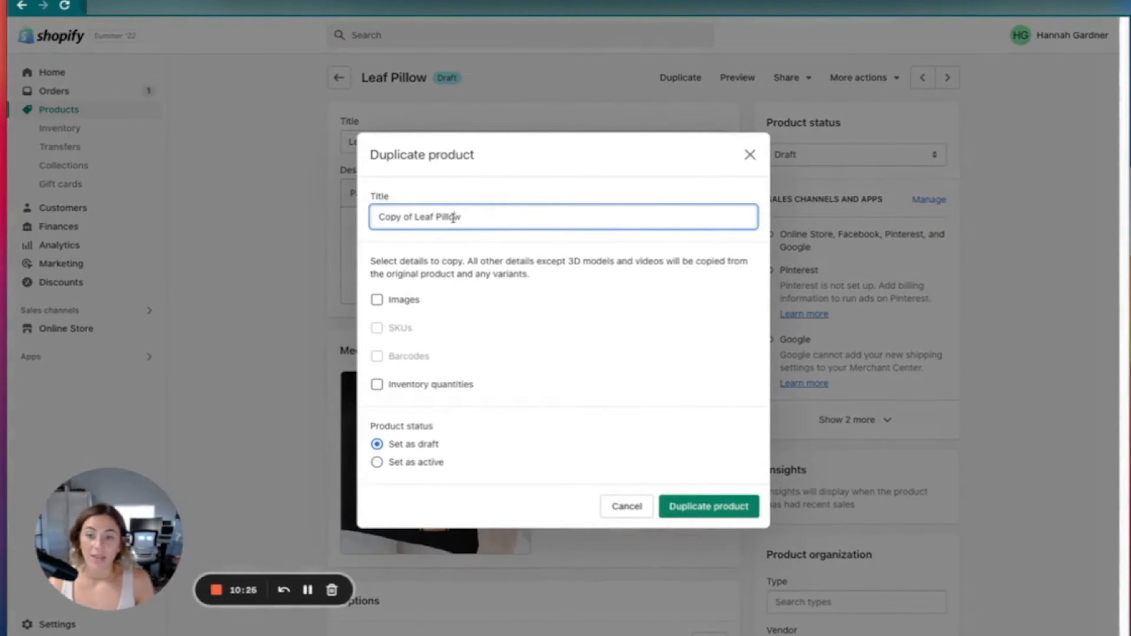
triple_click(455, 217)
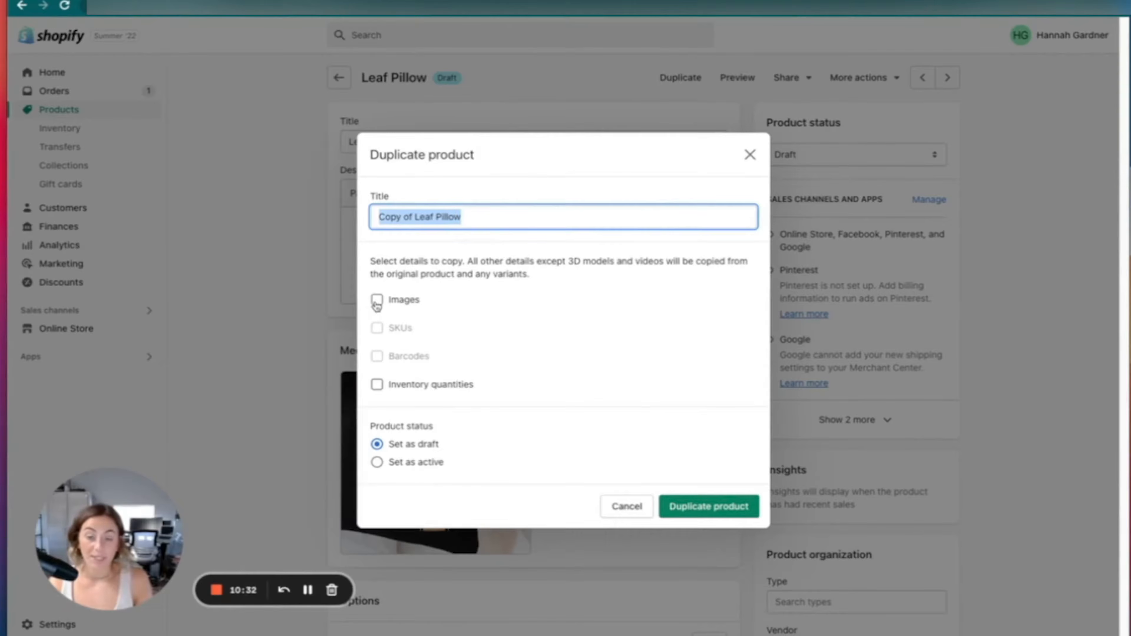
click(377, 302)
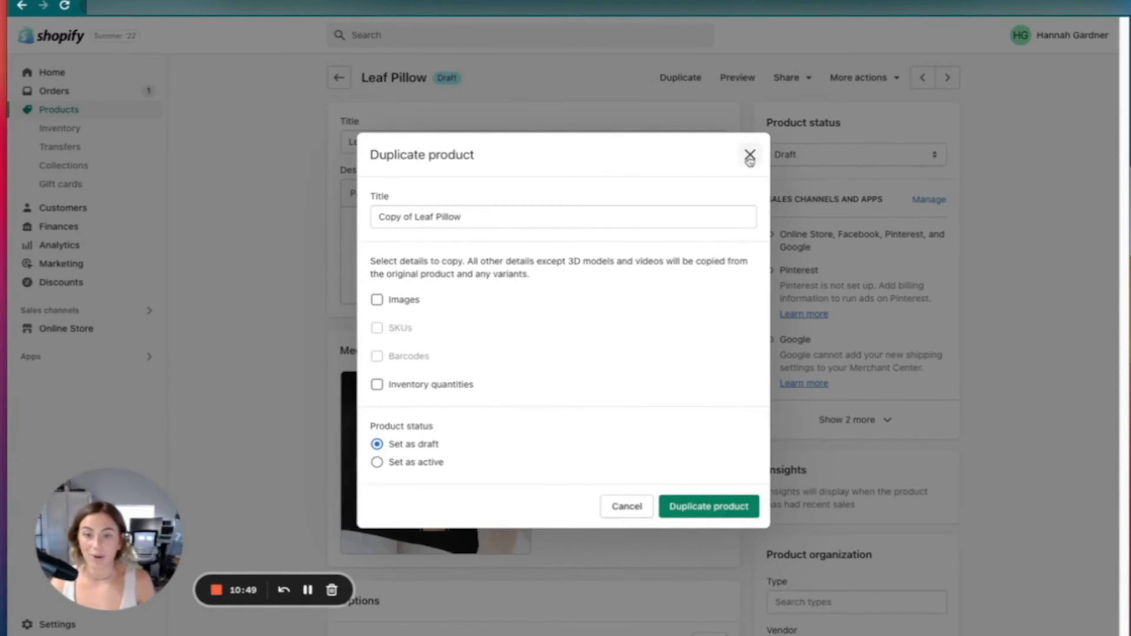
click(751, 158)
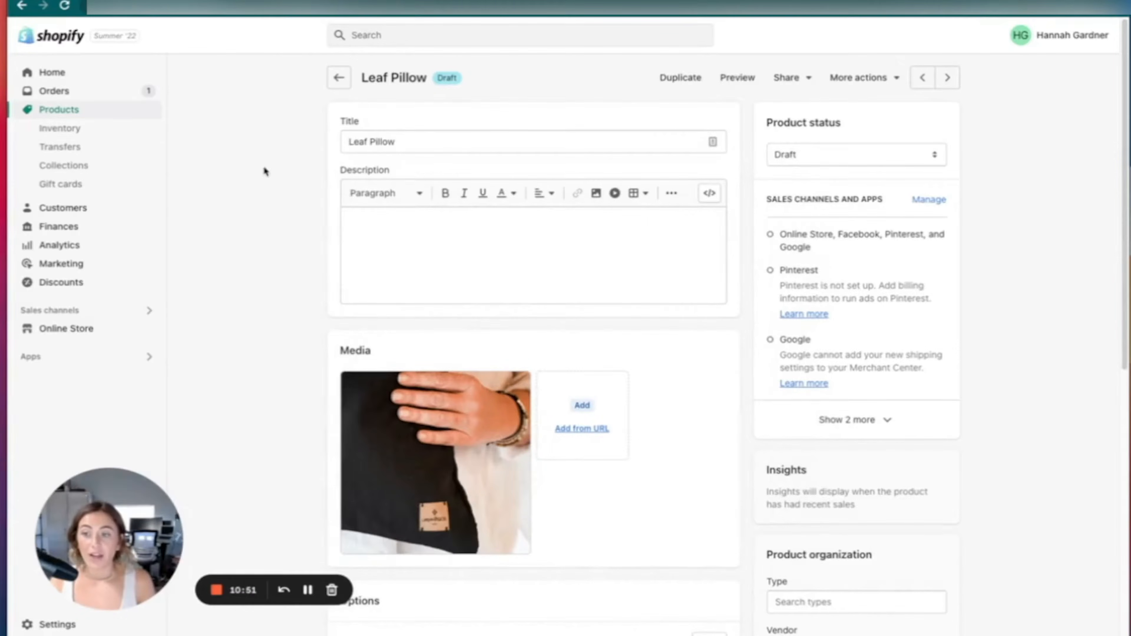
Step: Filter the full product list by the INDIA collection and look through the matching products
click(106, 110)
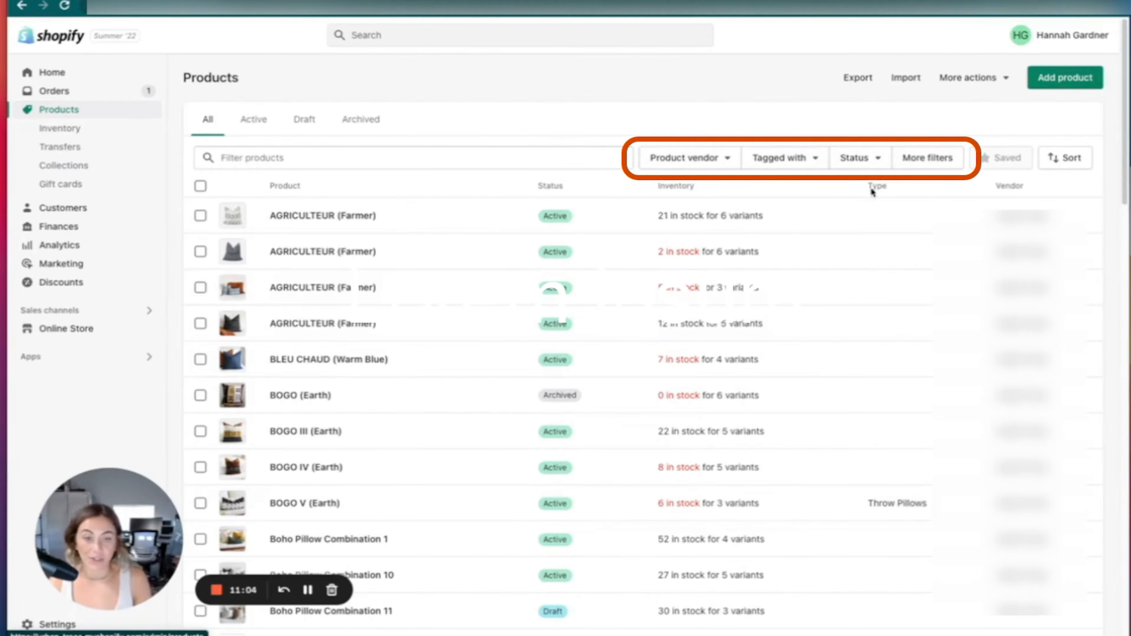
click(914, 159)
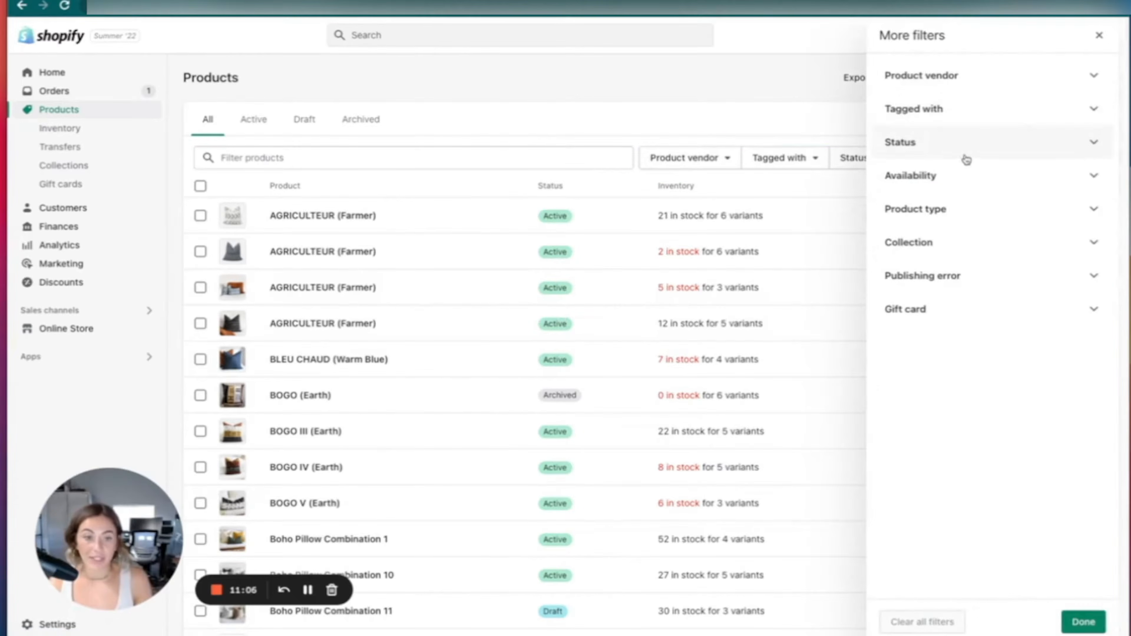
click(1008, 242)
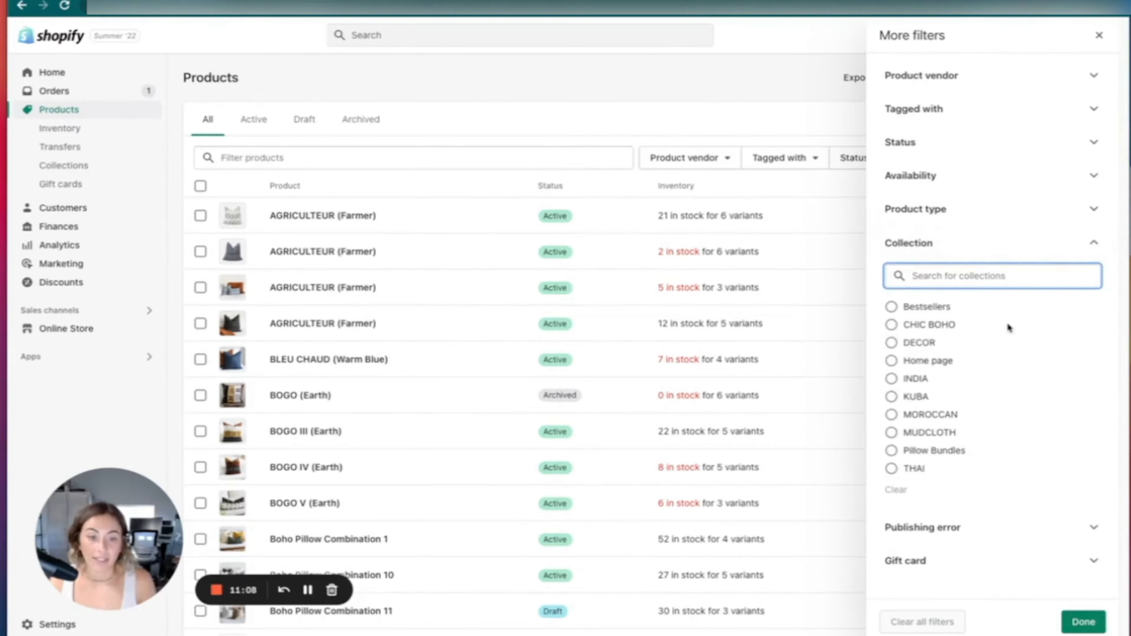
click(891, 379)
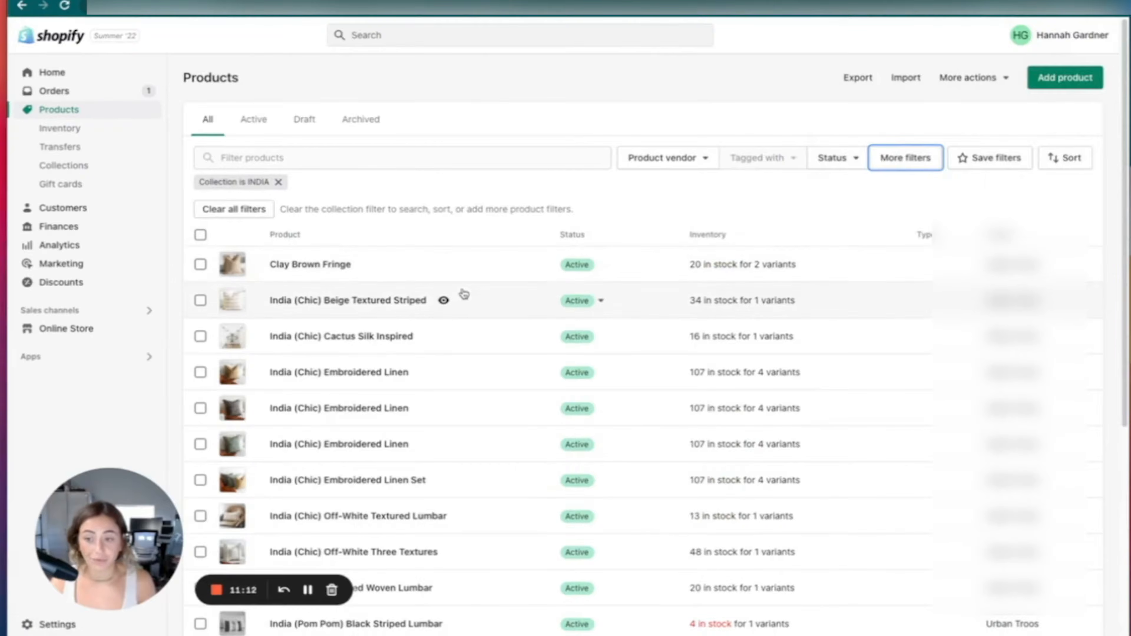
scroll(436, 327, down, 4)
scroll(468, 449, down, 3)
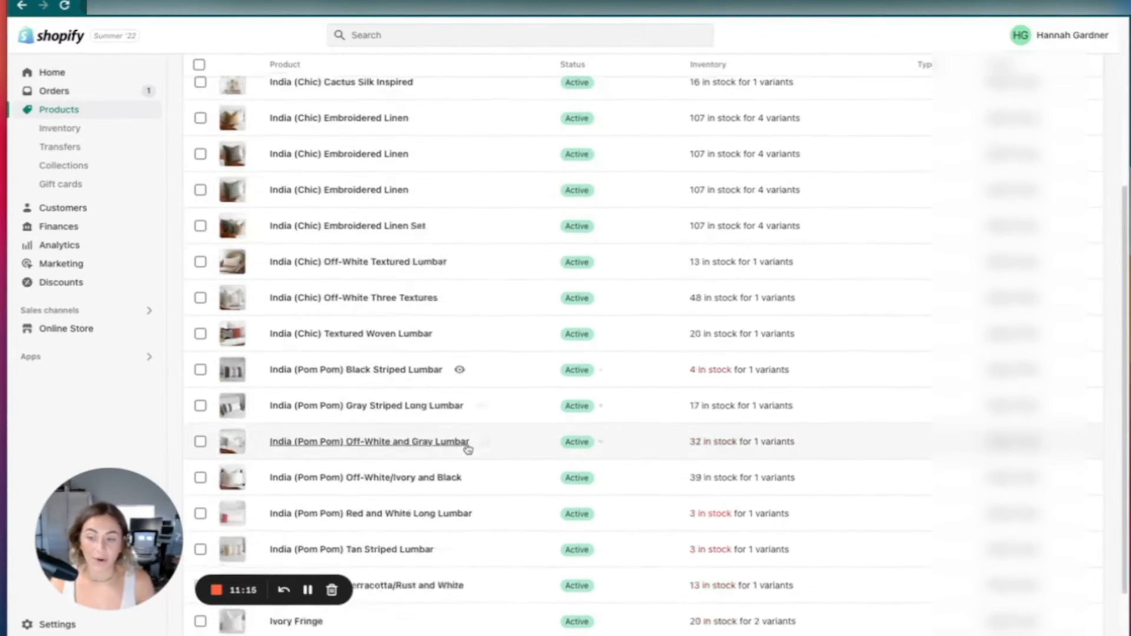
scroll(188, 221, up, 10)
Step: Select all products in the INDIA collection and open them for bulk editing
click(200, 234)
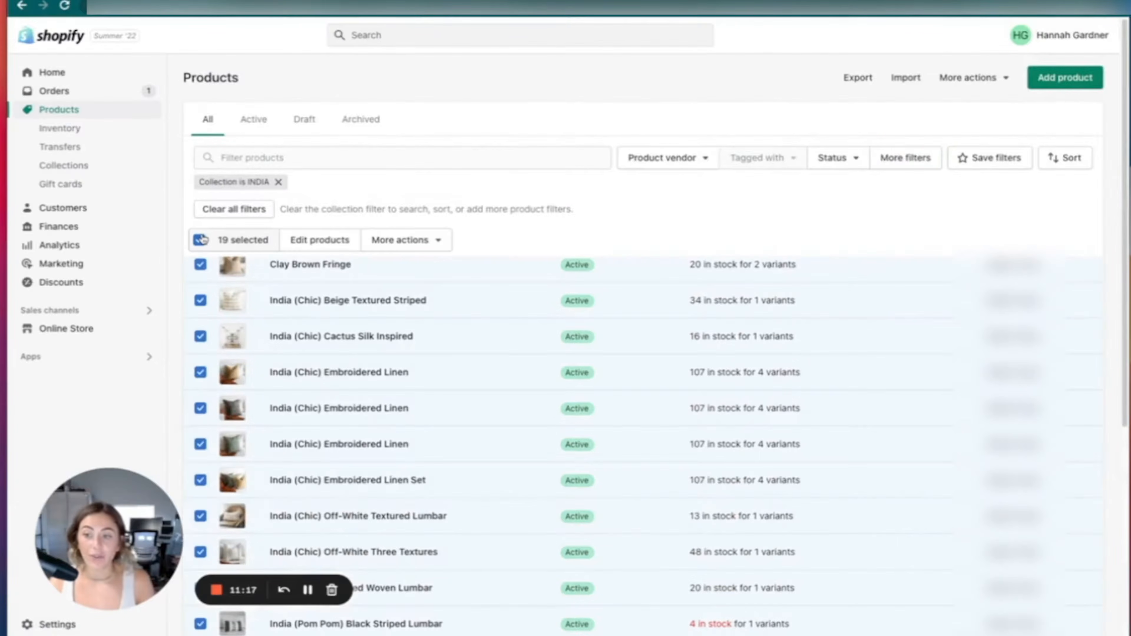
click(322, 240)
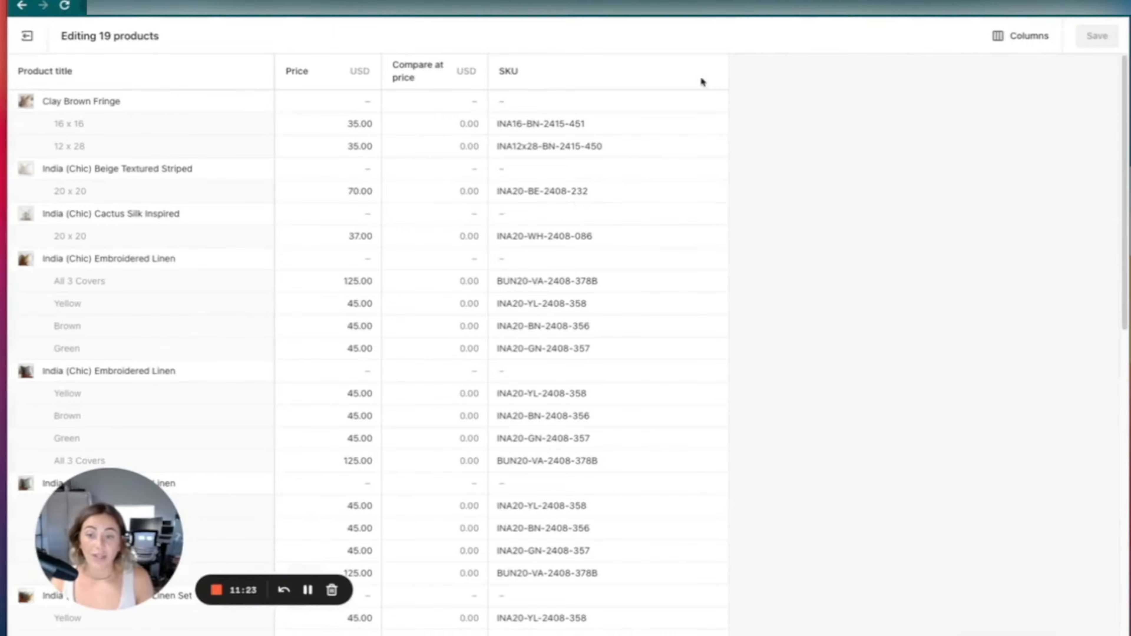
scroll(631, 118, down, 3)
scroll(626, 198, up, 3)
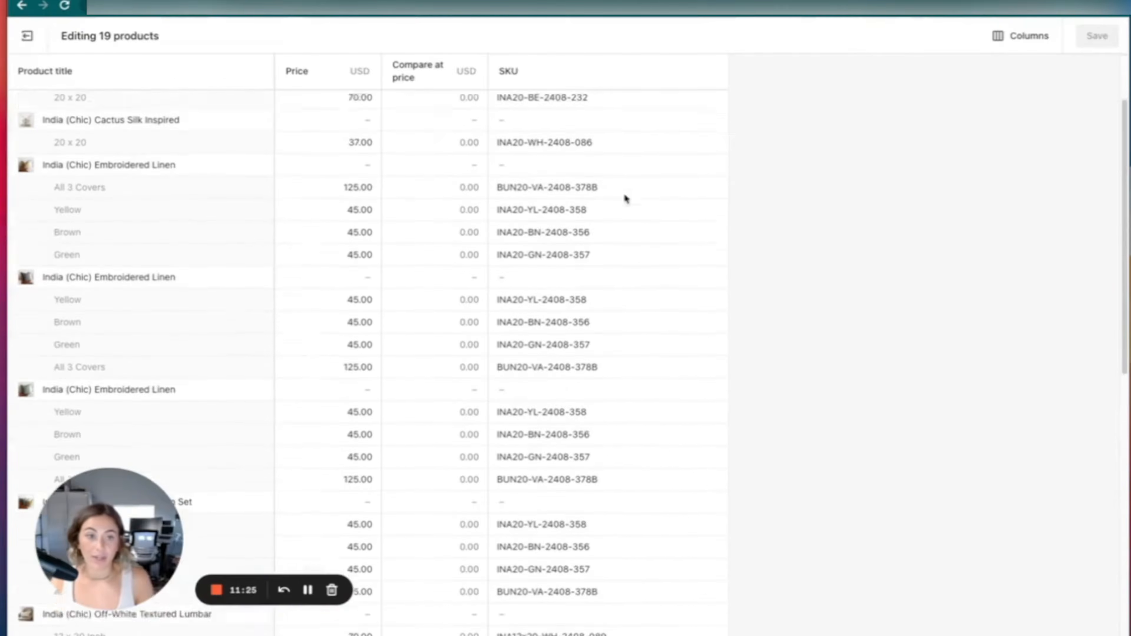
Step: Add the Tags column to the bulk editor, and look over the other available columns and the product rows
click(1020, 35)
click(876, 148)
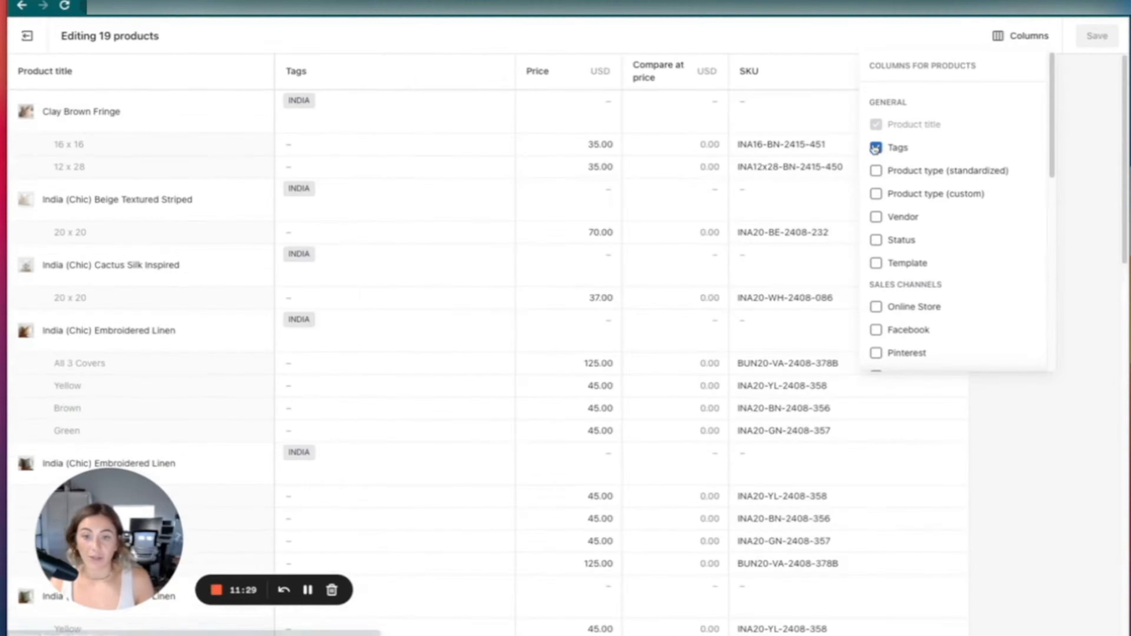
scroll(909, 253, down, 5)
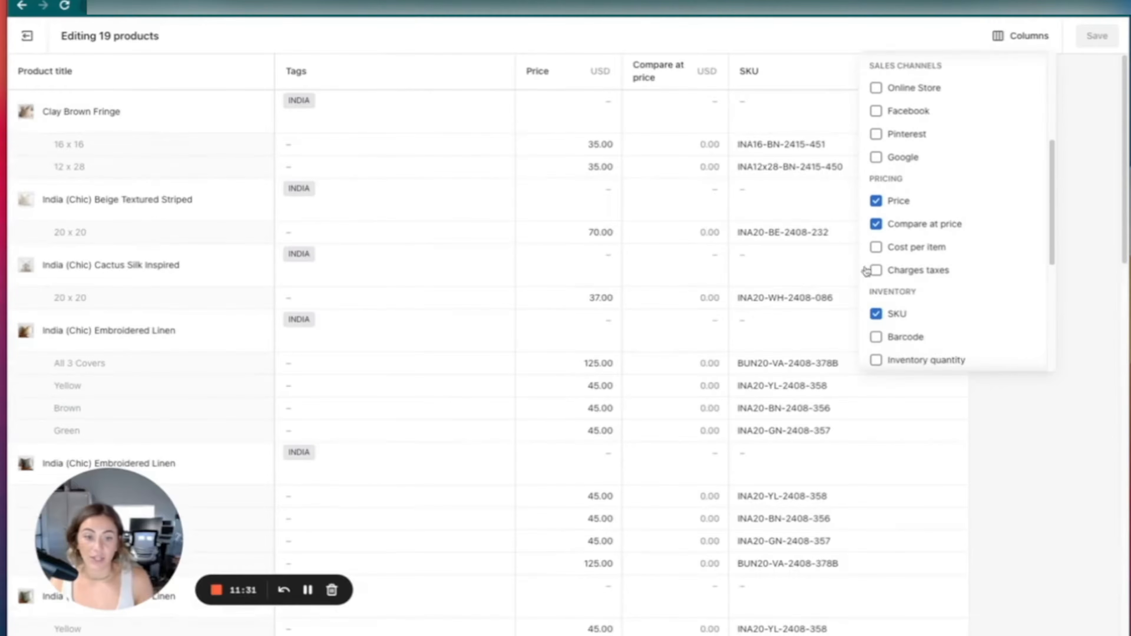
click(611, 183)
scroll(907, 167, down, 8)
scroll(906, 168, up, 8)
click(391, 106)
Step: Set the price of Clay Brown Fringe's 16 x 16 variant to 40 and fill it down to the 12 x 28 variant
click(601, 144)
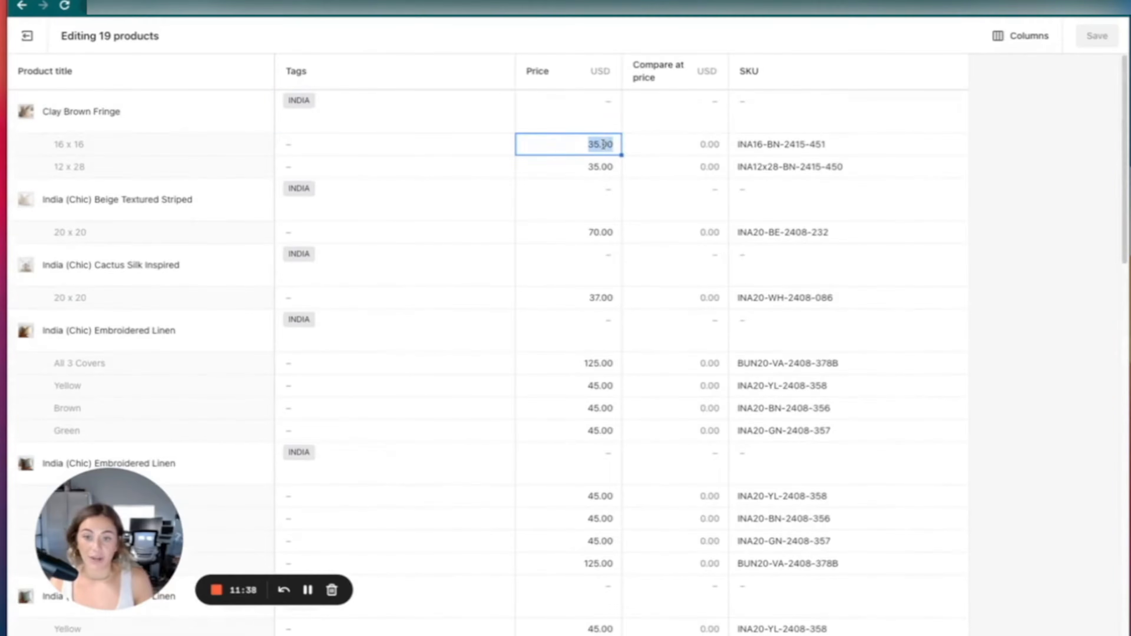
text(40)
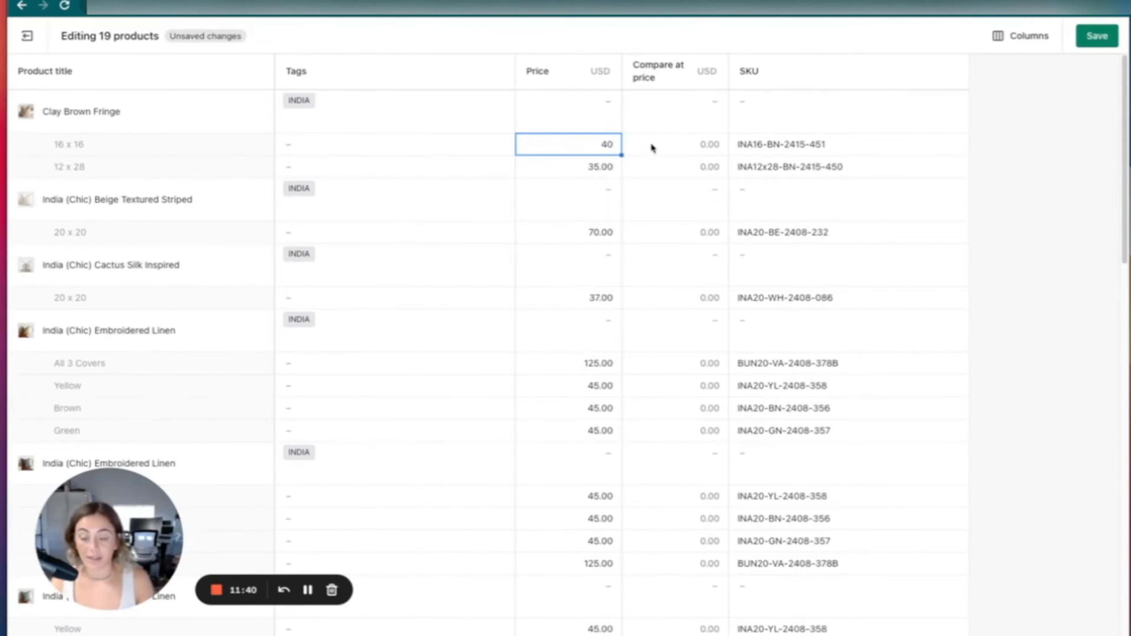
click(656, 153)
click(602, 142)
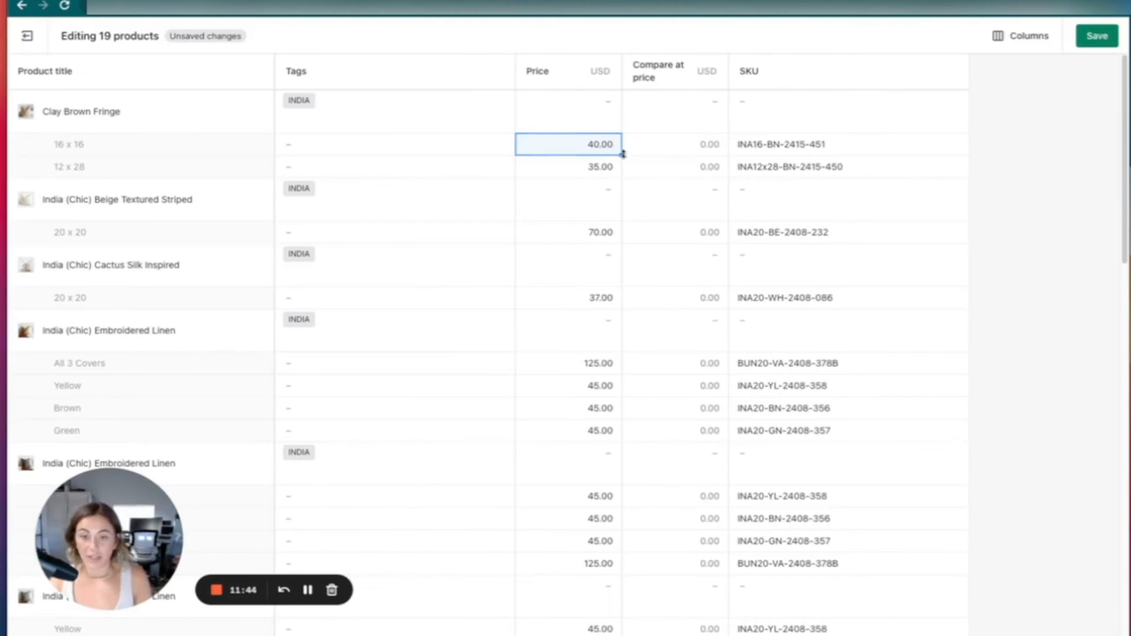
drag(622, 155, 621, 166)
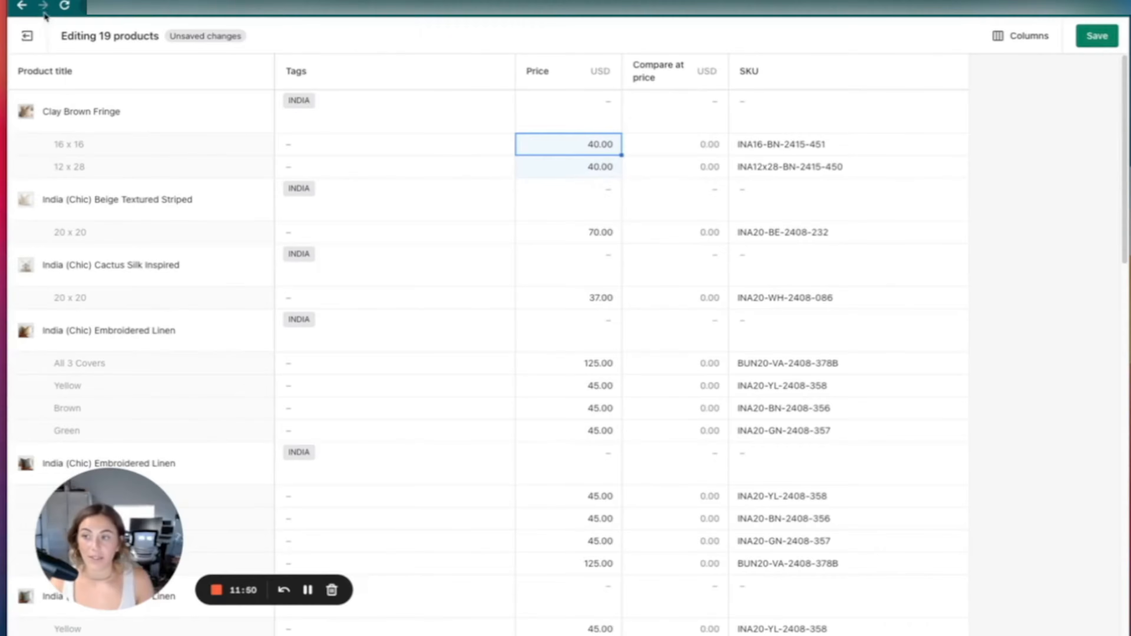
Step: Discard the unsaved price changes by reloading the bulk editor, and return to the product list
click(64, 5)
click(592, 213)
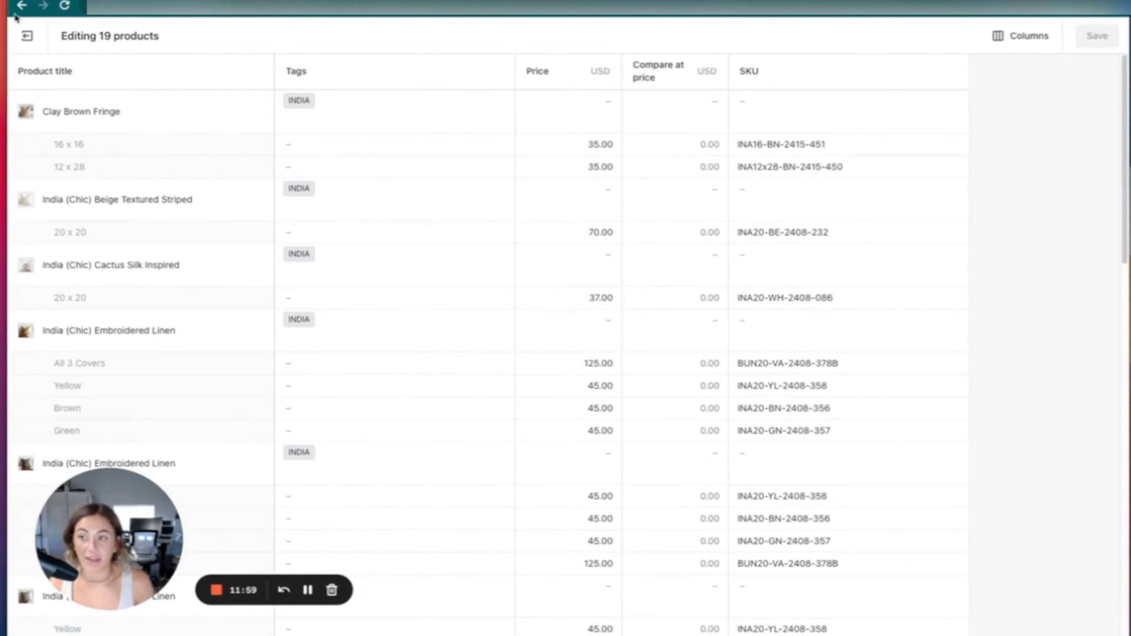
click(27, 36)
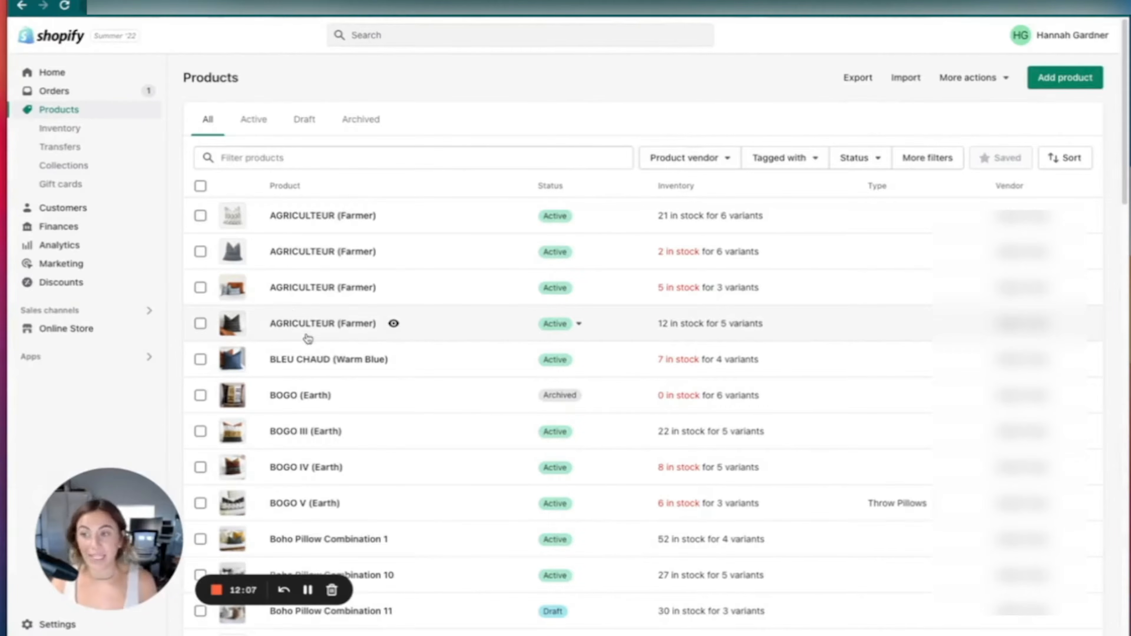
Step: Look over the product list, and open the online store's Navigation settings
scroll(593, 491, down, 10)
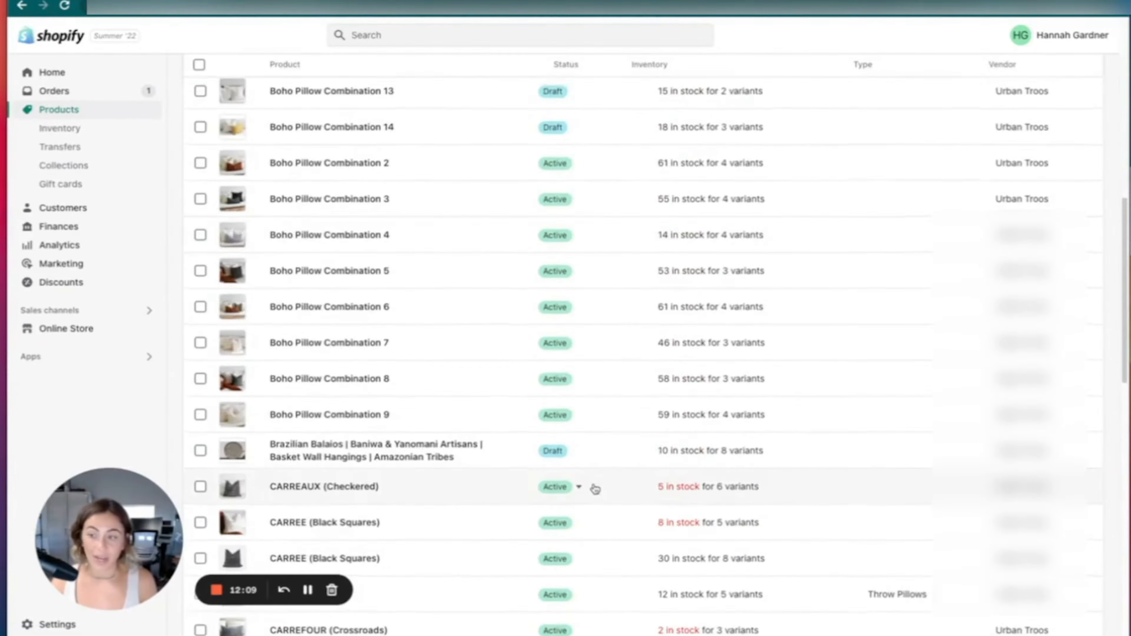
scroll(595, 489, up, 10)
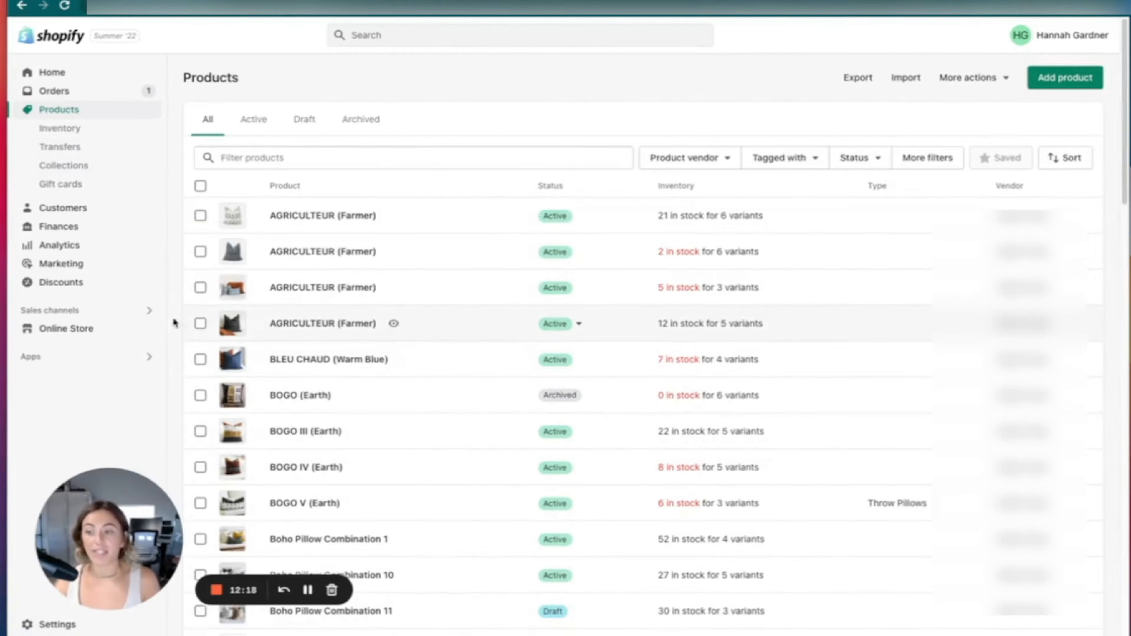
click(107, 332)
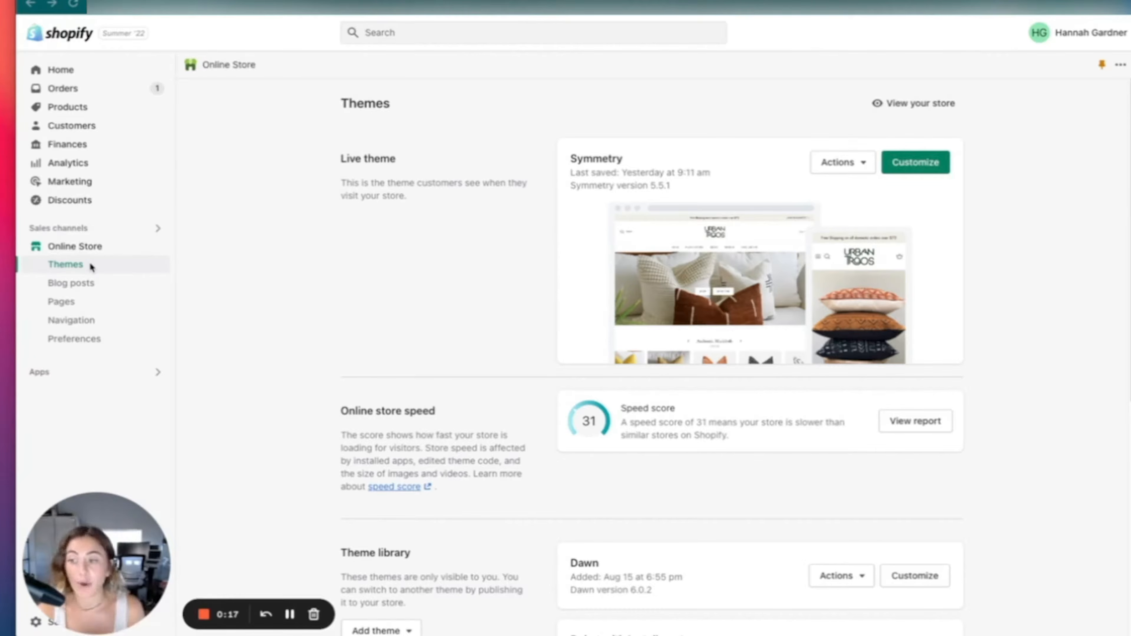
click(87, 321)
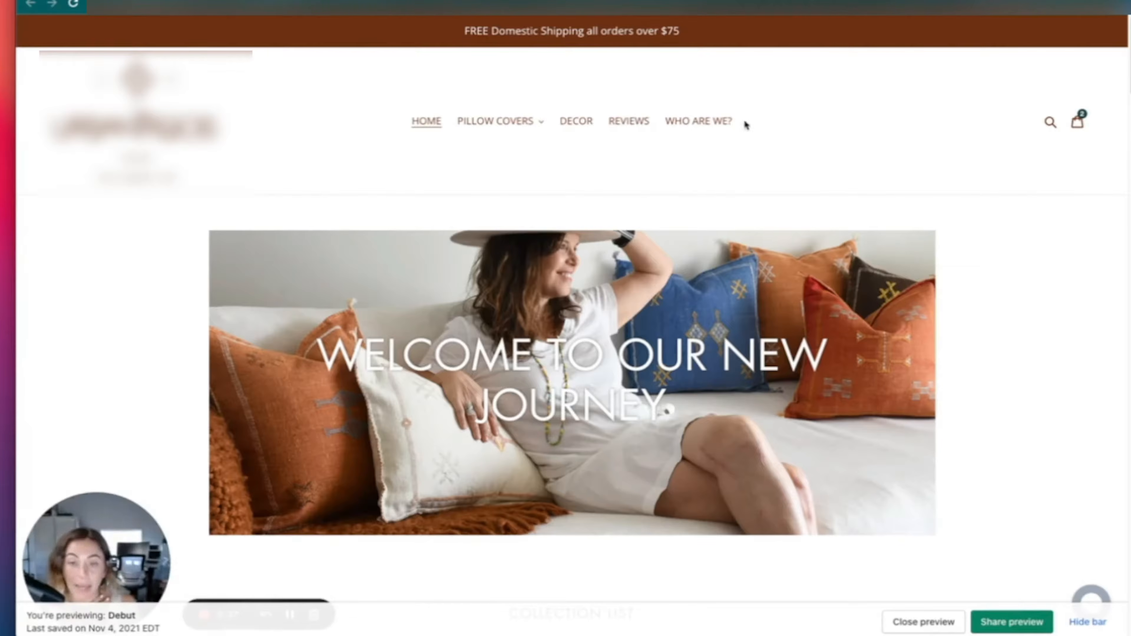
Step: Look through the home page in the Debut theme preview, including its Pillow Covers navigation entry
scroll(836, 154, down, 20)
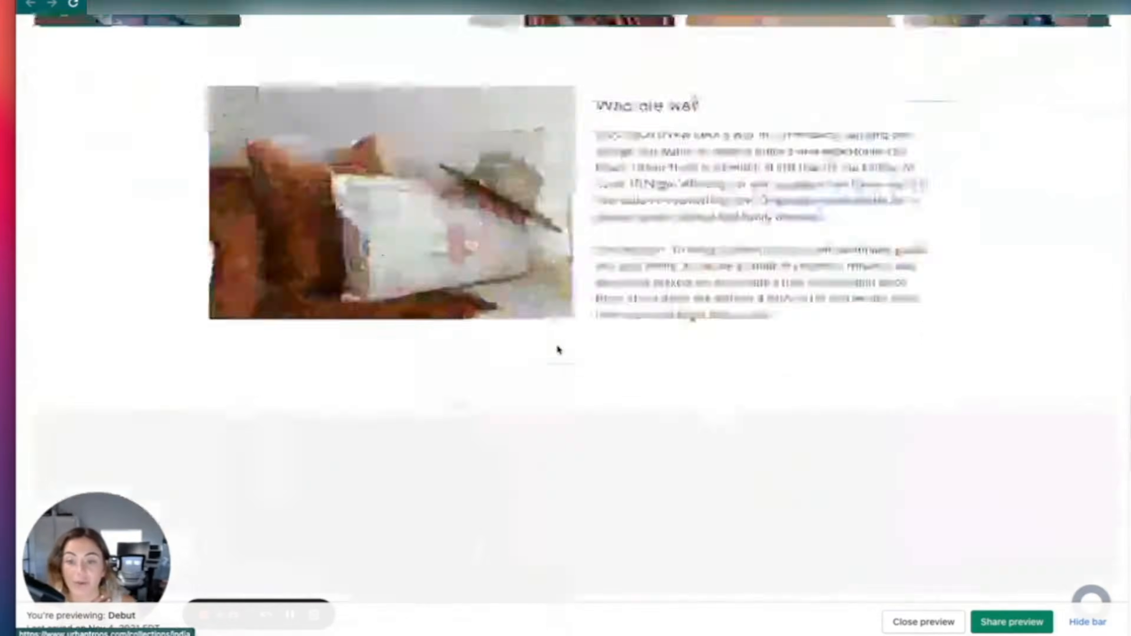
scroll(283, 444, down, 10)
scroll(535, 321, up, 20)
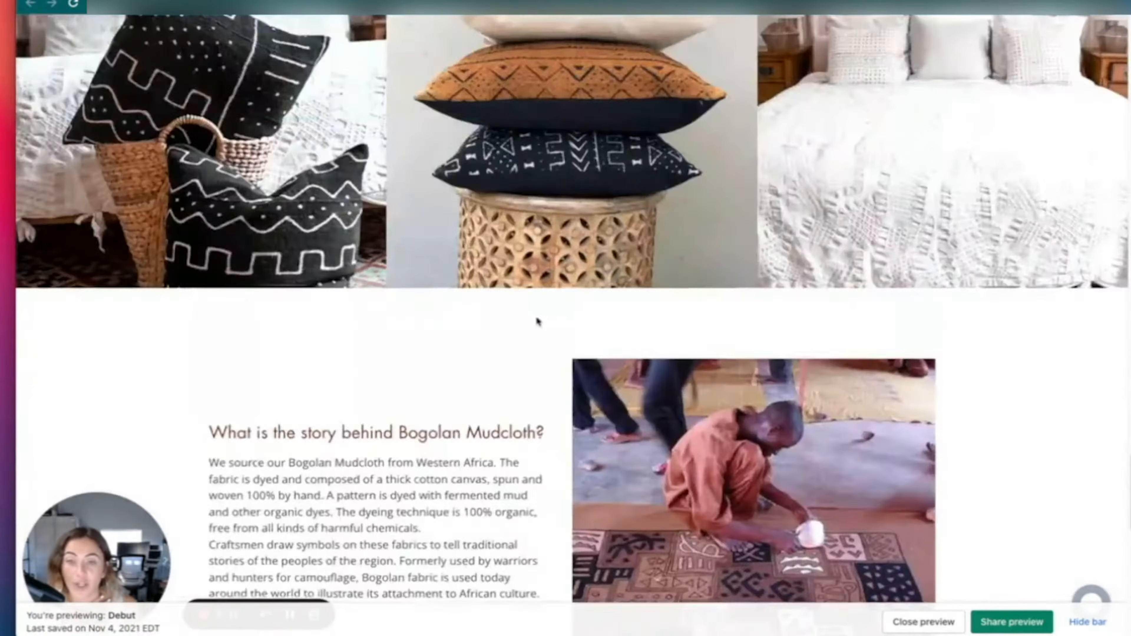
scroll(537, 311, up, 20)
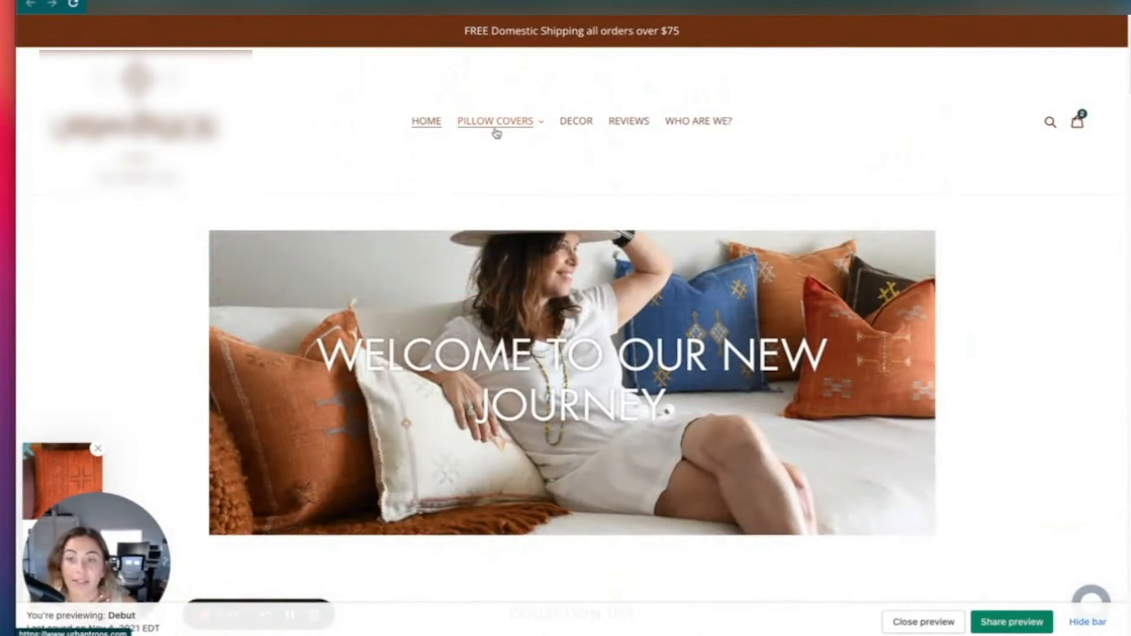
click(499, 129)
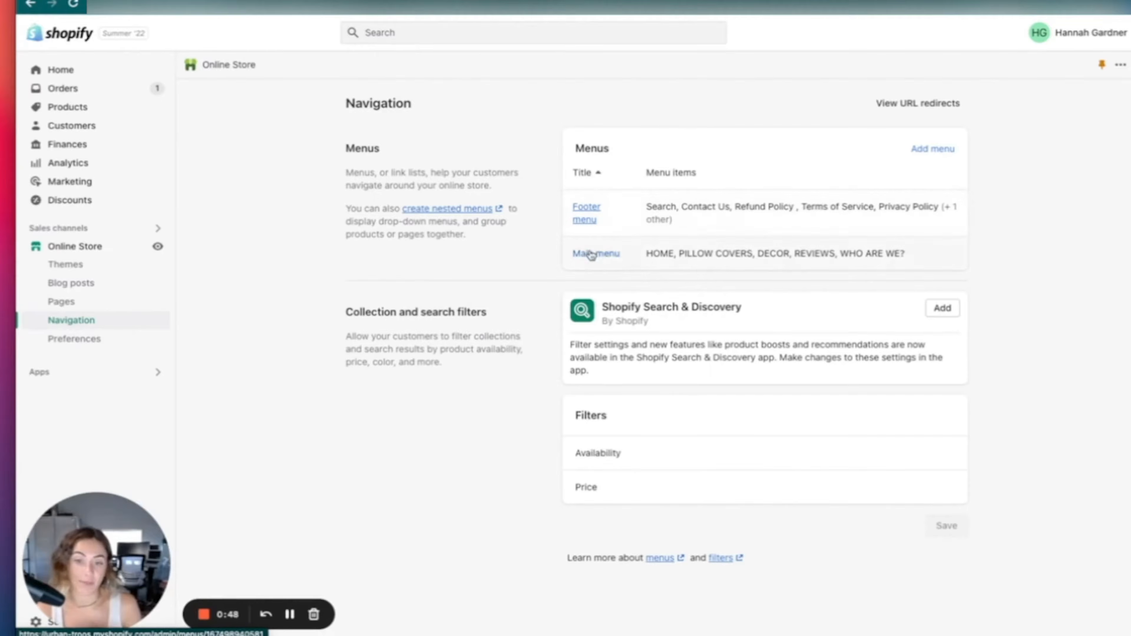
Step: Open the Main menu for editing and review its items, including those nested under PILLOW COVERS
click(612, 261)
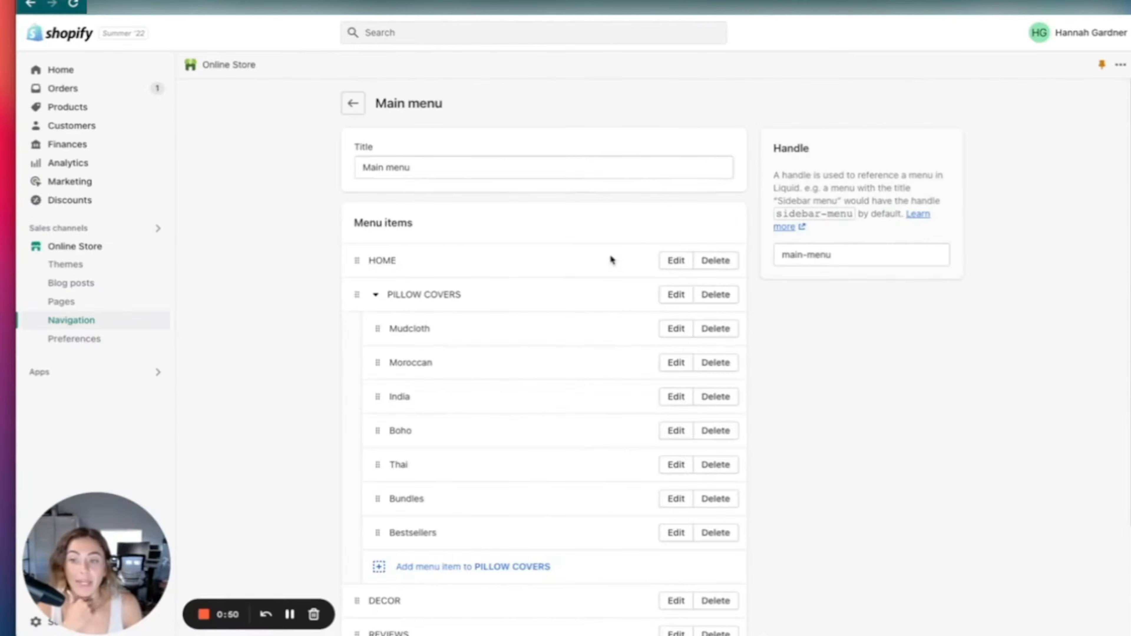
scroll(611, 259, down, 2)
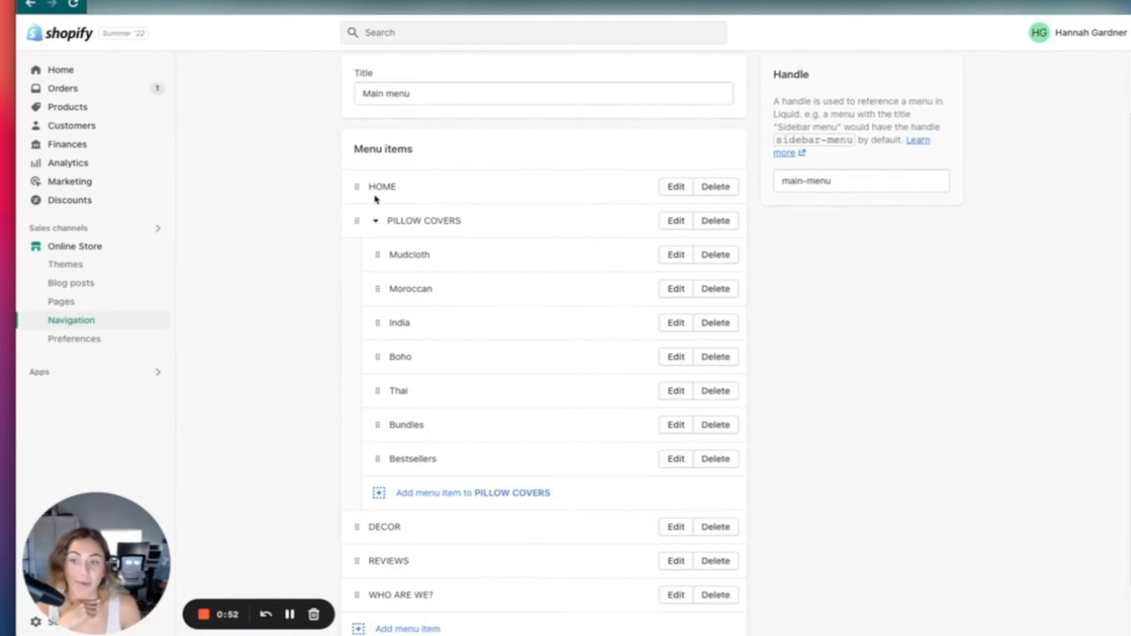
scroll(455, 223, down, 1)
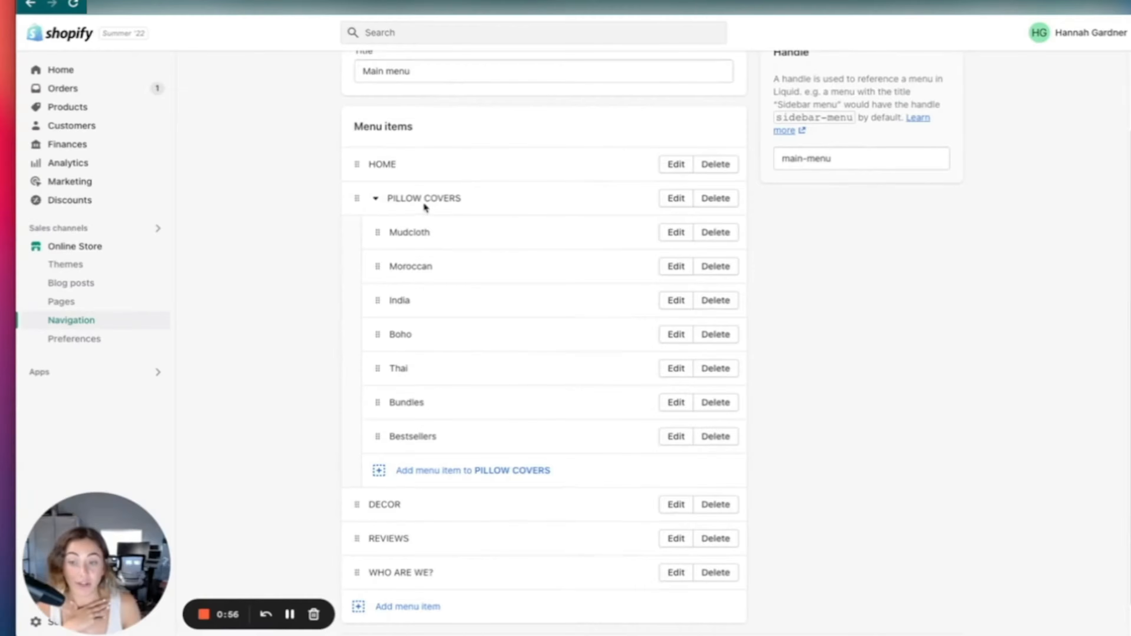
scroll(441, 203, down, 2)
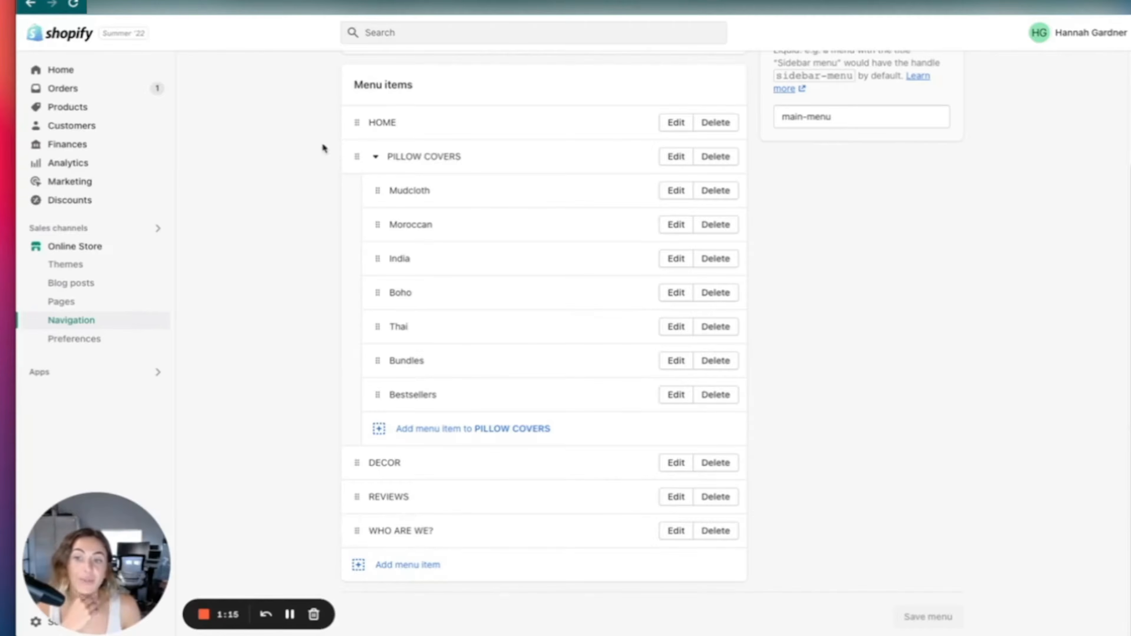
Step: Examine the link types offered for a new Main menu item, and close the form without adding one
click(422, 564)
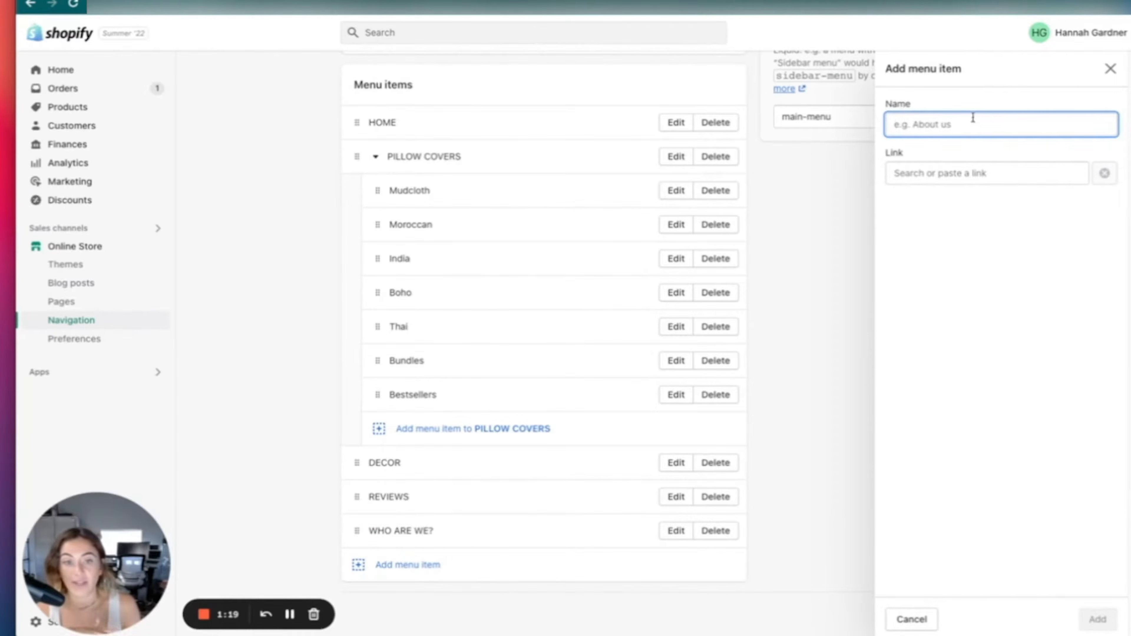
click(963, 173)
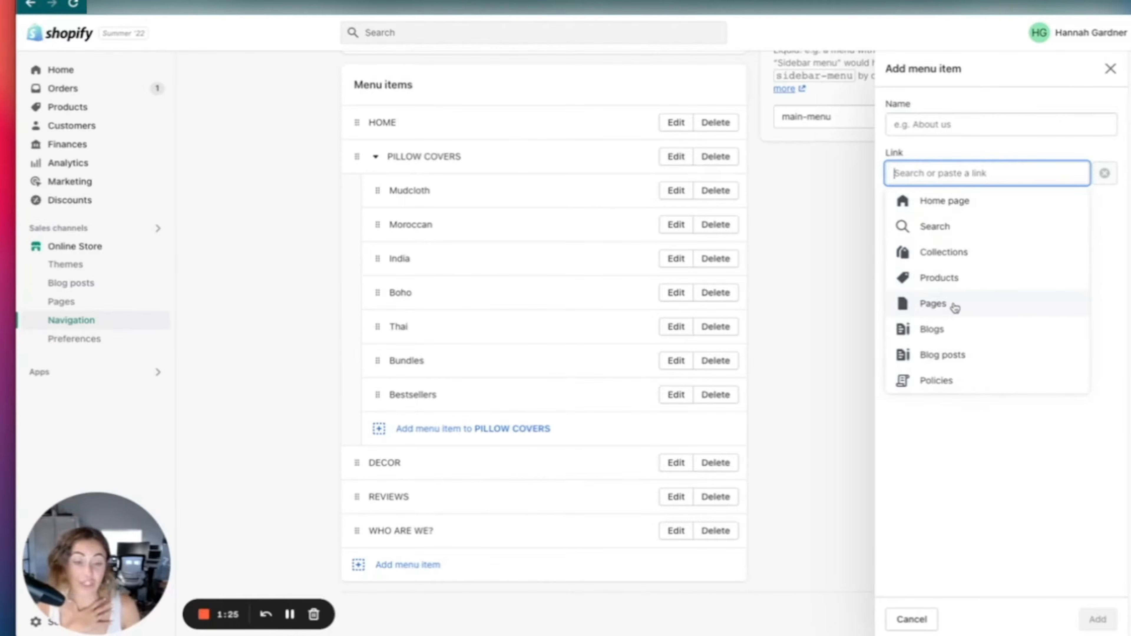
click(823, 347)
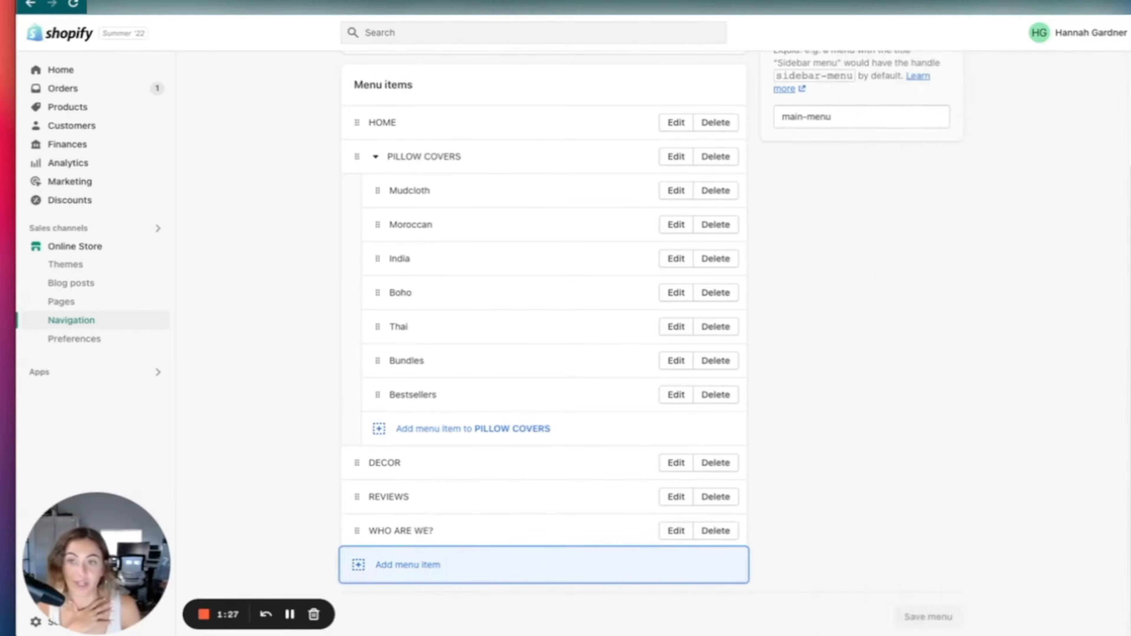
Step: Check the storefront's navigation with the Pillow Covers submenu, and look through the Decor collection page
key(ctrl+Tab)
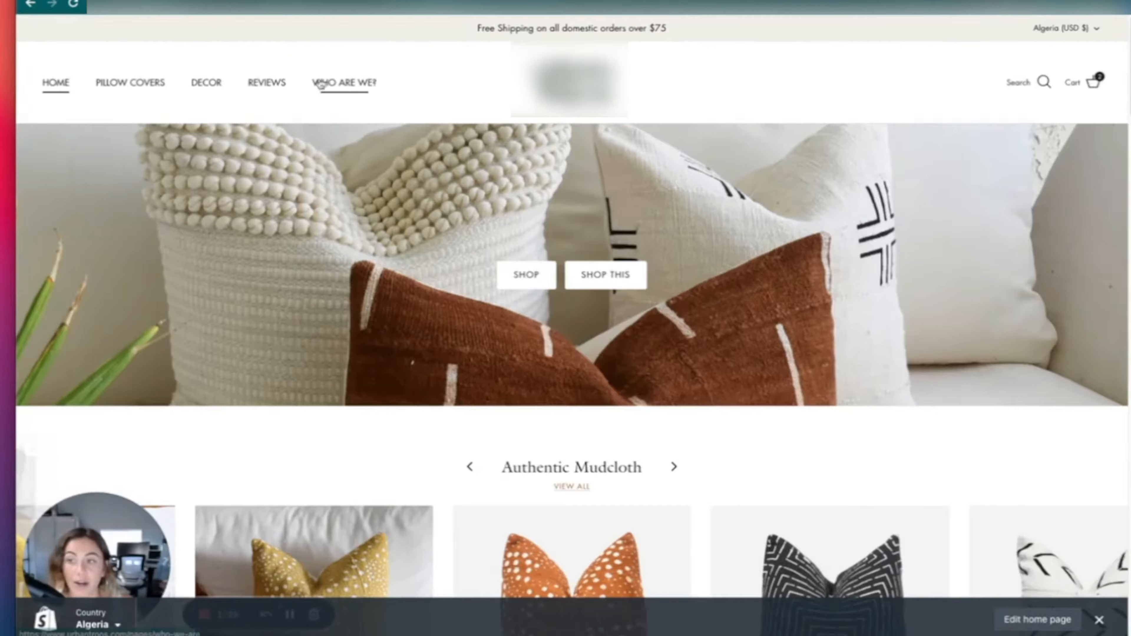
mouse_move(130, 82)
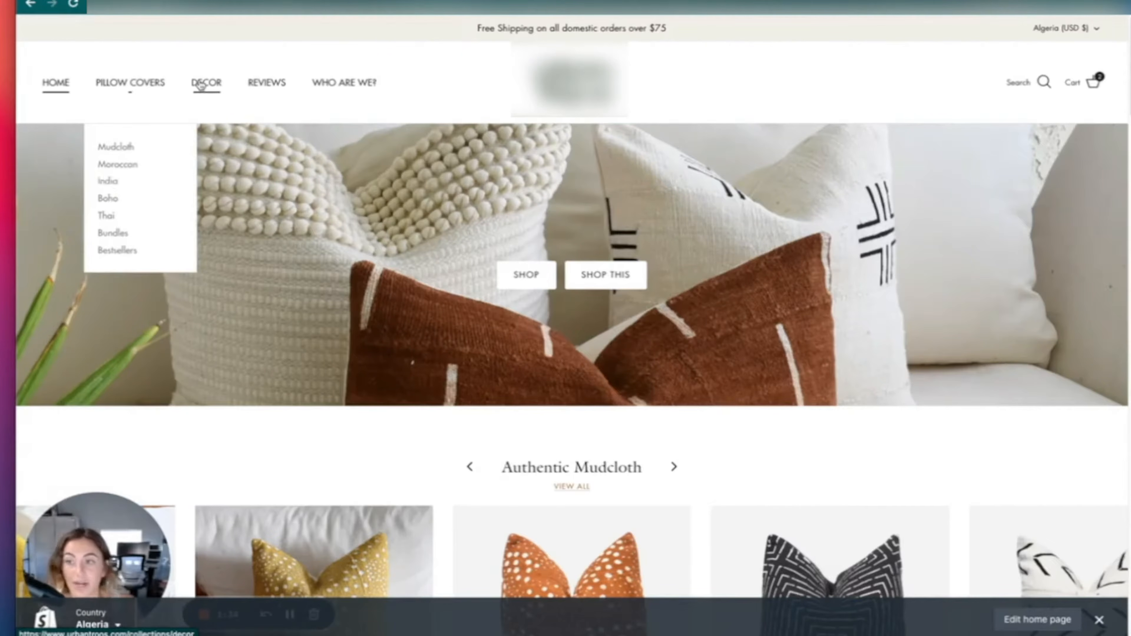
click(201, 84)
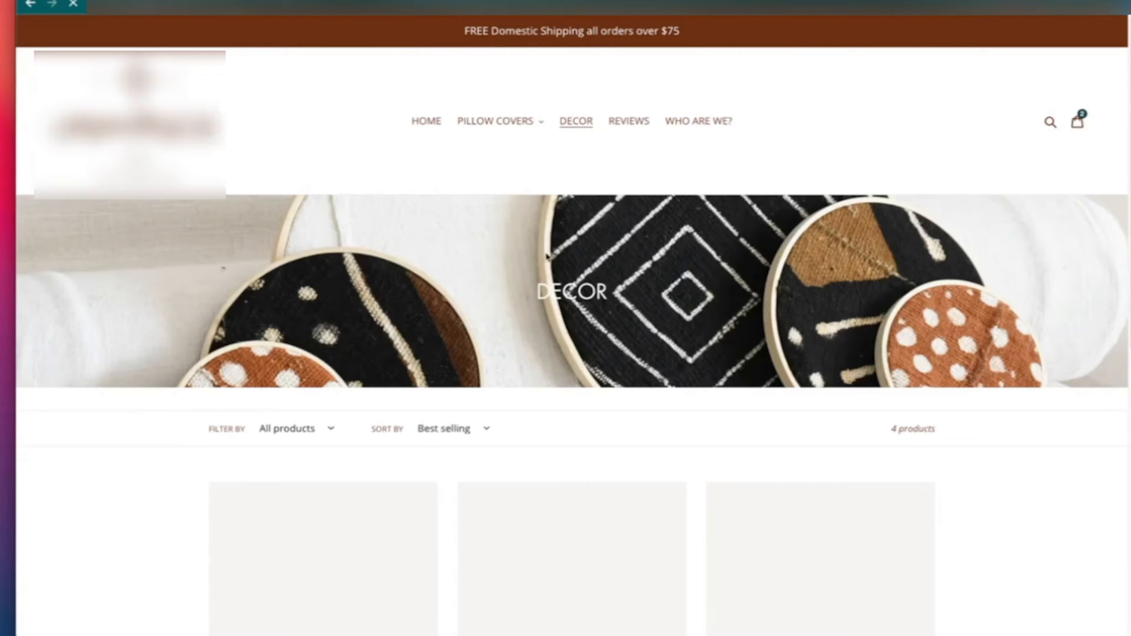
scroll(735, 252, down, 10)
scroll(760, 253, up, 10)
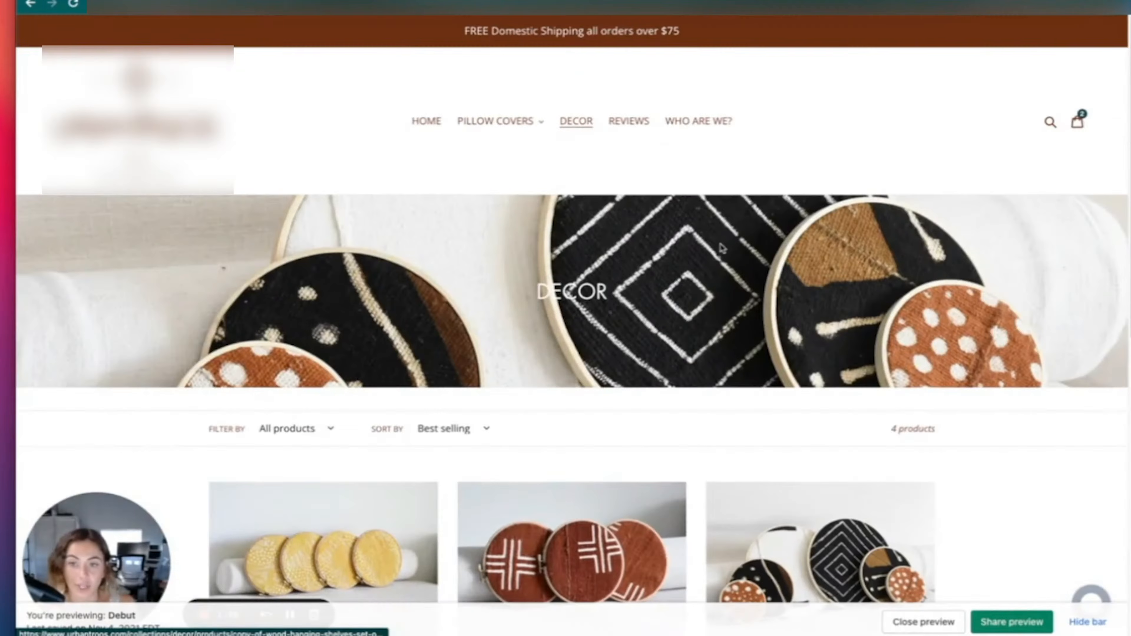
Step: Open the Who Are We? page in the storefront preview, and look through its video and text
click(704, 122)
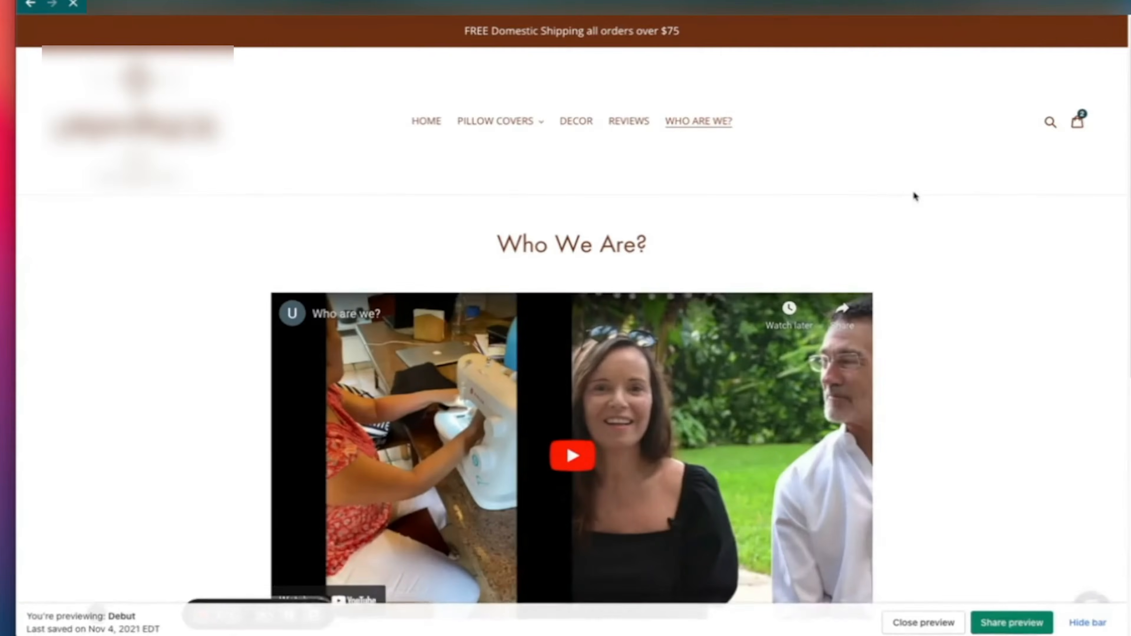
scroll(936, 187, down, 5)
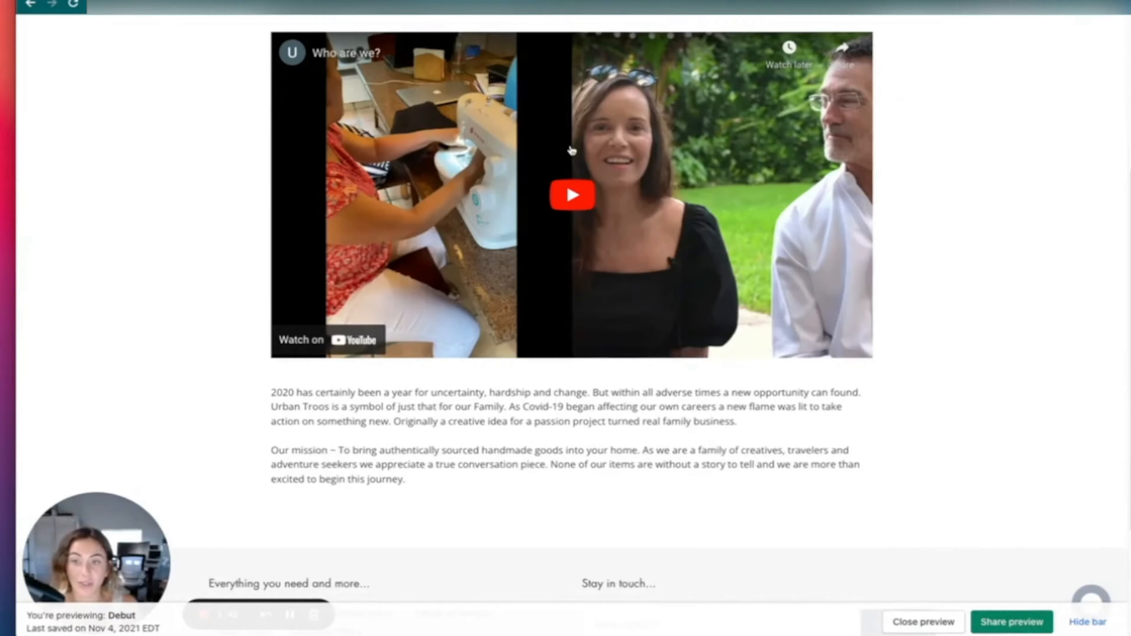
scroll(325, 157, up, 5)
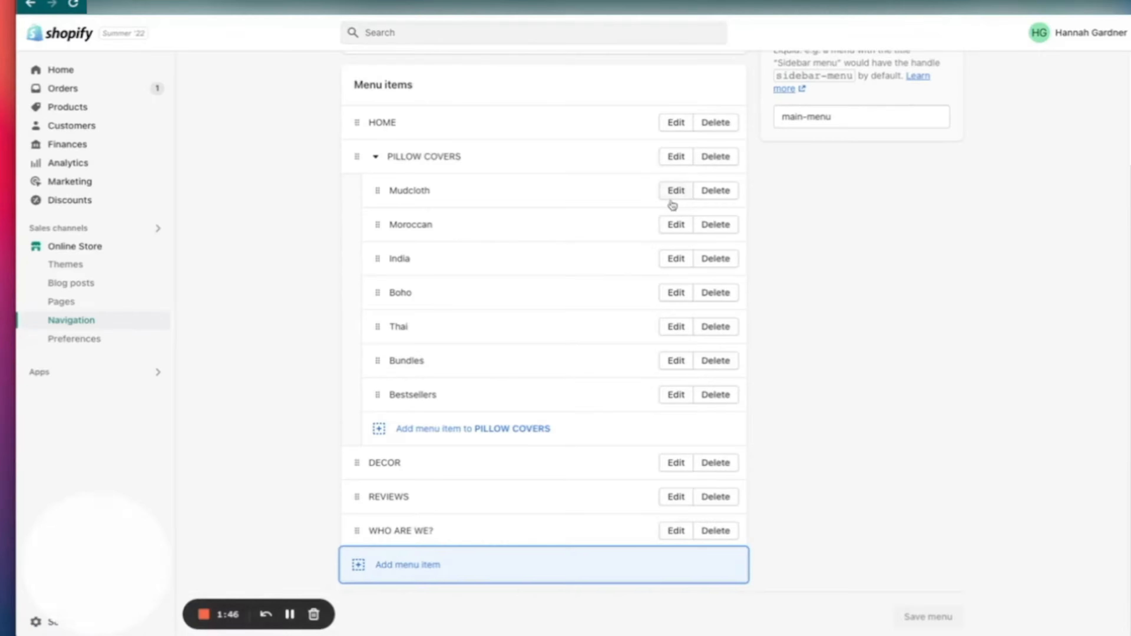
Step: Open the online store's Pages list, and look over the Who We Are? preview down to its footer links
click(83, 307)
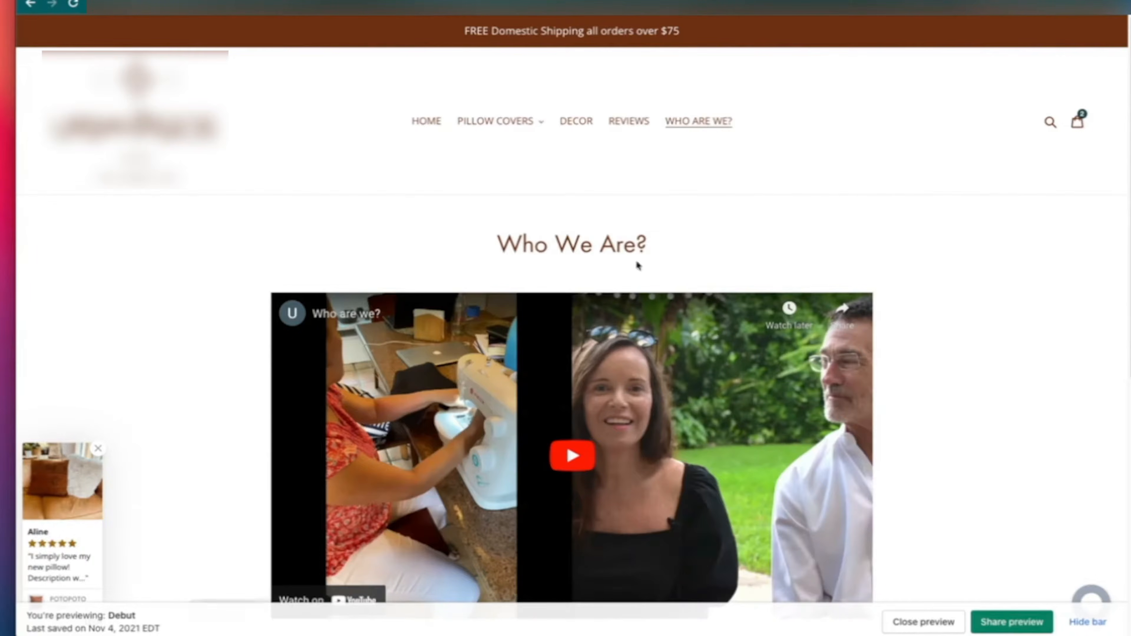
scroll(596, 207, down, 10)
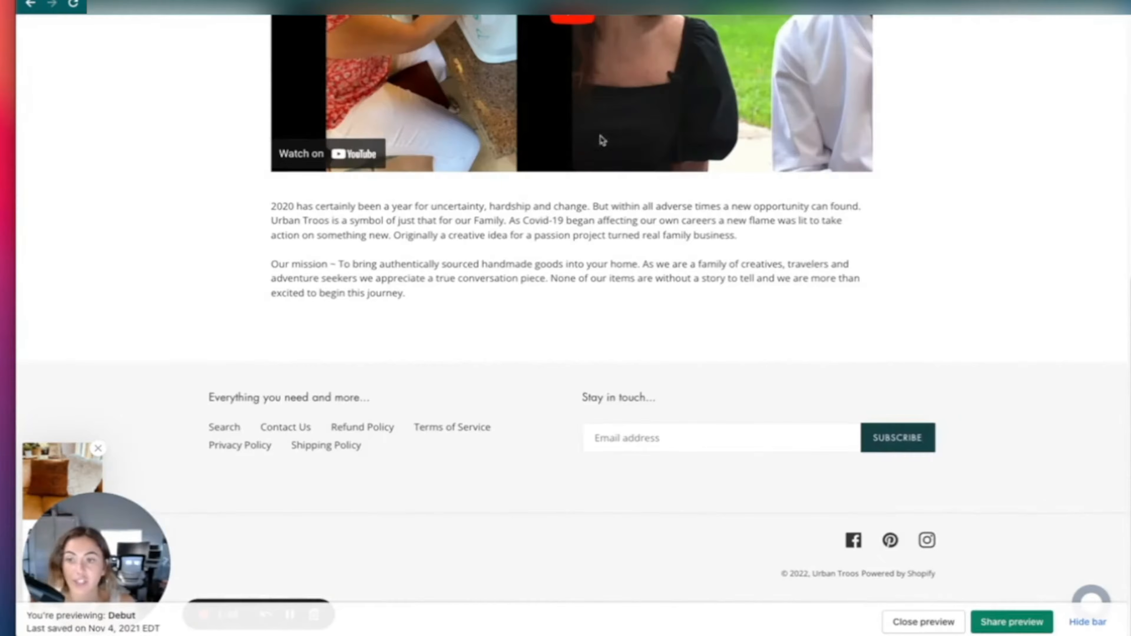
scroll(583, 142, up, 10)
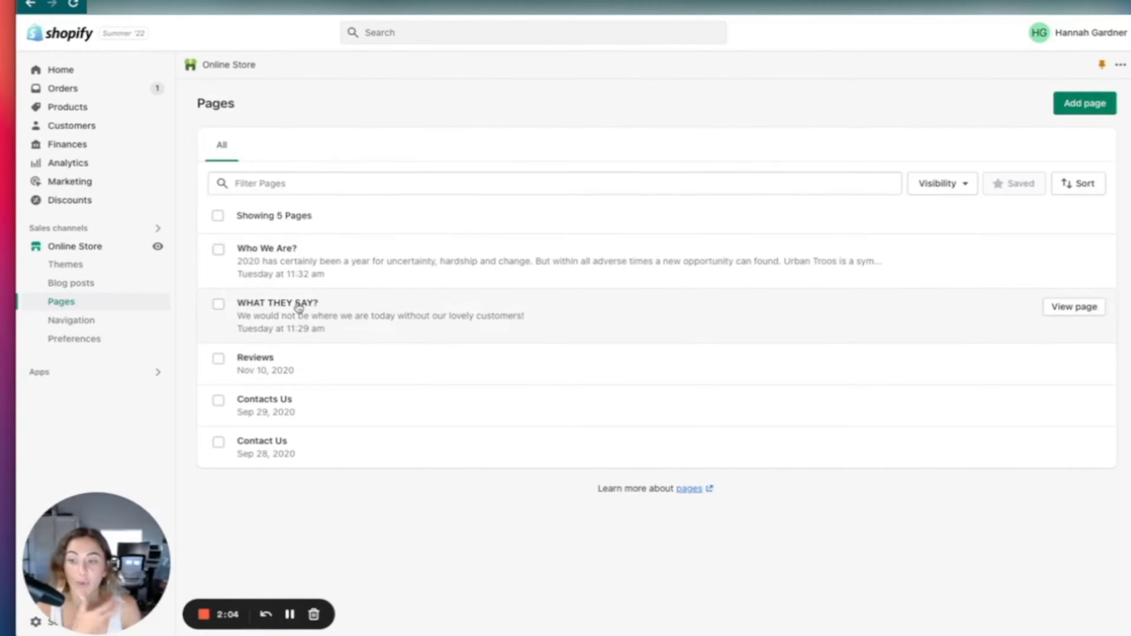
Step: Look over the blank new-page form and the Contacts Us page's settings, and return to the Pages list
click(1085, 103)
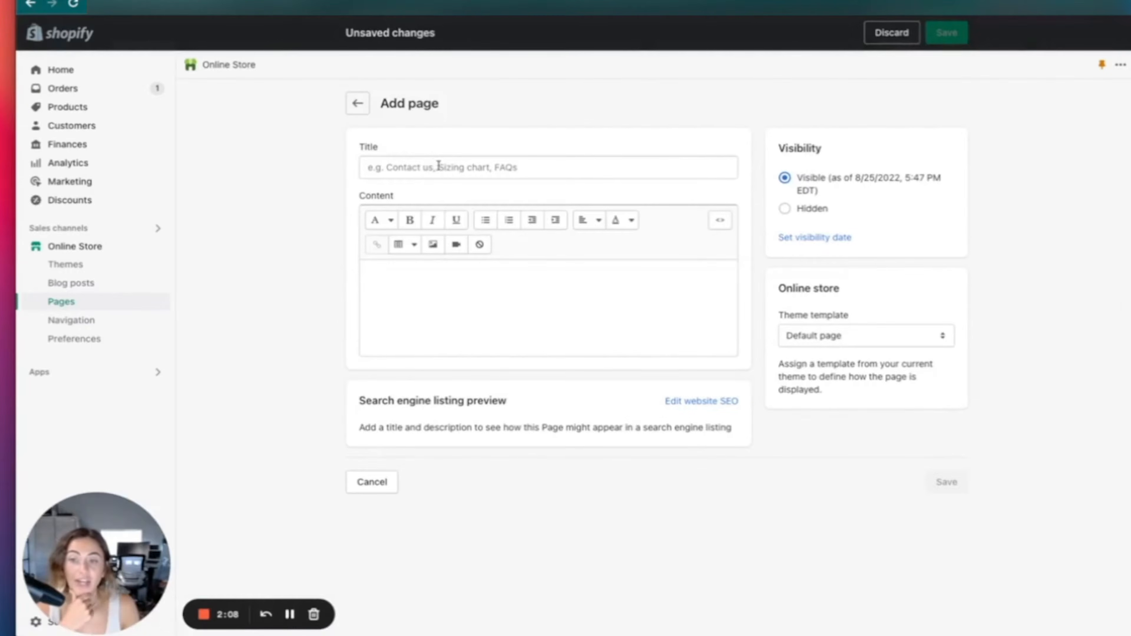
click(466, 285)
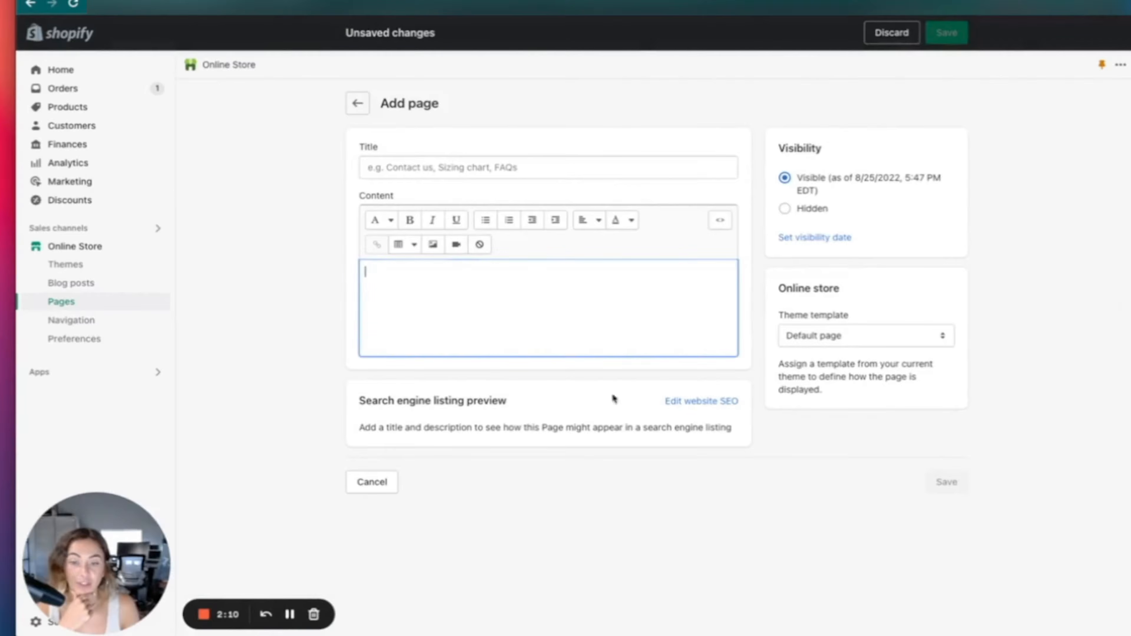
click(354, 102)
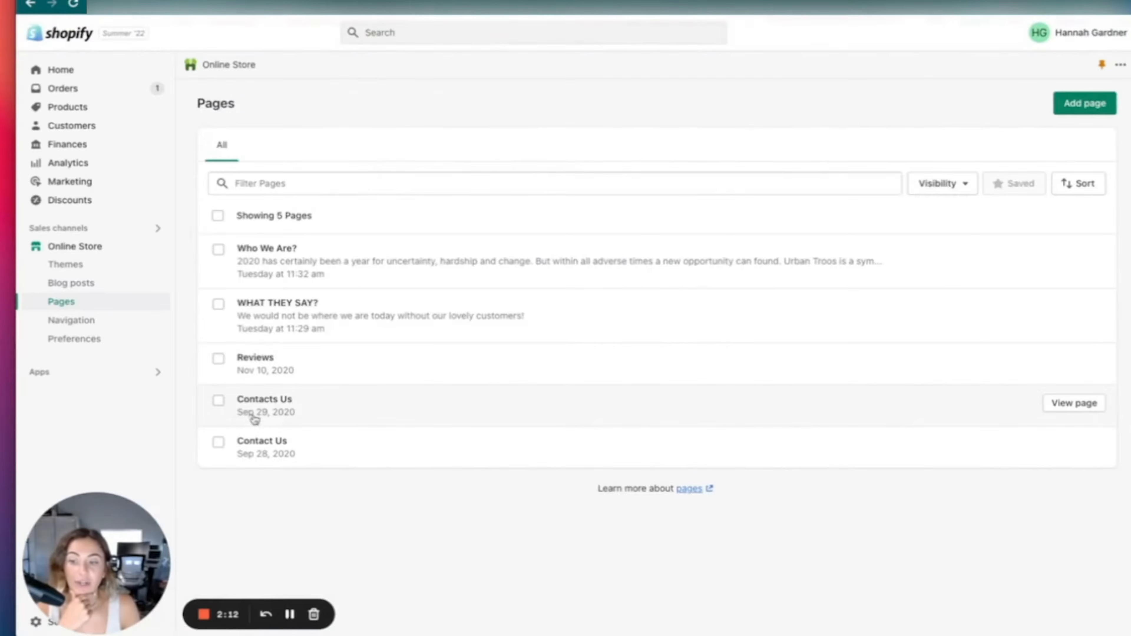
click(272, 399)
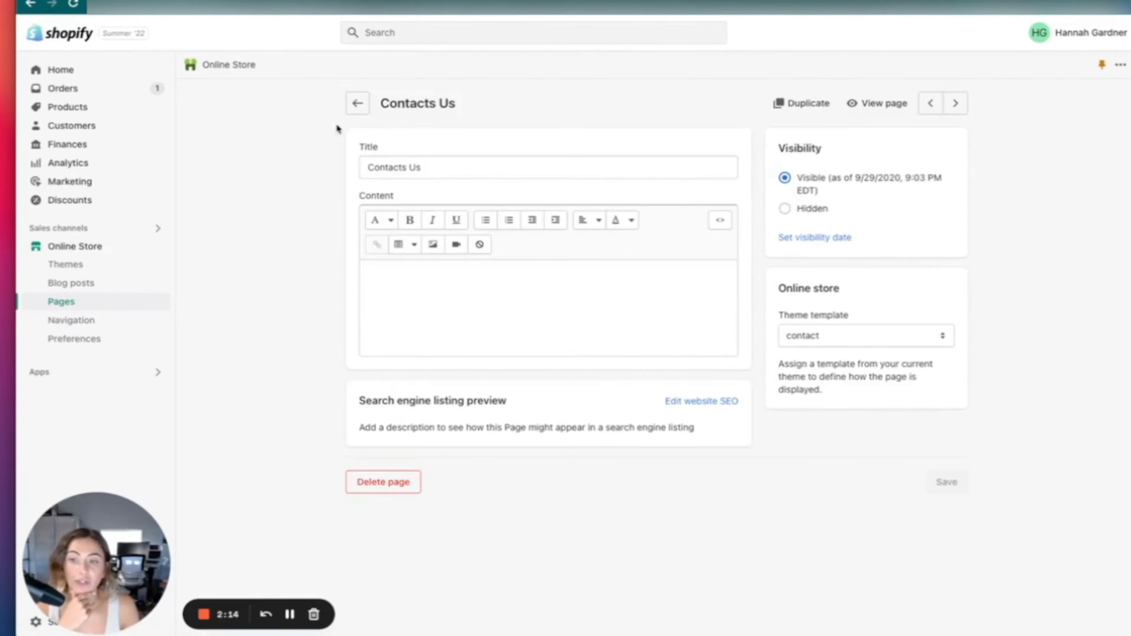
click(356, 105)
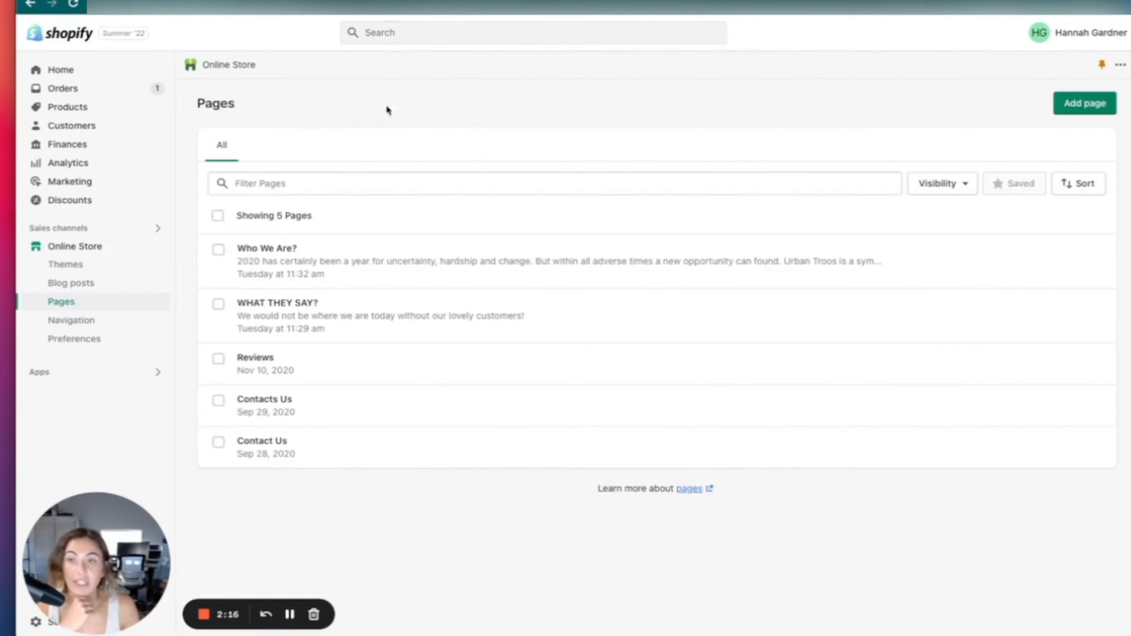
Step: Start a new page and set its theme template to contact
click(1087, 105)
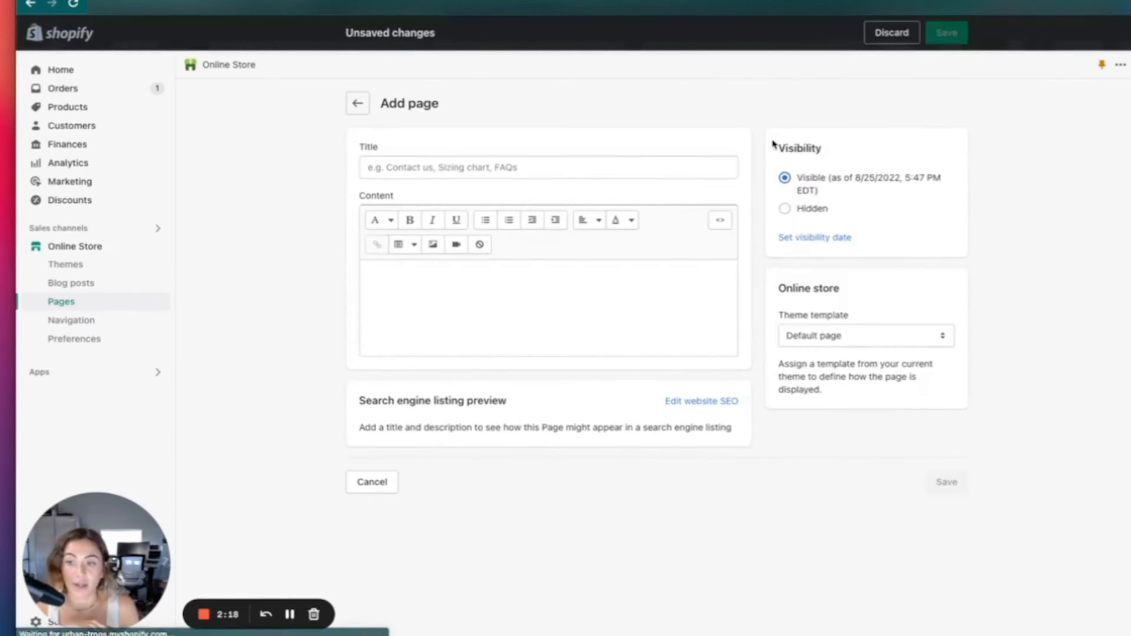
click(866, 339)
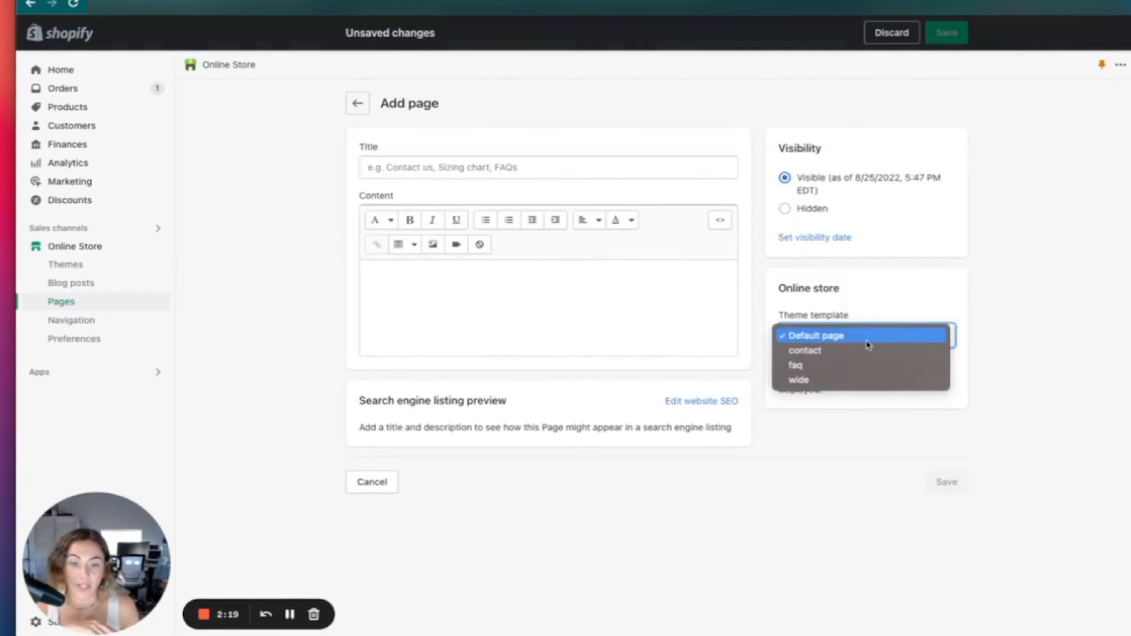
click(843, 355)
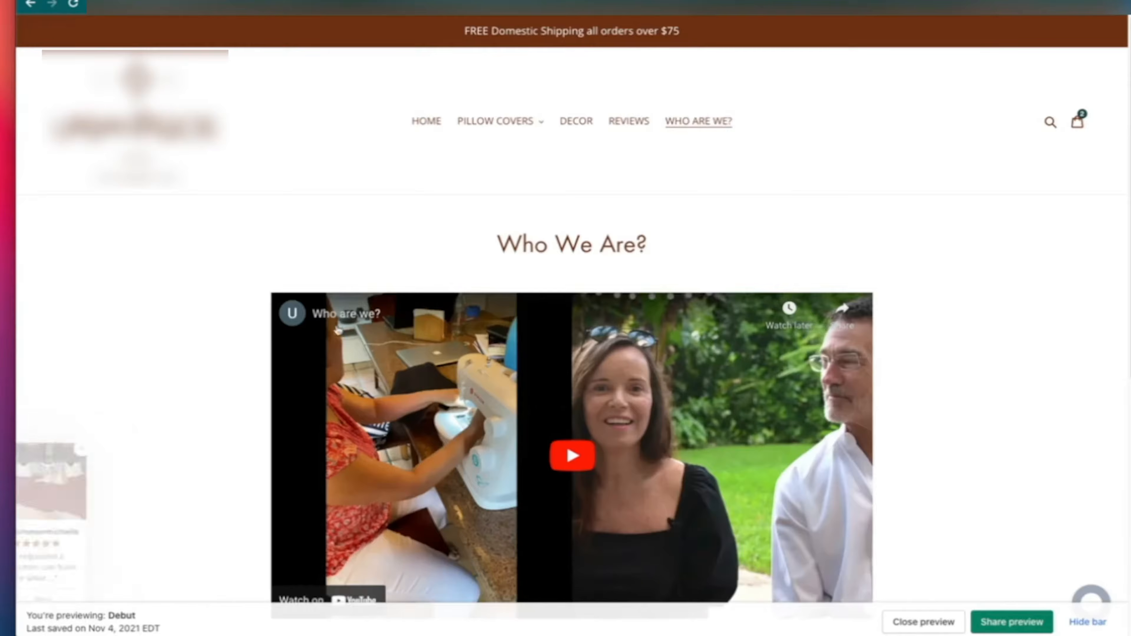
Step: Open the Contact Us page from the storefront preview's footer, and examine its contact form fields
scroll(353, 273, down, 10)
click(296, 427)
click(360, 324)
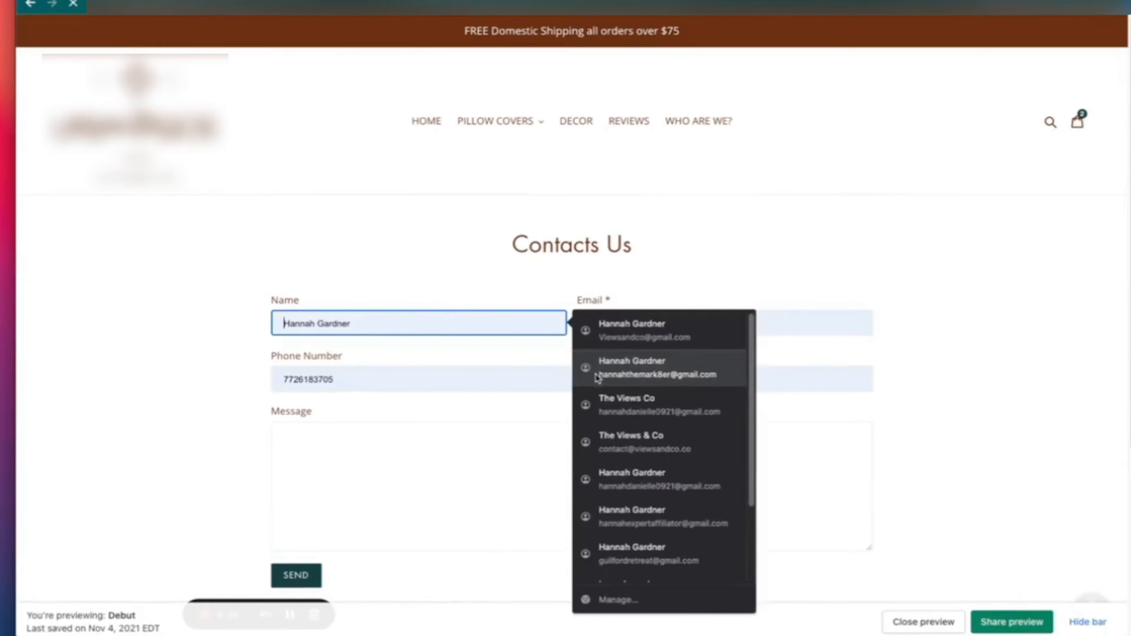
click(895, 266)
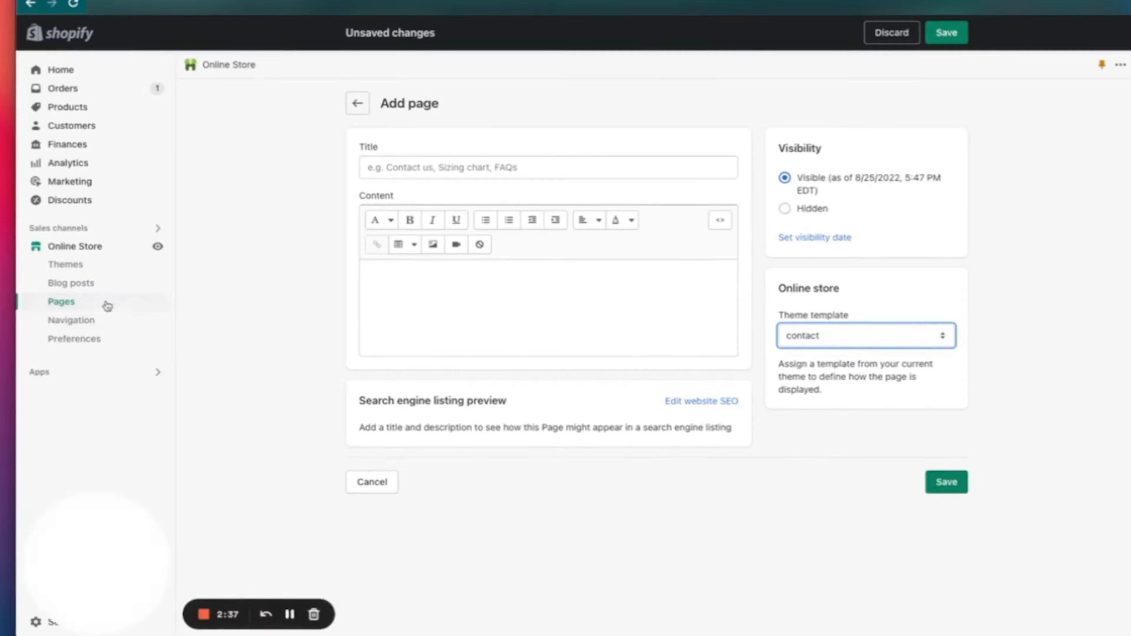
Step: Discard the unsaved new page by leaving it for the Navigation settings, and open the online store's themes
click(106, 328)
click(730, 369)
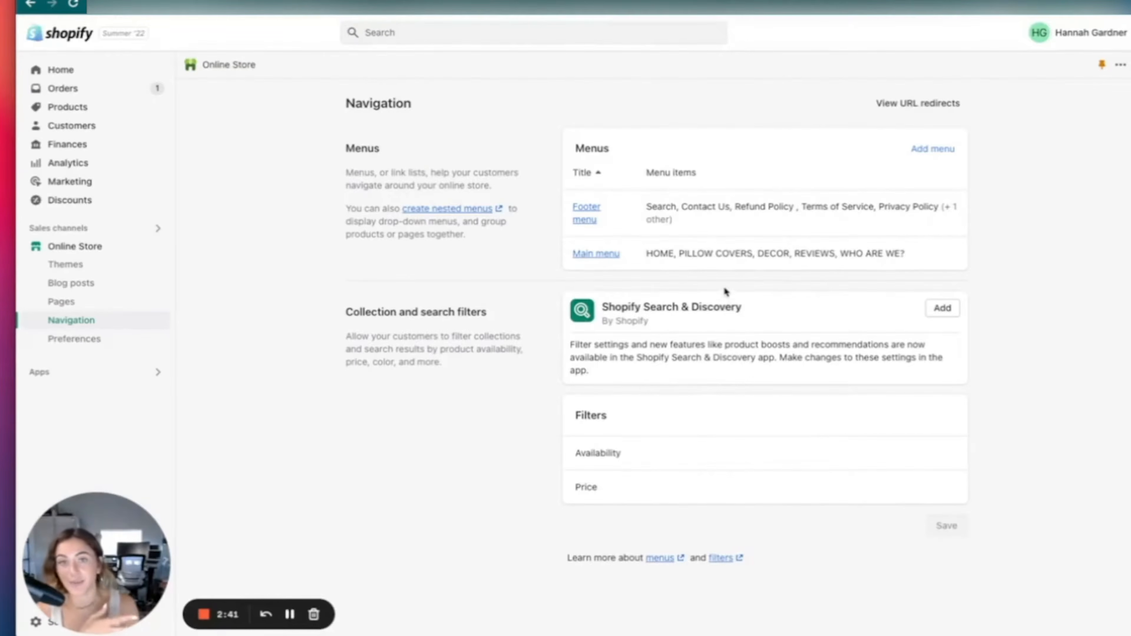
click(87, 249)
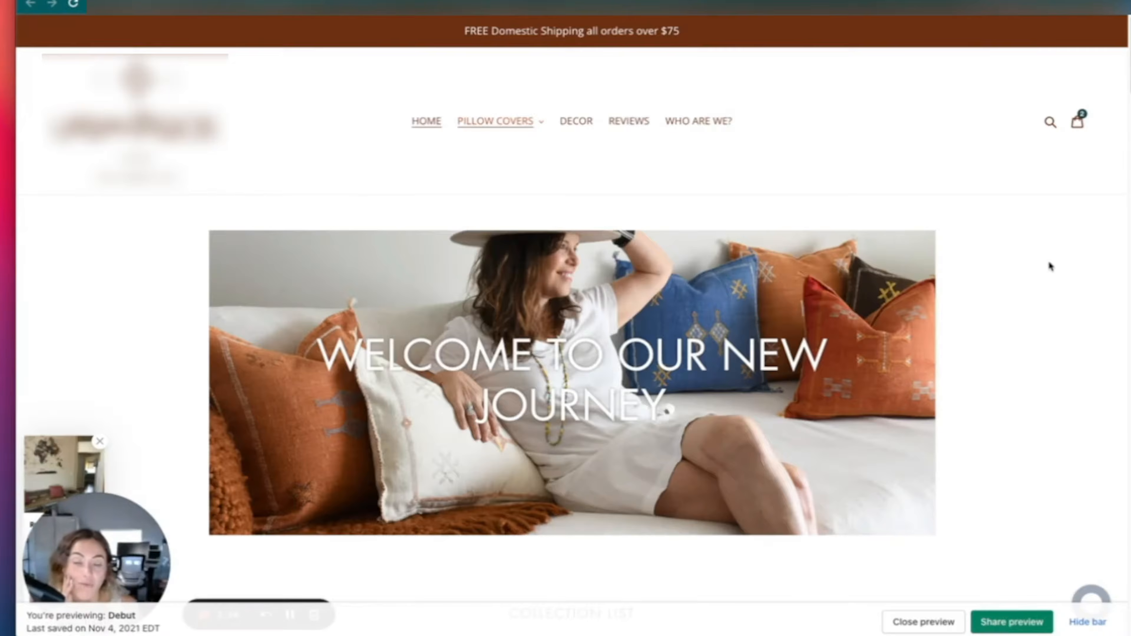
Step: Look over the Debut theme's home page preview, from its banner and collection list through the reviews to the Who are we? section
scroll(1049, 267, down, 15)
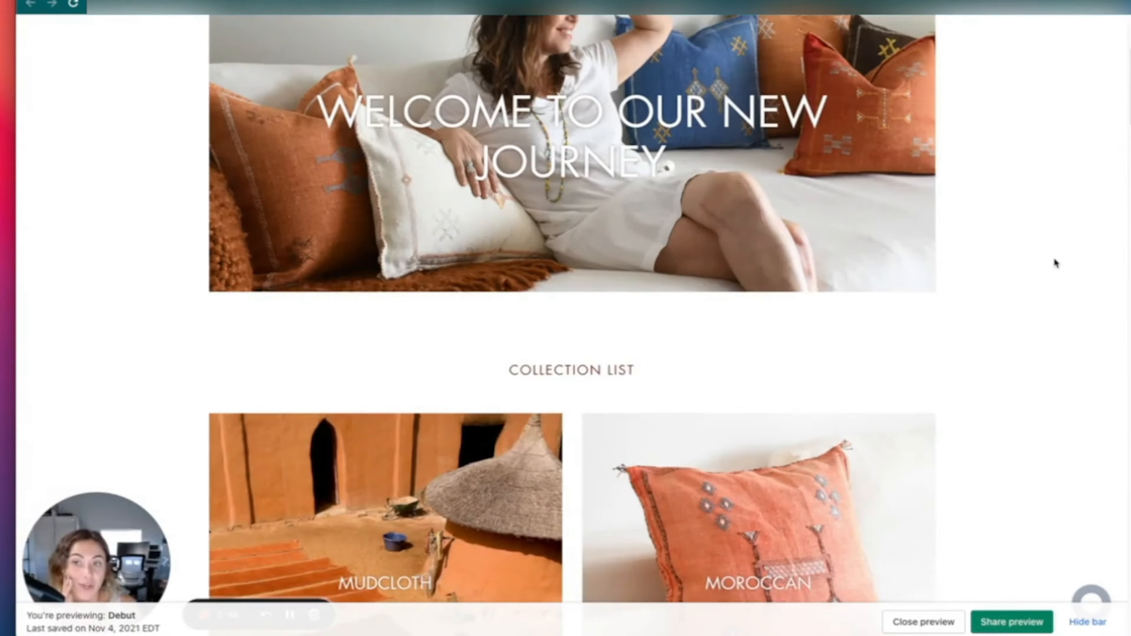
scroll(1054, 257, down, 15)
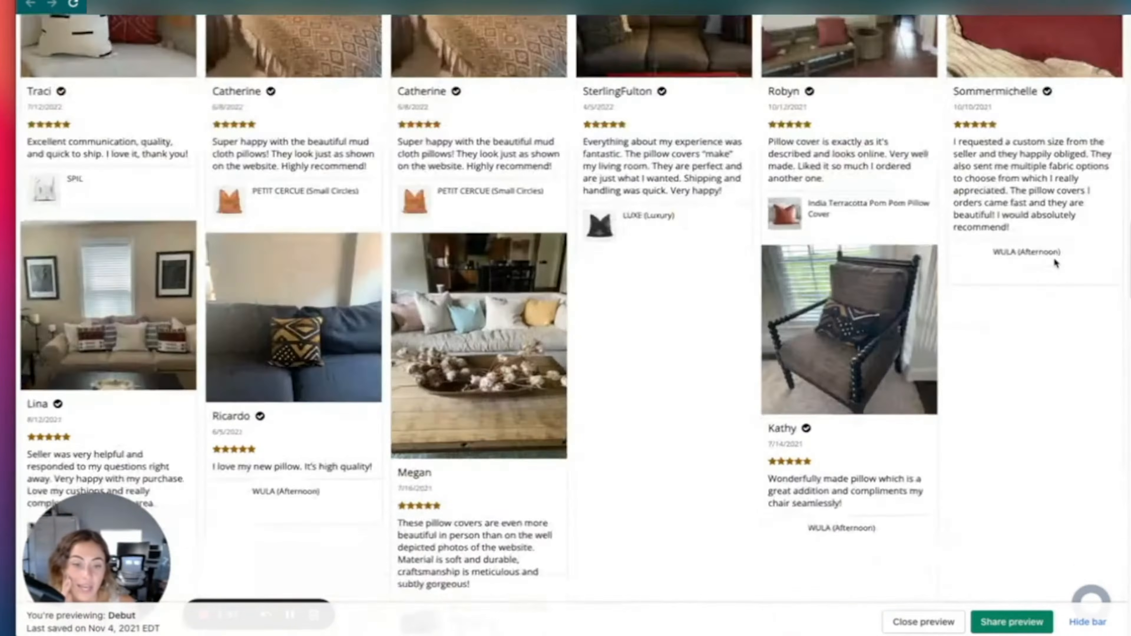
scroll(1054, 258, down, 5)
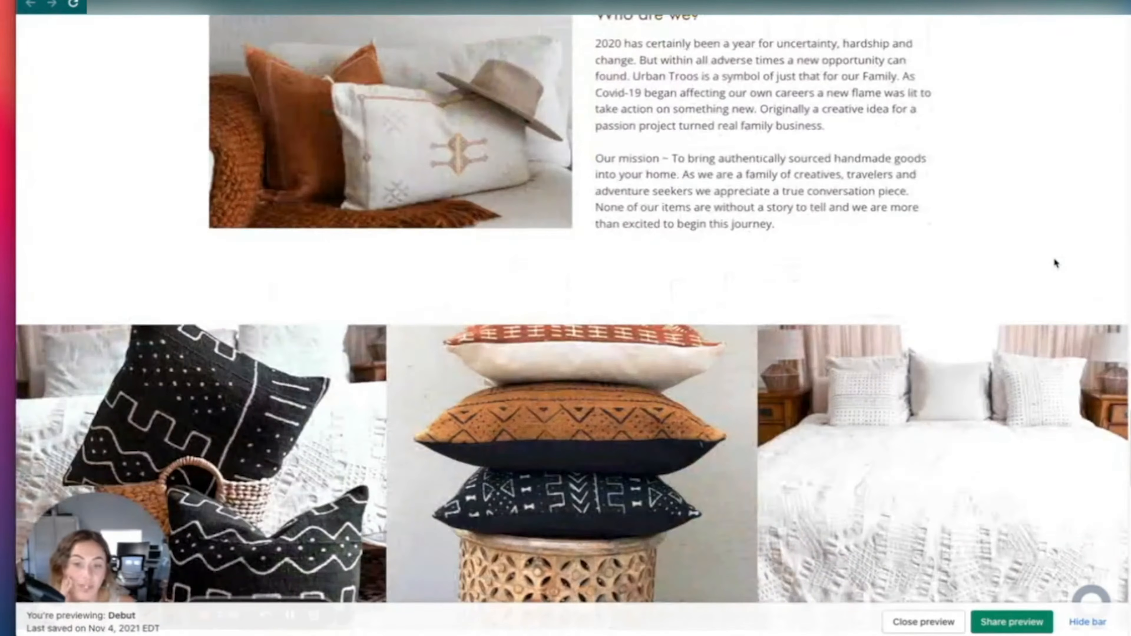
scroll(1054, 258, up, 5)
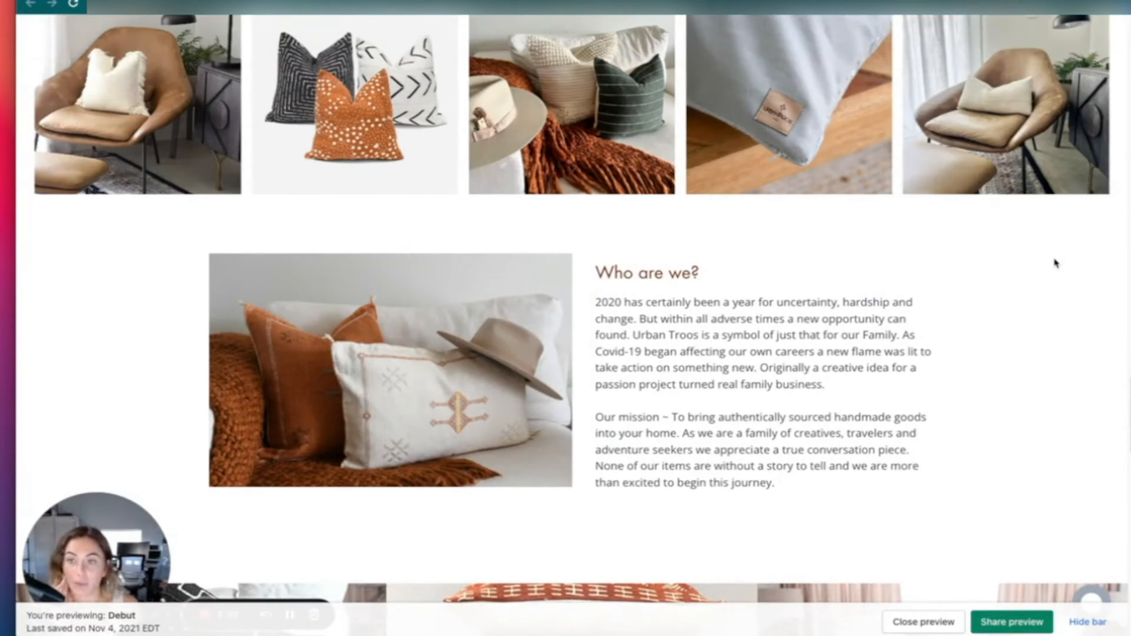
scroll(1052, 263, up, 20)
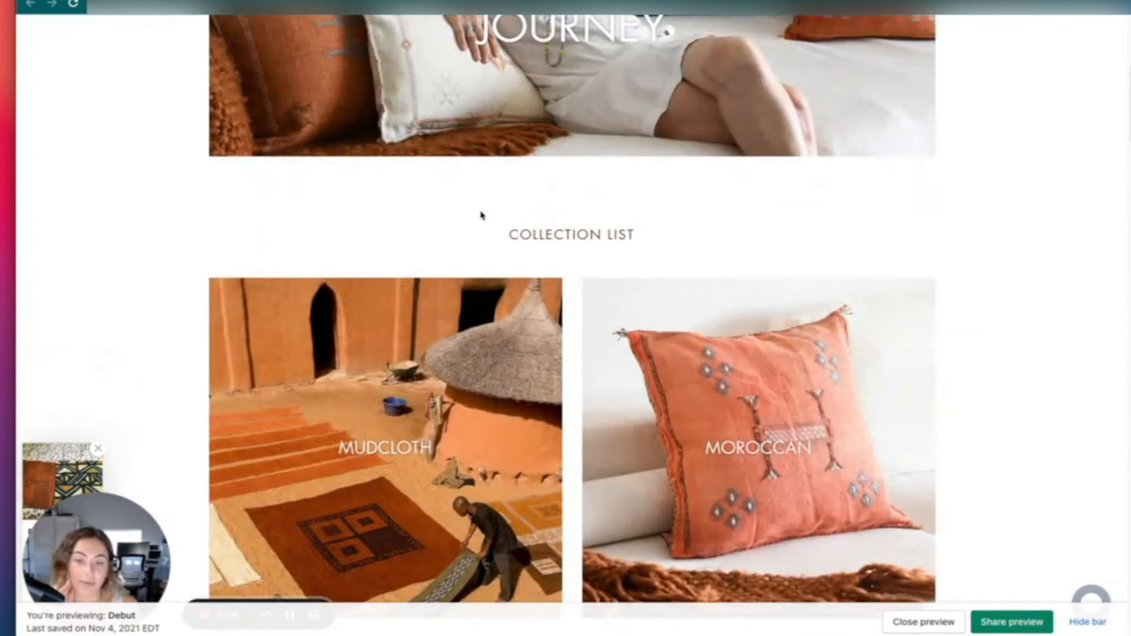
scroll(467, 217, up, 8)
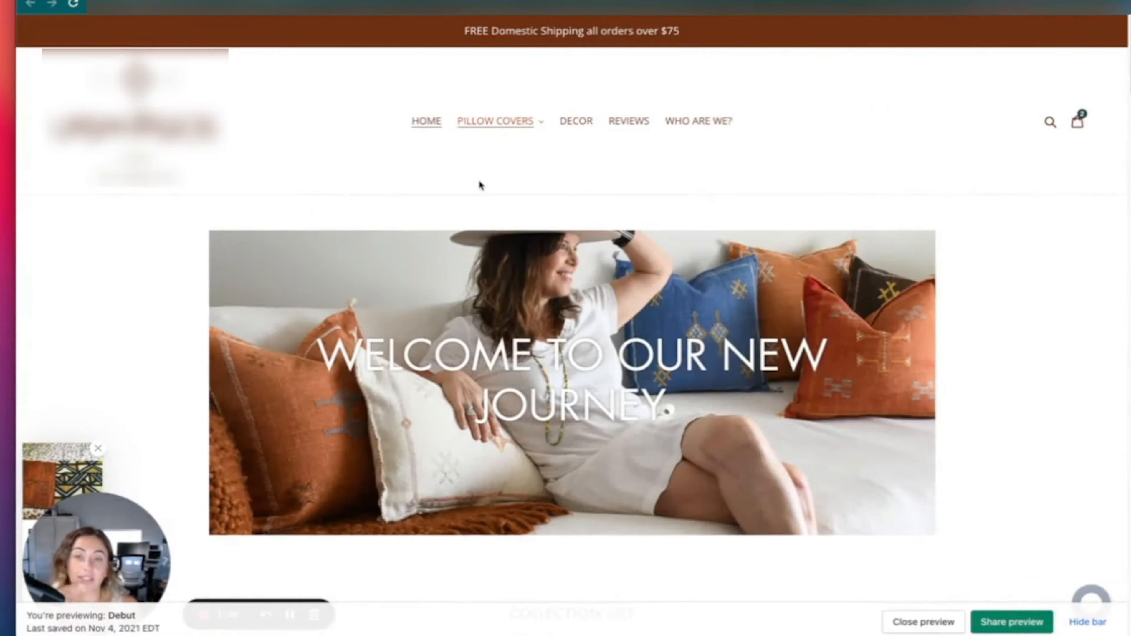
scroll(543, 182, down, 10)
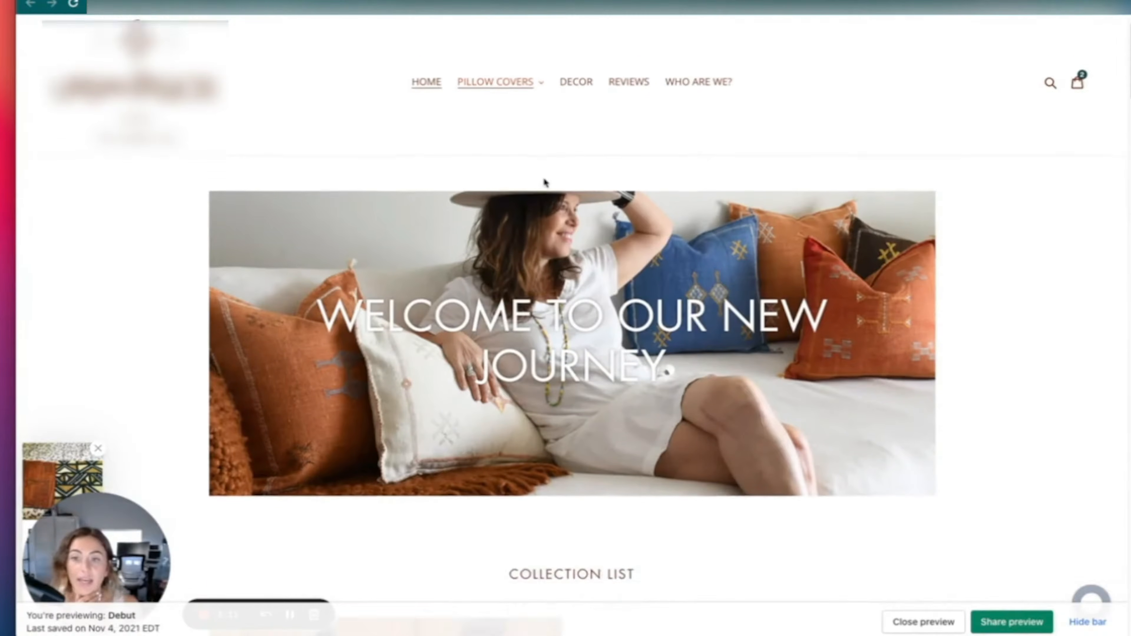
scroll(496, 154, up, 8)
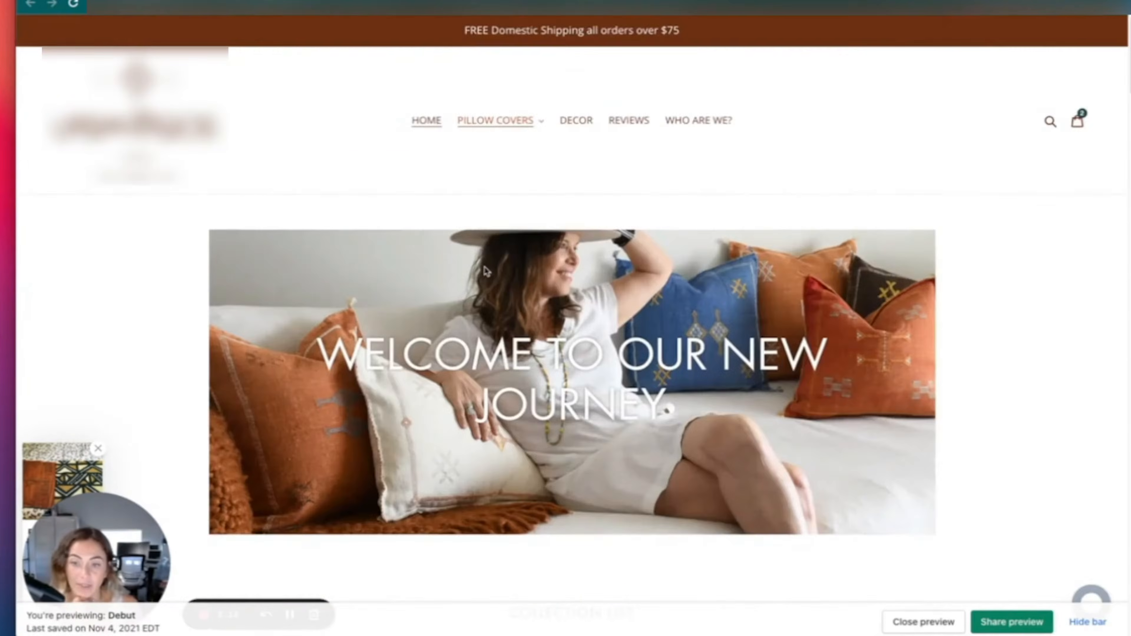
scroll(495, 154, down, 2)
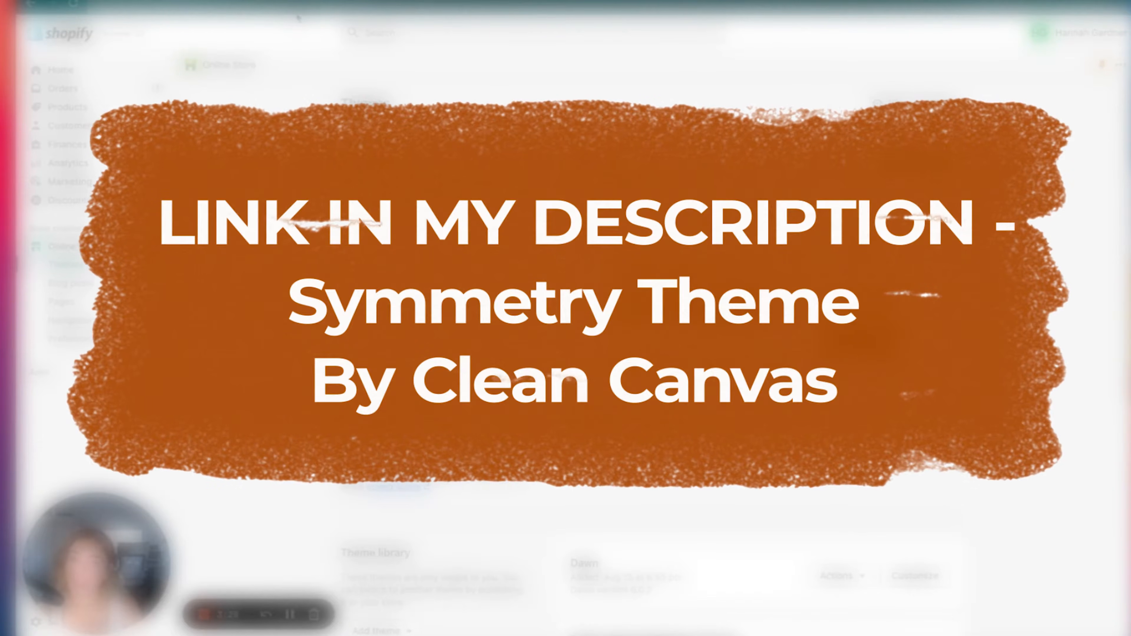
Step: Open the live Symmetry theme for customization and look over its home page preview
scroll(650, 338, down, 1)
scroll(928, 162, up, 1)
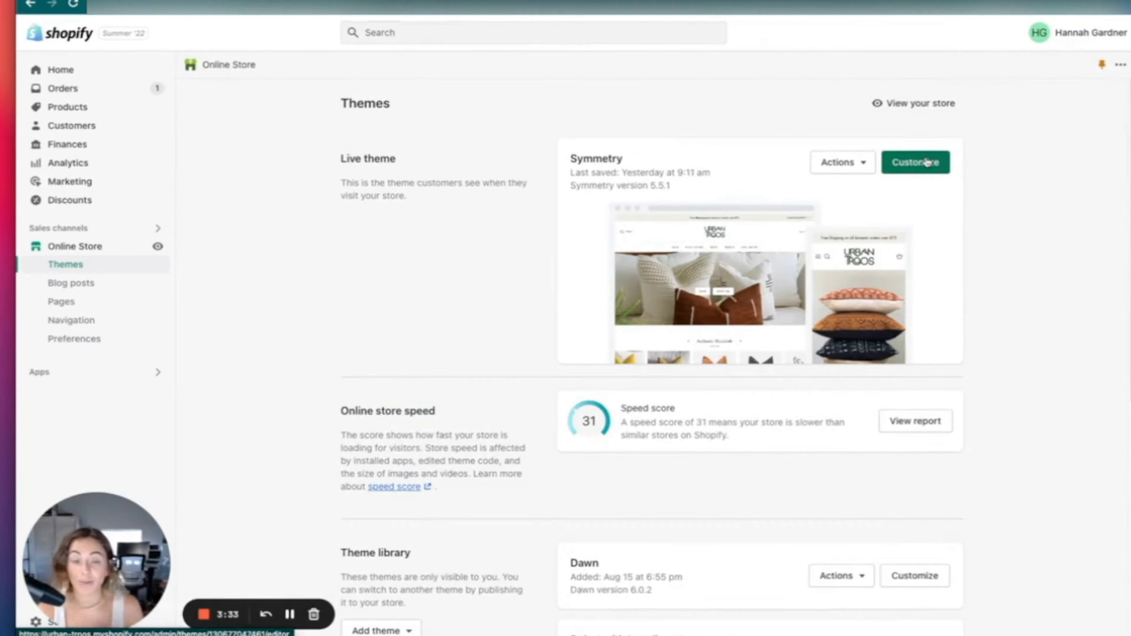
click(926, 162)
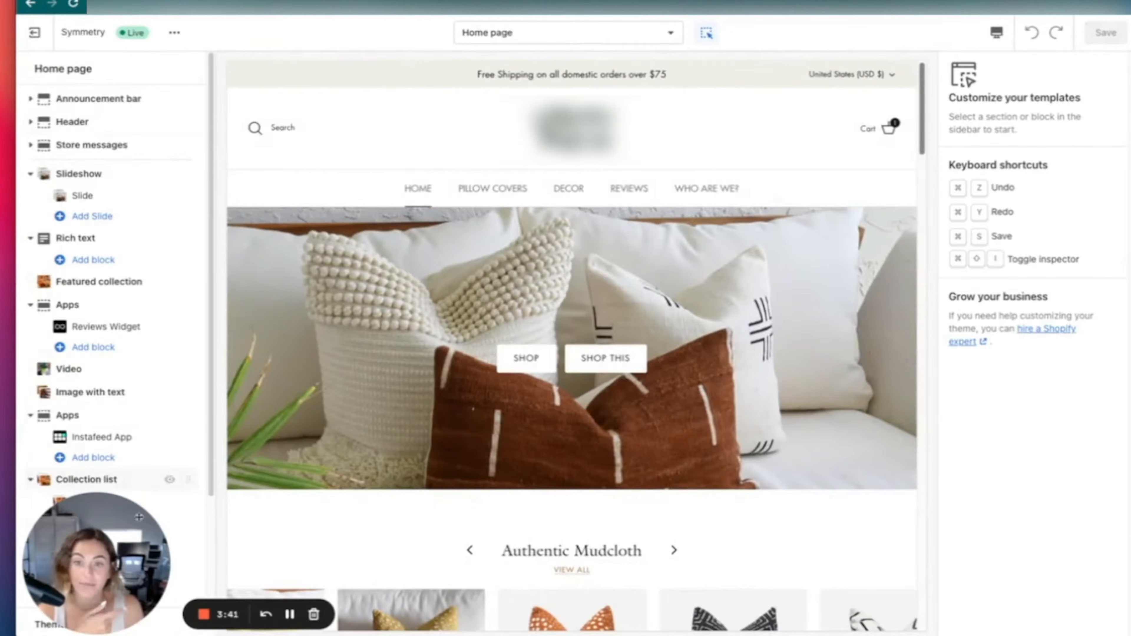
drag(115, 564, 1075, 485)
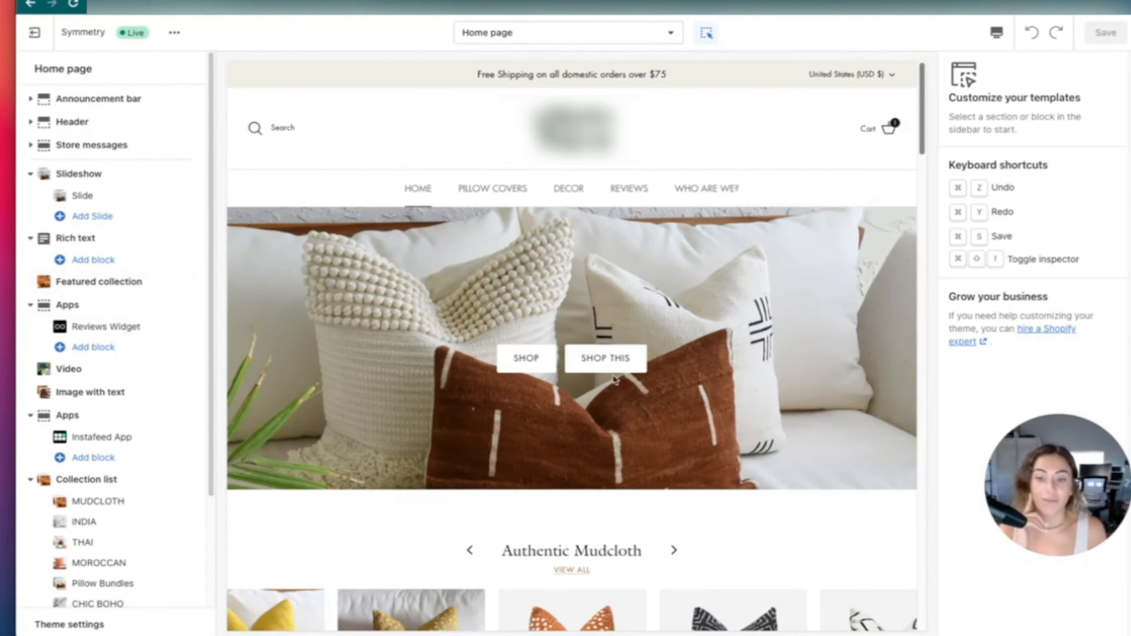
scroll(612, 368, down, 12)
scroll(612, 368, up, 8)
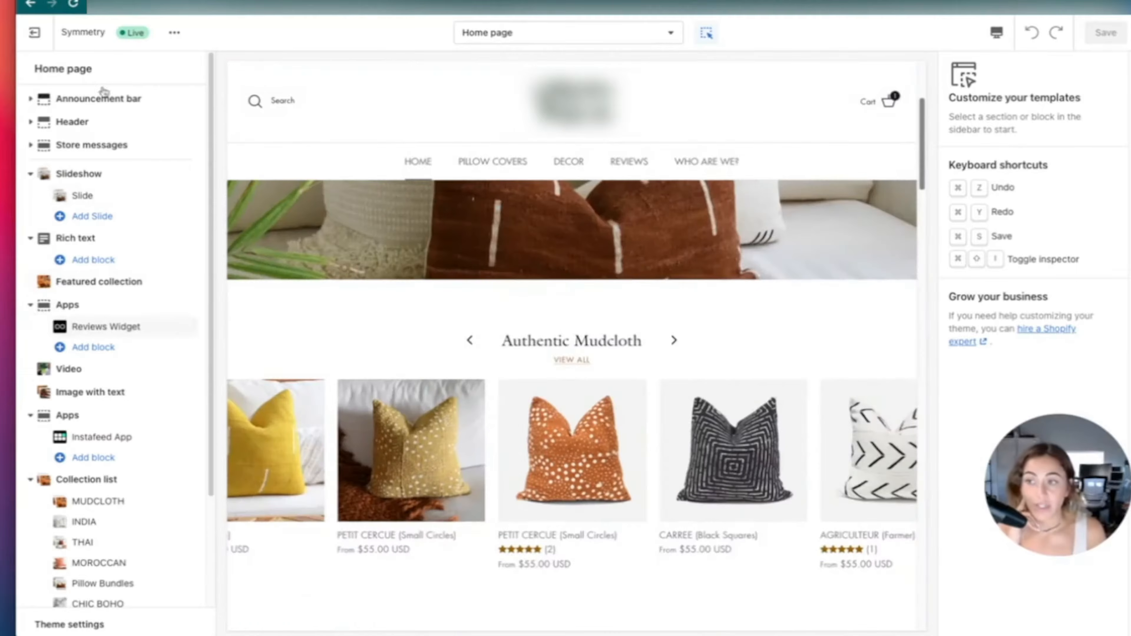
Step: View the live Symmetry store from the theme editor, and look over its home page's featured products and reviews
click(174, 32)
click(113, 166)
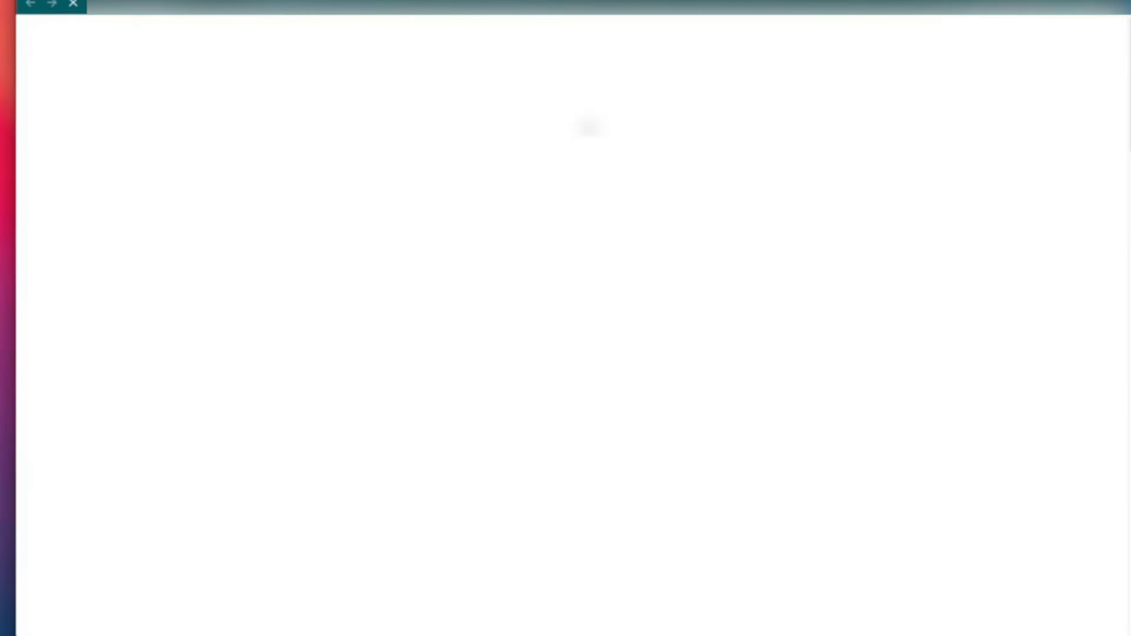
scroll(687, 121, down, 6)
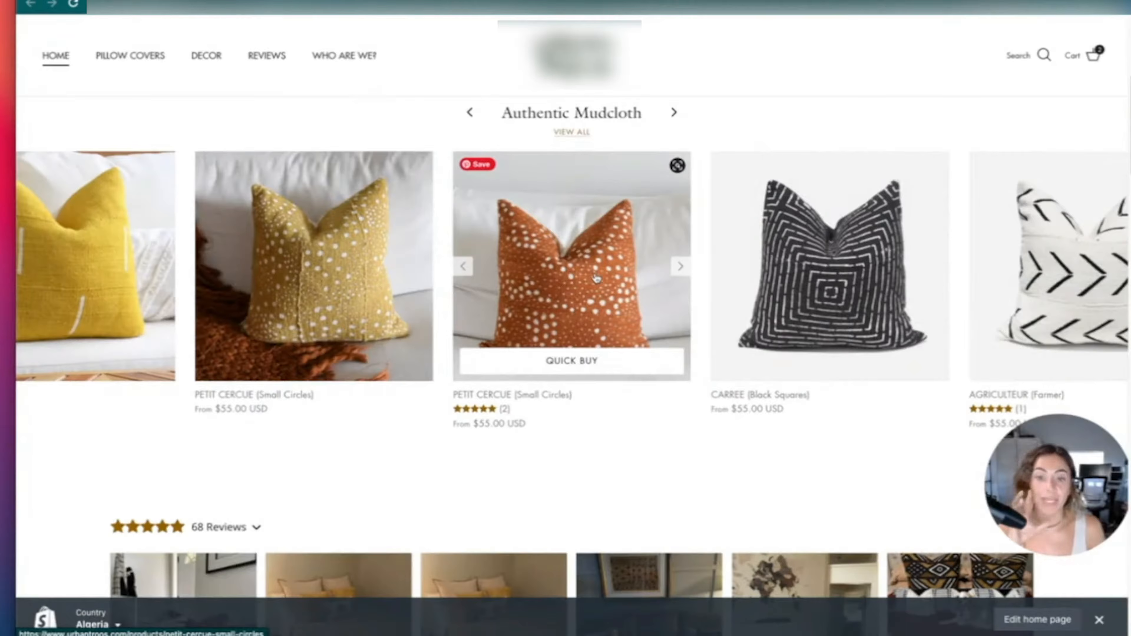
scroll(714, 253, down, 5)
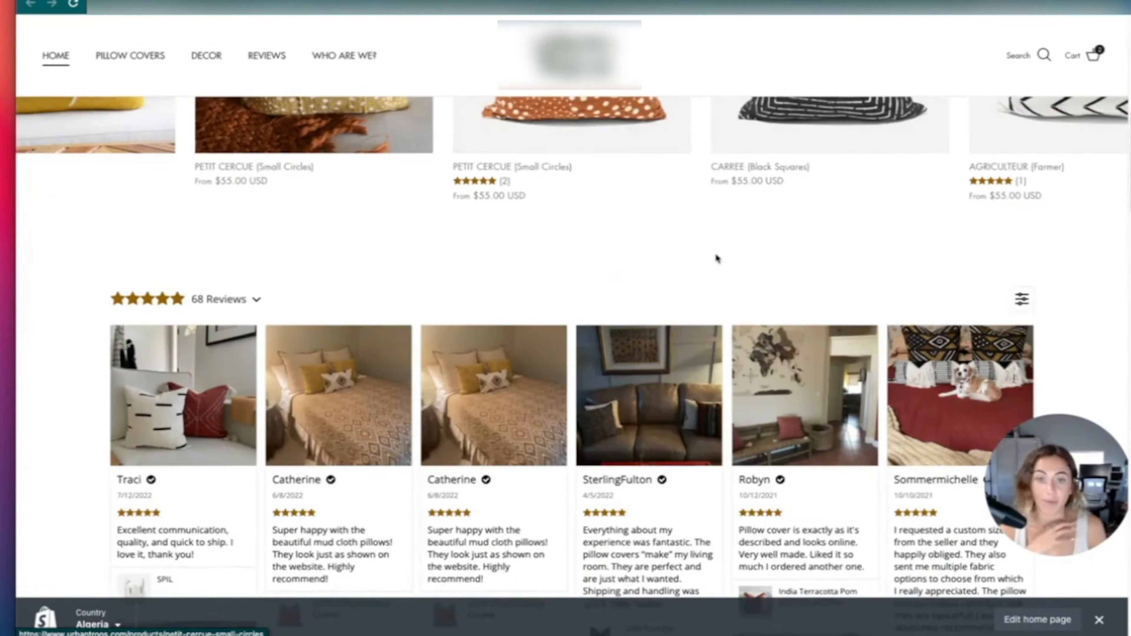
scroll(714, 253, up, 10)
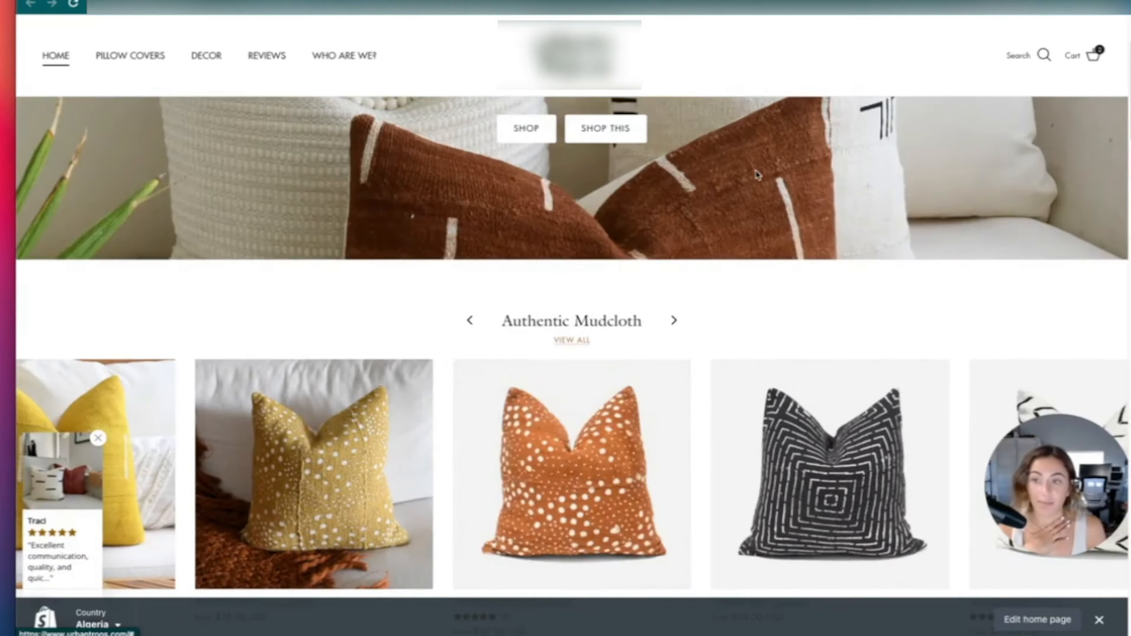
scroll(756, 174, down, 10)
scroll(756, 174, up, 8)
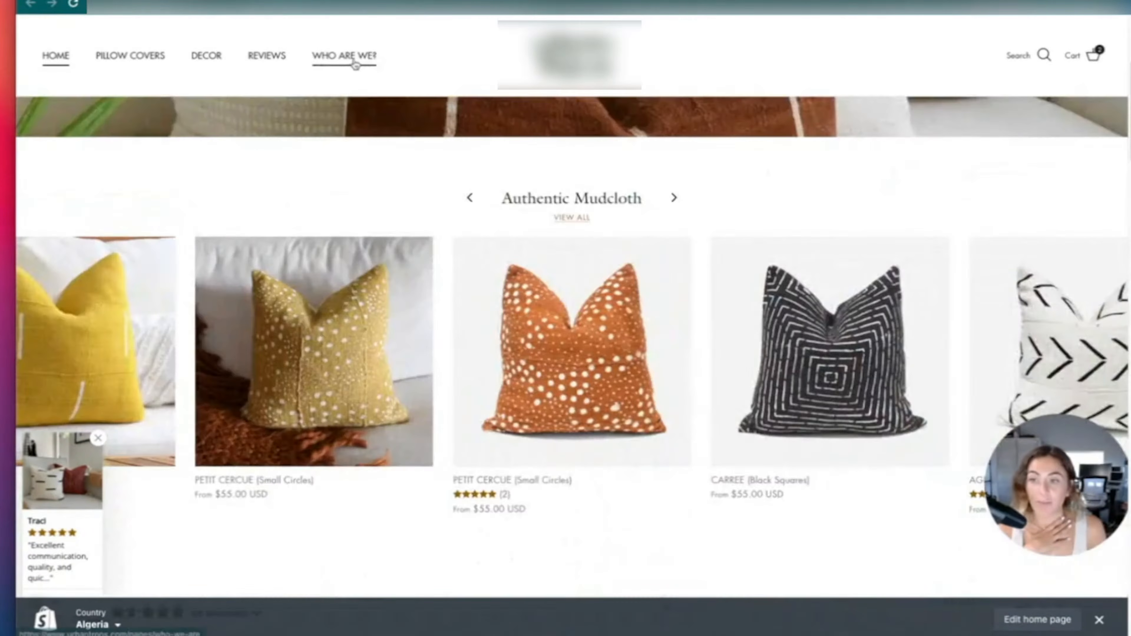
Step: Open the store's Who Are We? page and examine its video, text, reviews carousel, Bogolan Mudcloth section and footer
click(346, 55)
scroll(785, 274, down, 5)
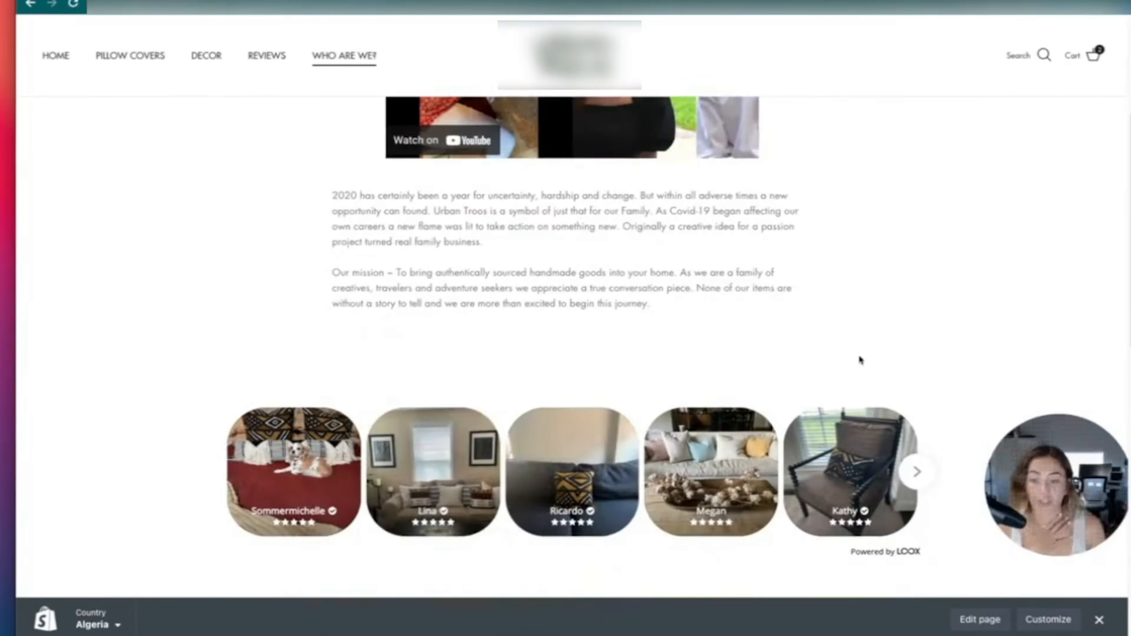
scroll(814, 418, down, 5)
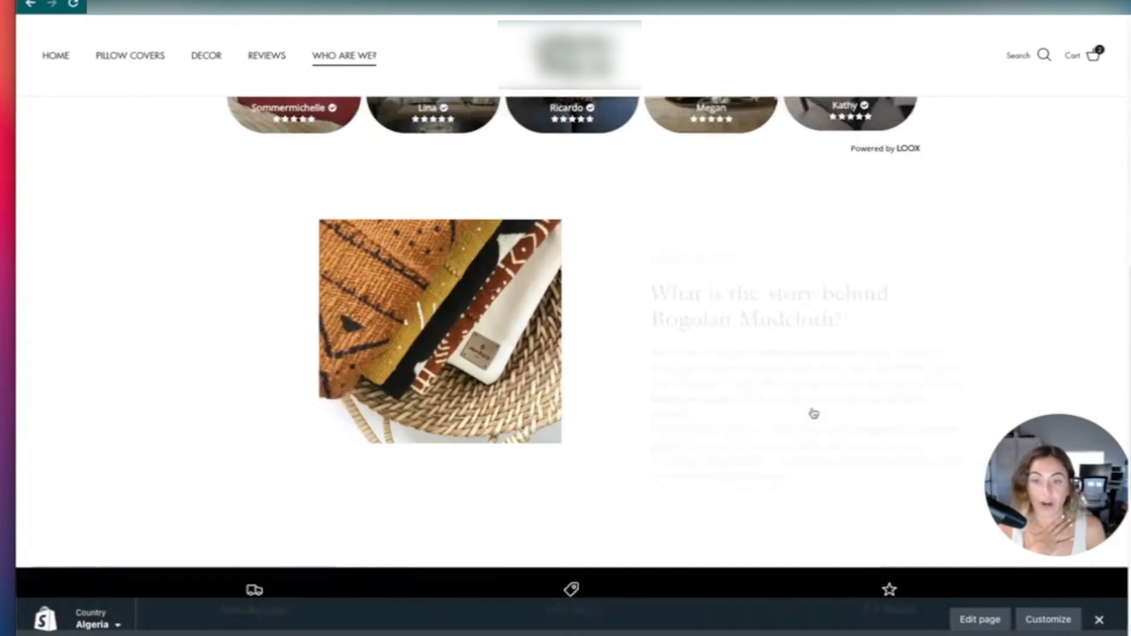
scroll(866, 328, down, 5)
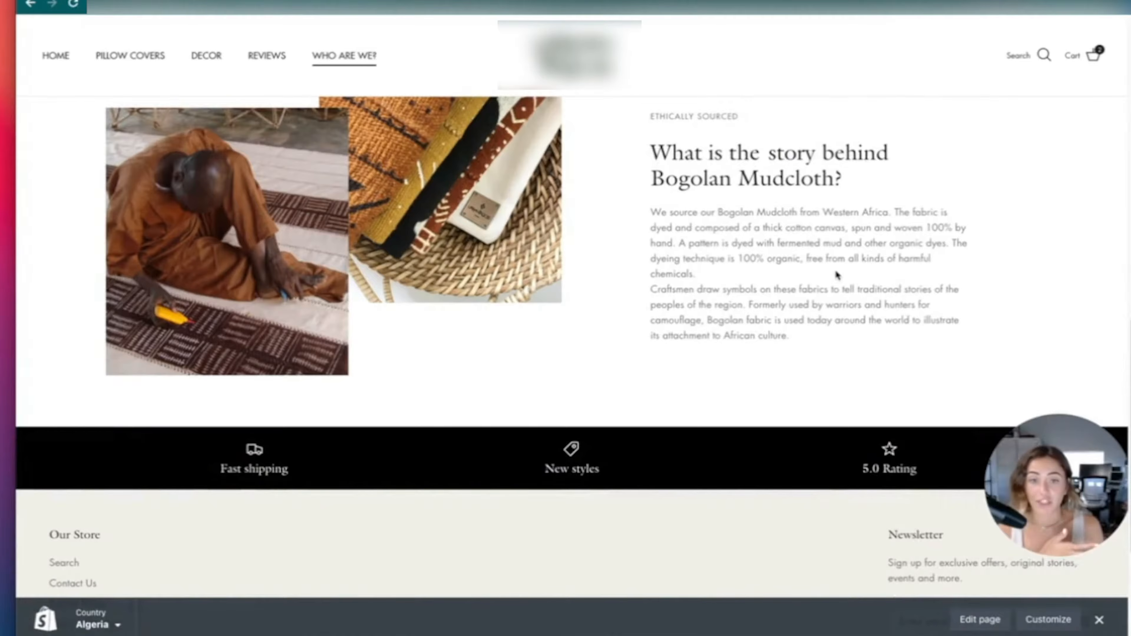
scroll(868, 268, up, 5)
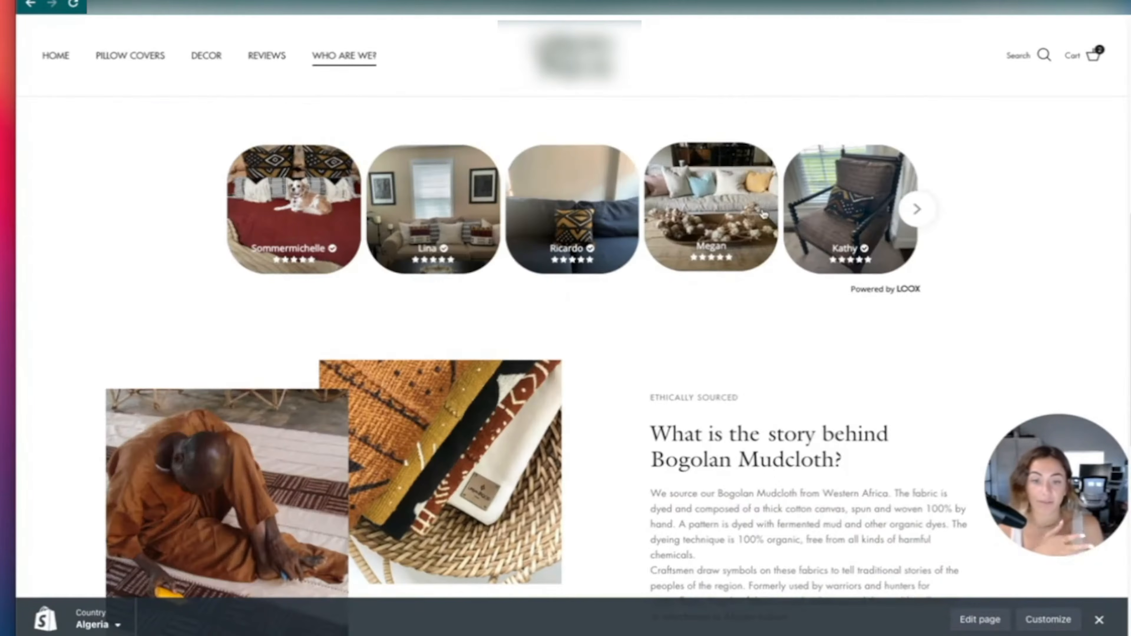
scroll(763, 214, up, 7)
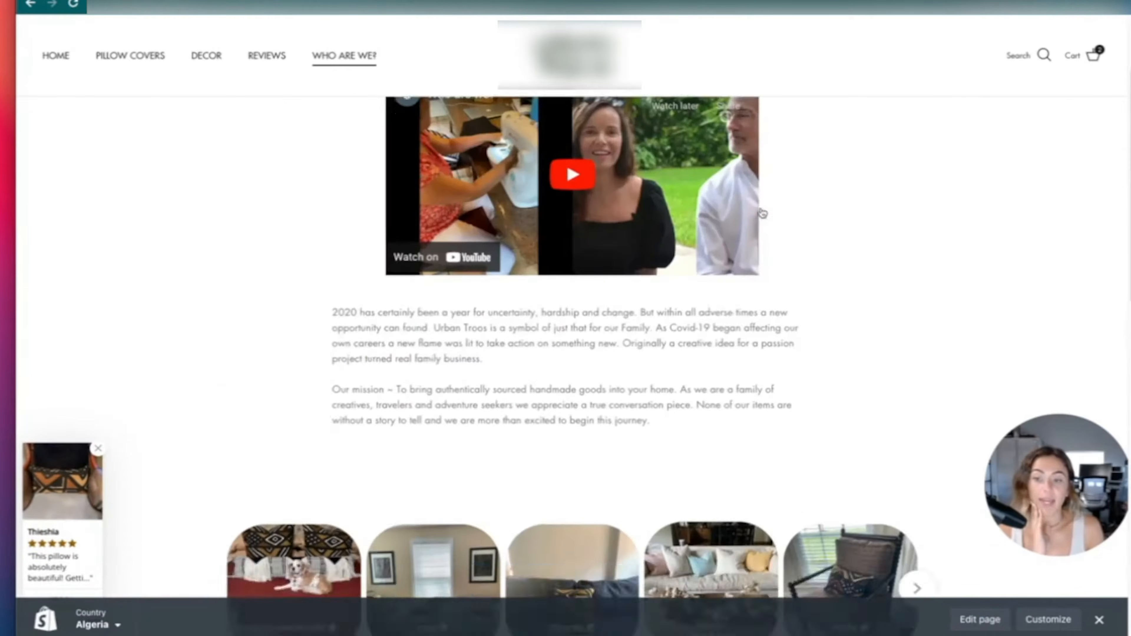
scroll(606, 445, down, 7)
scroll(626, 442, down, 8)
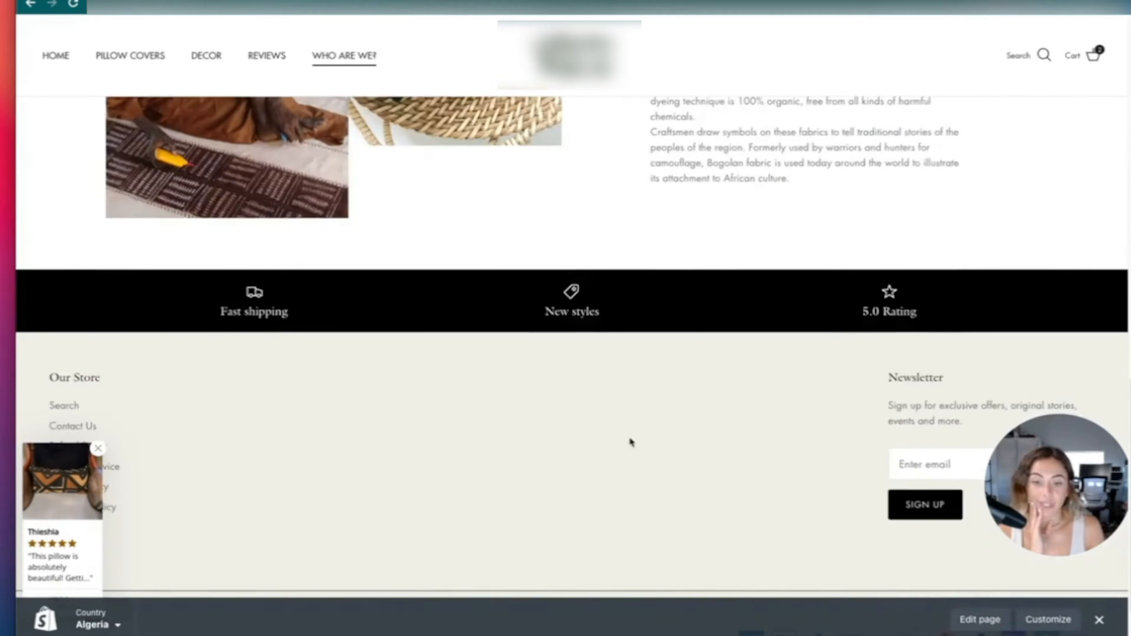
scroll(606, 392, up, 8)
scroll(606, 392, down, 5)
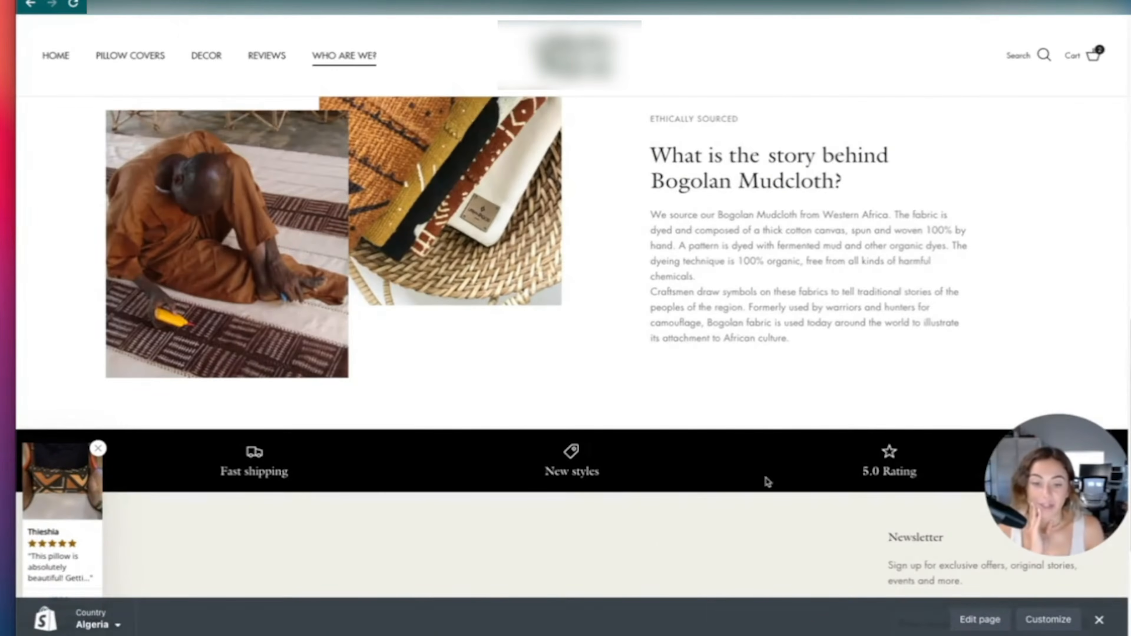
scroll(739, 517, up, 12)
Step: Return to the theme editor and try out the home page popup by setting its display mode to Enabled and back to Disabled
click(384, 2)
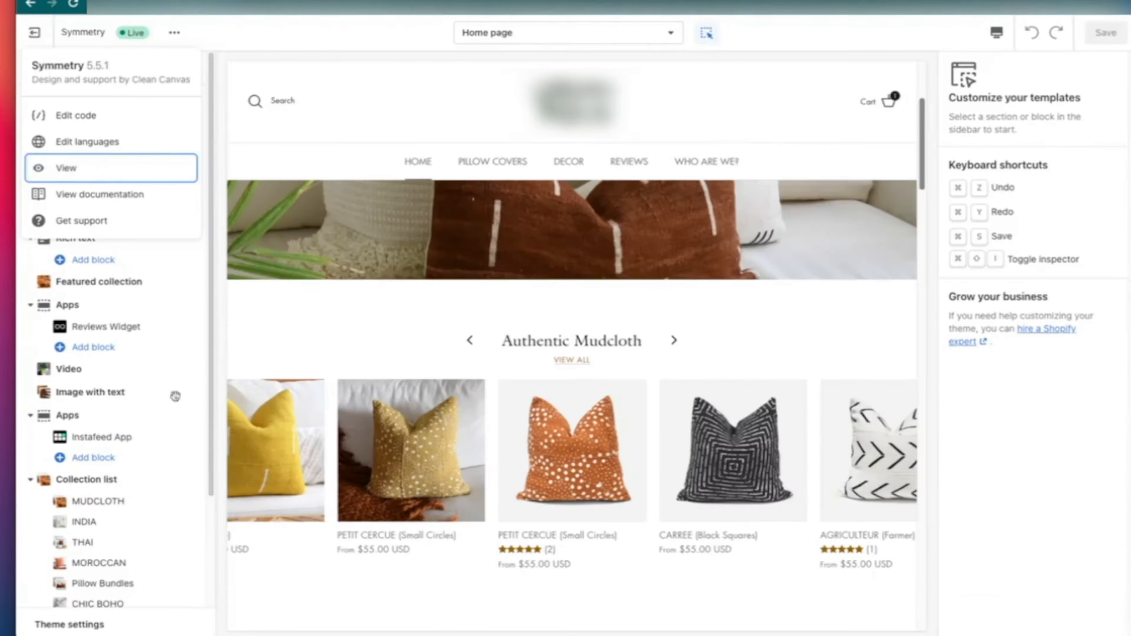
scroll(151, 539, down, 3)
click(70, 585)
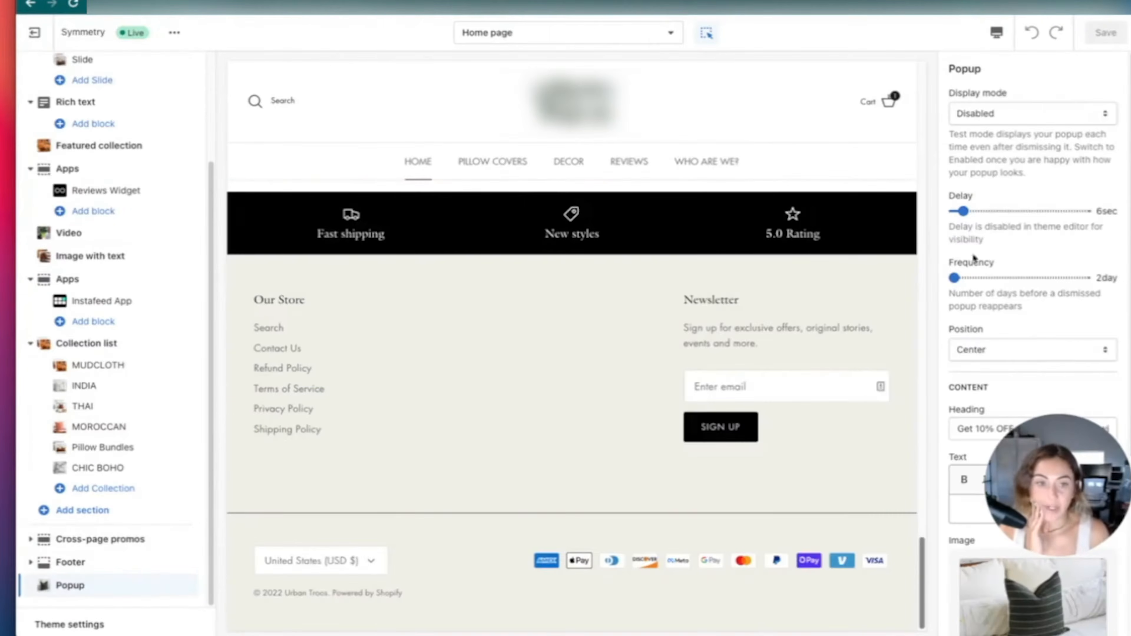
click(1008, 115)
click(996, 82)
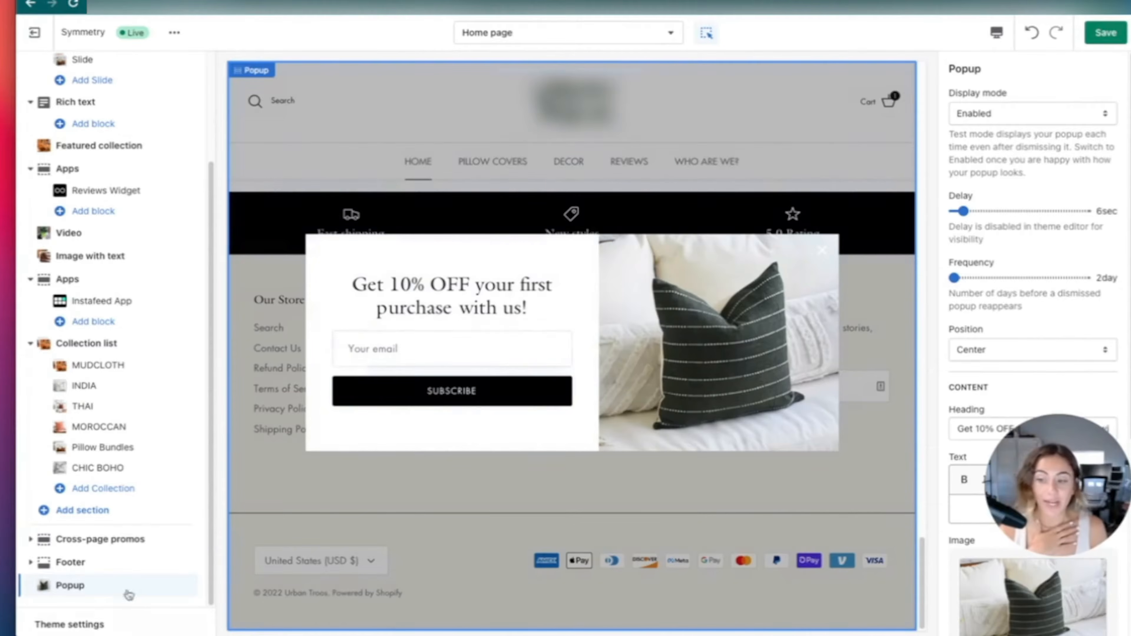
click(1021, 114)
click(1021, 142)
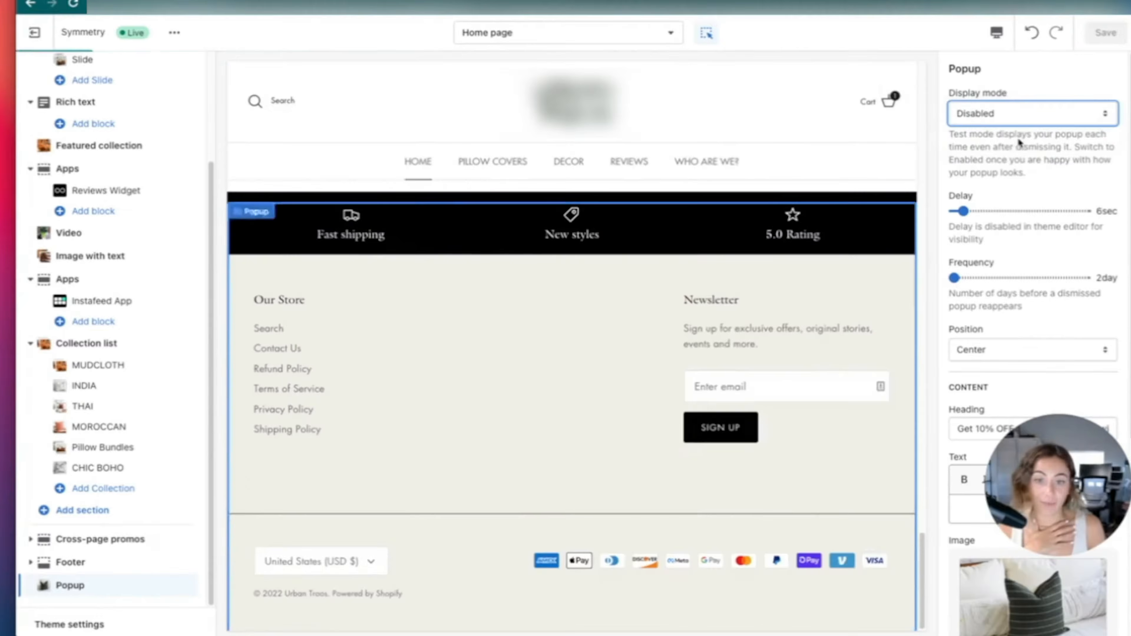
Step: Open the settings of the home page's Slideshow section
scroll(329, 334, up, 5)
scroll(337, 339, up, 10)
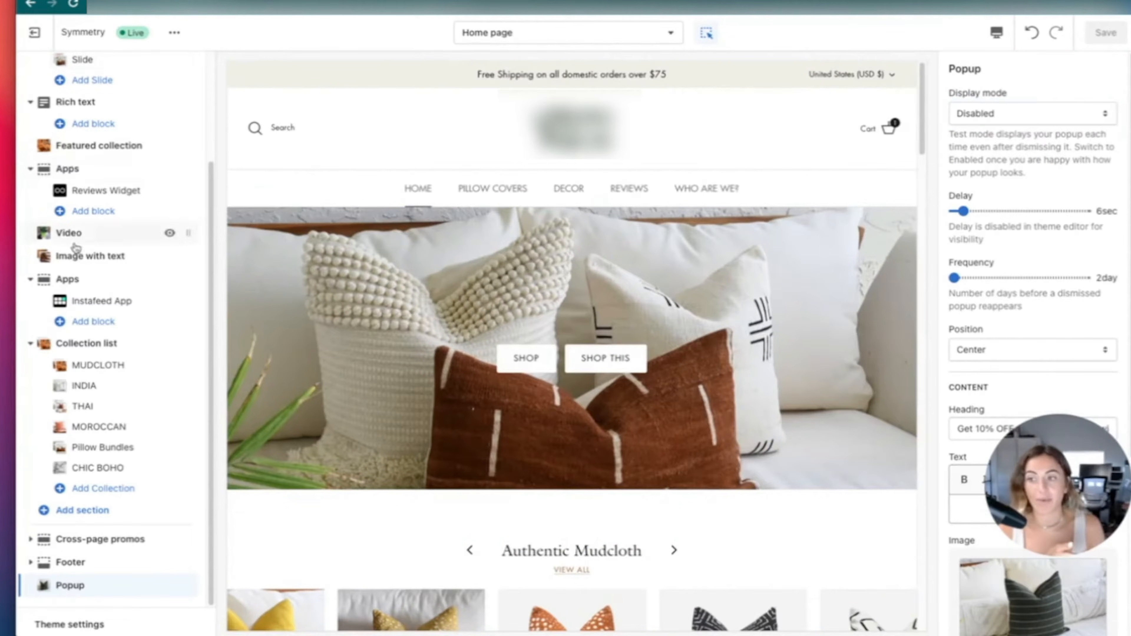
scroll(88, 249, up, 3)
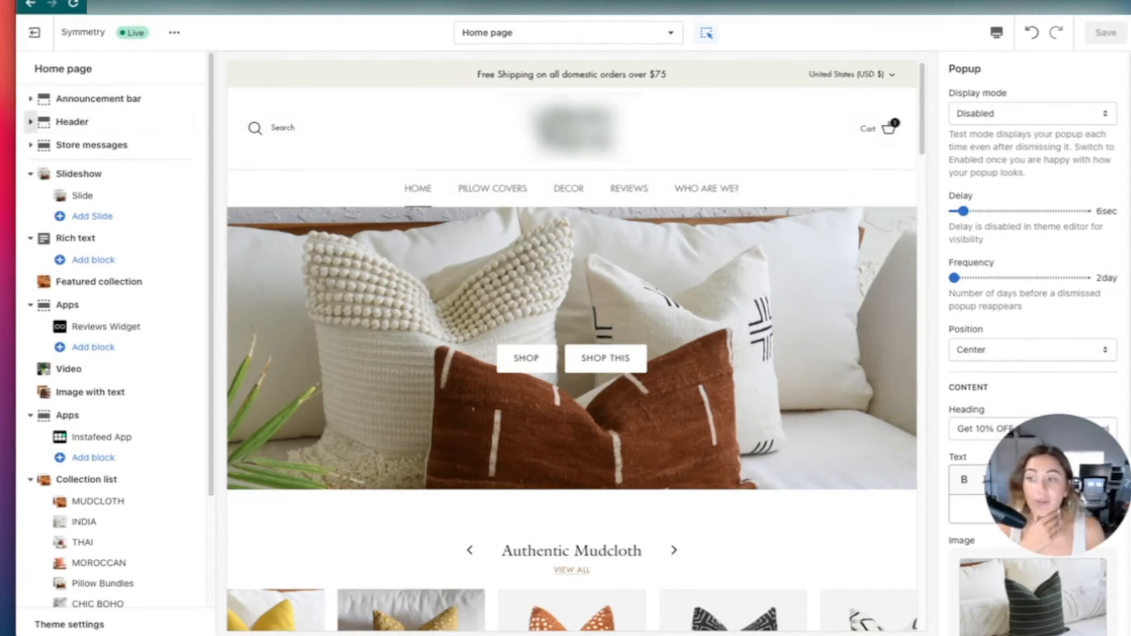
click(102, 172)
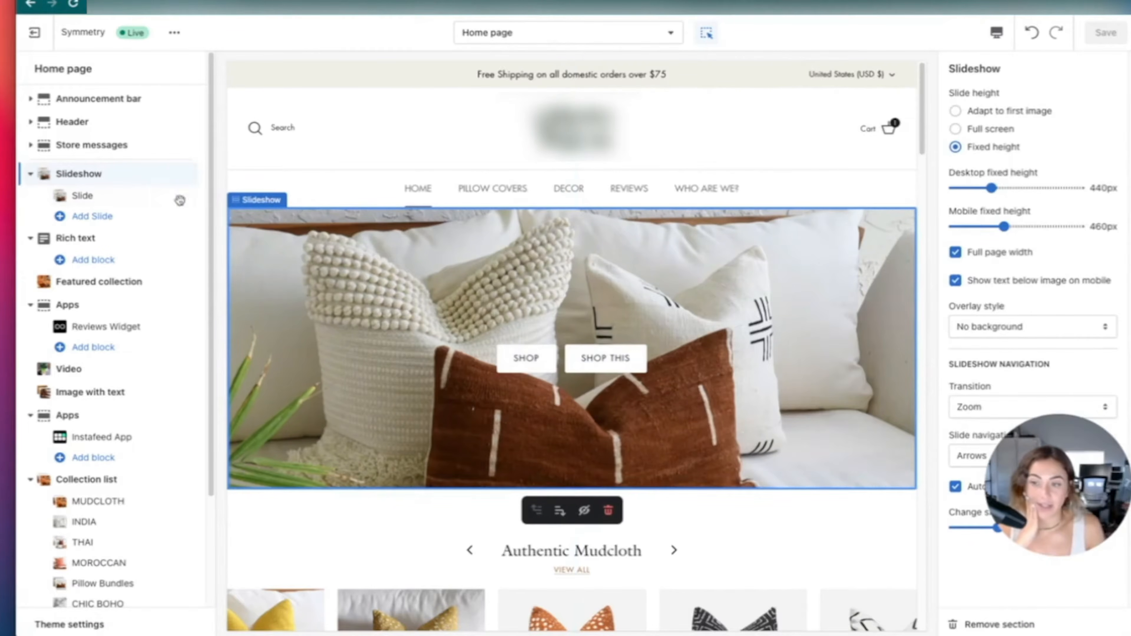
Step: Examine the home page's Rich text, Featured collection and reviews Apps sections along with their settings
click(94, 247)
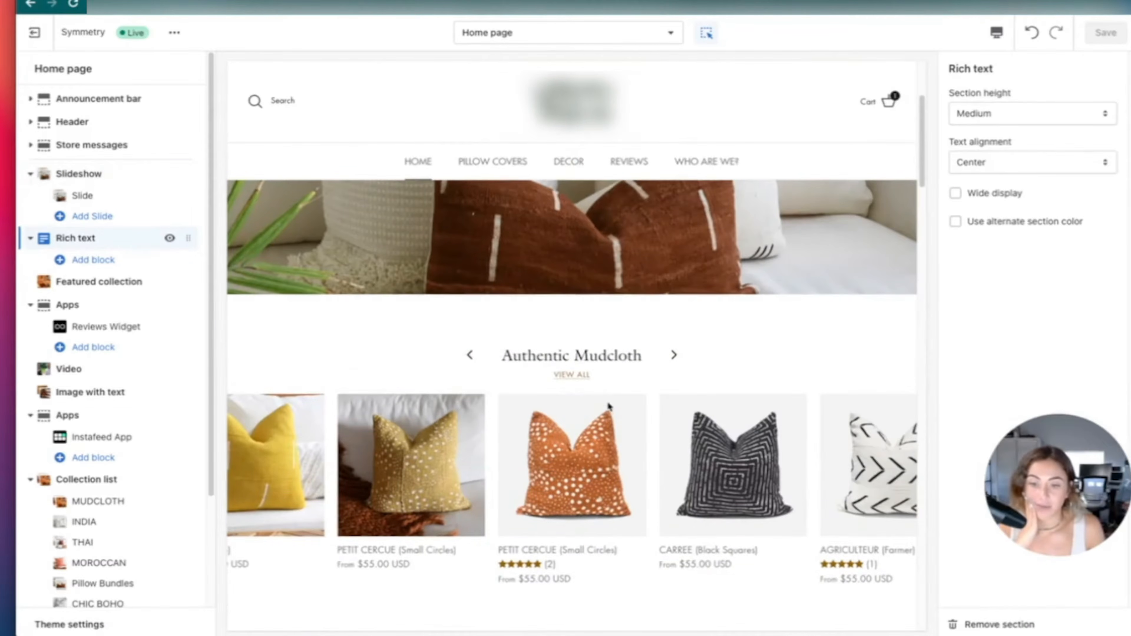
click(118, 285)
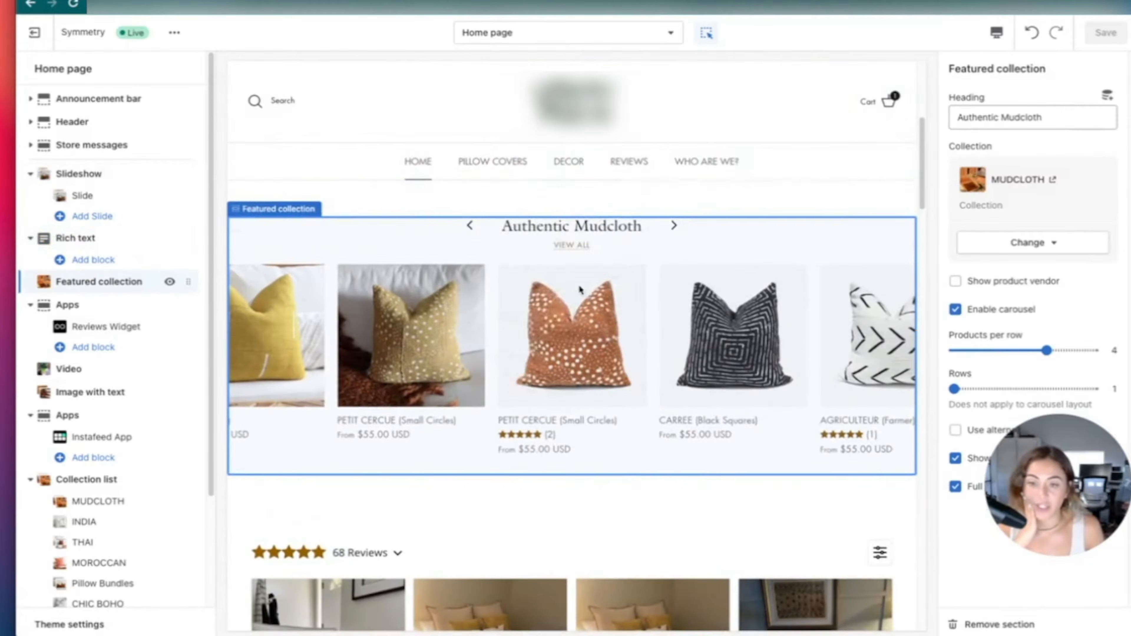
click(89, 307)
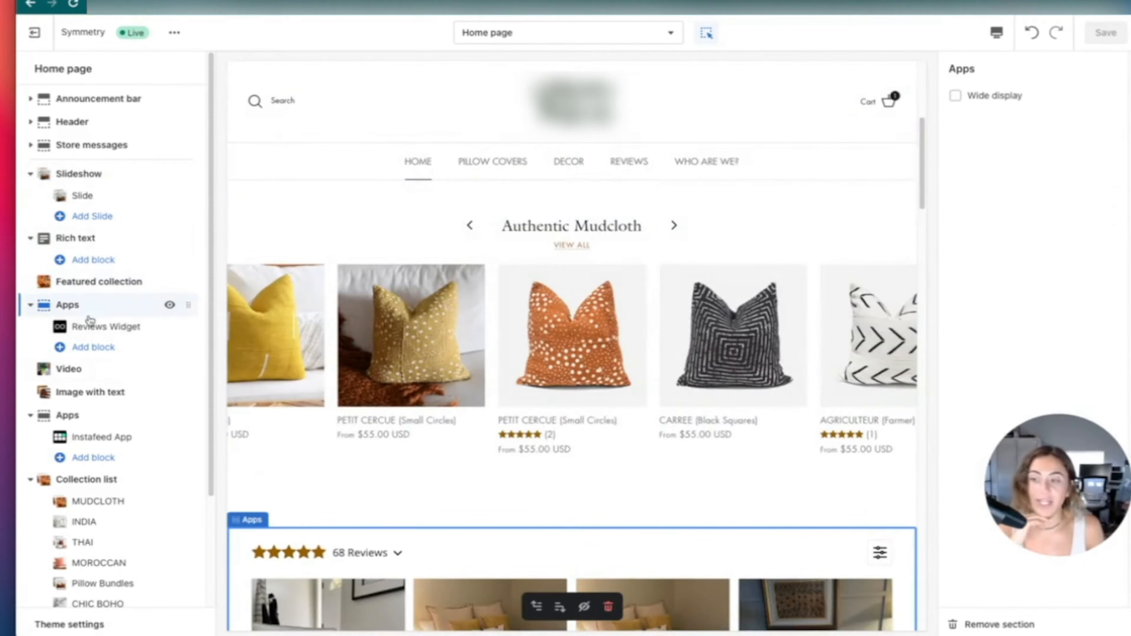
scroll(186, 391, down, 1)
scroll(303, 384, down, 15)
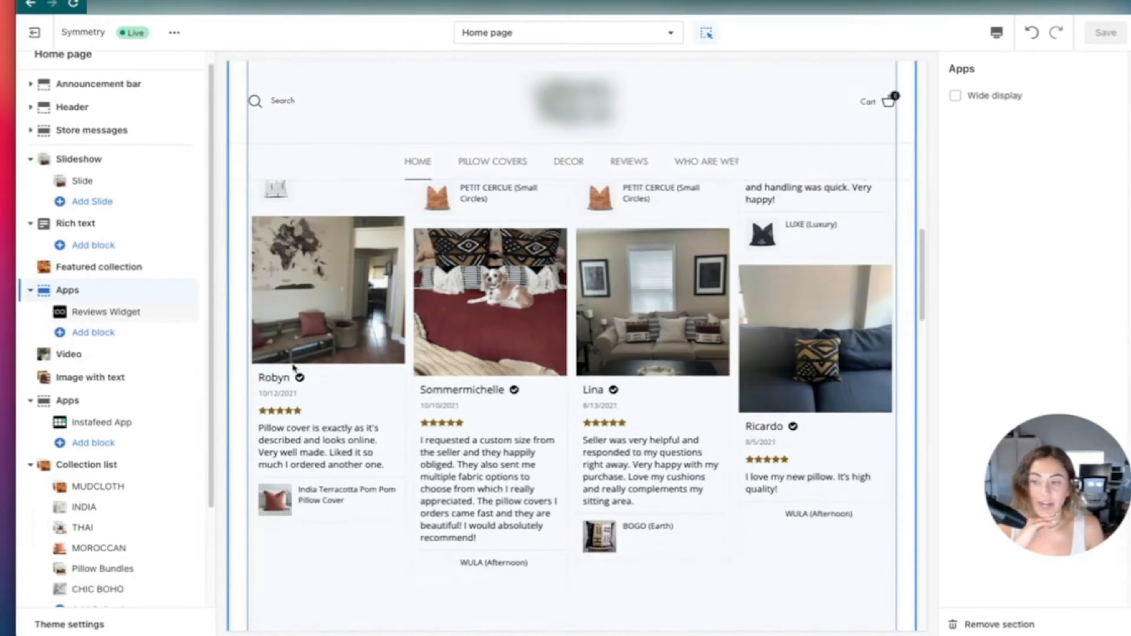
scroll(155, 223, up, 1)
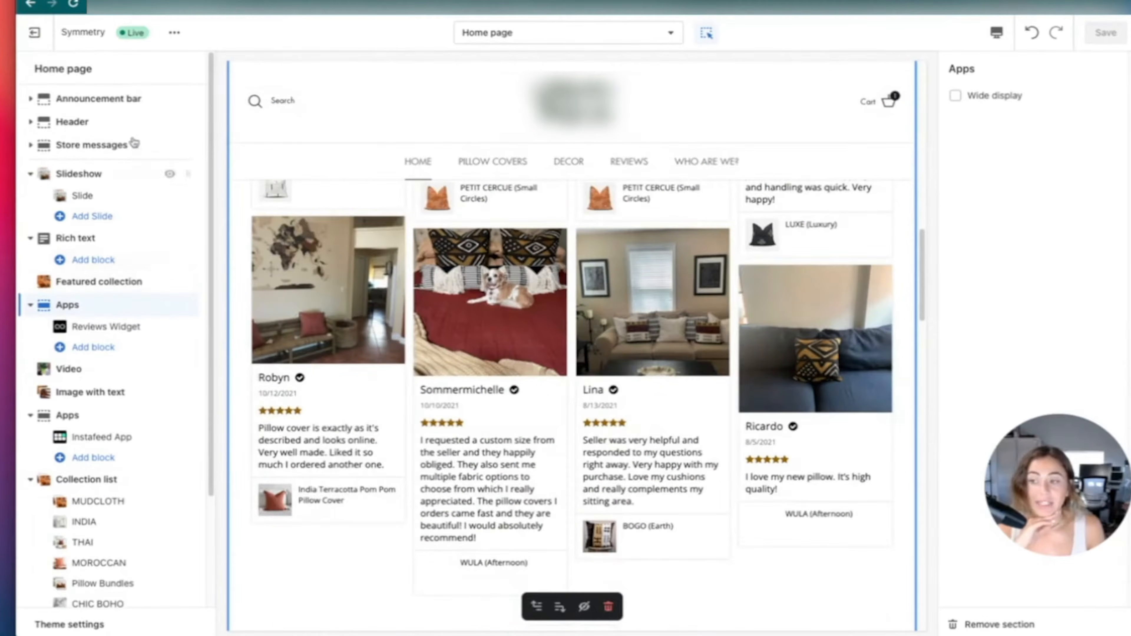
Step: Add a new slide to the home page's Slideshow section, below the existing slide
mouse_move(114, 197)
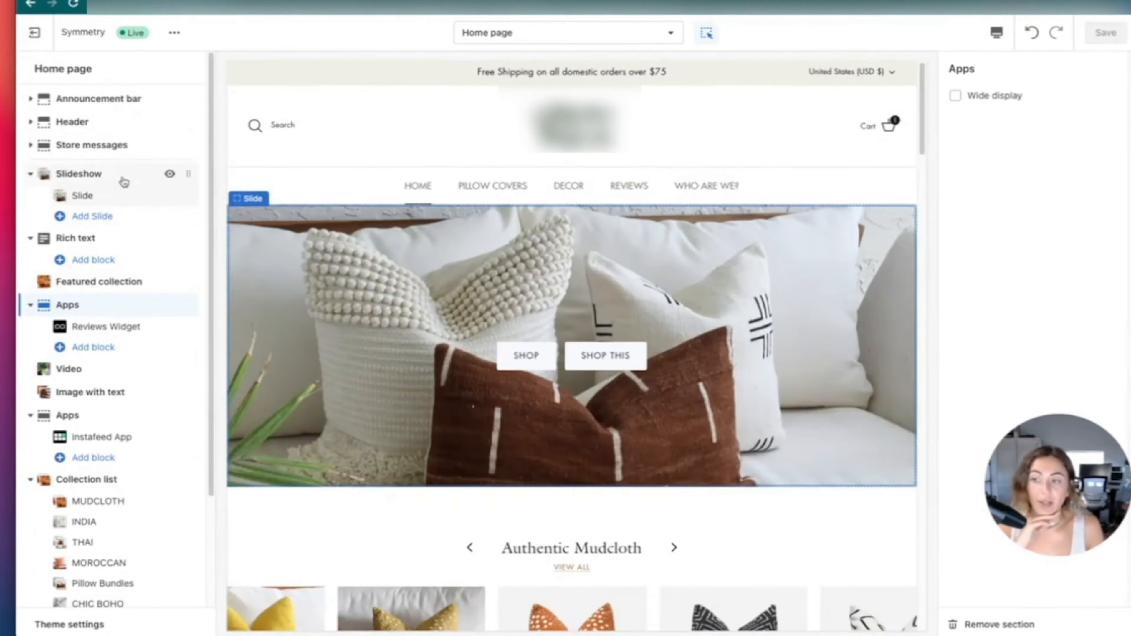
click(79, 174)
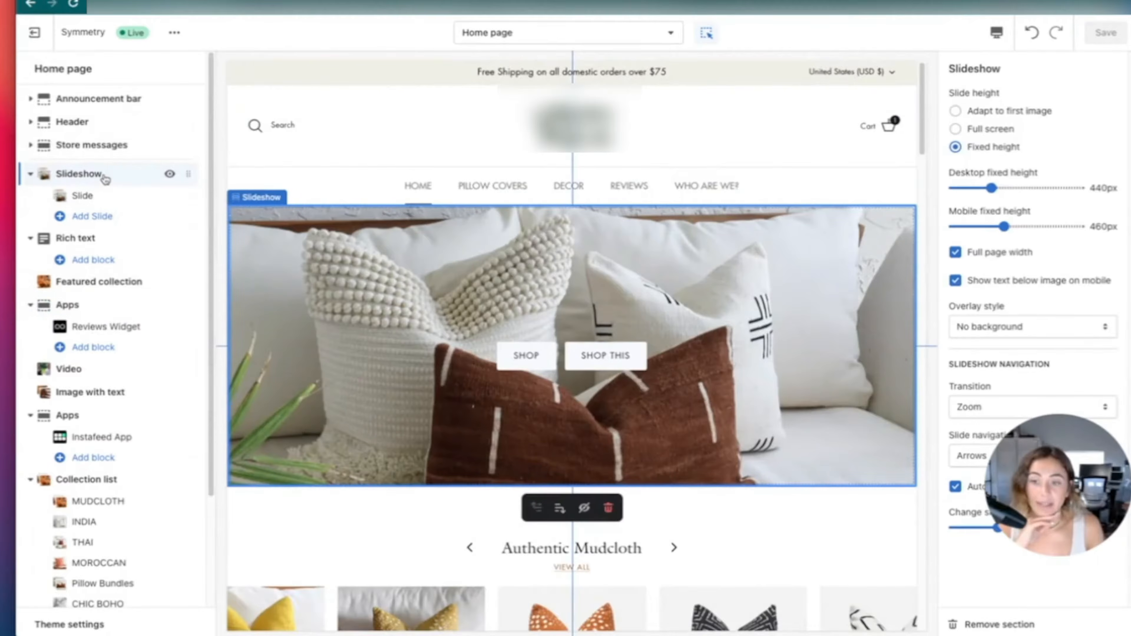
click(113, 202)
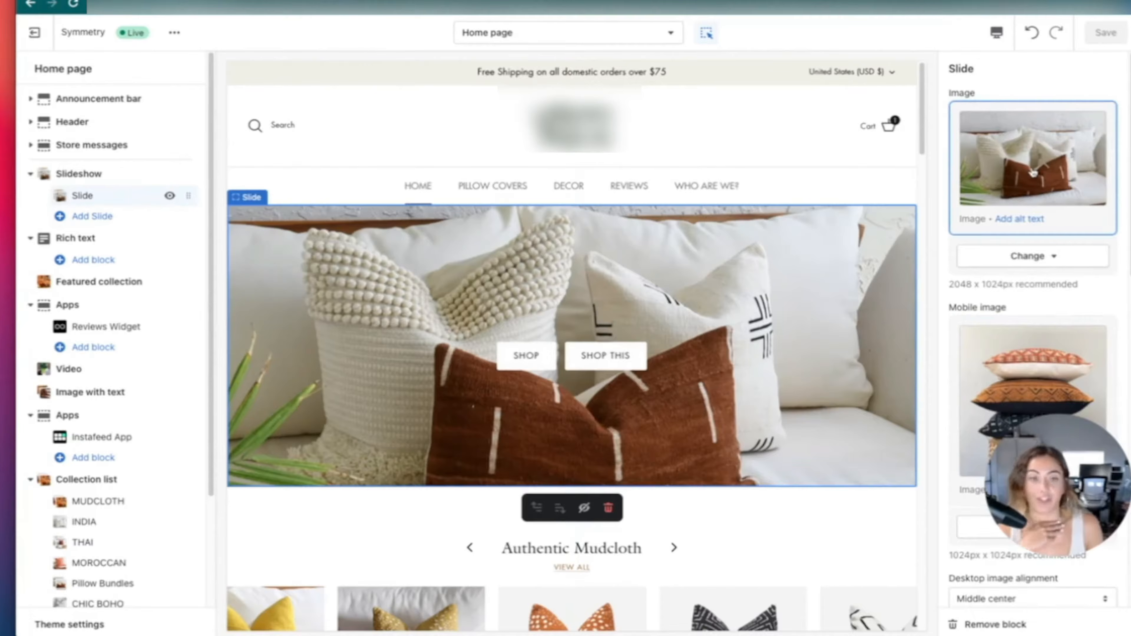
click(118, 217)
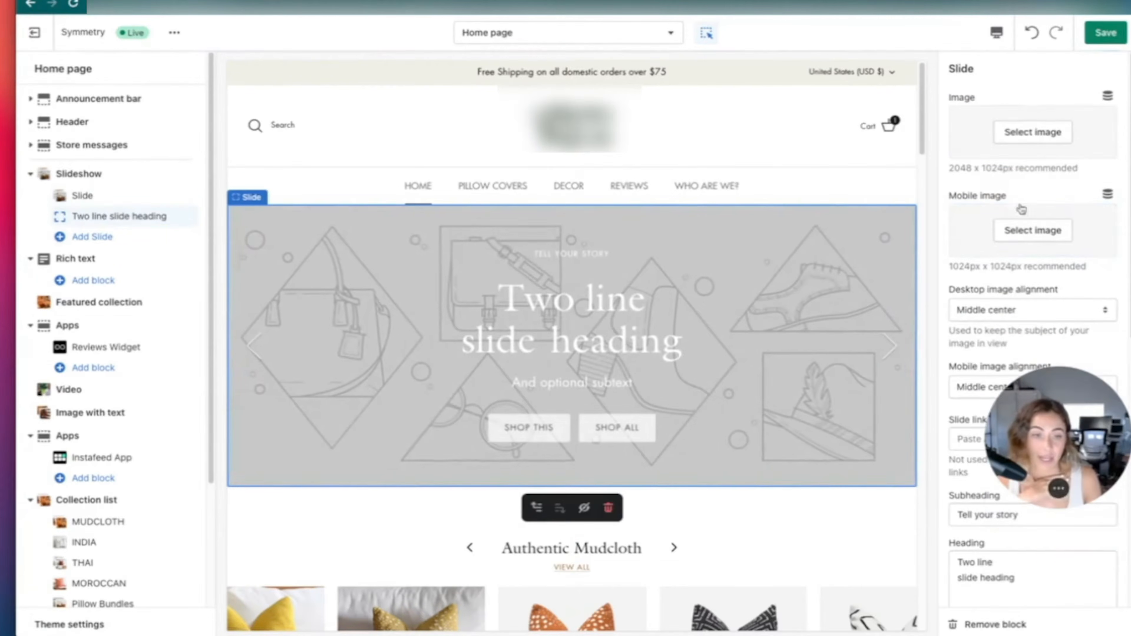
drag(1052, 409, 794, 67)
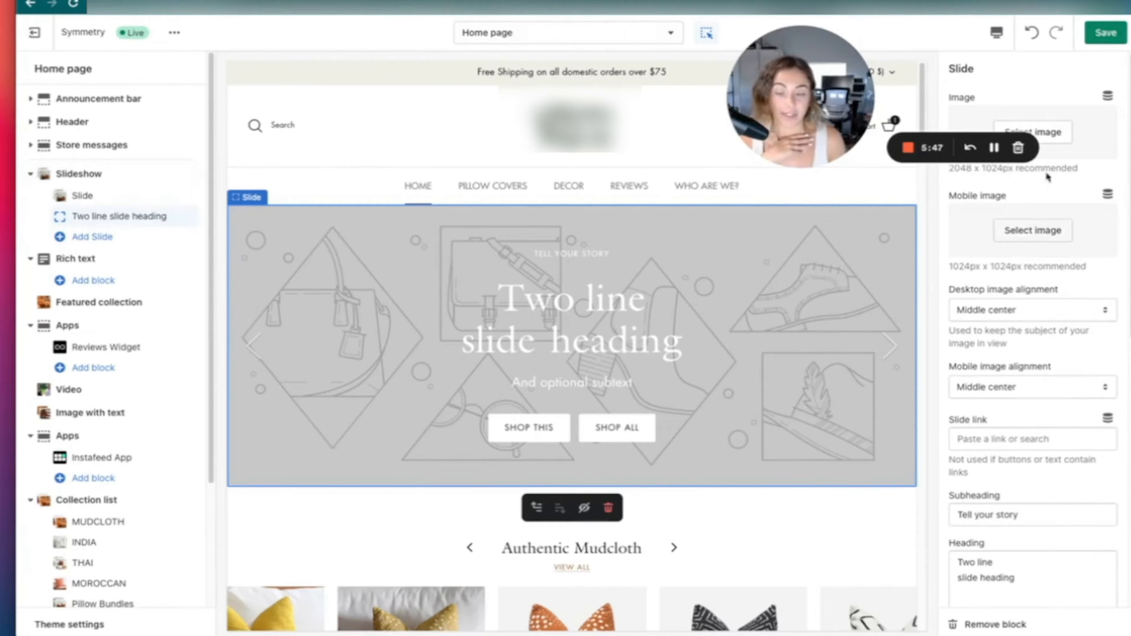
Step: Try a desktop fixed height of 480px for the slideshow, plus full screen and adapt to first image, ending on fixed height
click(89, 176)
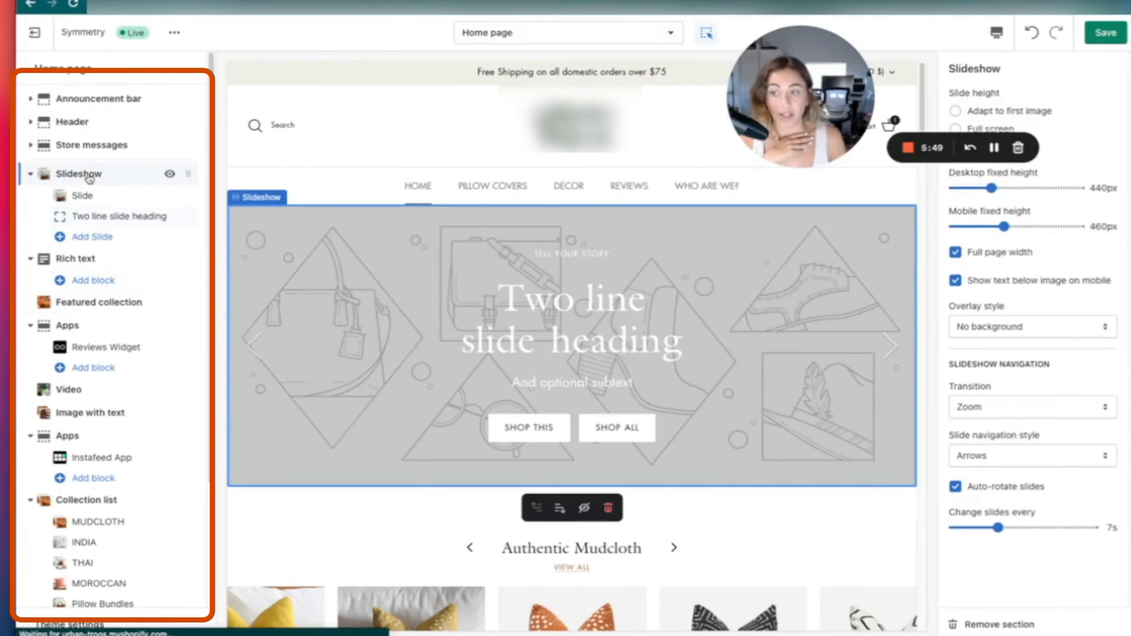
drag(806, 82, 547, 77)
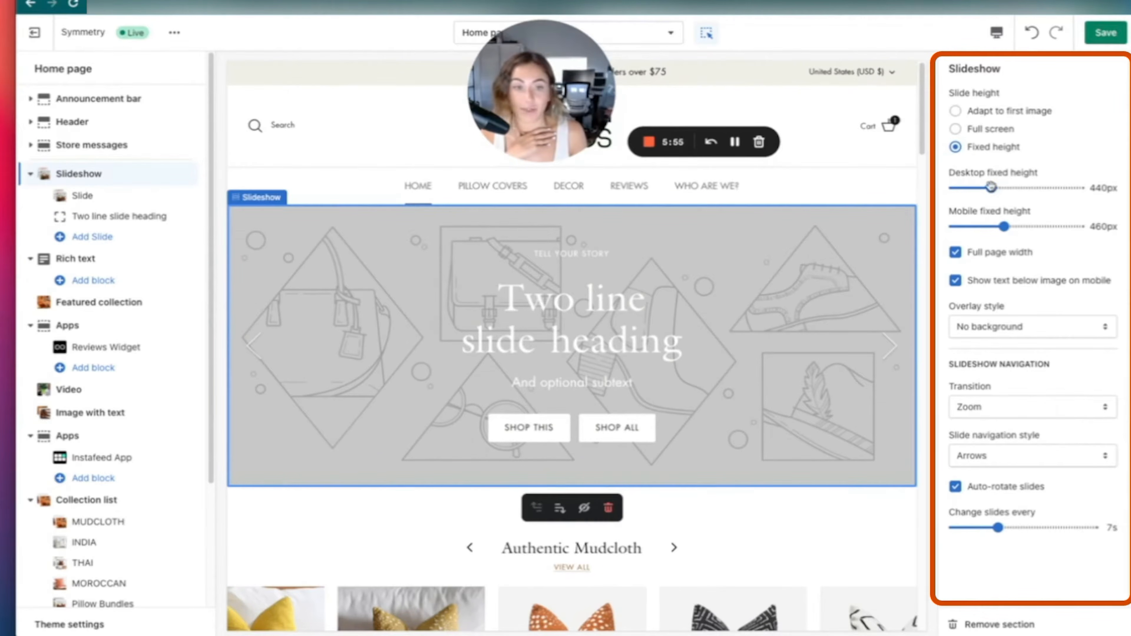
drag(991, 187, 1054, 188)
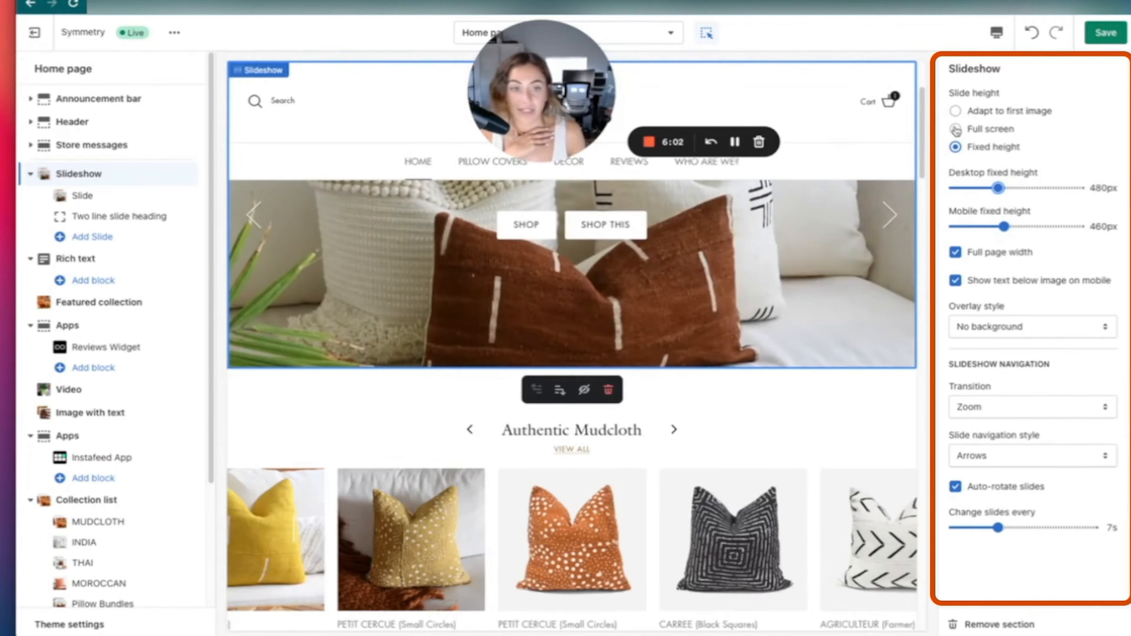
click(956, 129)
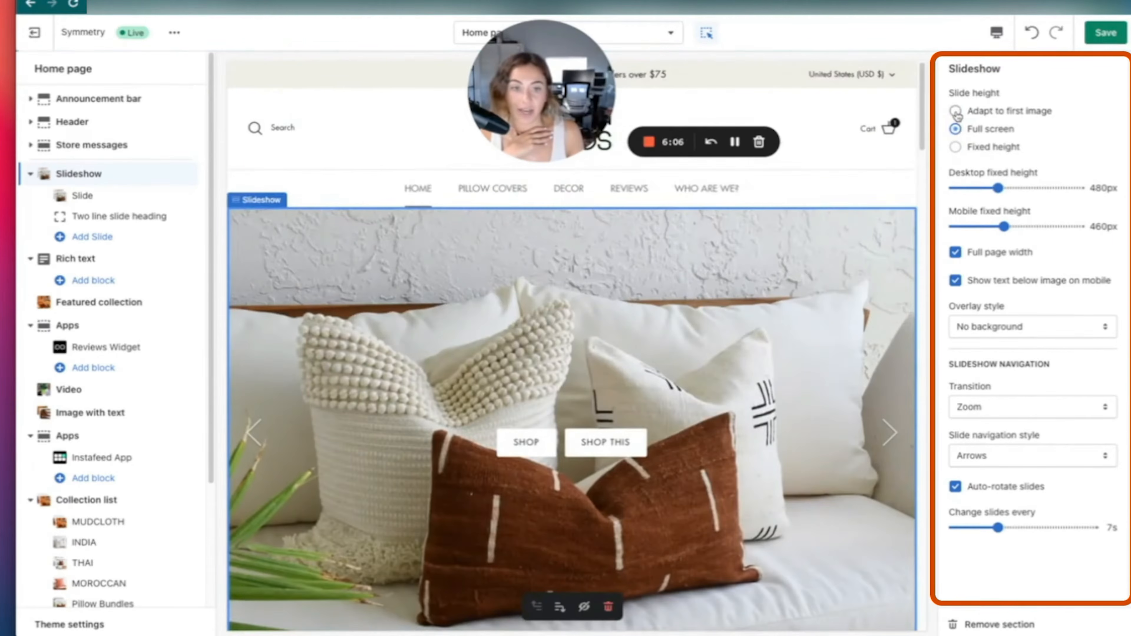
click(956, 112)
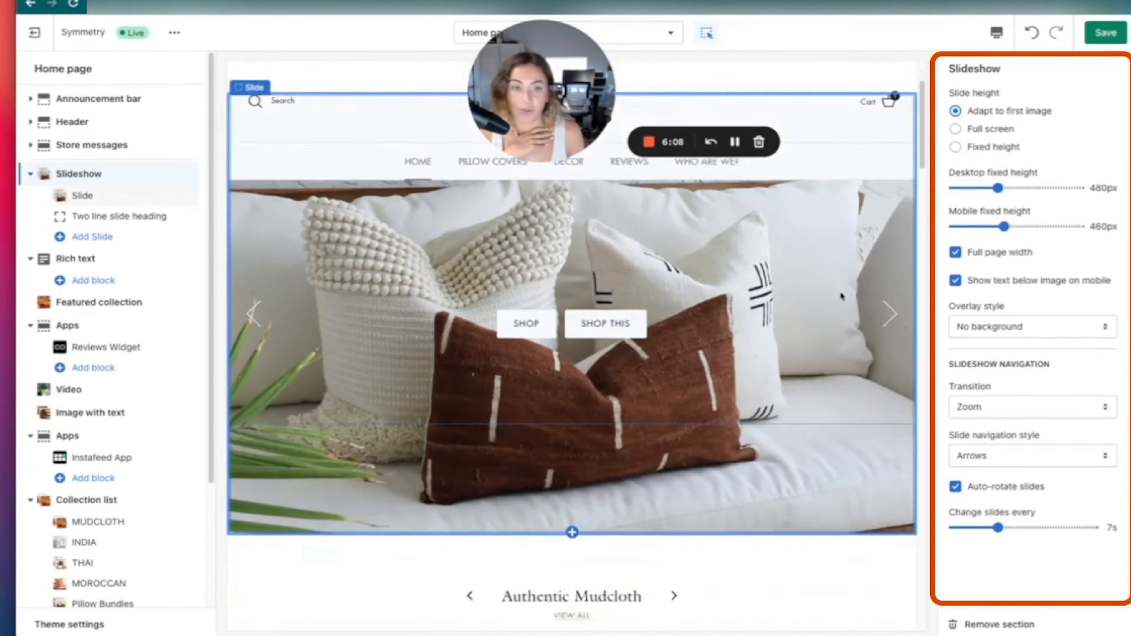
click(956, 147)
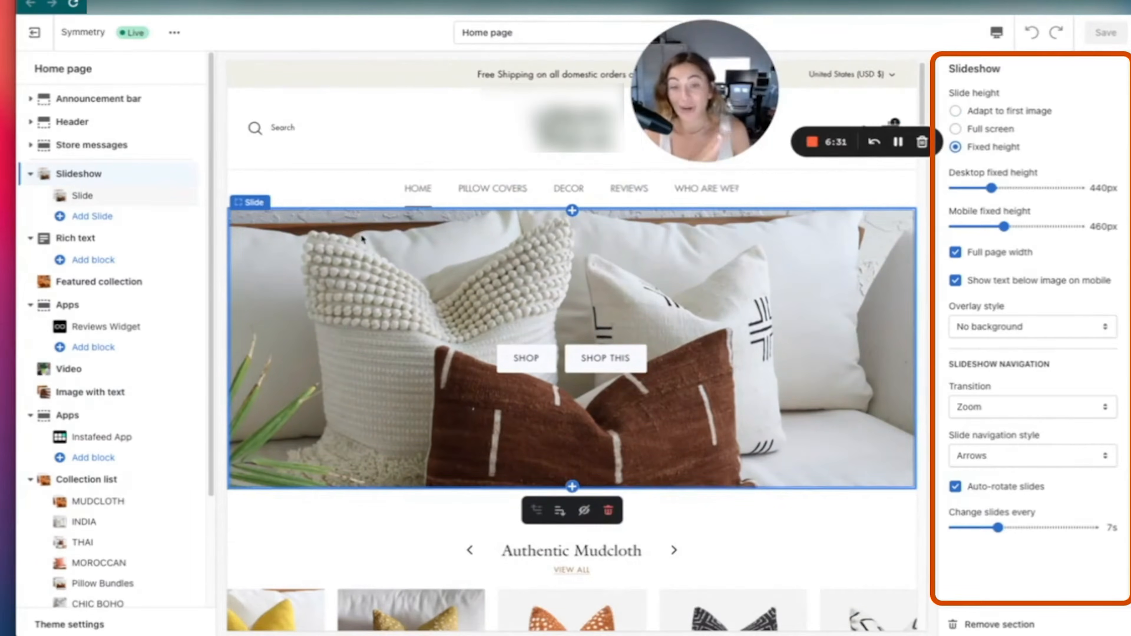
Step: Open the Video section and examine its link, heading, text, cover image and layout settings
scroll(712, 246, down, 4)
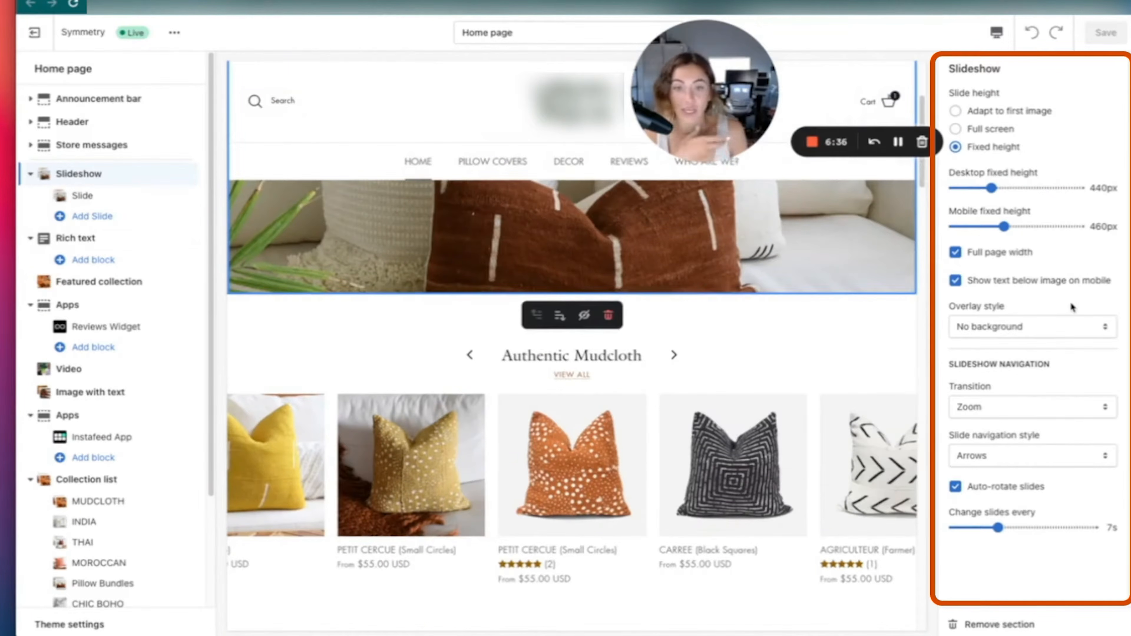
click(116, 378)
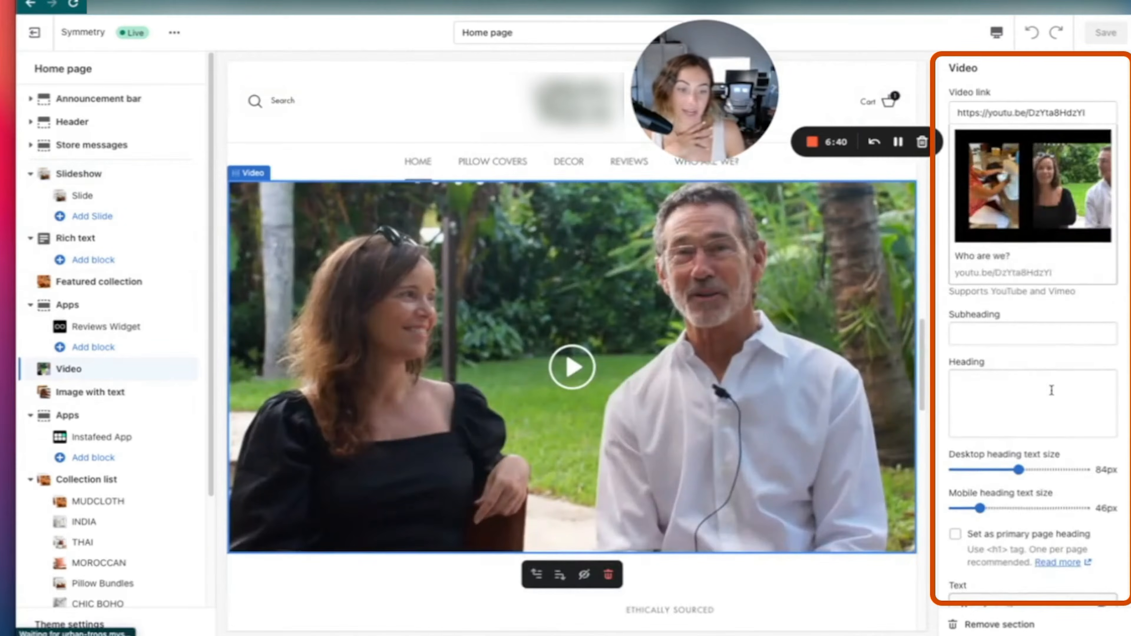
scroll(1051, 391, down, 5)
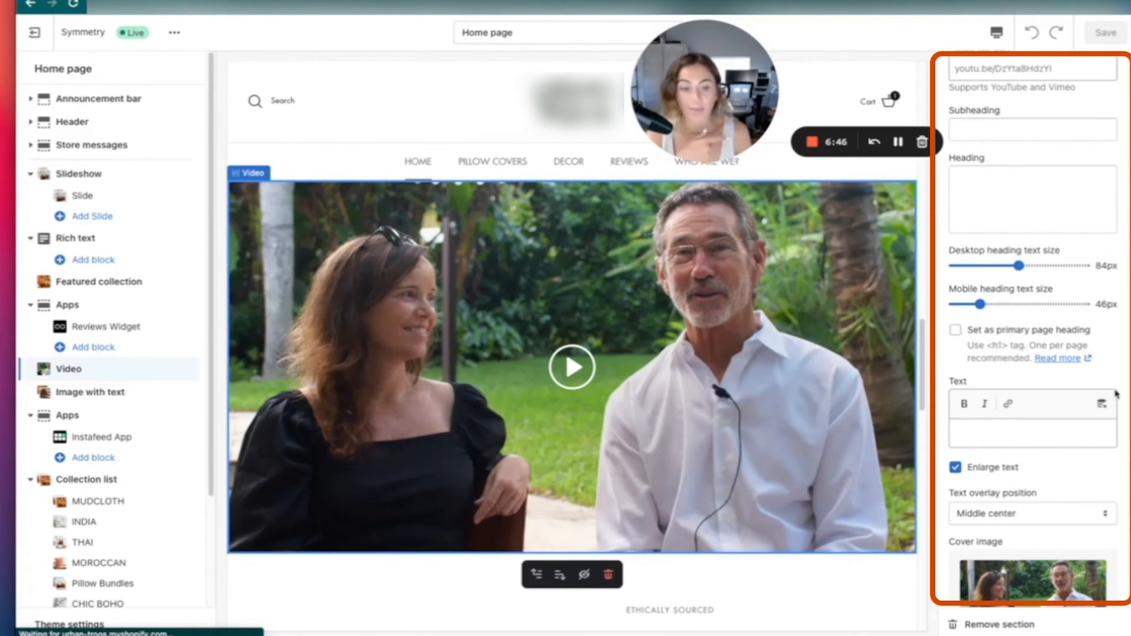
scroll(1109, 392, down, 7)
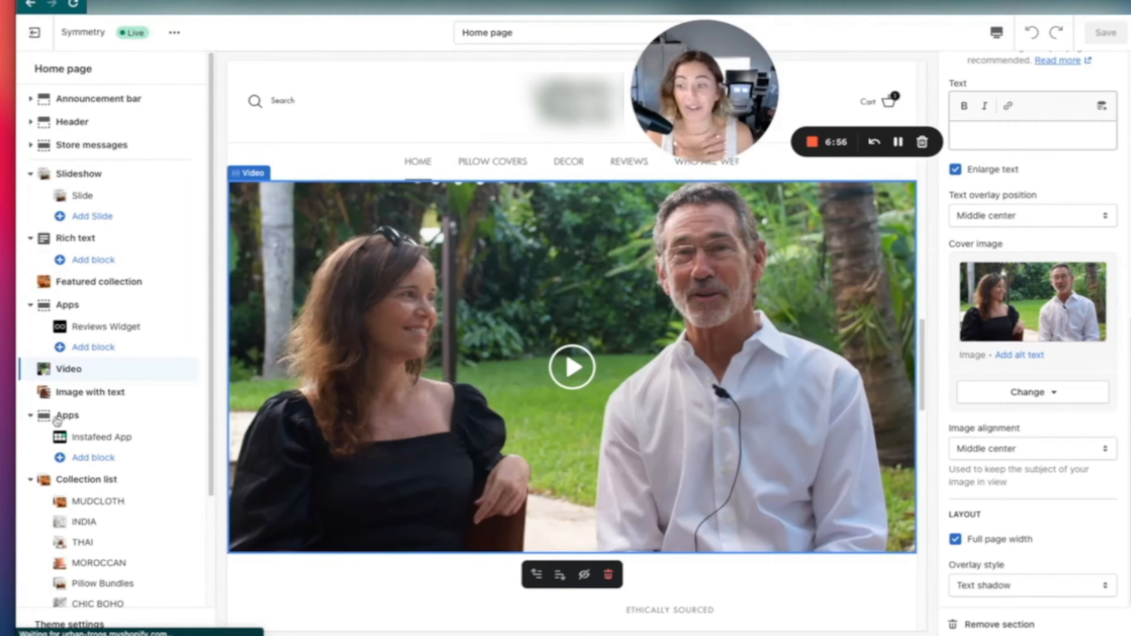
Step: Move the THAI collection above INDIA in the Collection list section
scroll(78, 456, down, 3)
click(87, 361)
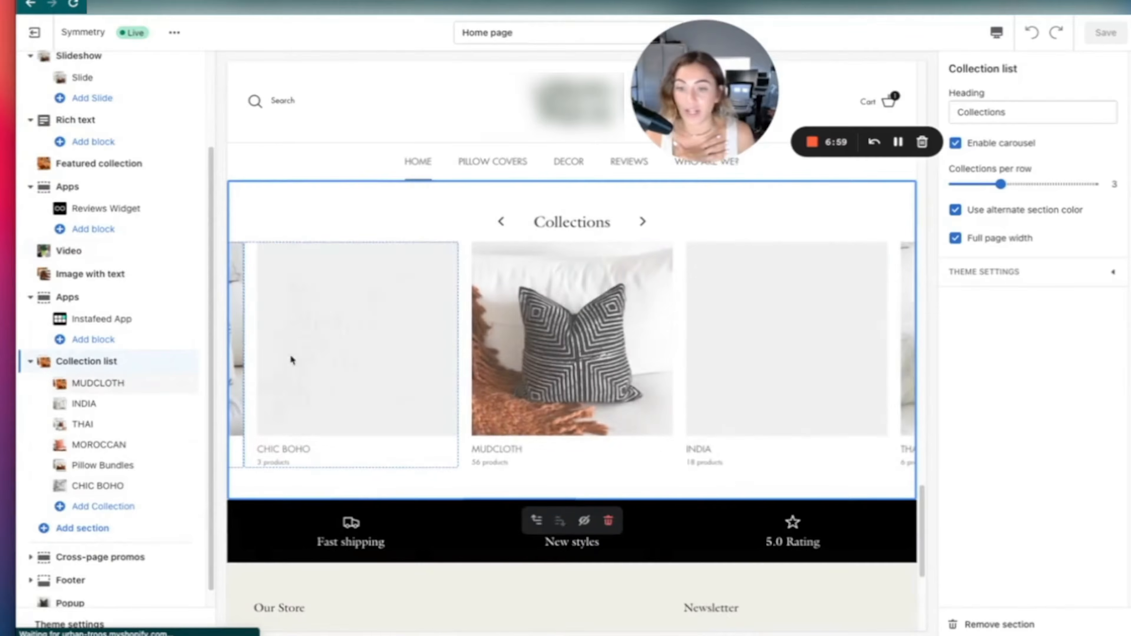
scroll(121, 424, down, 1)
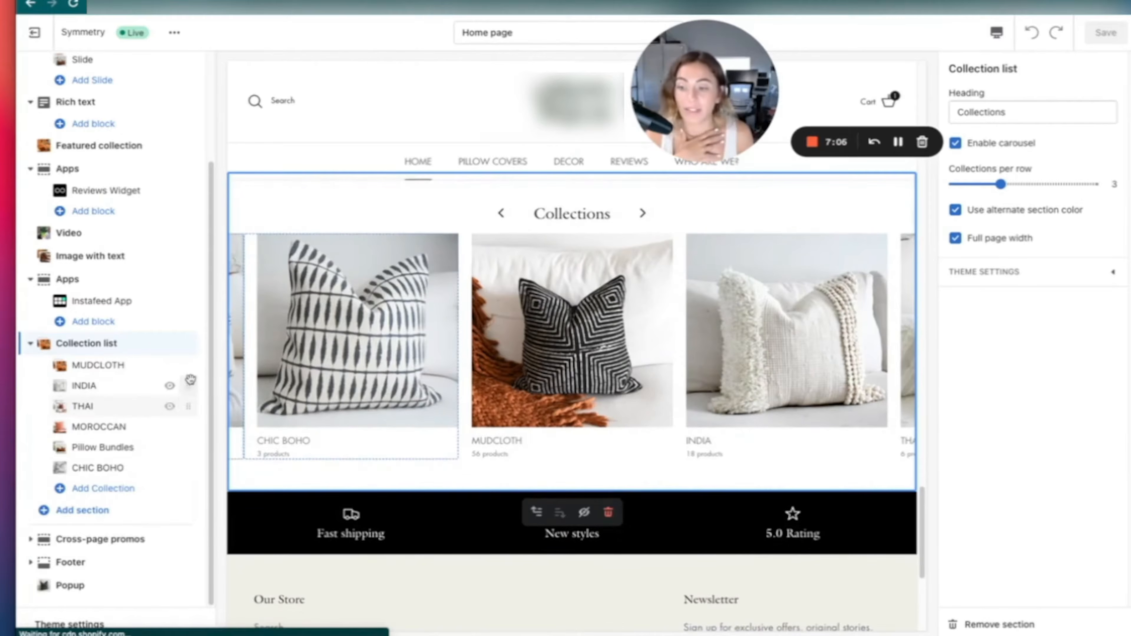
drag(191, 384, 161, 401)
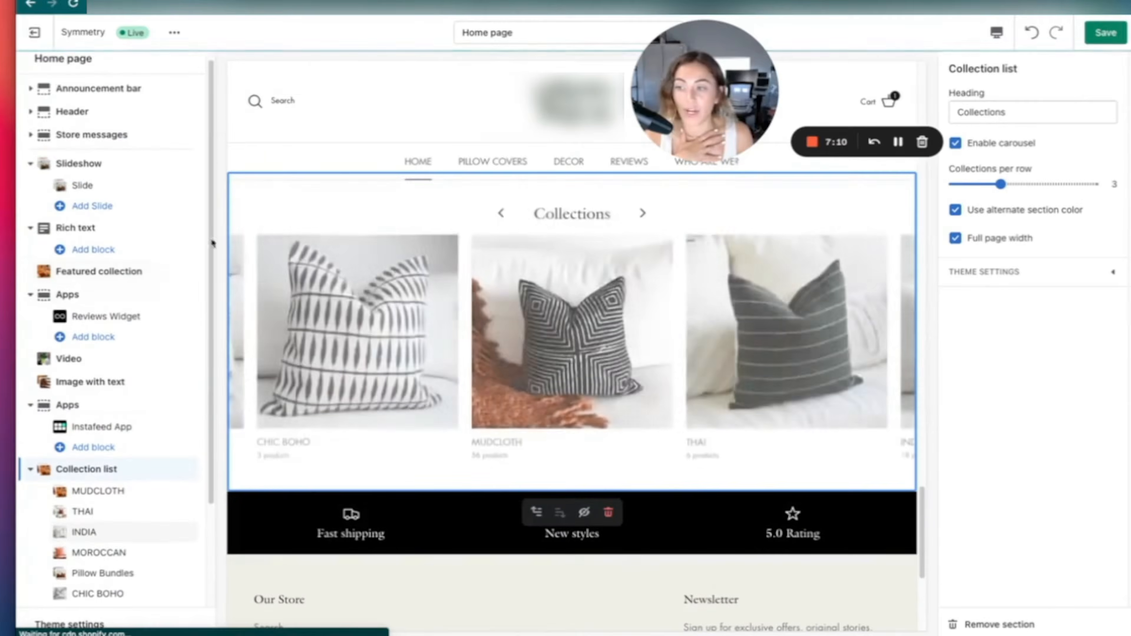
mouse_move(188, 359)
mouse_down()
mouse_move(161, 308)
mouse_move(187, 339)
mouse_up()
scroll(134, 436, down, 3)
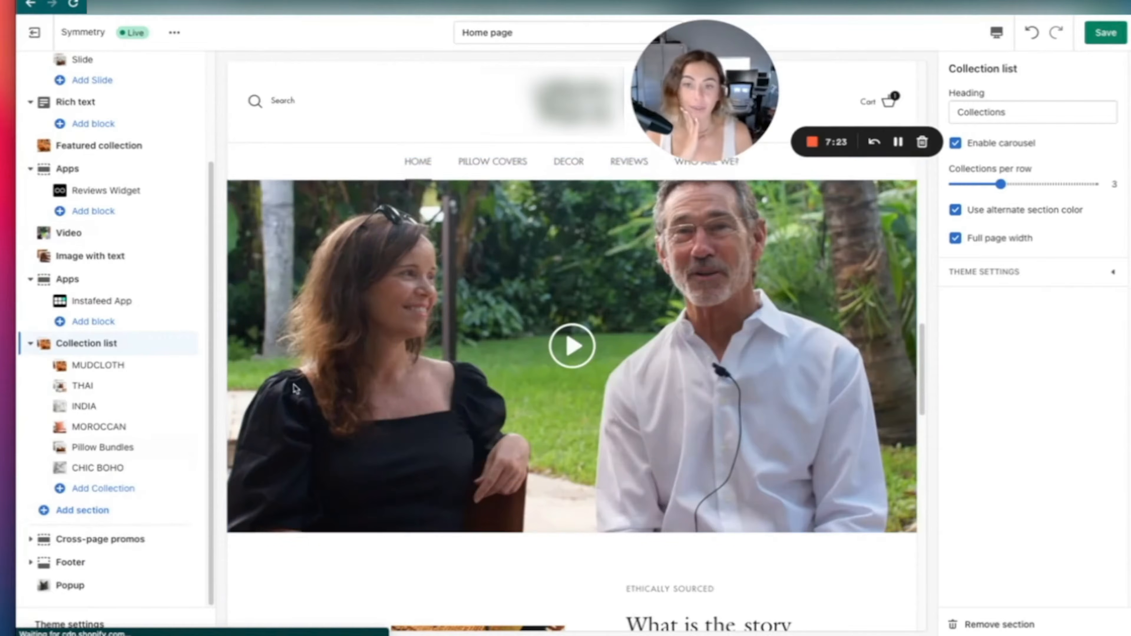
Step: Browse the theme and app sections available to add to the home page, without adding one
scroll(292, 390, up, 20)
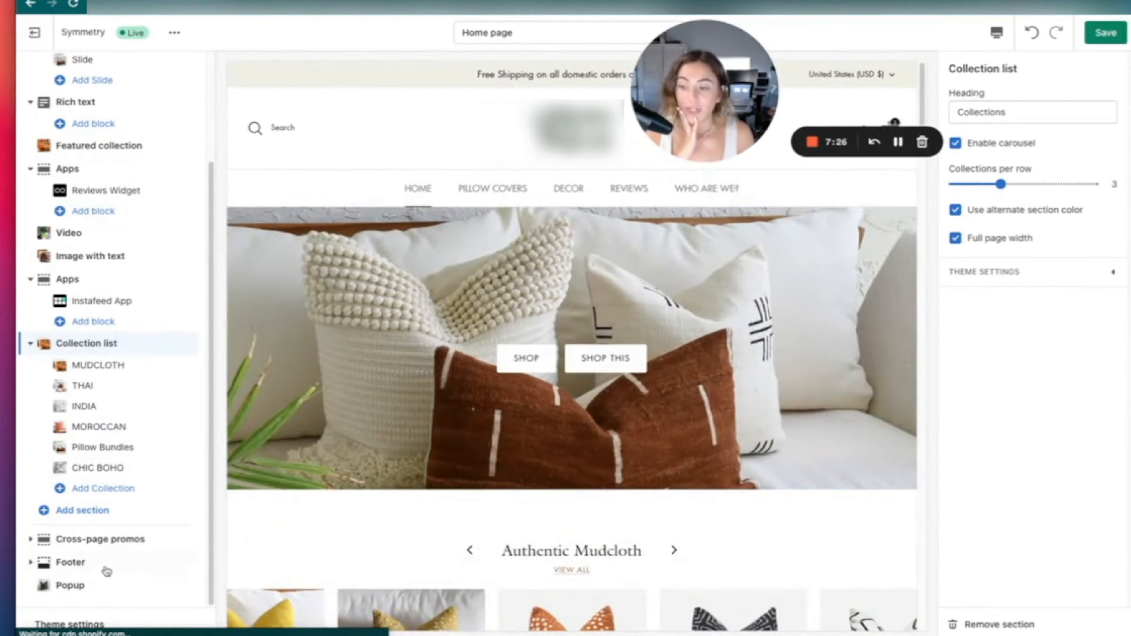
click(82, 511)
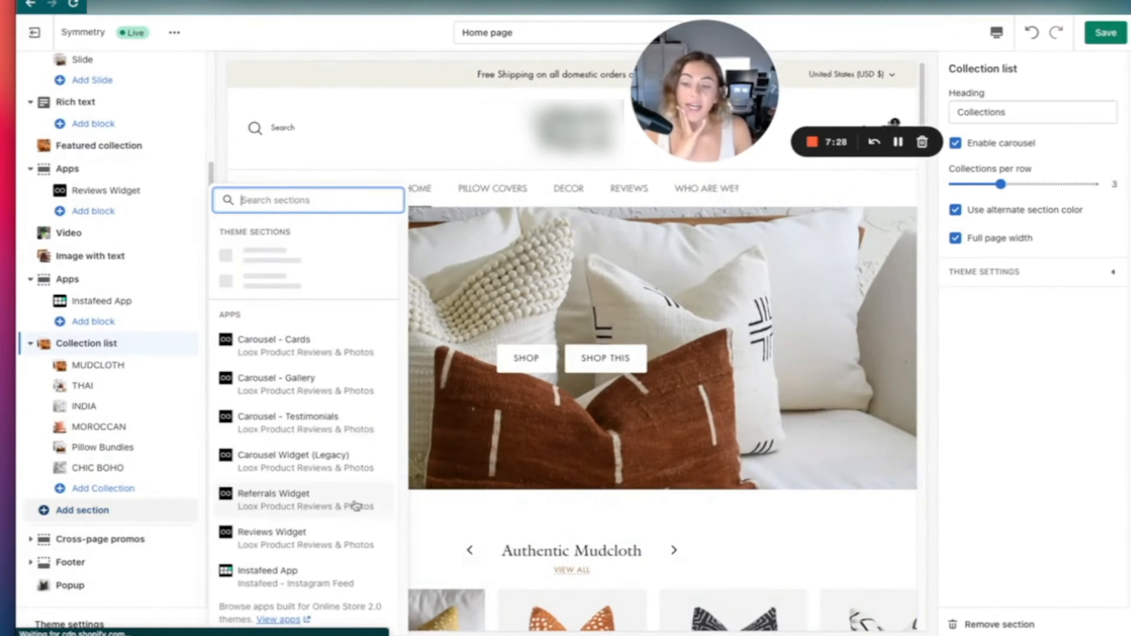
scroll(267, 348, down, 5)
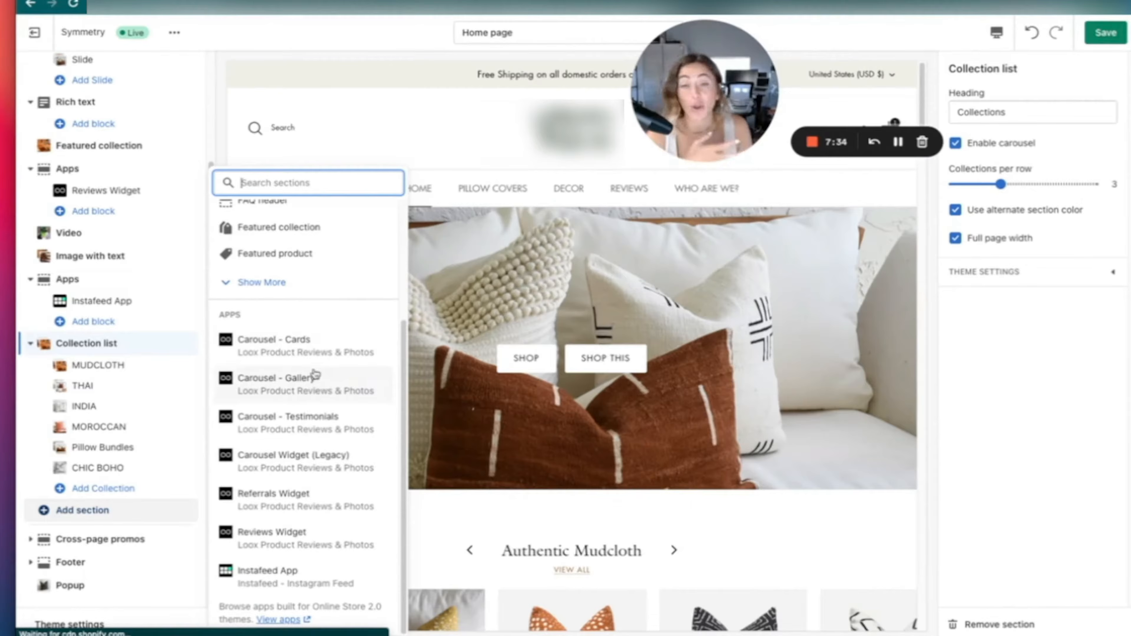
click(455, 154)
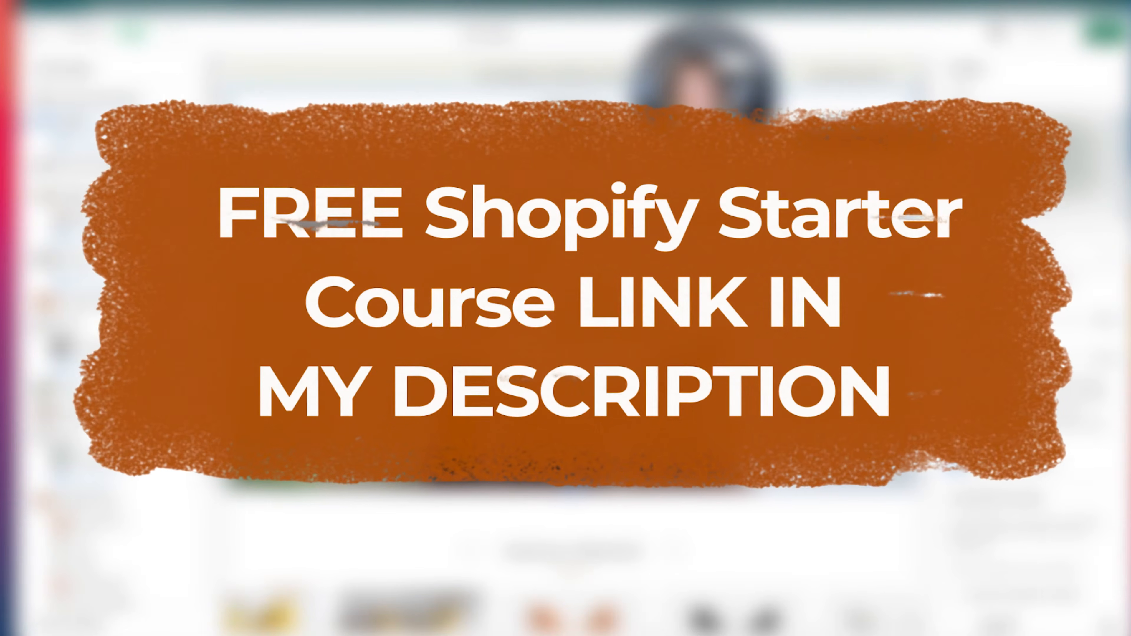
Step: Review the home page preview, examining the featured collection, customer reviews, Instagram feed and collections
scroll(569, 339, down, 10)
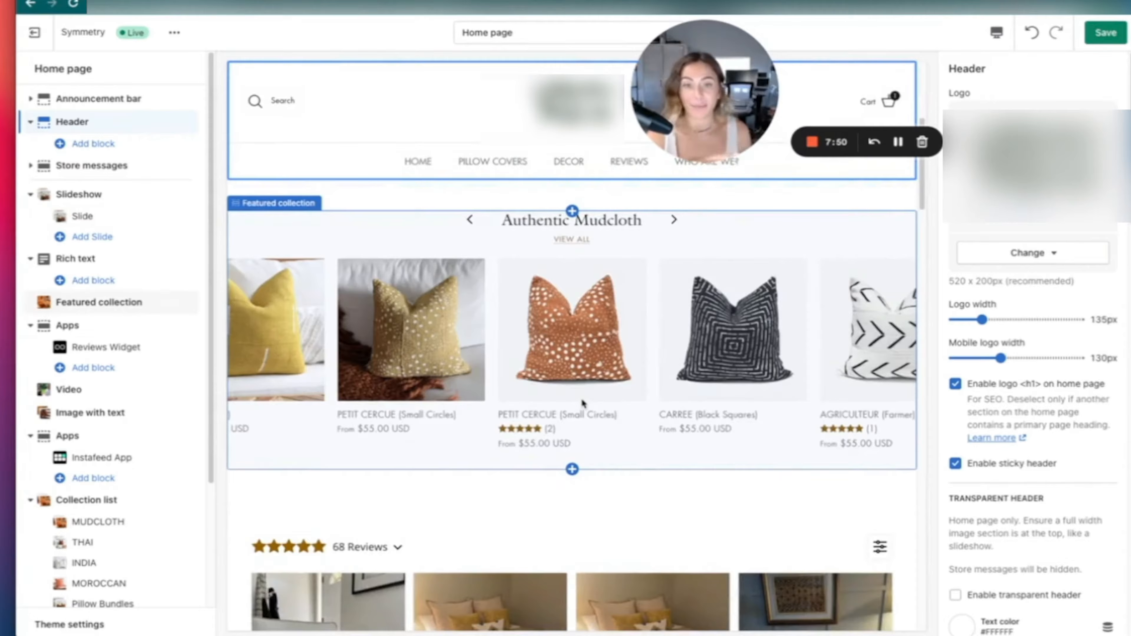
scroll(385, 341, down, 10)
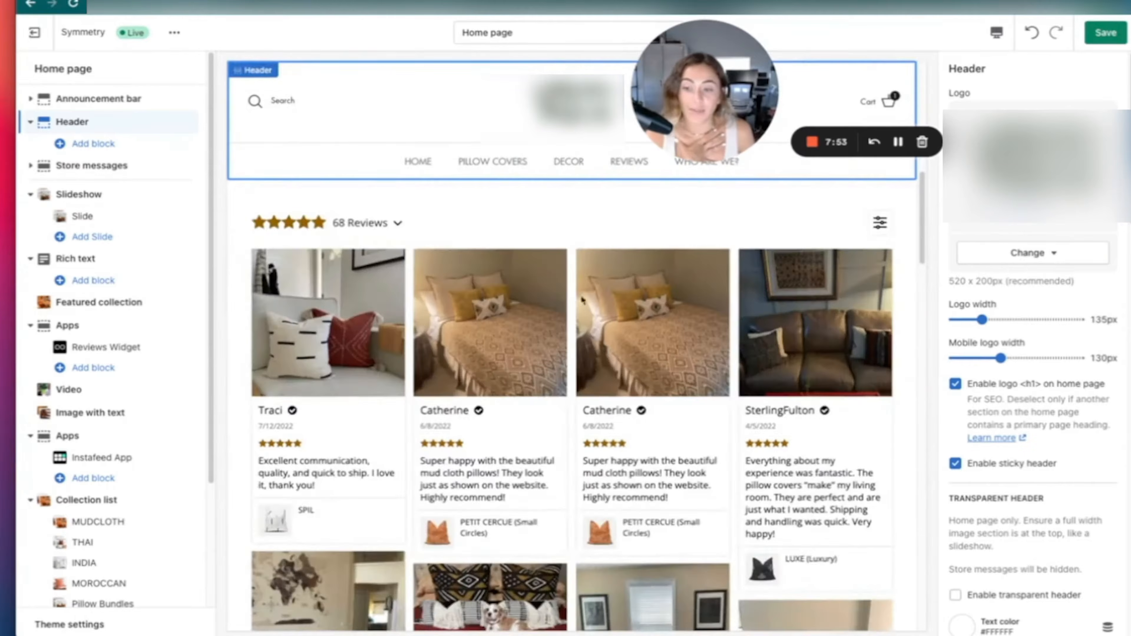
scroll(533, 416, down, 5)
scroll(533, 416, up, 5)
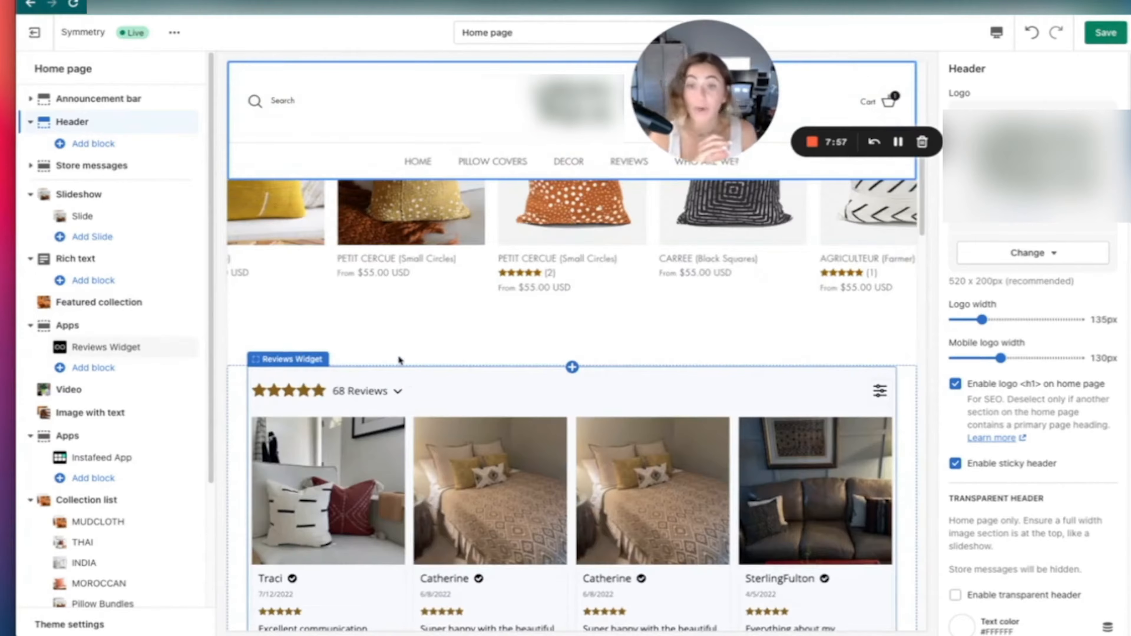
scroll(134, 421, down, 3)
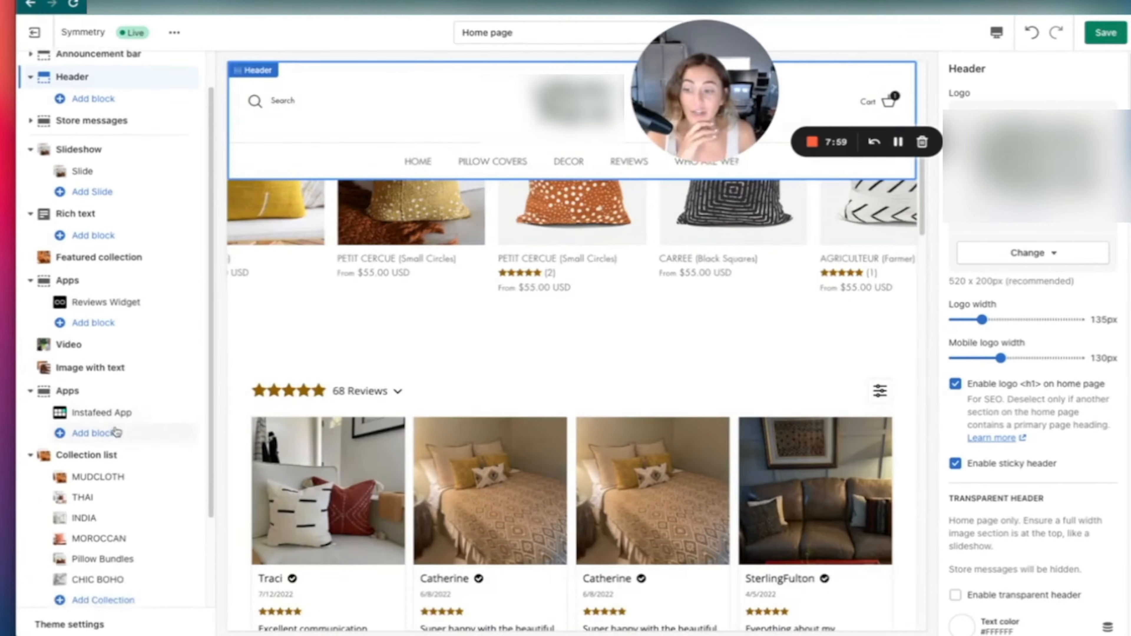
click(110, 376)
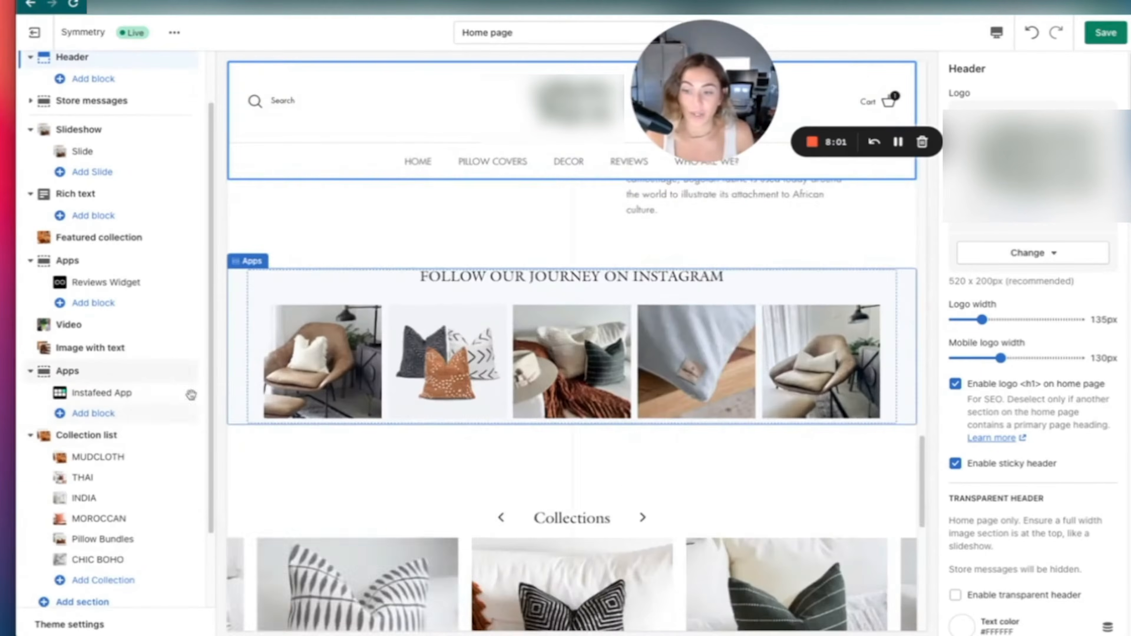
scroll(186, 433, down, 4)
scroll(581, 367, up, 12)
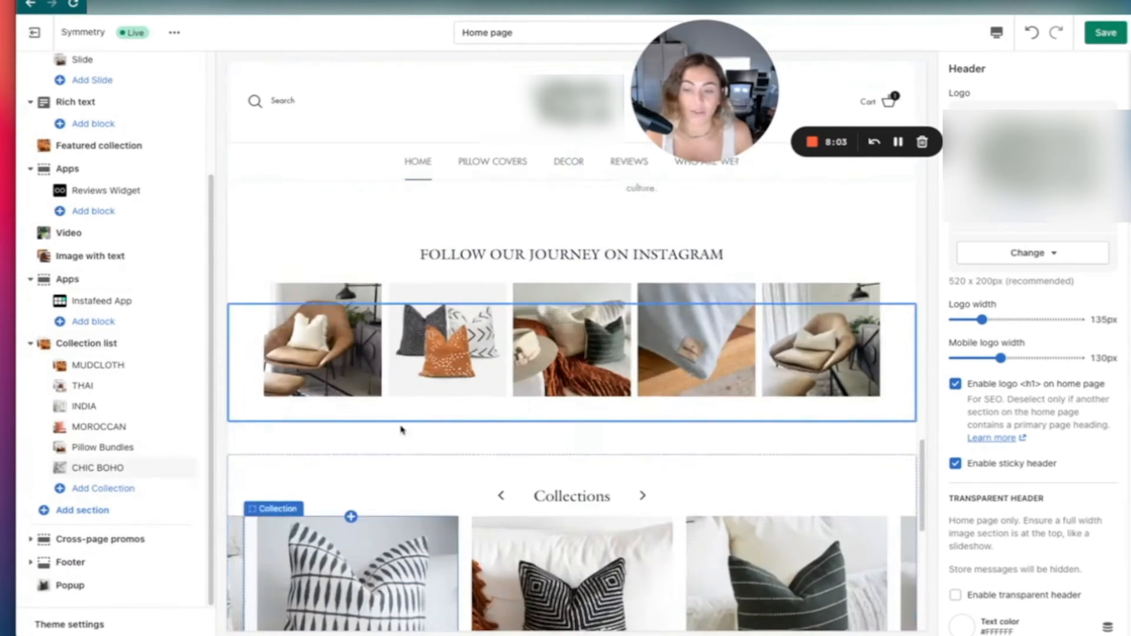
scroll(581, 367, up, 6)
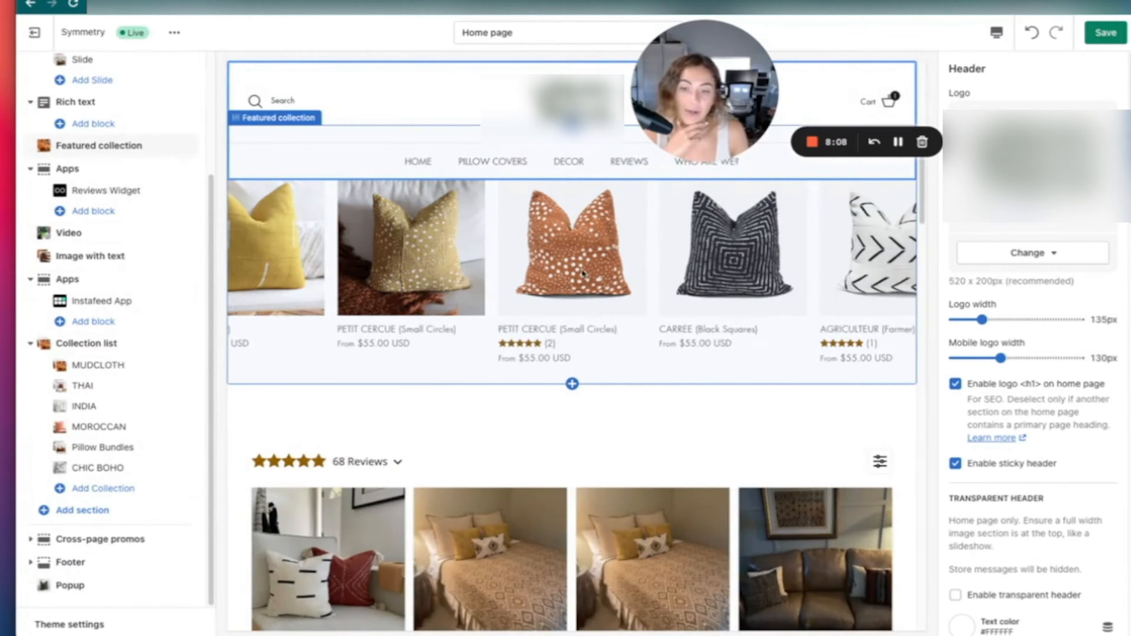
Step: Open the PETIT CERCUE (Small Circles) product page and examine its Star Ratings block and customer reviews
click(583, 273)
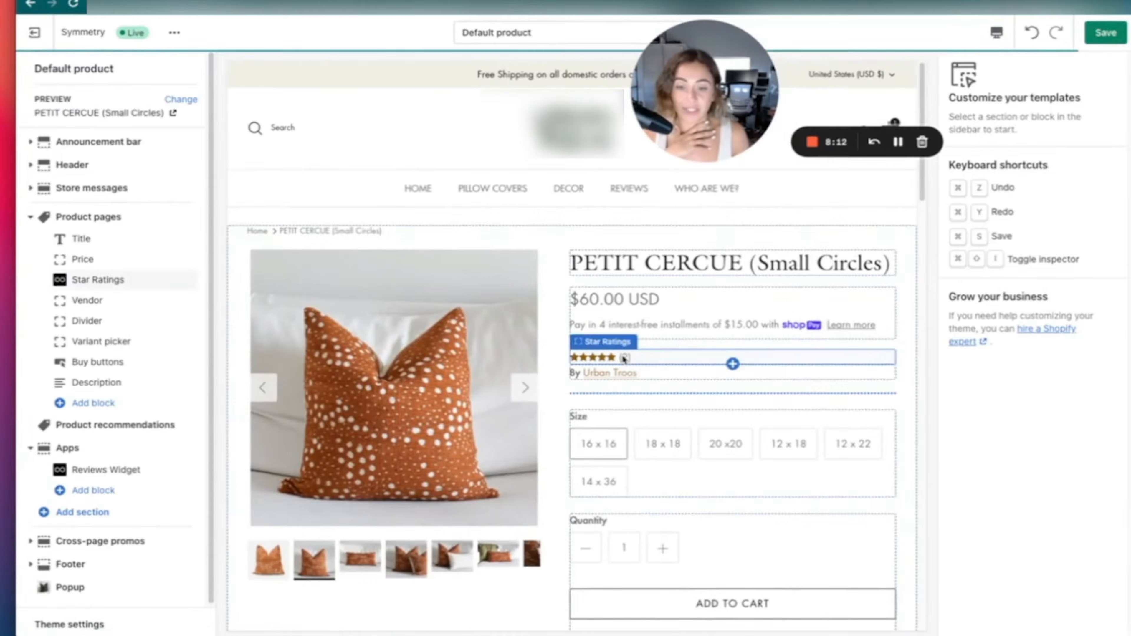
click(625, 358)
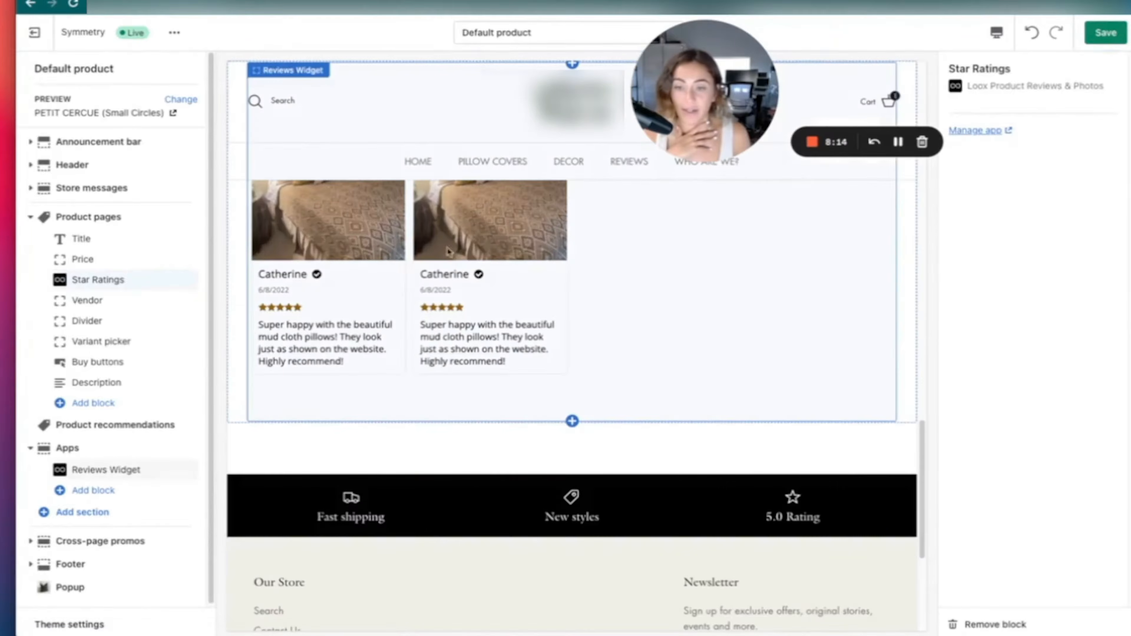
scroll(505, 283, up, 15)
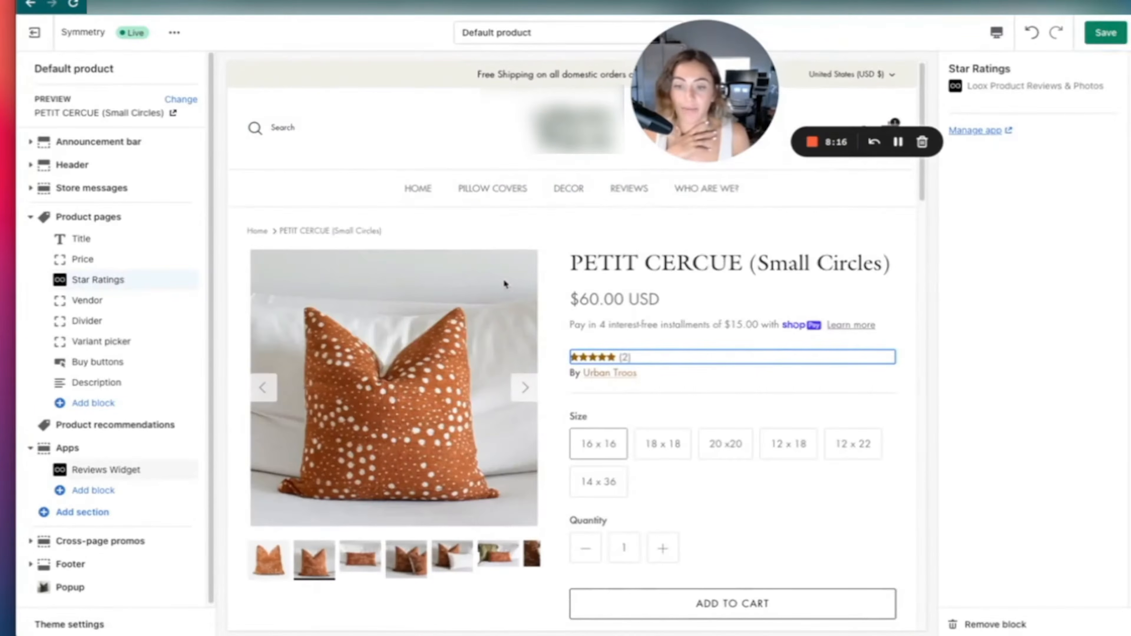
Step: Open the store's Reviews page in the preview and look through the customer reviews
click(635, 189)
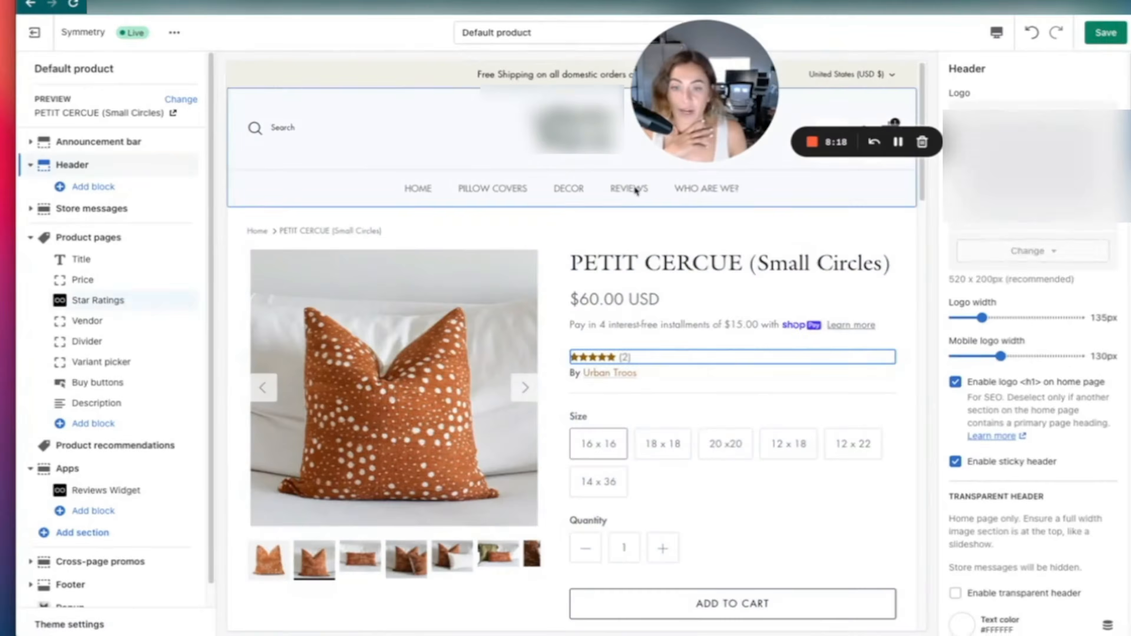
click(636, 190)
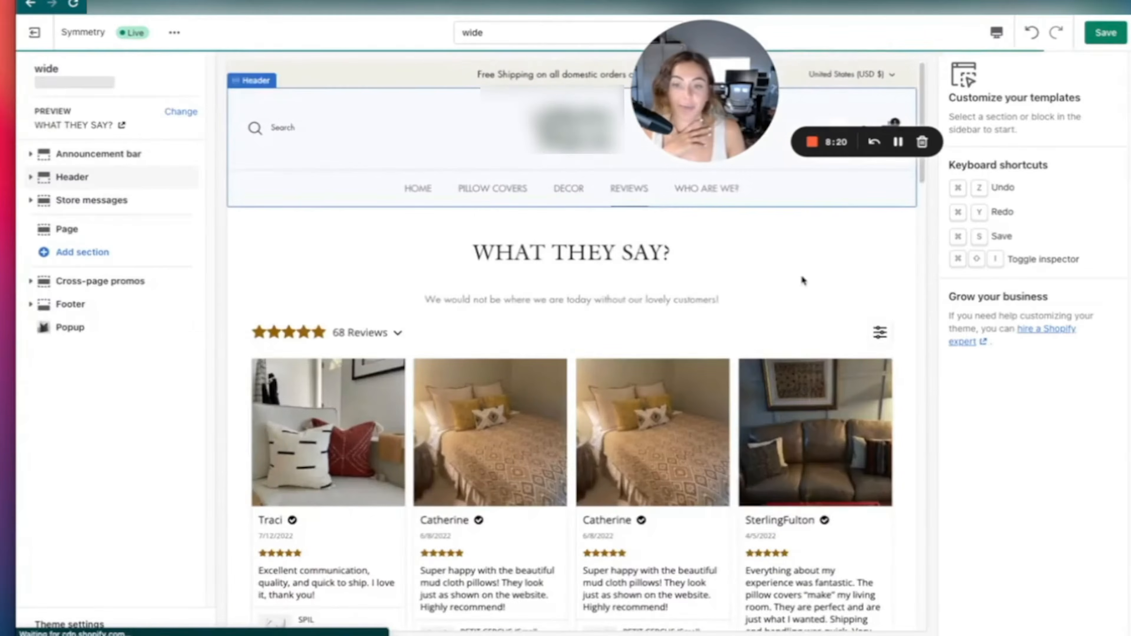
scroll(490, 372, down, 6)
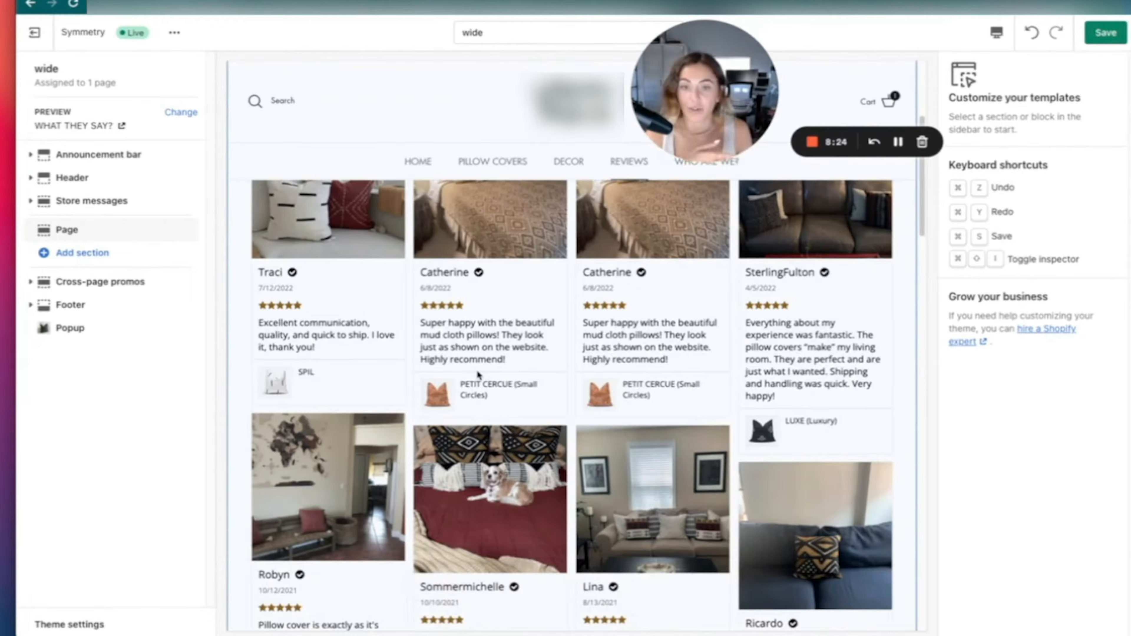
scroll(530, 372, down, 6)
scroll(521, 330, up, 12)
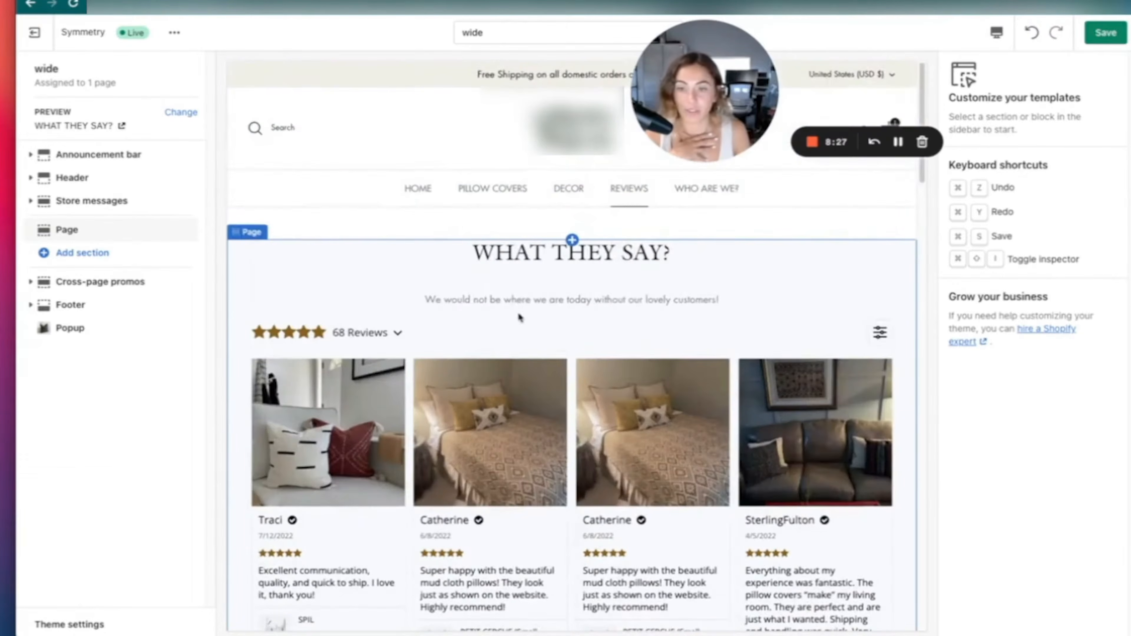
Step: Return to the home page and add a Store messages section from the expanded list of theme sections
click(415, 196)
click(418, 188)
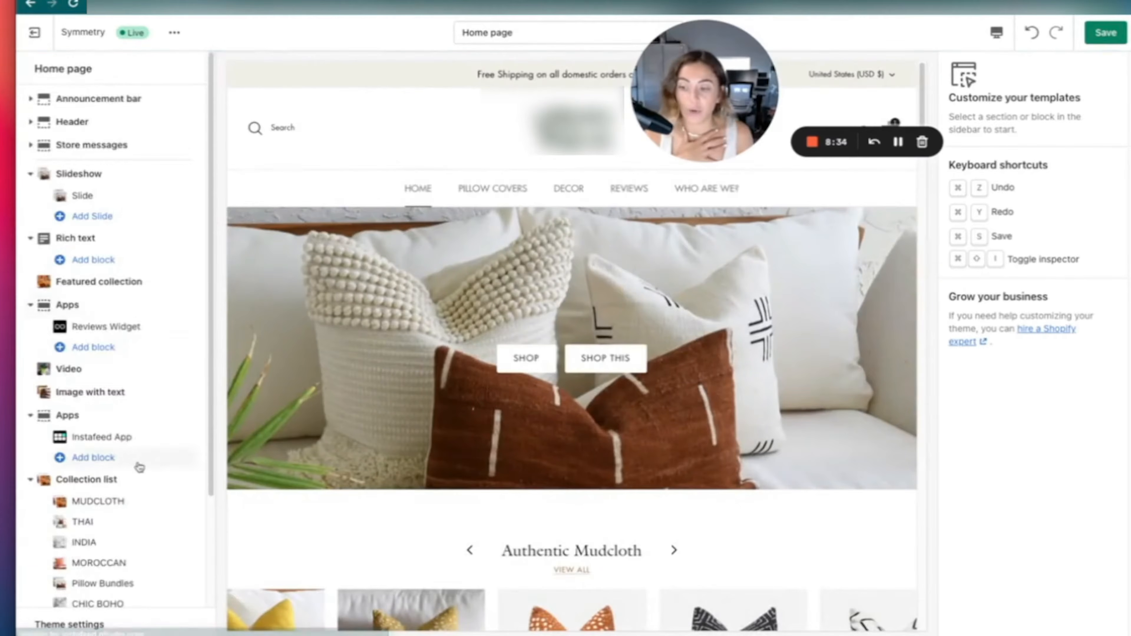
scroll(112, 459, down, 3)
click(83, 510)
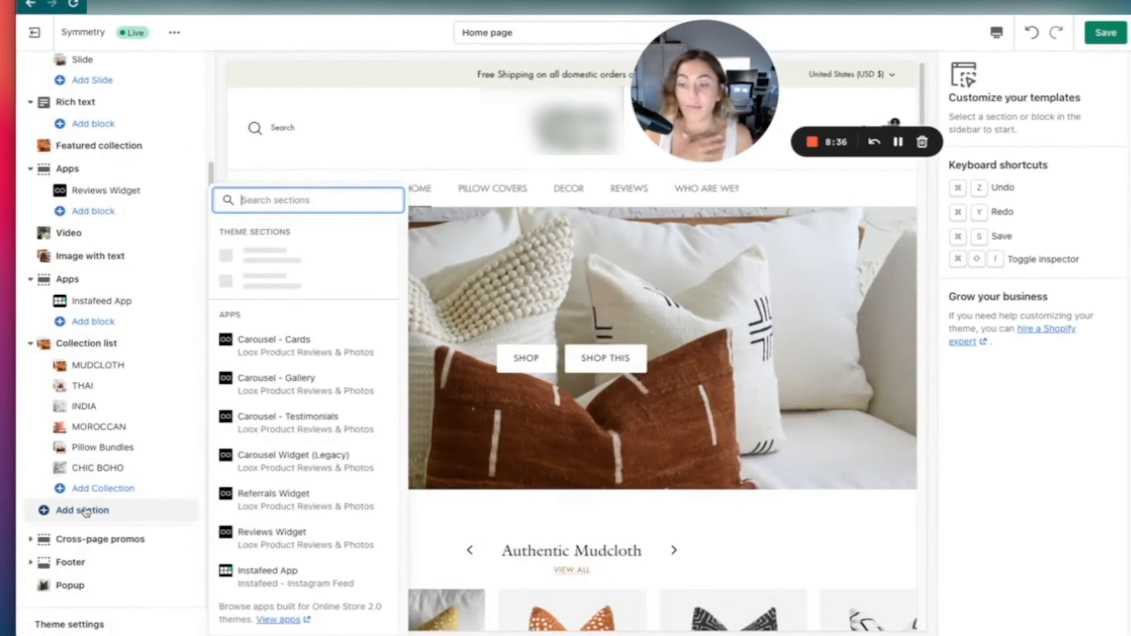
click(283, 506)
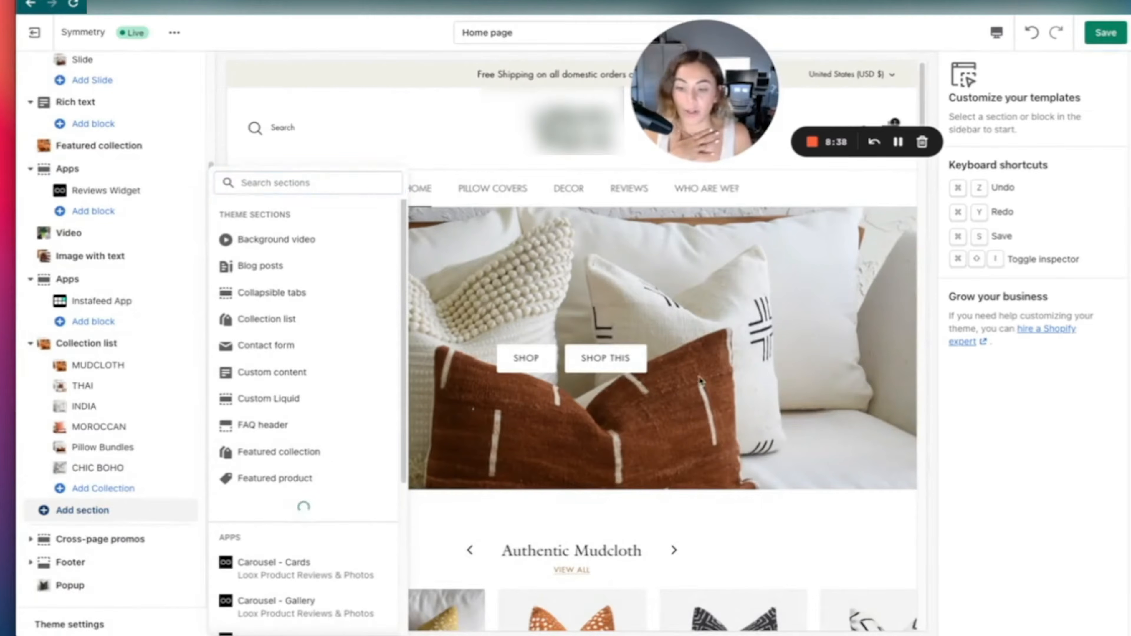
scroll(285, 486, down, 3)
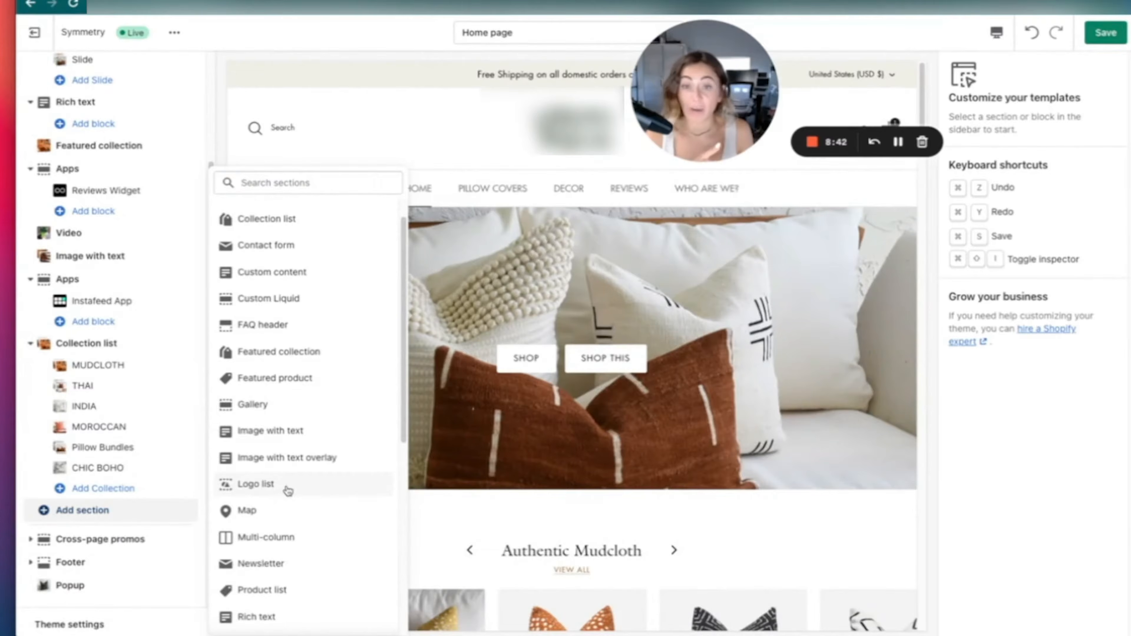
scroll(674, 475, down, 15)
scroll(515, 522, down, 10)
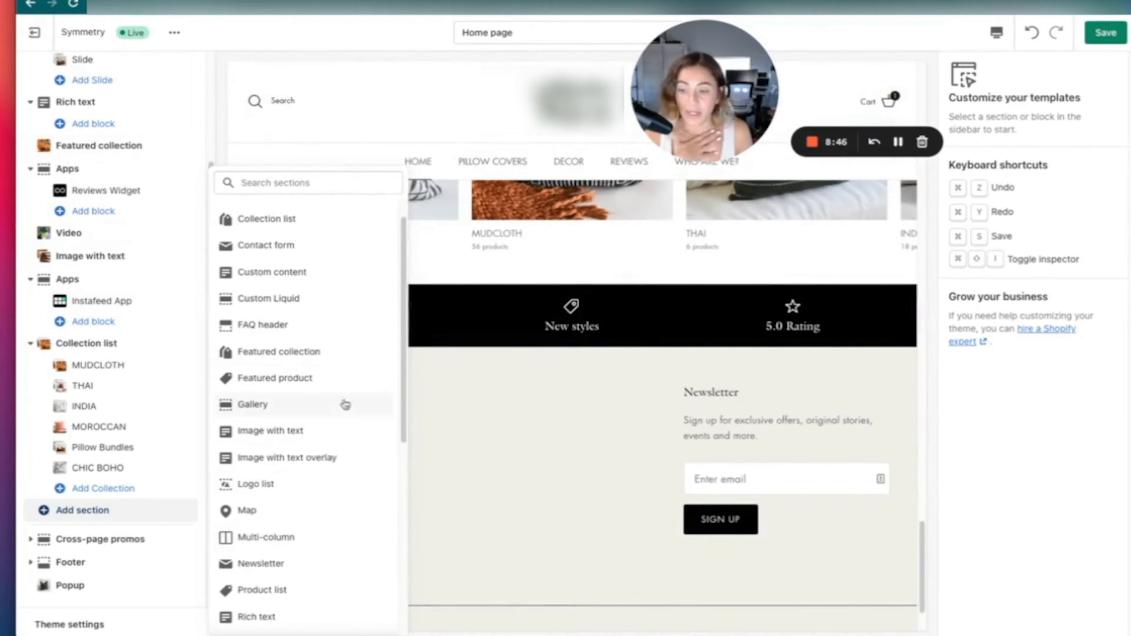
scroll(324, 511, down, 5)
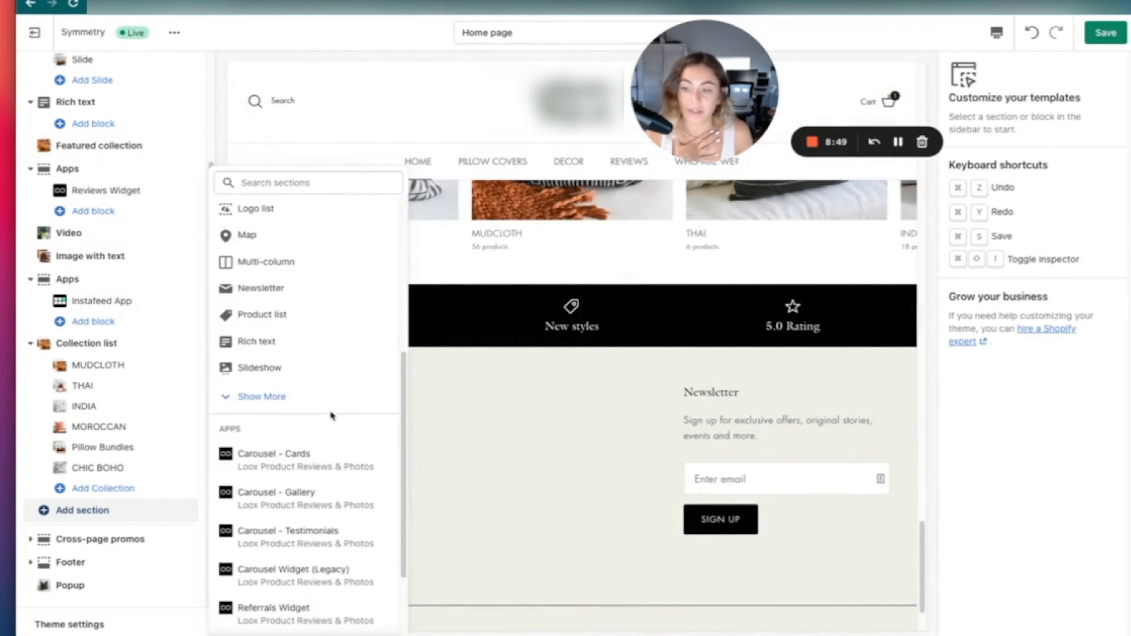
click(361, 404)
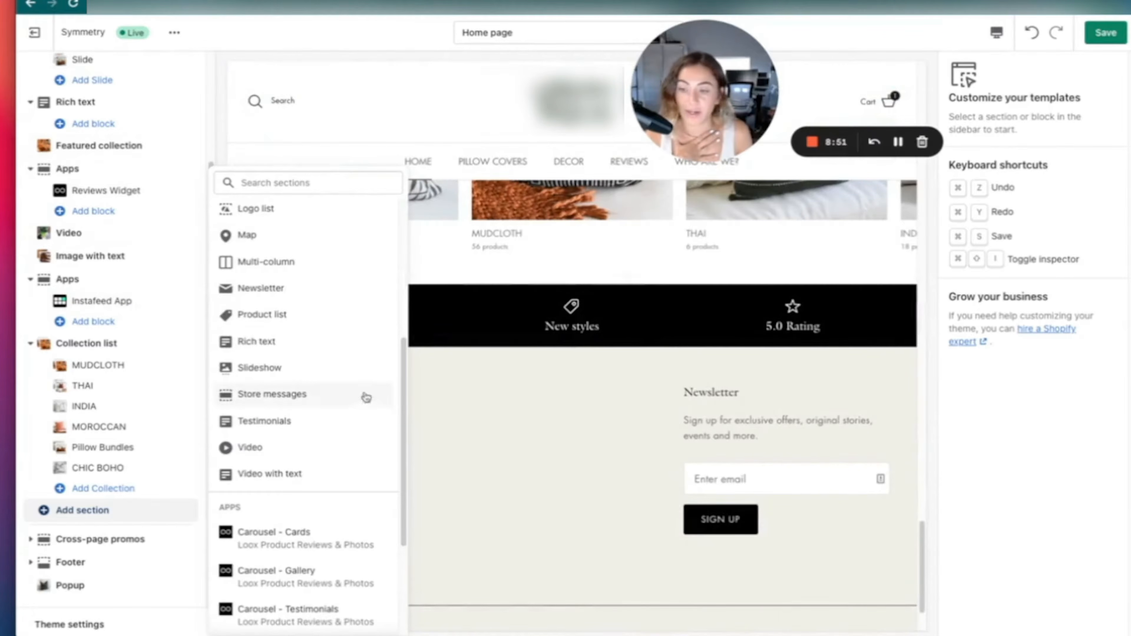
click(329, 395)
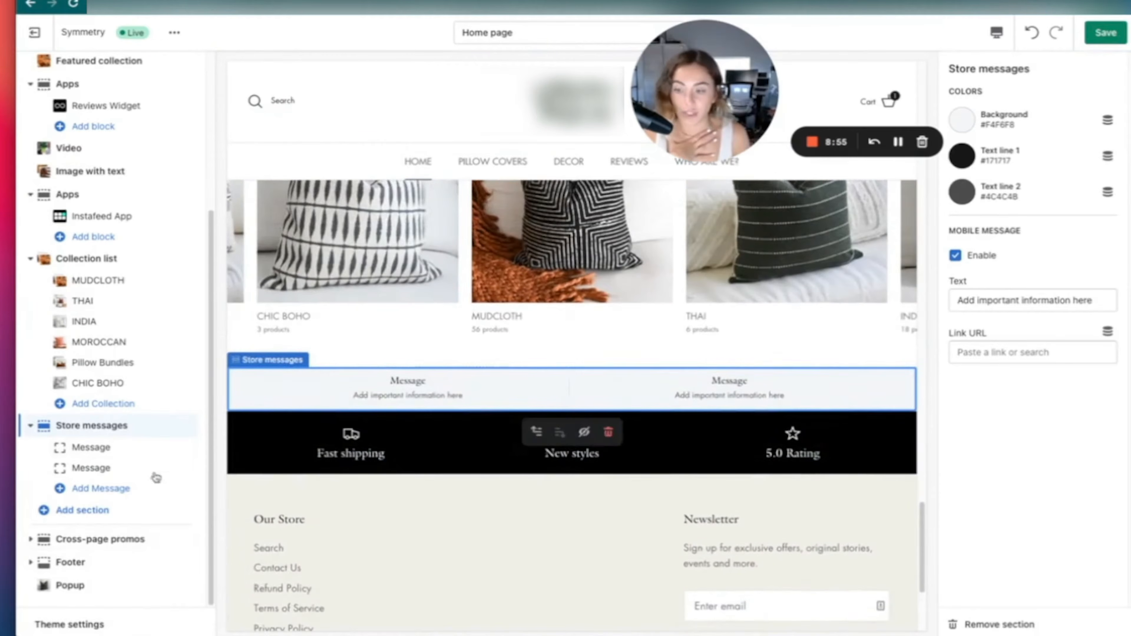
Step: Examine the first Message block and the Store messages settings, and remove the Store messages section
click(110, 454)
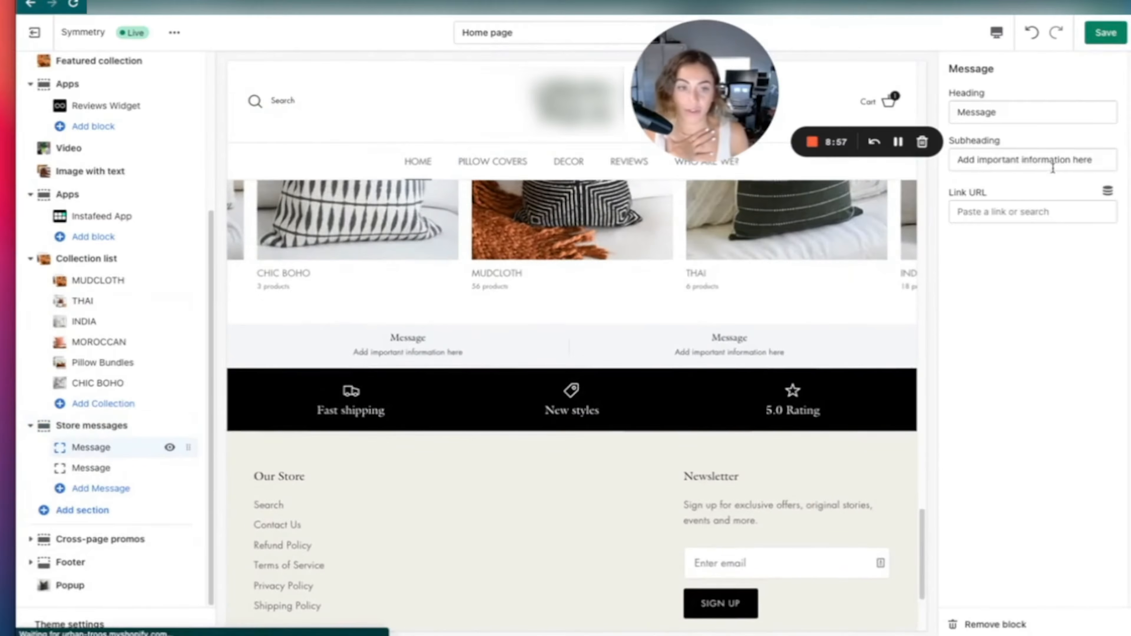
click(126, 429)
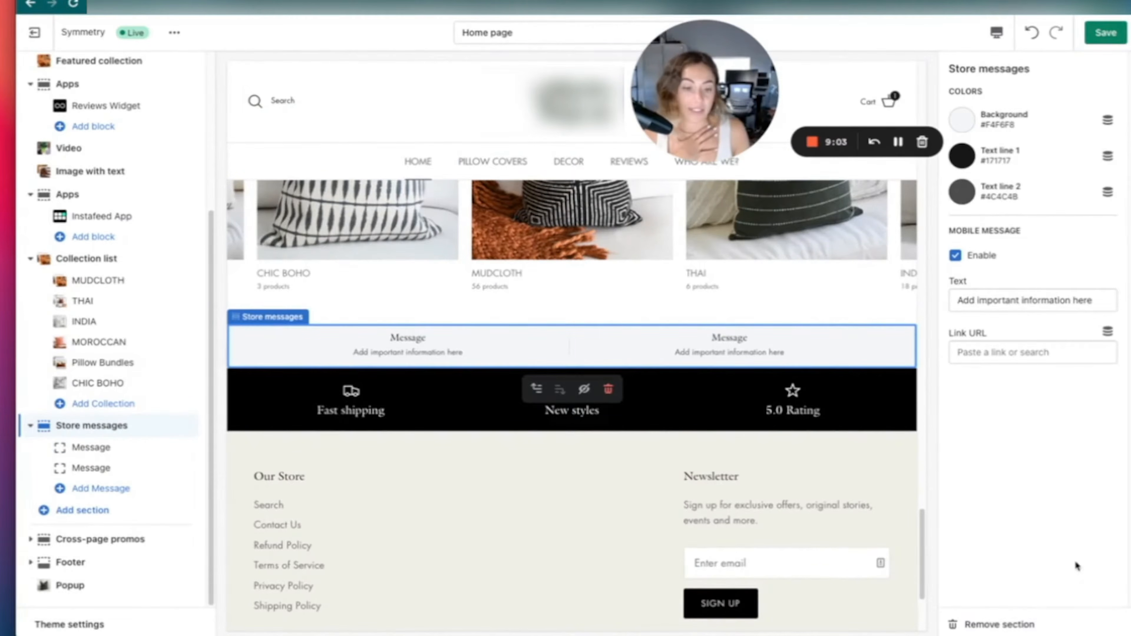
click(1020, 624)
Step: Try out an FAQ header section on the home page and remove it again
click(90, 506)
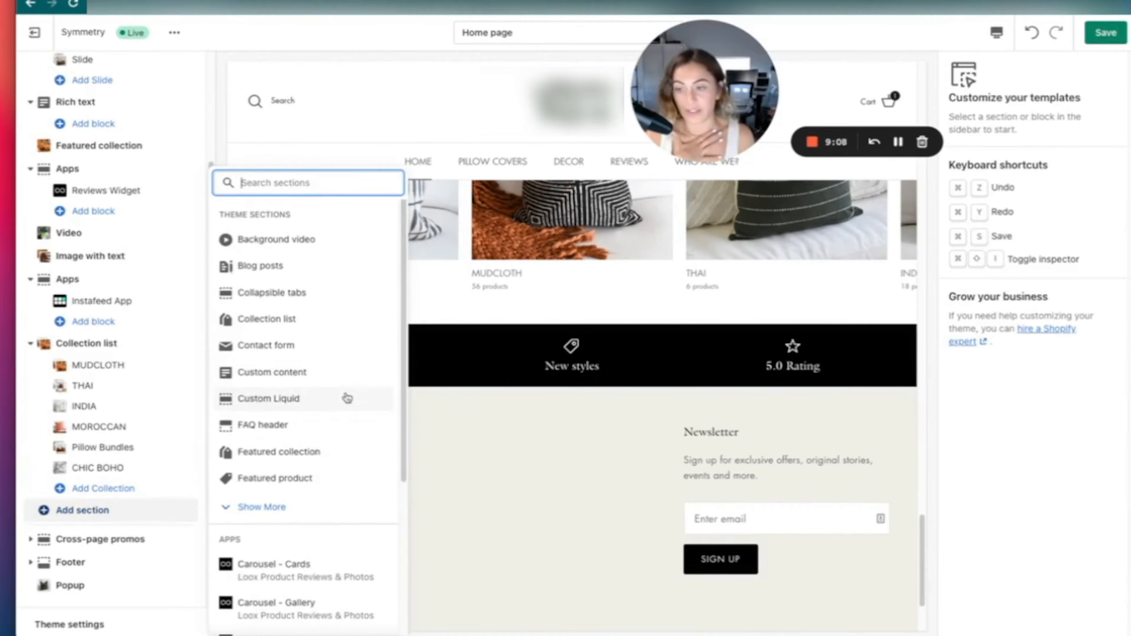
click(264, 427)
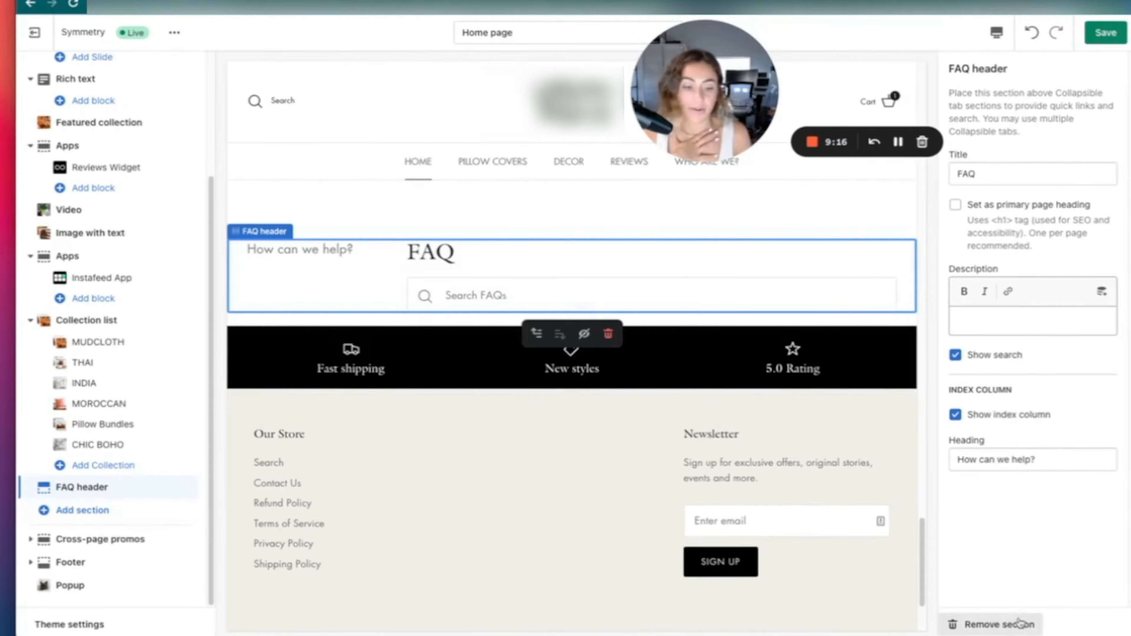
click(996, 625)
Step: Add a Logo list section to the home page and set its heading to "As seen on..."
click(102, 509)
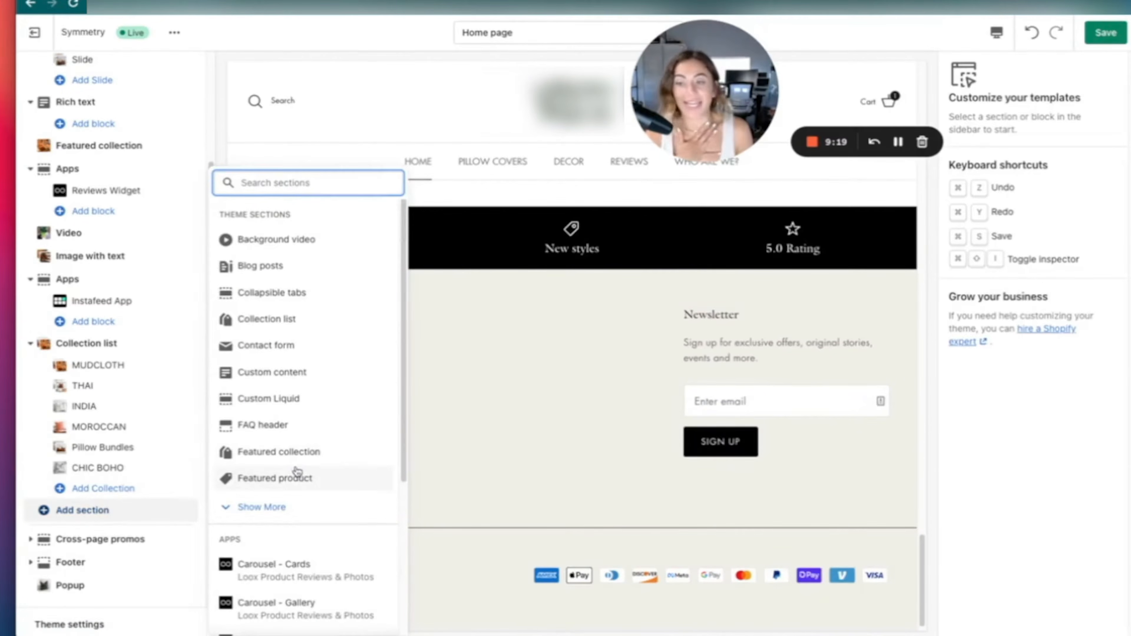
click(280, 507)
scroll(280, 502, down, 5)
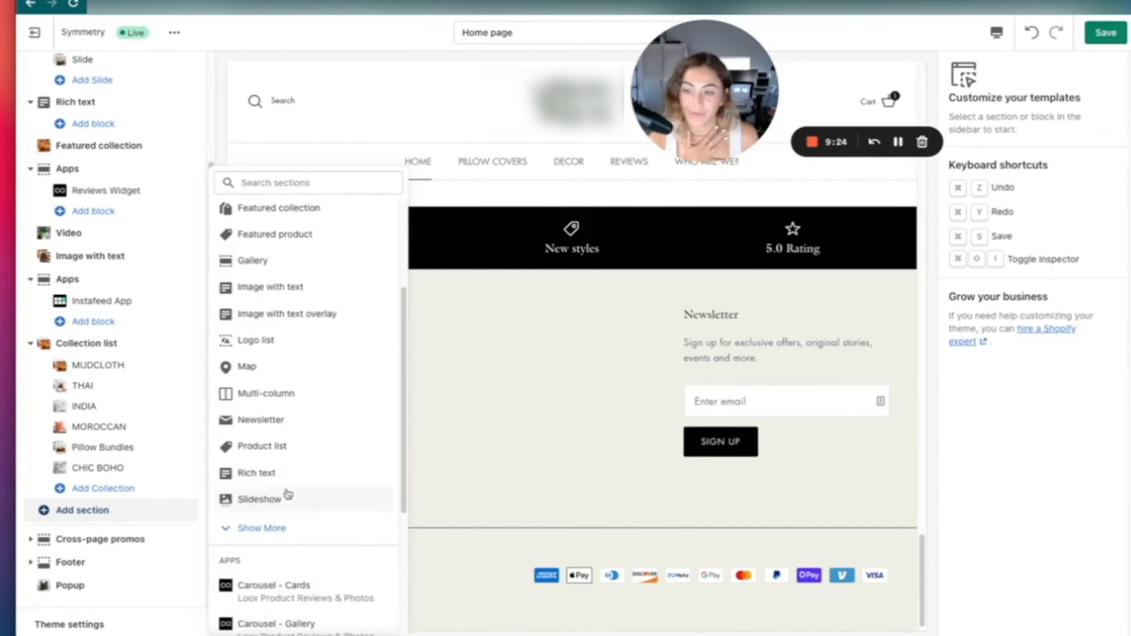
click(312, 338)
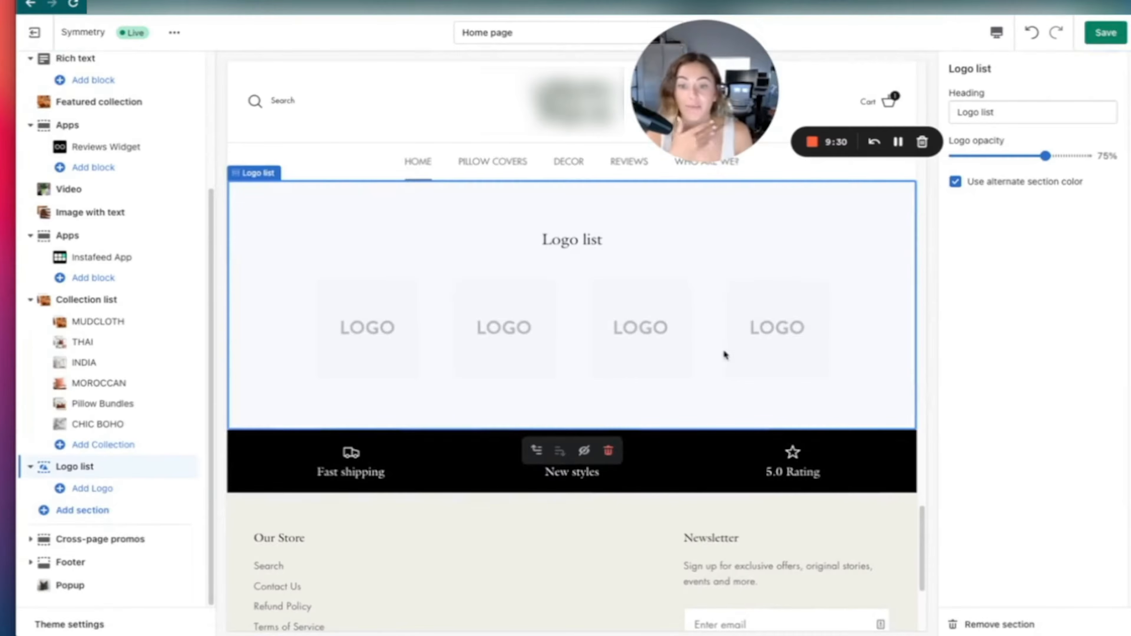
triple_click(1038, 107)
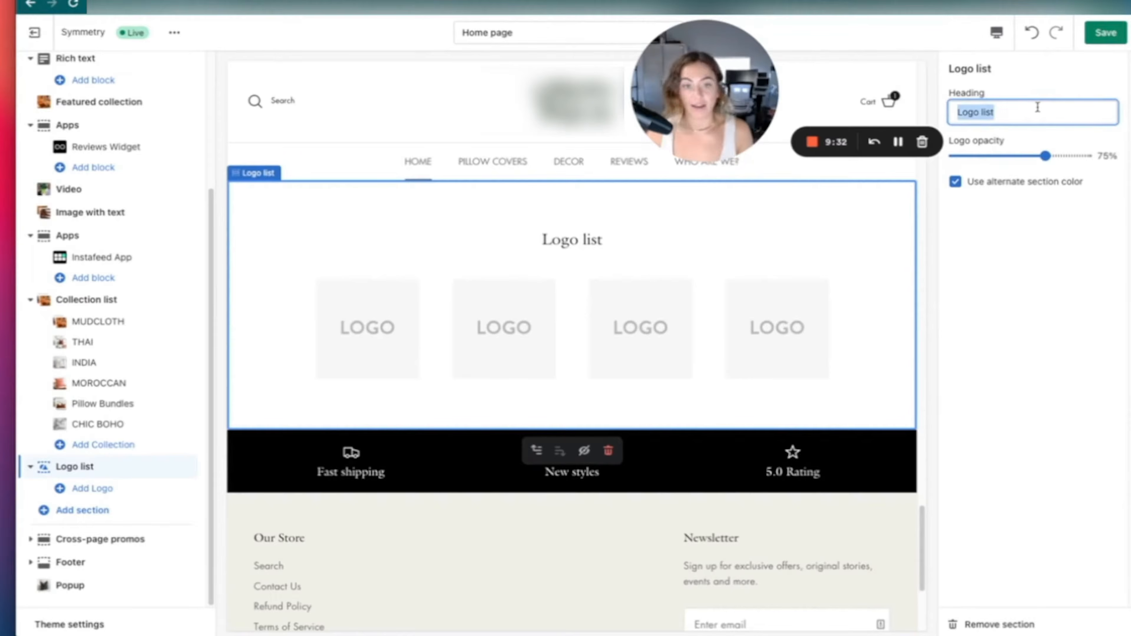
text(As seen)
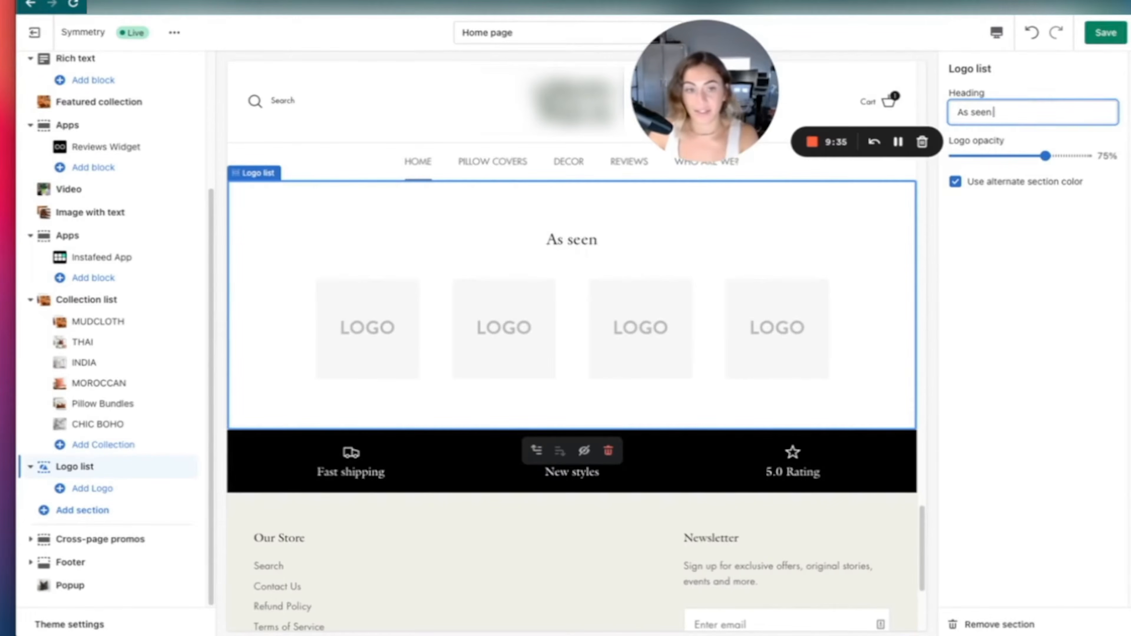
text( on...)
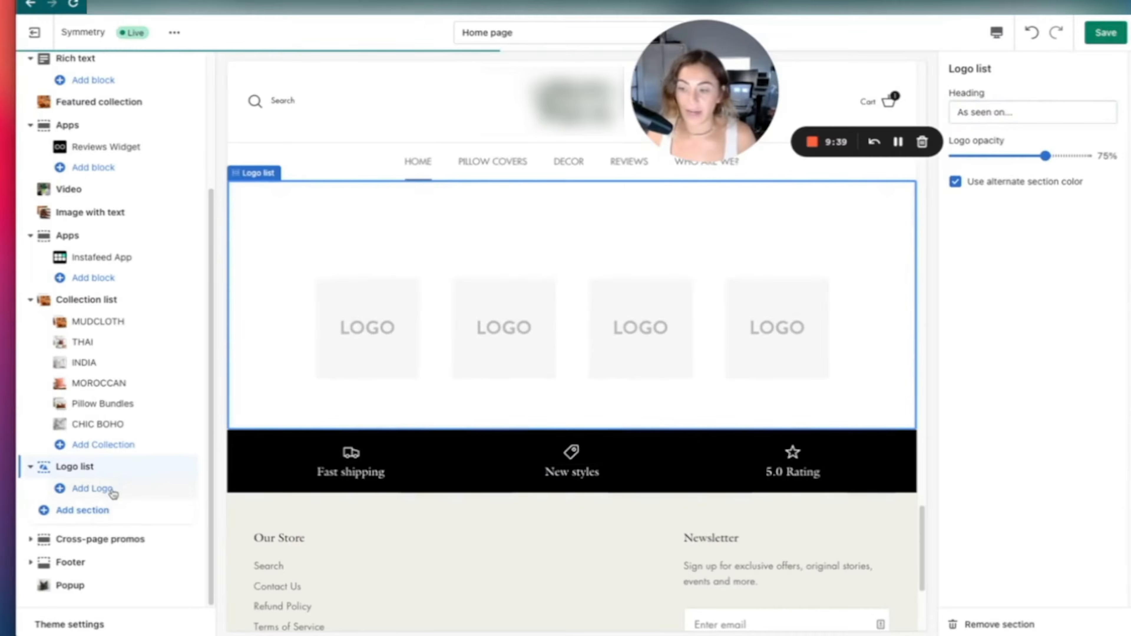
Step: Add a Logo block to the Logo list section and give it a logo image from the image library
click(103, 488)
click(1033, 130)
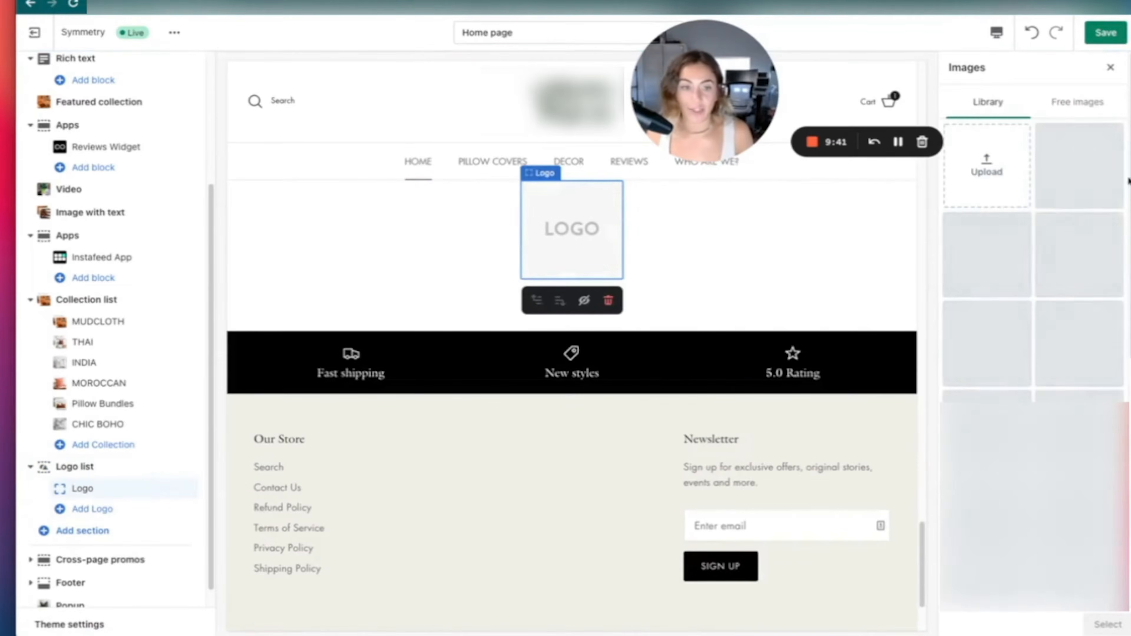
scroll(1033, 312, down, 3)
click(1080, 434)
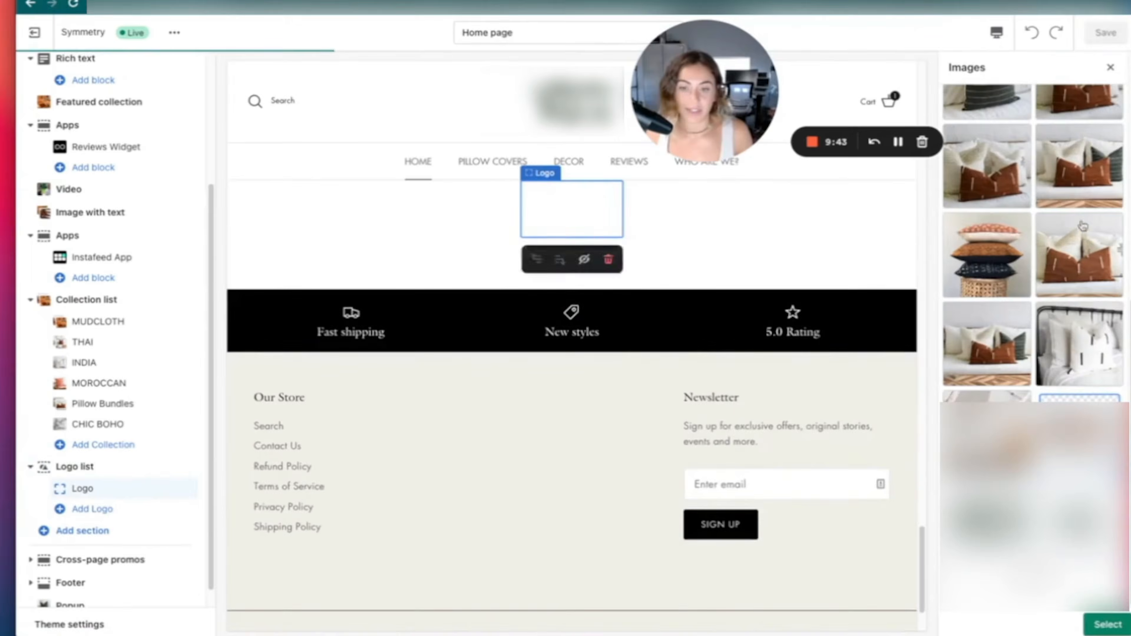
scroll(584, 312, up, 5)
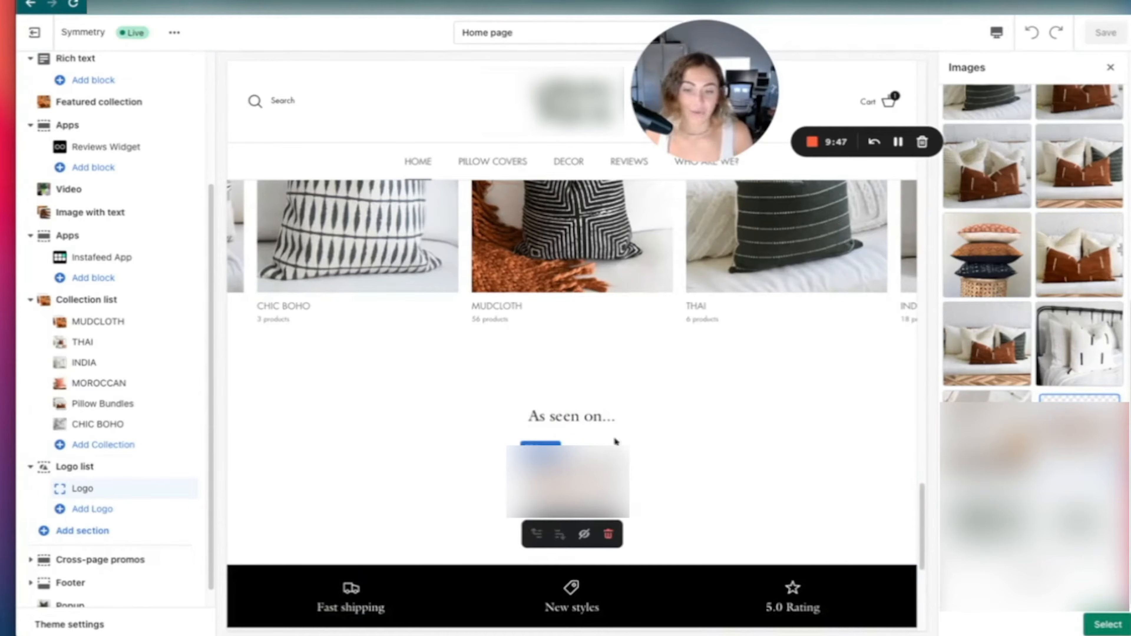
Step: Remove the Logo list section from the home page
click(119, 466)
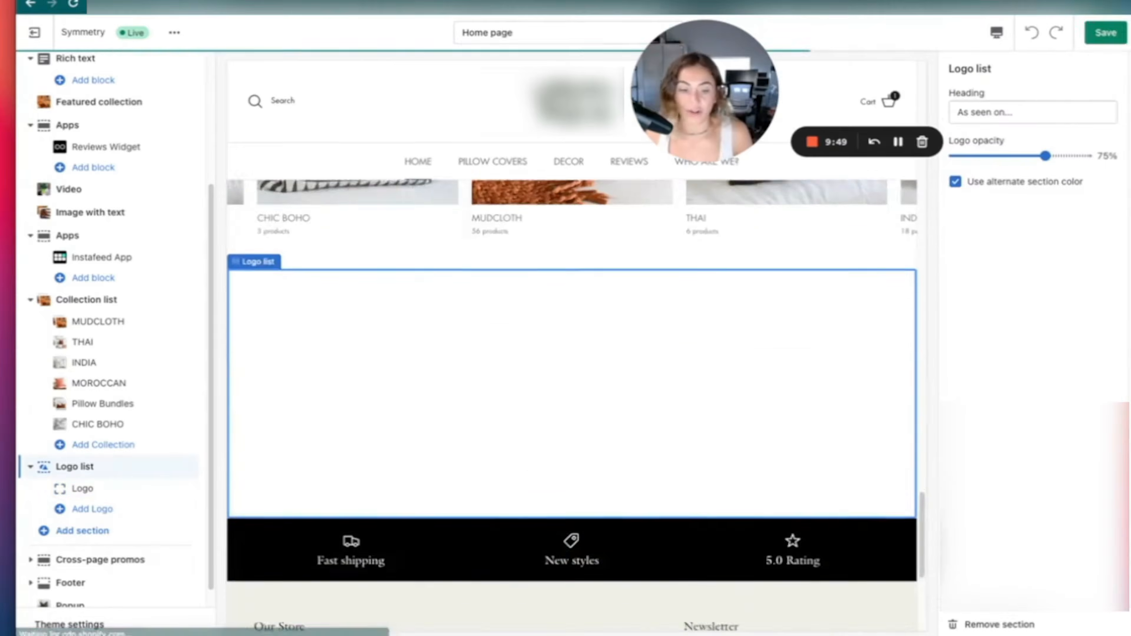
click(1087, 618)
scroll(328, 458, up, 5)
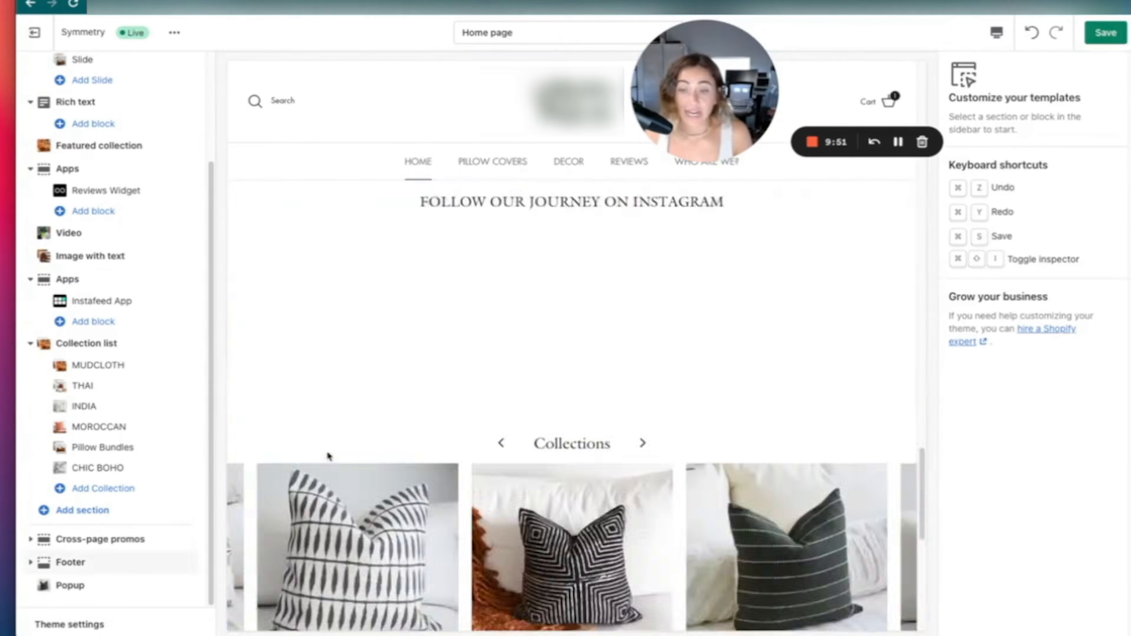
Step: Look over the sections available for the home page and close the list without adding one
click(114, 518)
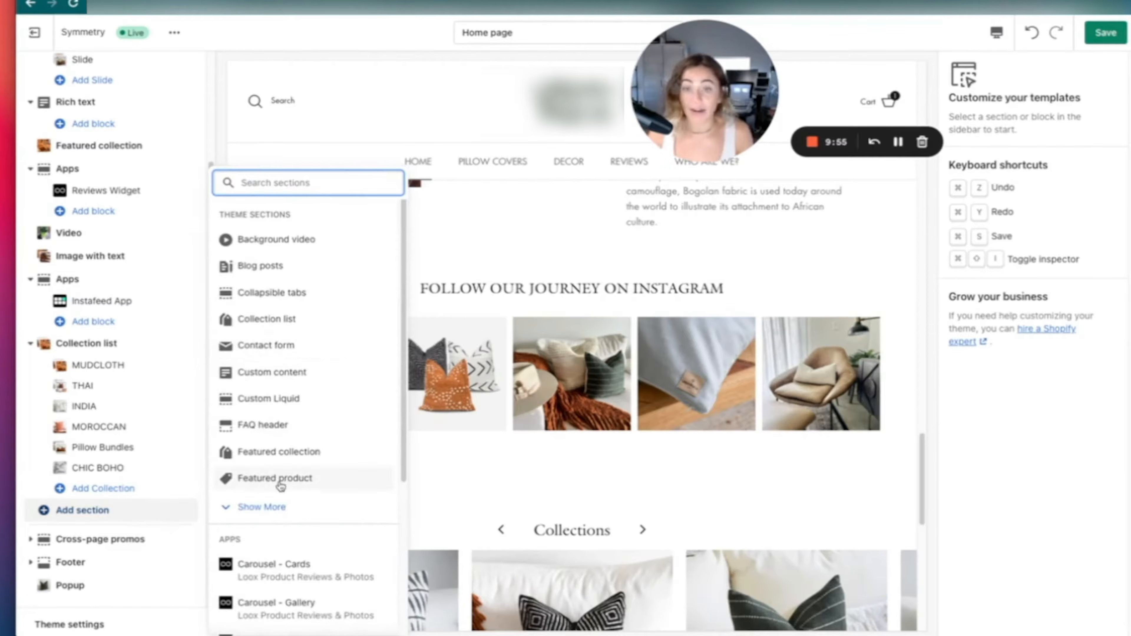
click(274, 508)
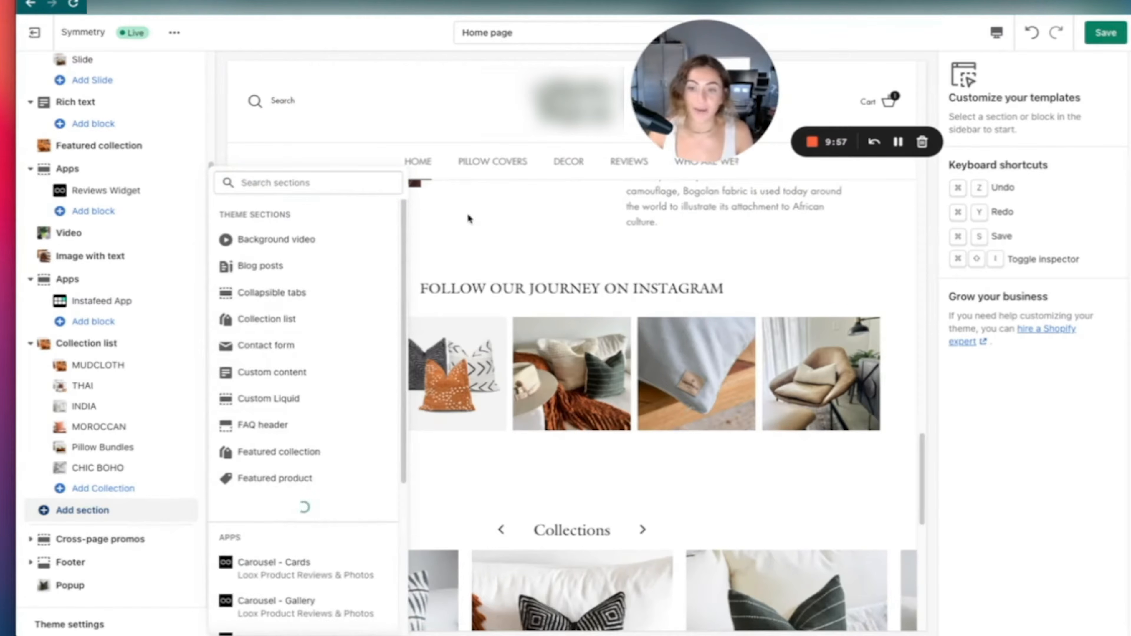
click(398, 99)
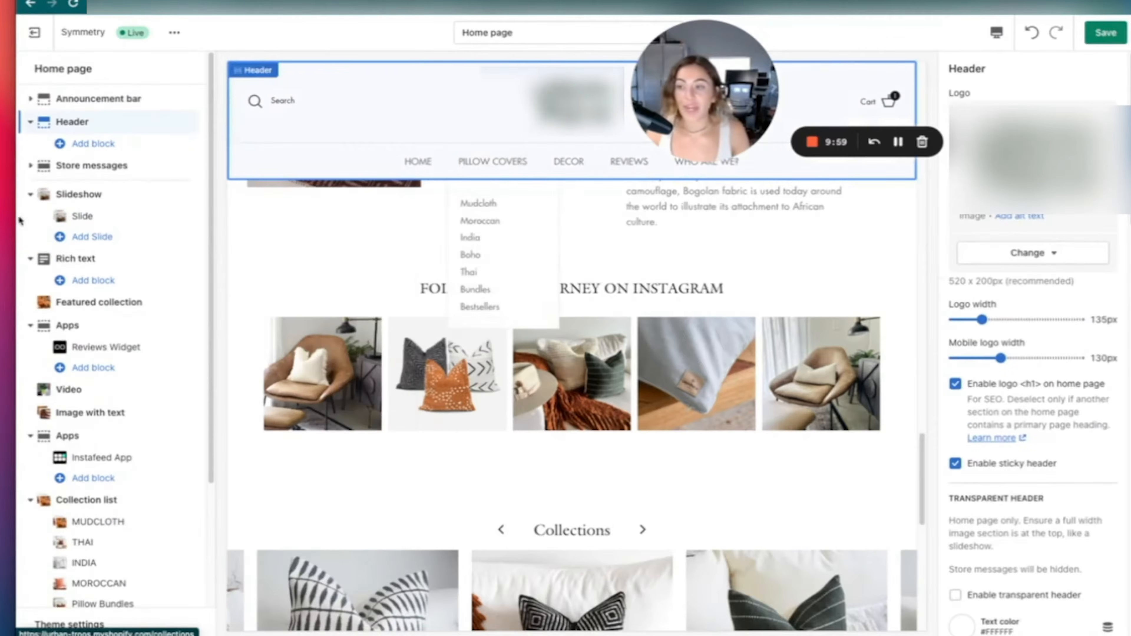
Step: Open the Pillow Covers page from the store navigation and bring up the All collections section's settings
click(499, 165)
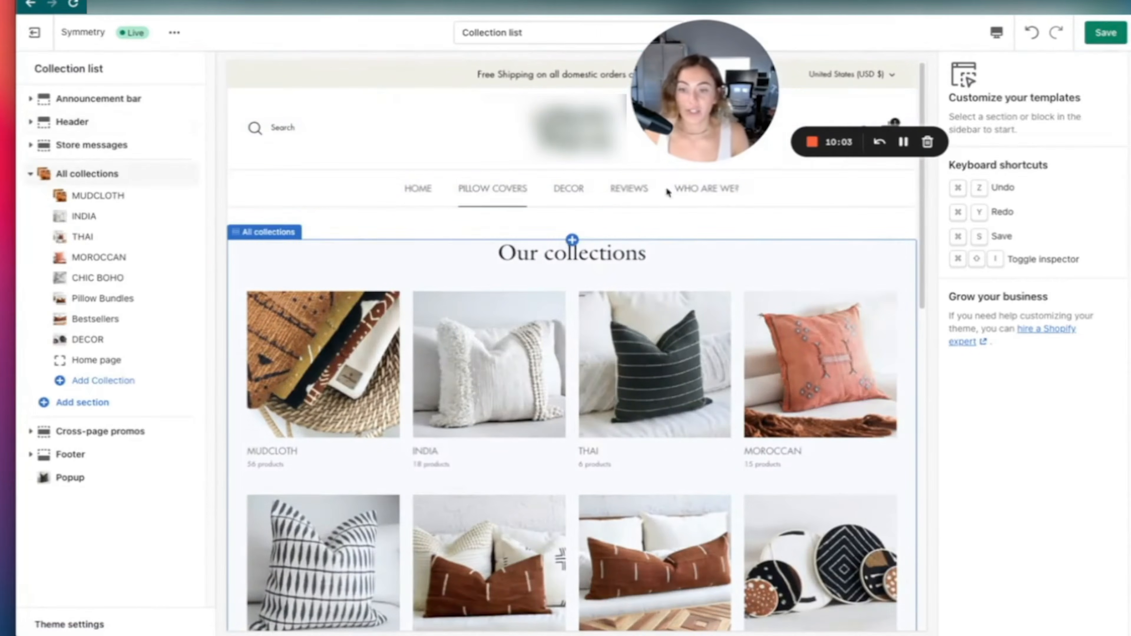
click(463, 376)
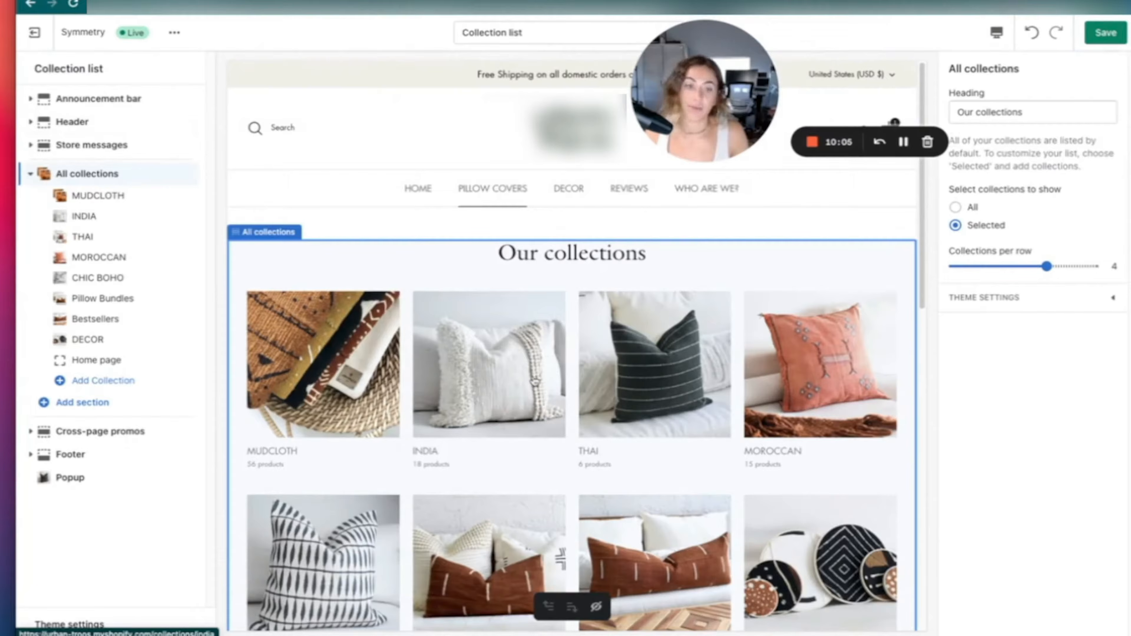
Step: Open the India collection from the Our collections page and review the Collection pages section's heading, layout and filter settings
click(524, 376)
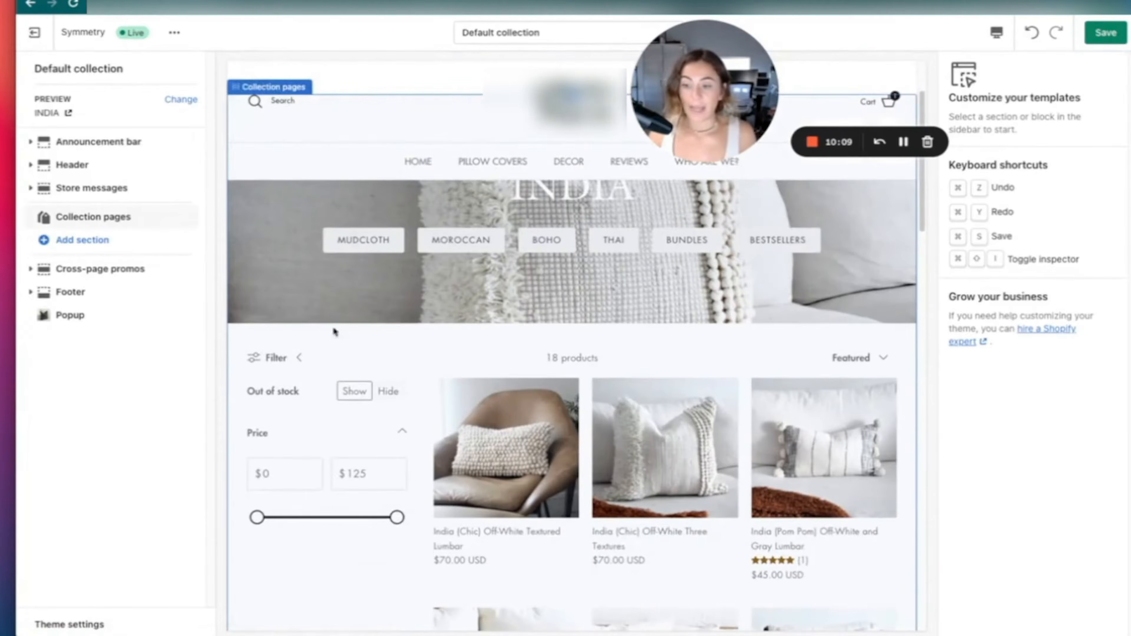
click(119, 218)
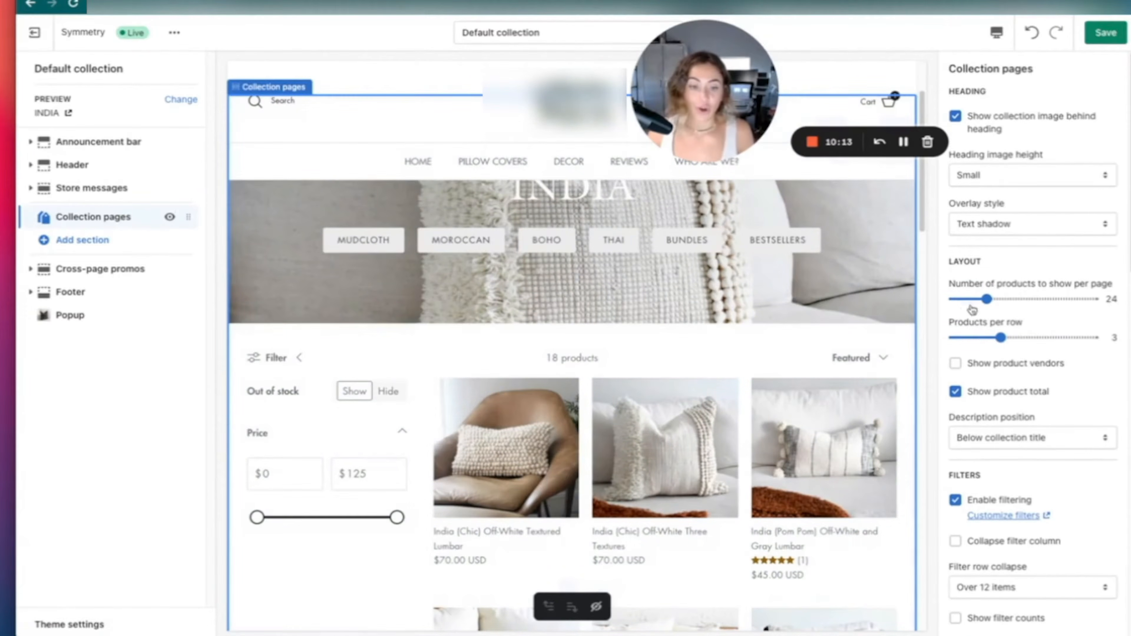
scroll(1027, 318, down, 3)
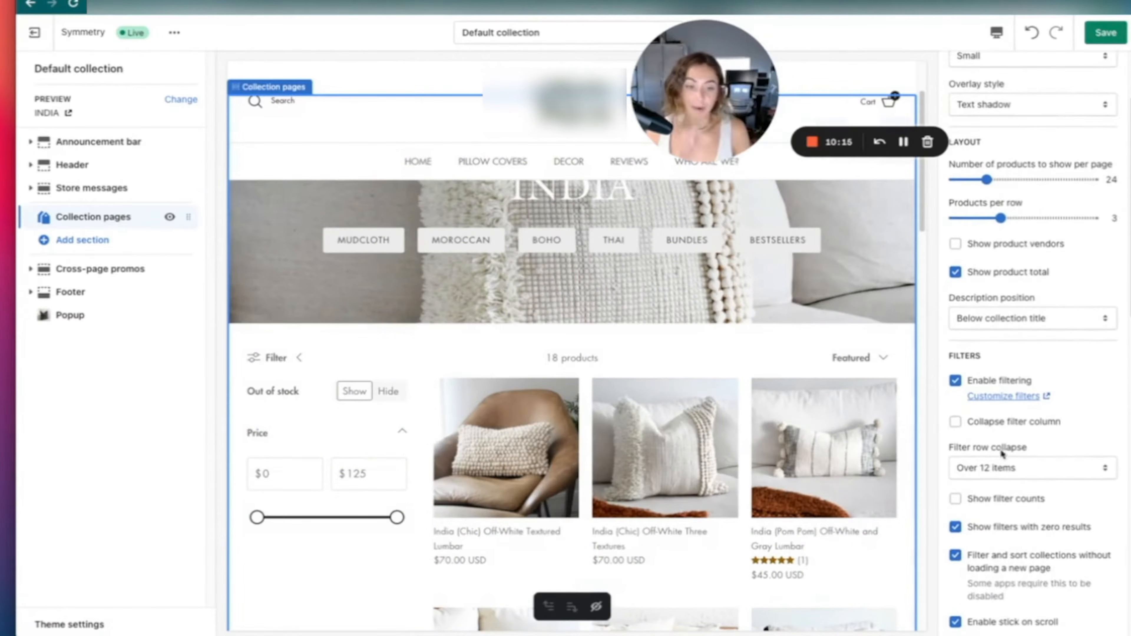
scroll(1031, 433, down, 1)
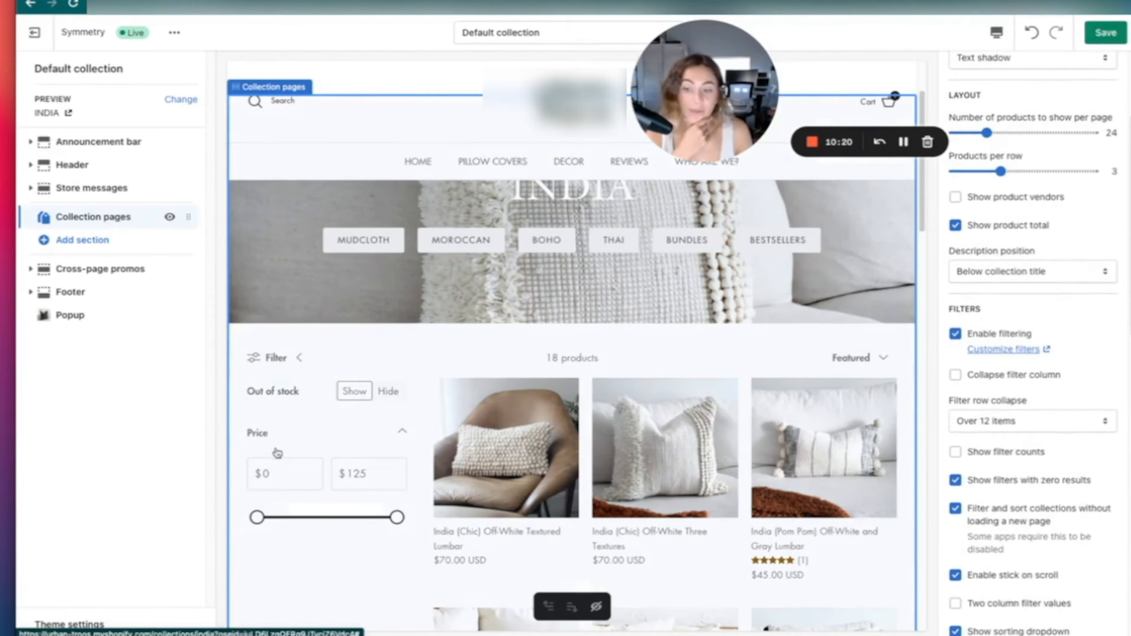
scroll(1051, 400, down, 3)
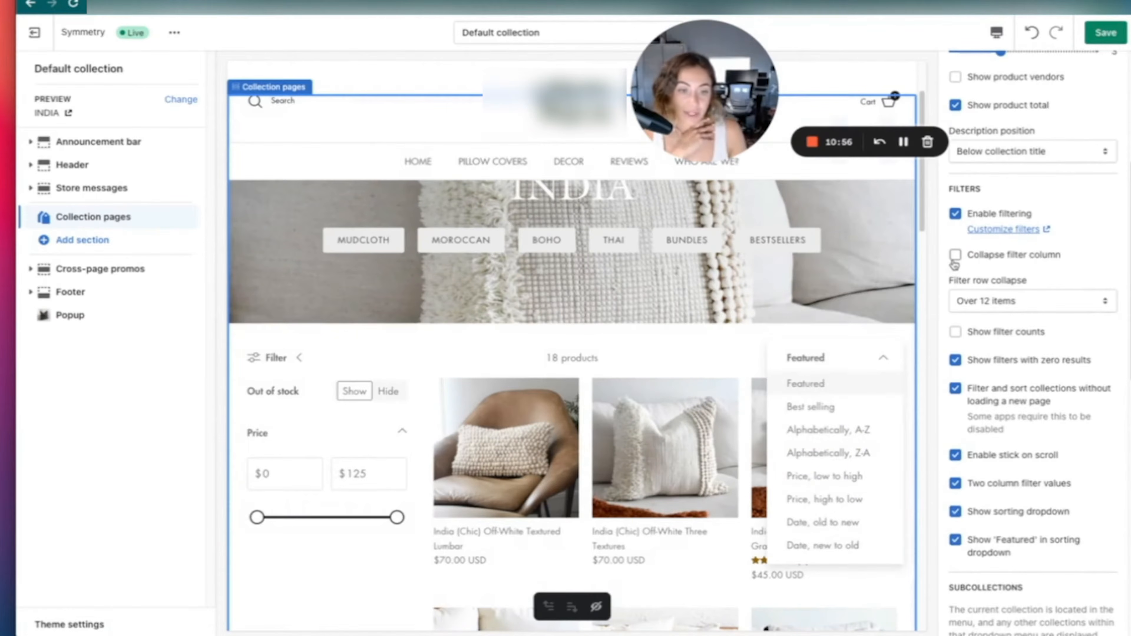
Step: Turn on Collapse filter column for the Collection pages section and try the collapsed filter in the store preview
click(956, 256)
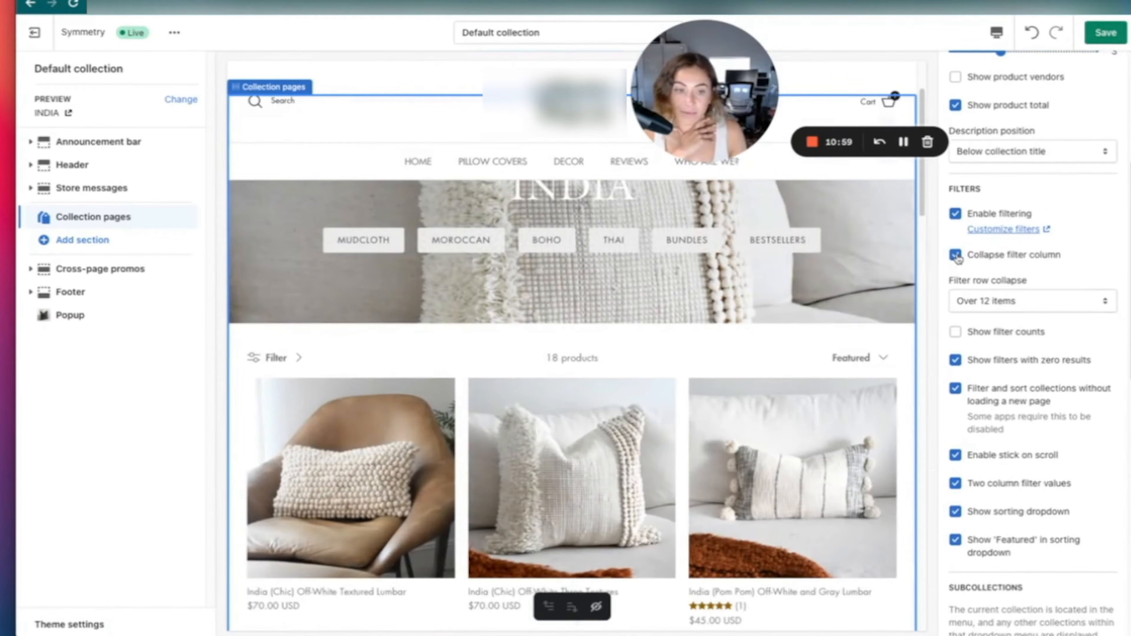
click(956, 255)
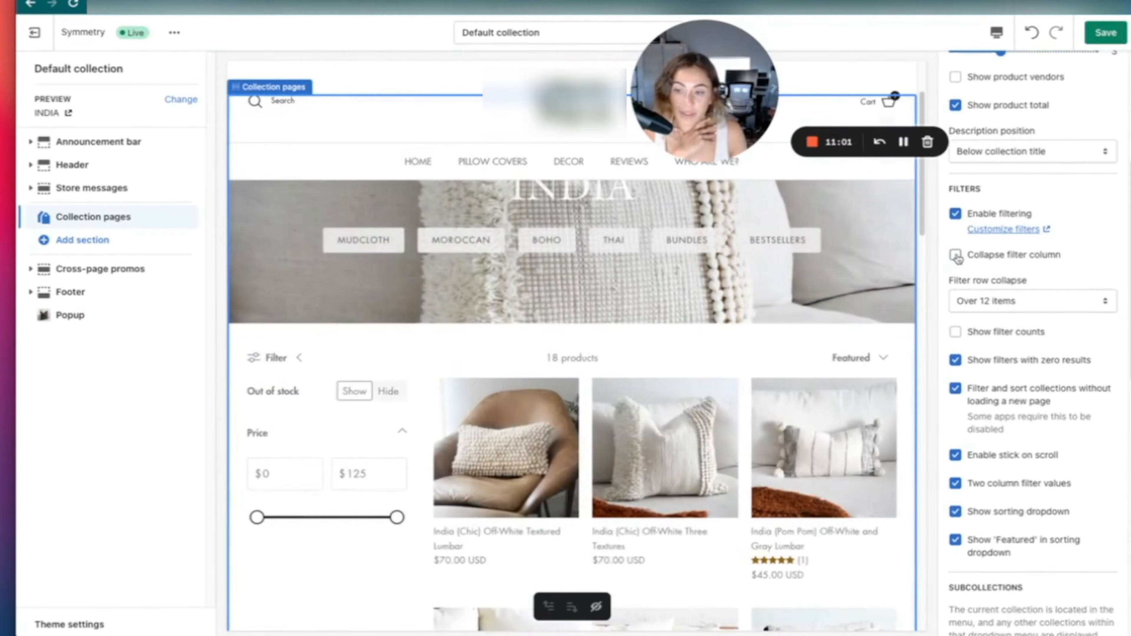
click(956, 256)
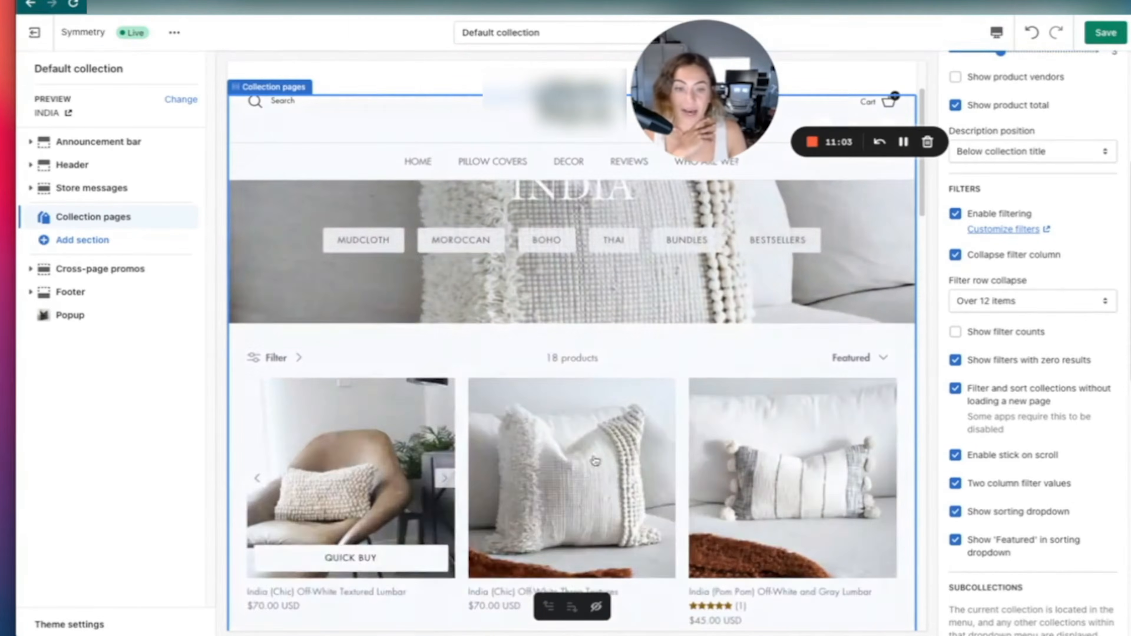
scroll(641, 457, down, 5)
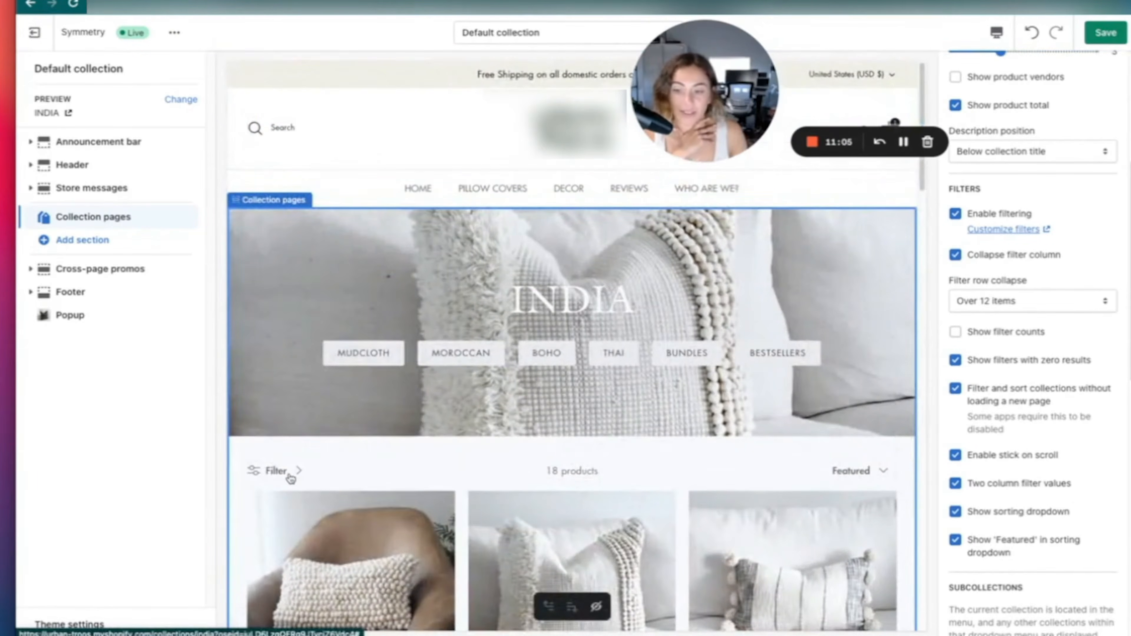
click(288, 473)
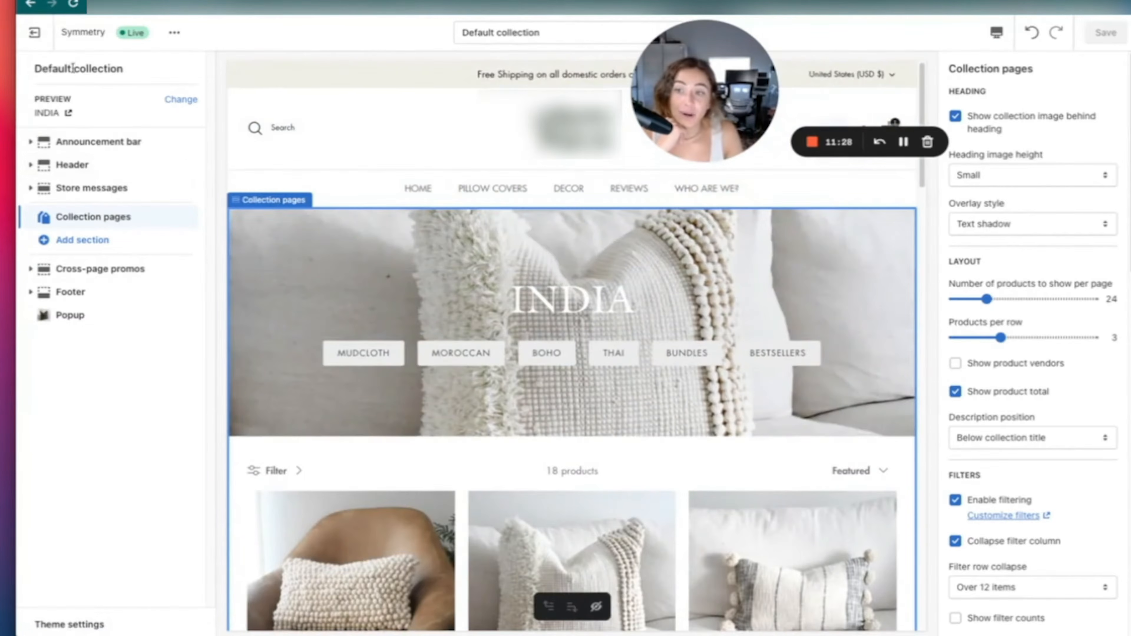
Step: Exit the theme editor to the store admin and open the Payments page in the store settings
click(36, 34)
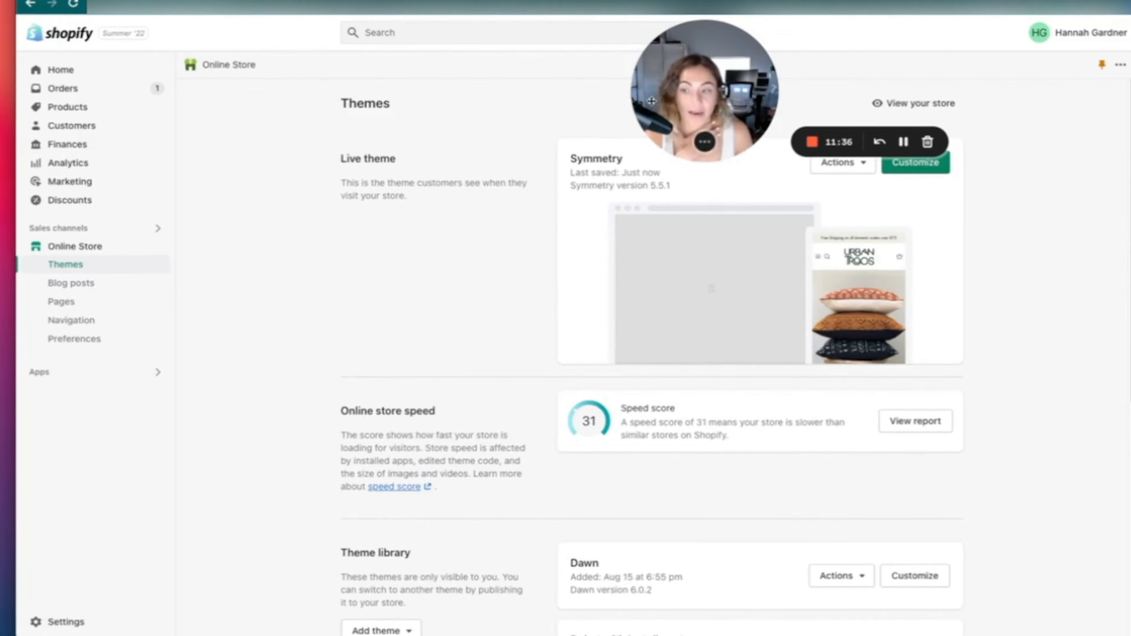
drag(671, 107, 849, 87)
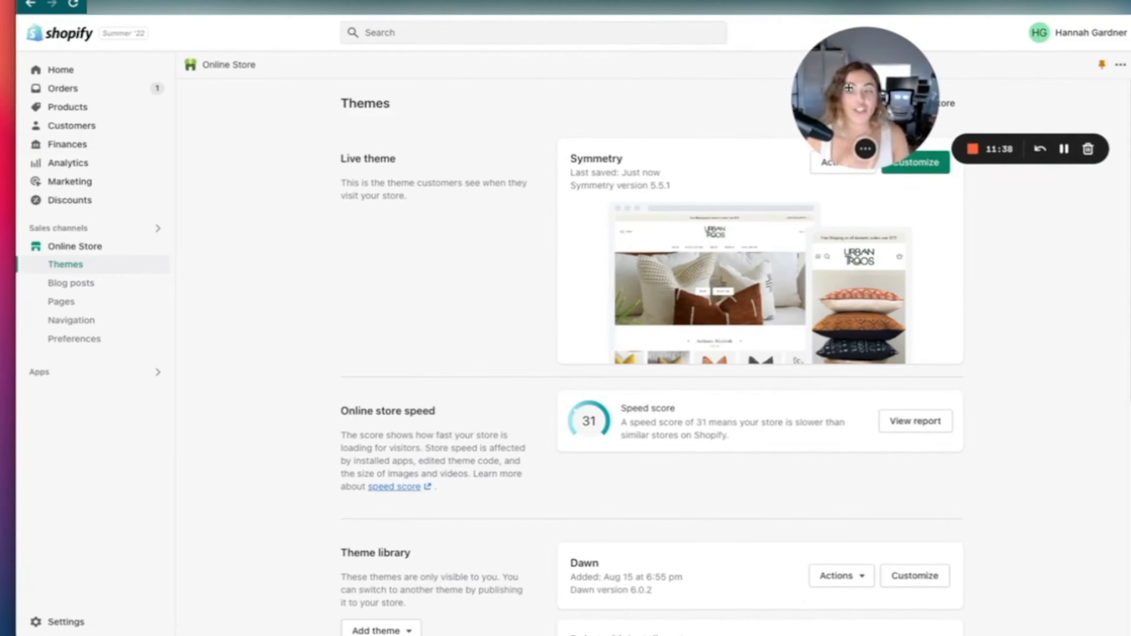
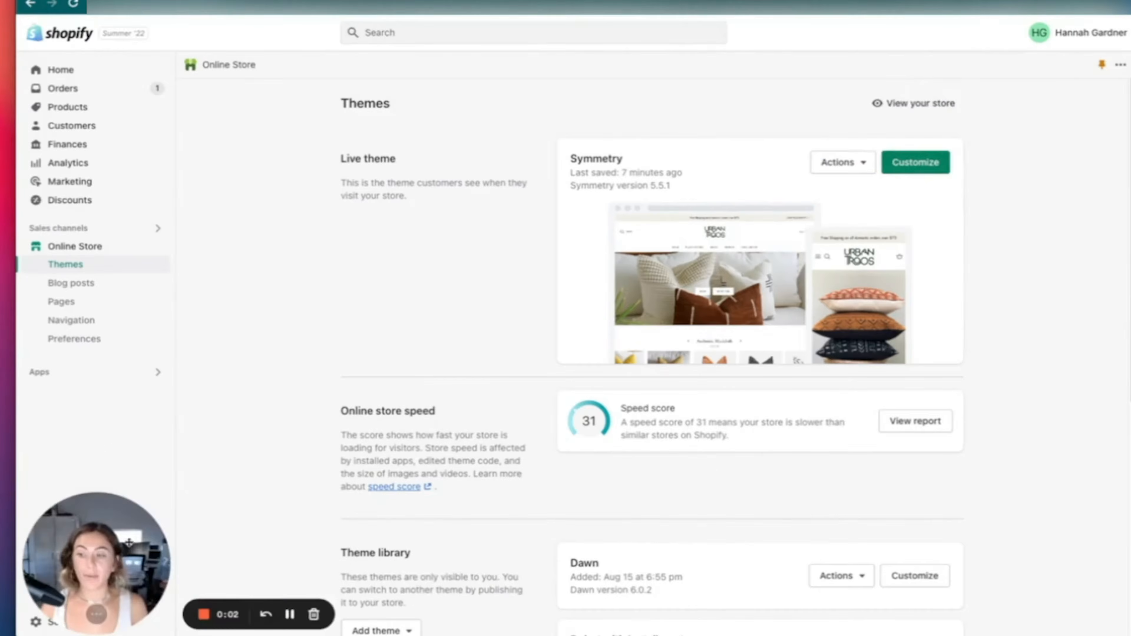
drag(100, 633, 97, 399)
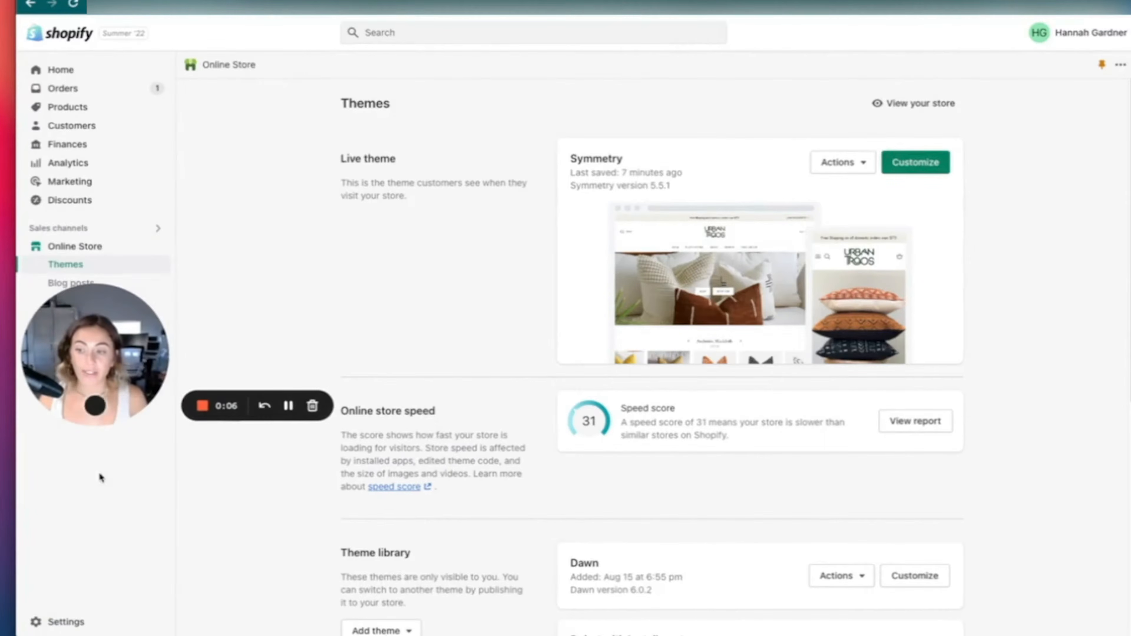
click(73, 622)
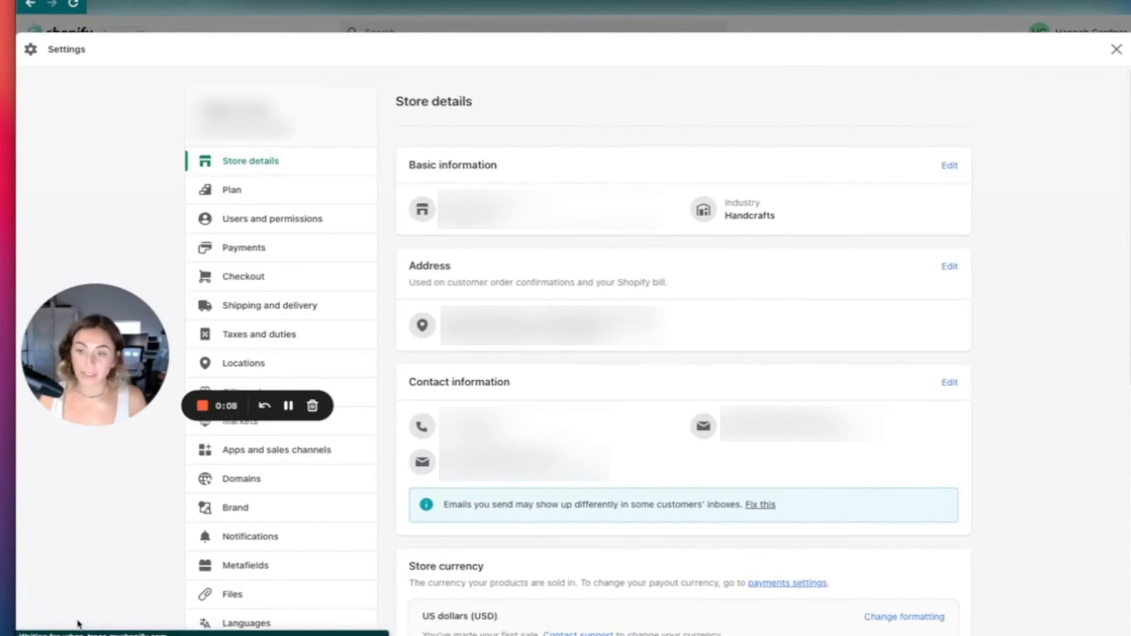
drag(66, 352, 849, 62)
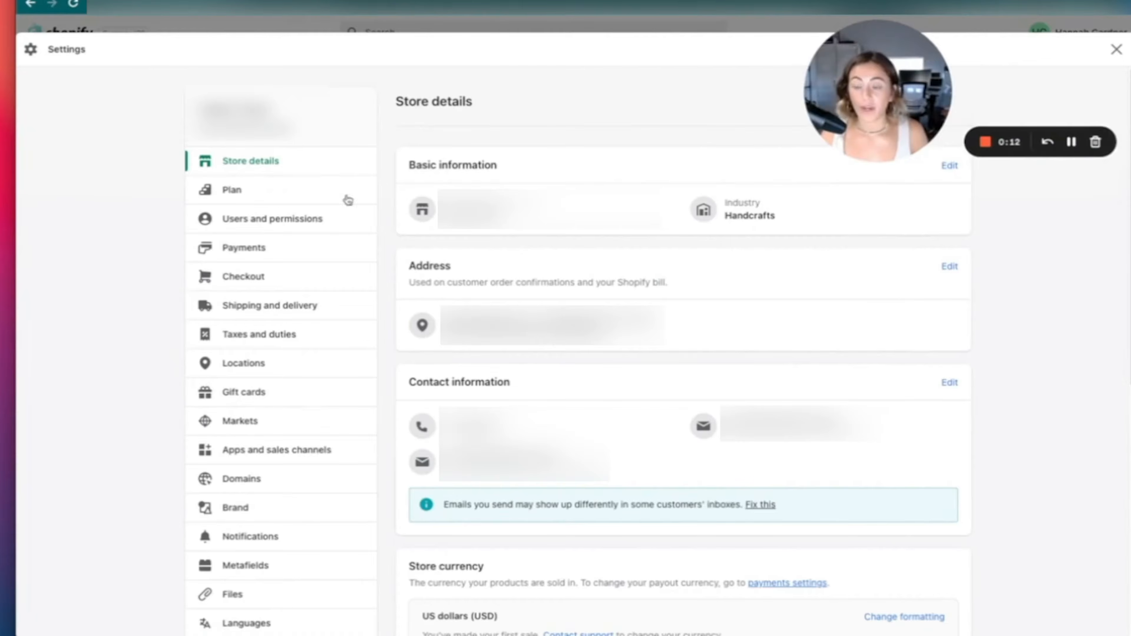
click(1116, 50)
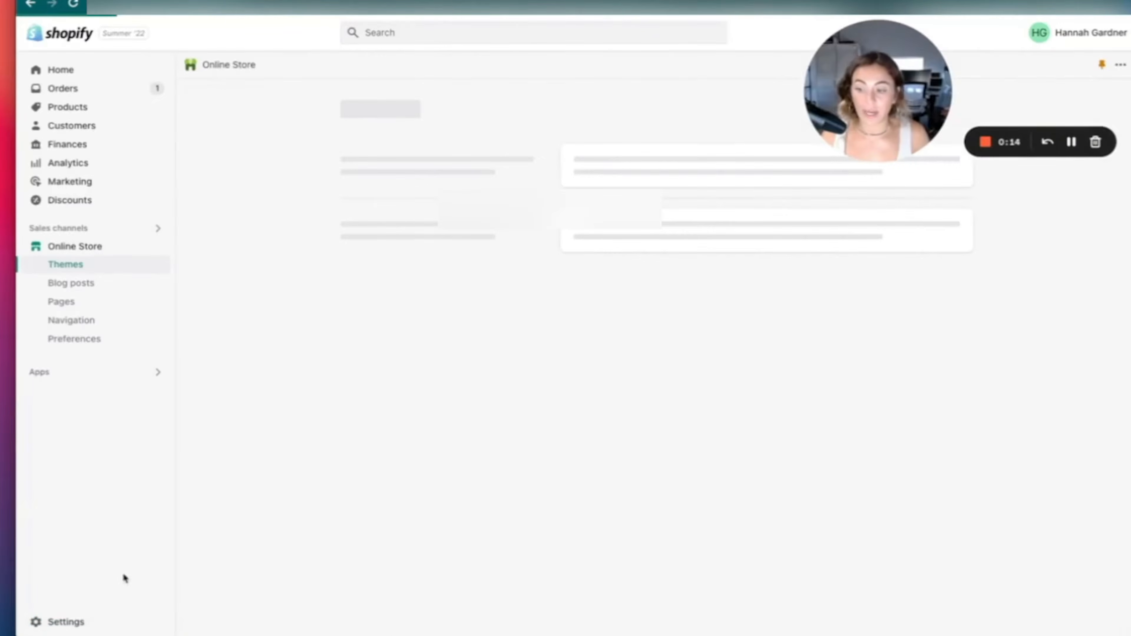
click(79, 622)
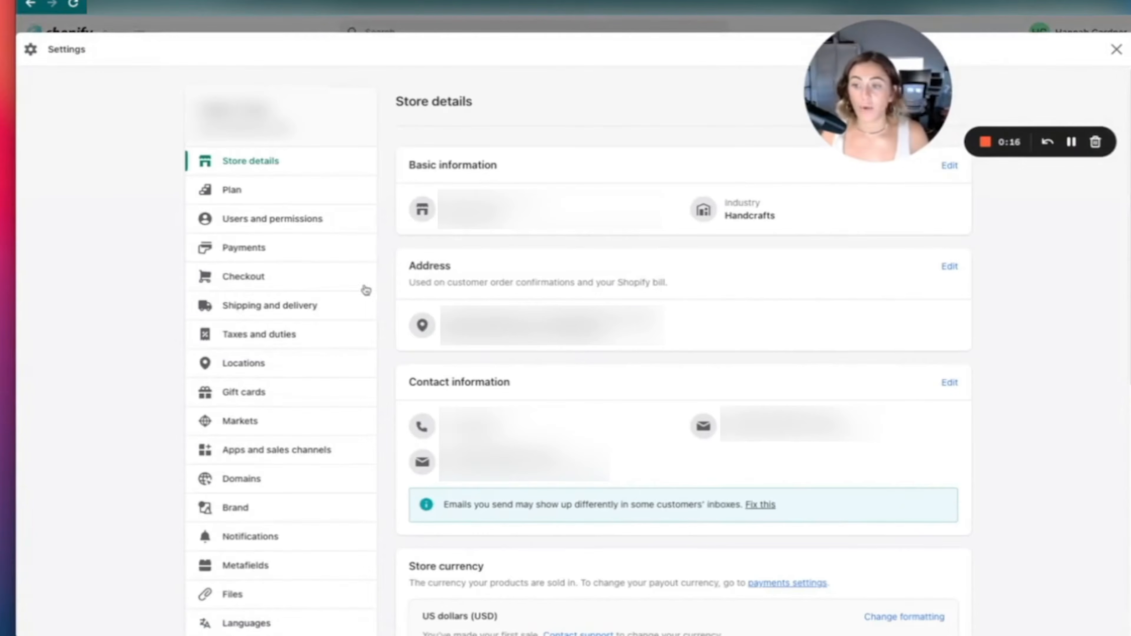
click(262, 252)
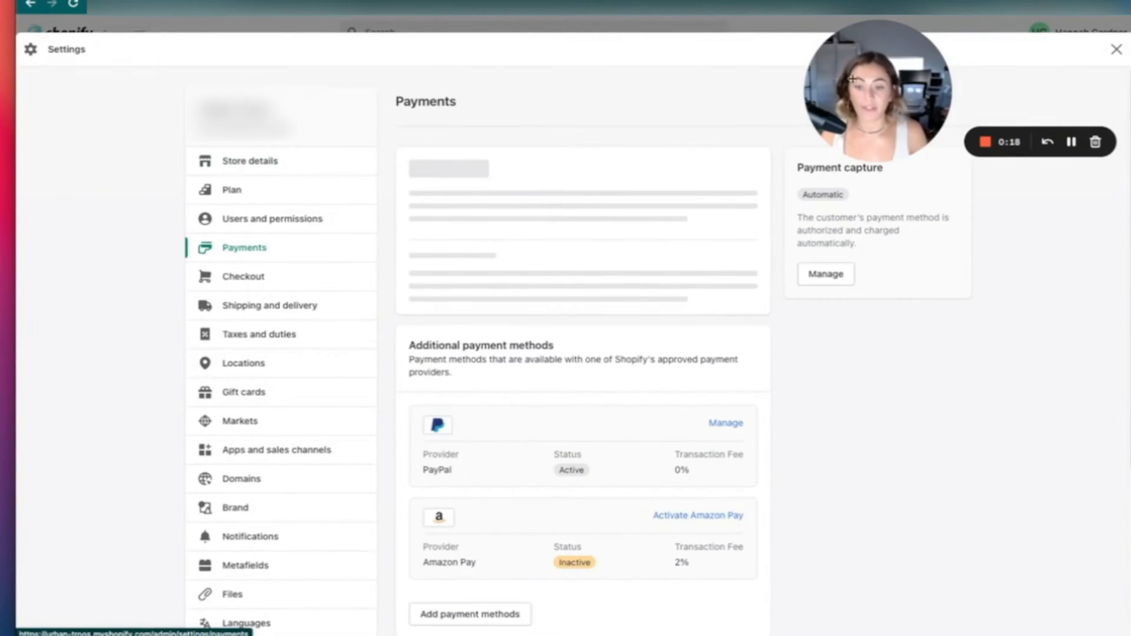
drag(940, 77, 157, 95)
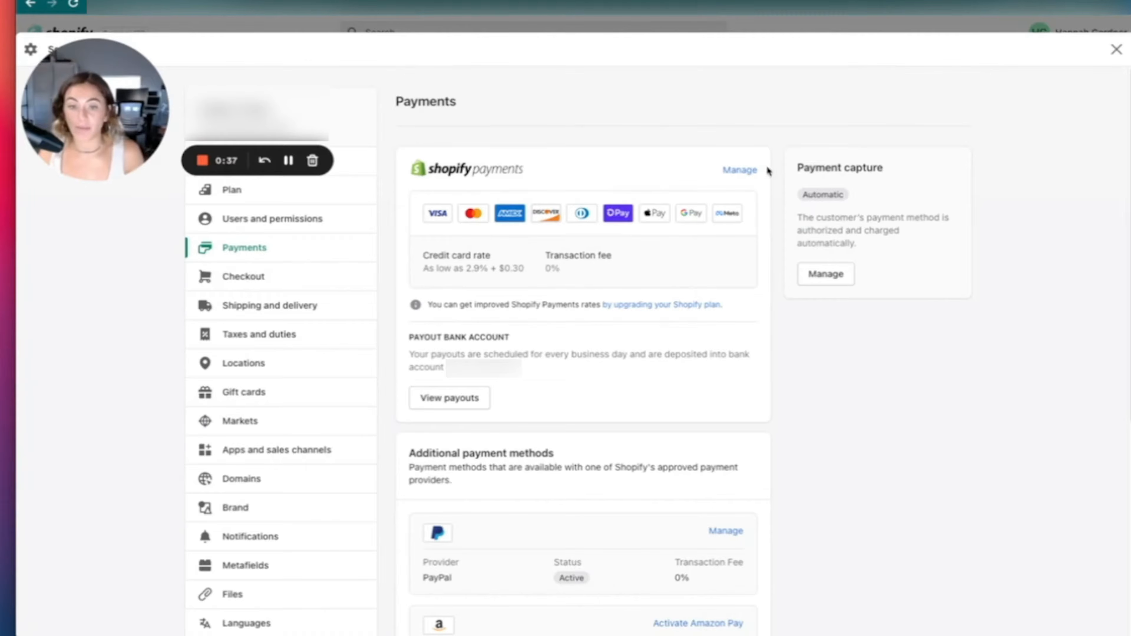
Step: Examine the Shopify Payments rates, accepted cards, wallets, payout details and payout schedule, and return to the Payments overview
click(740, 171)
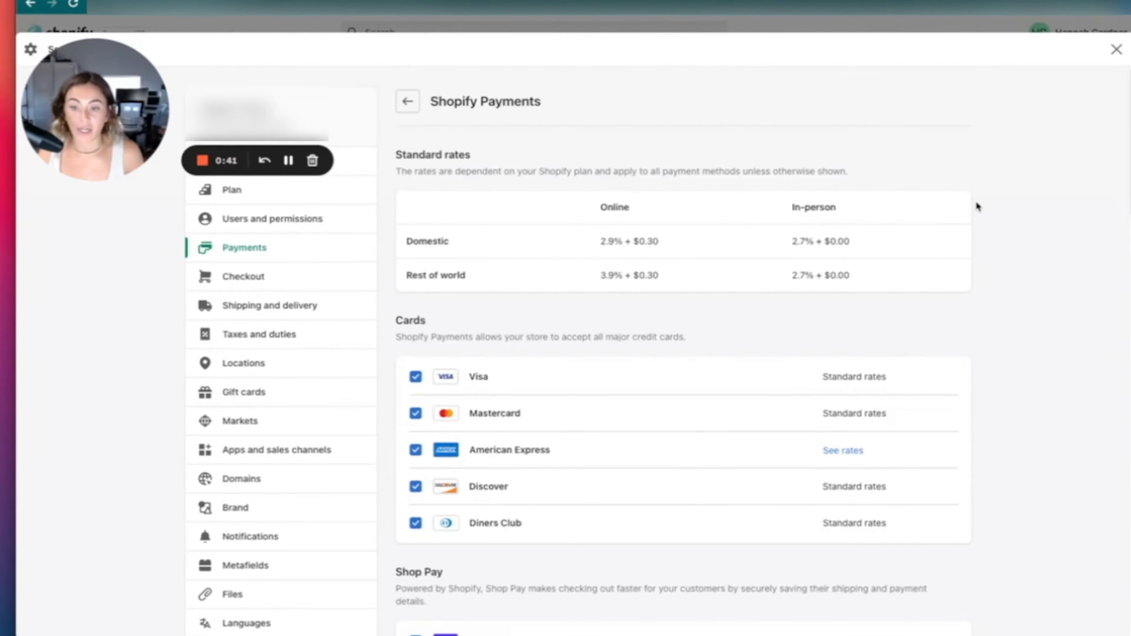
scroll(976, 201, down, 15)
scroll(557, 260, up, 10)
scroll(650, 297, up, 6)
scroll(650, 297, down, 6)
scroll(668, 296, down, 3)
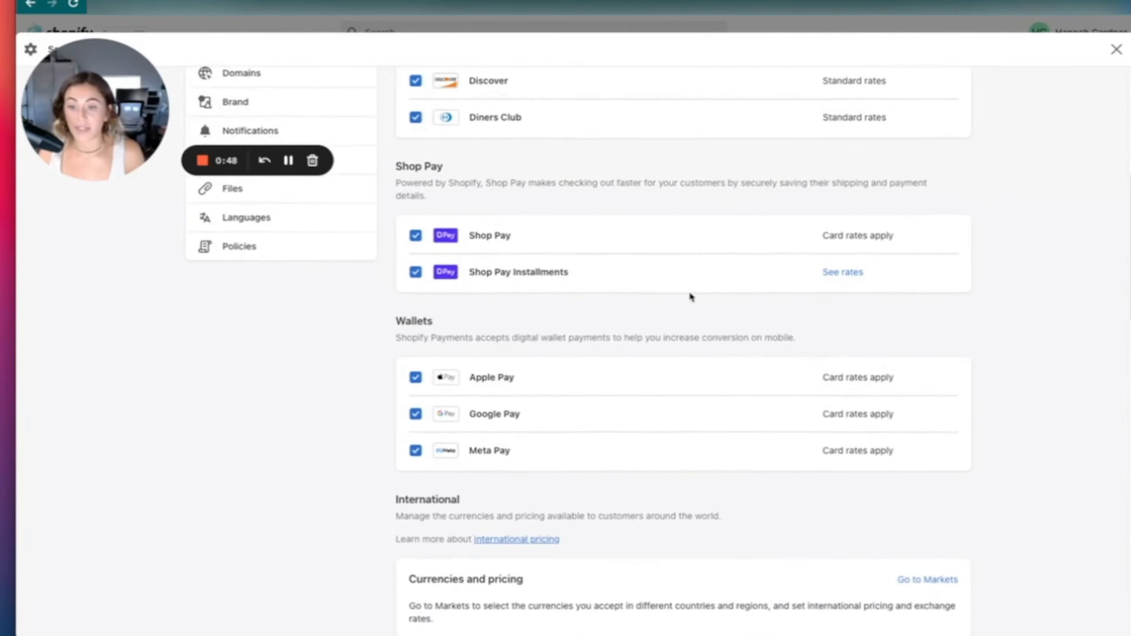
scroll(690, 297, down, 10)
scroll(691, 297, down, 3)
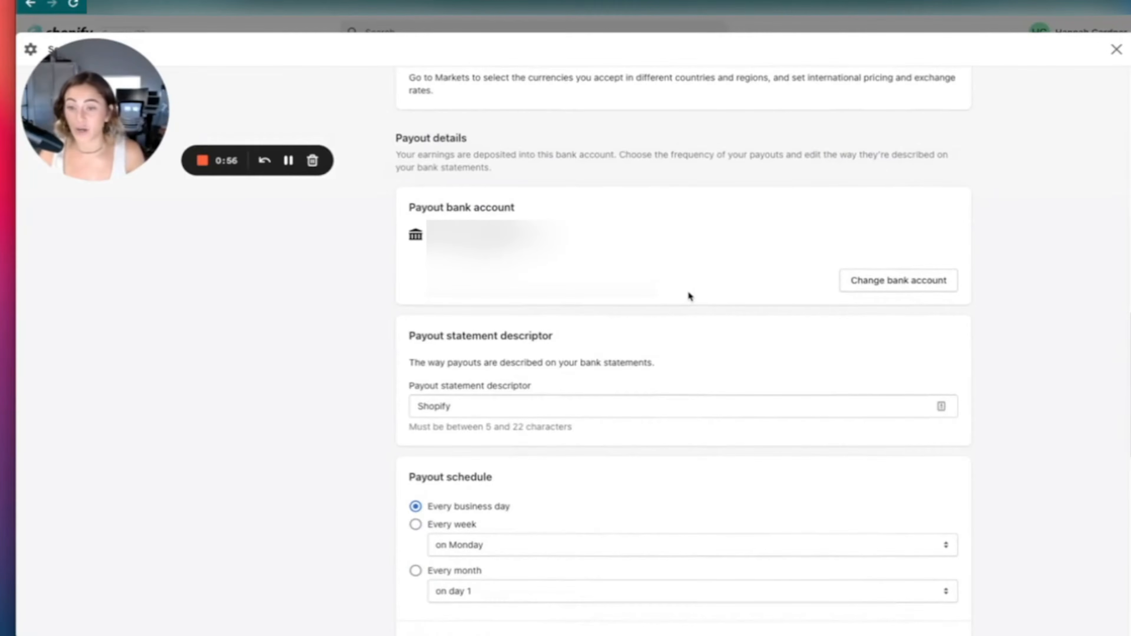
scroll(689, 296, down, 6)
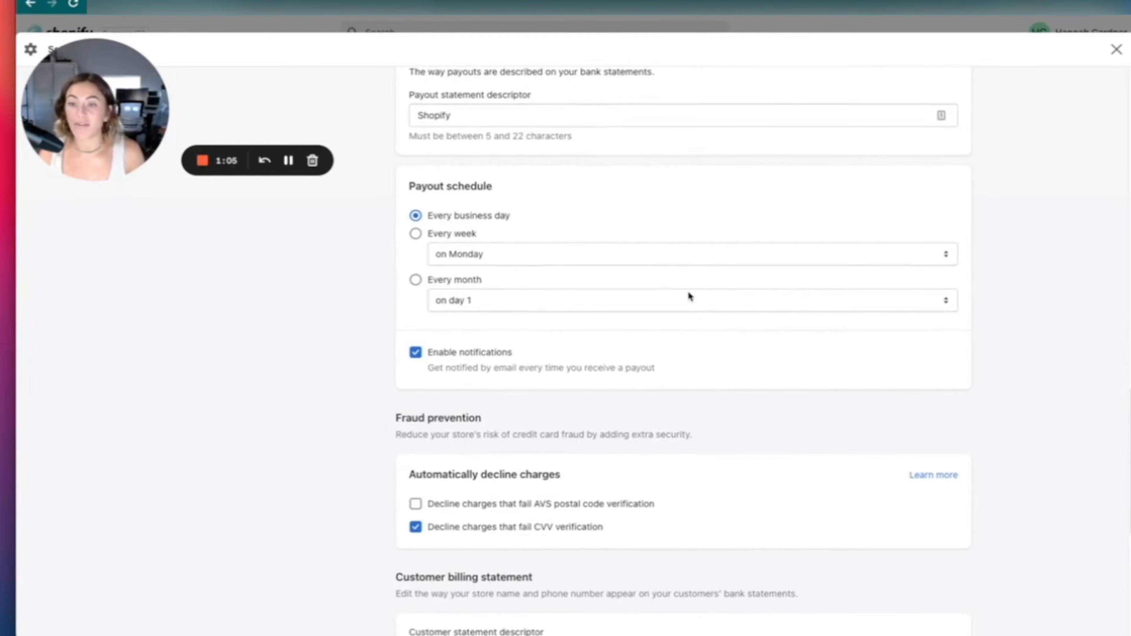
scroll(689, 291, up, 20)
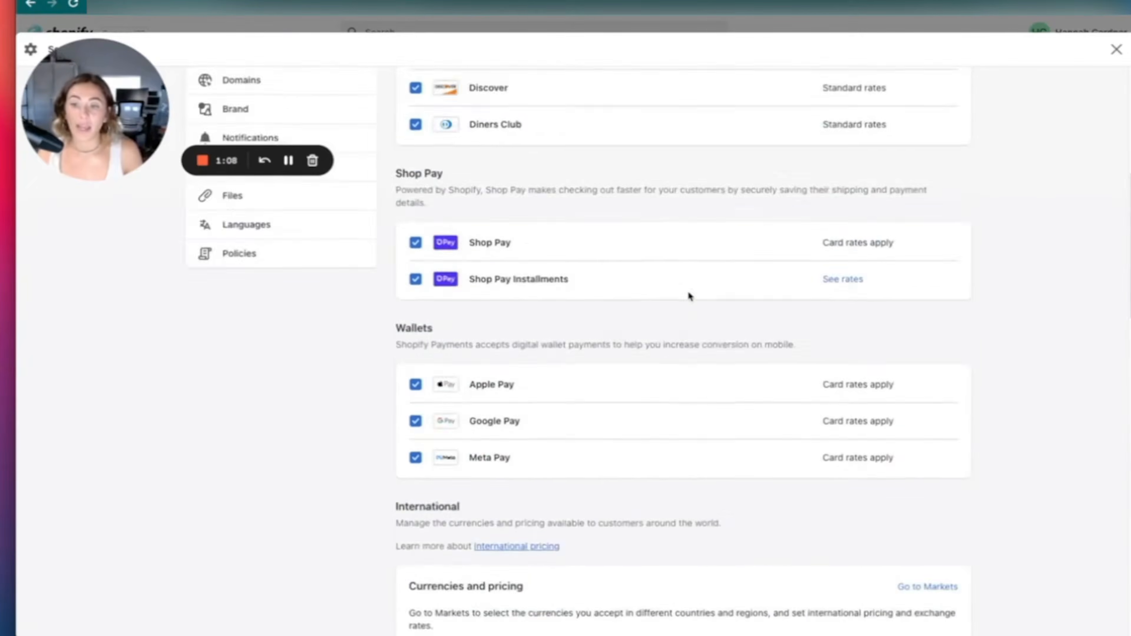
click(406, 101)
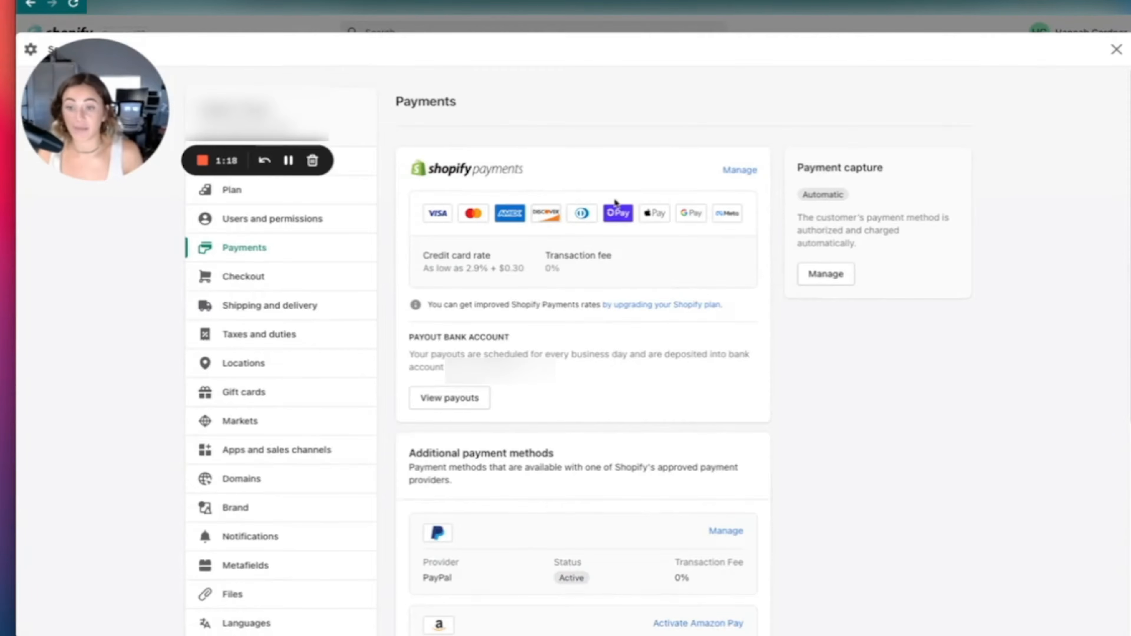
Step: Review the additional payment methods on the Payments page, including PayPal and Amazon Pay
scroll(616, 202, down, 5)
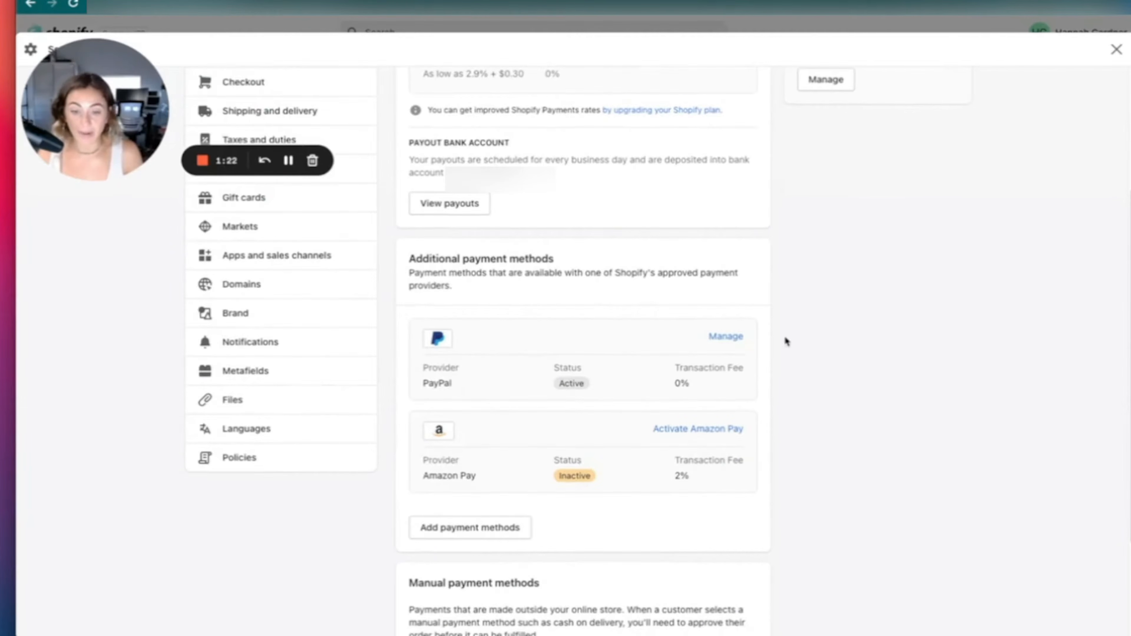
scroll(785, 341, up, 1)
scroll(838, 330, up, 1)
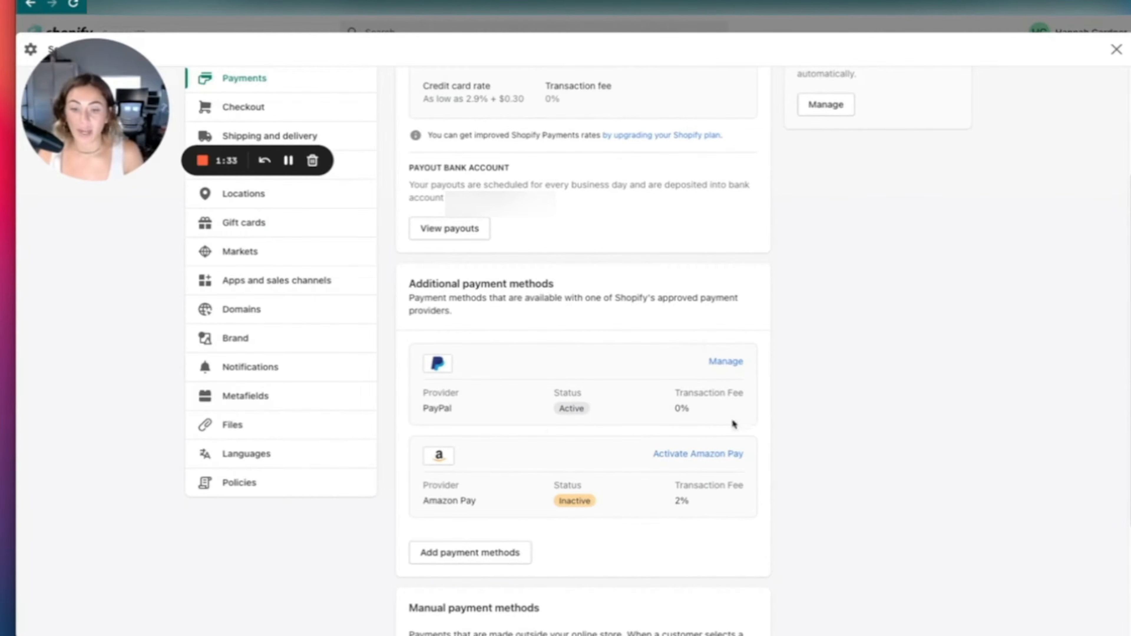
scroll(823, 425, down, 3)
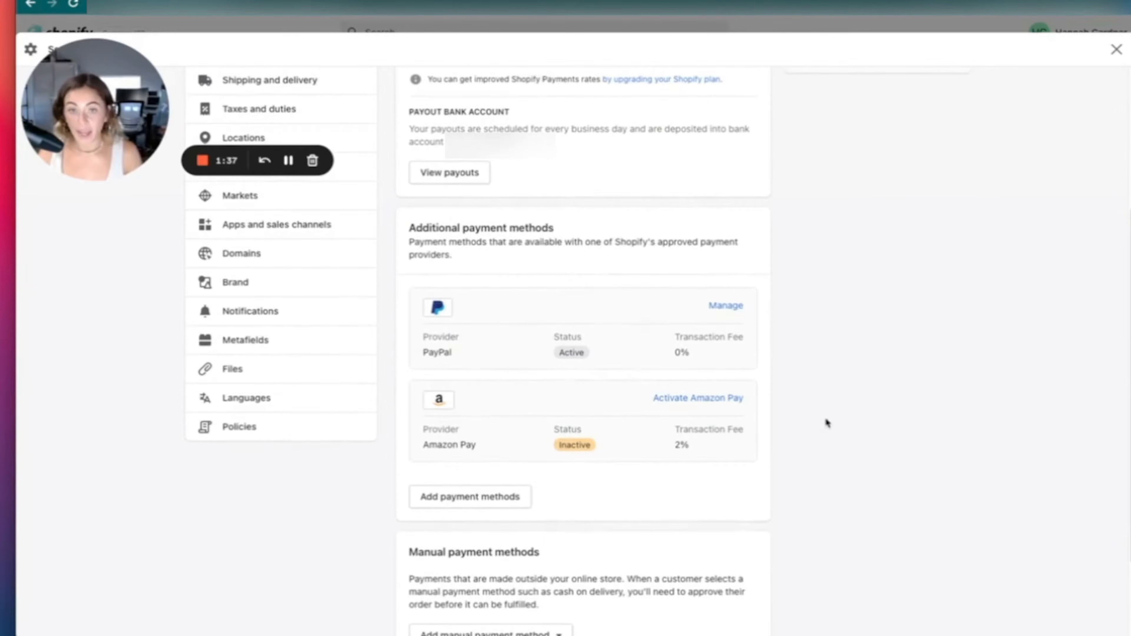
scroll(739, 328, up, 1)
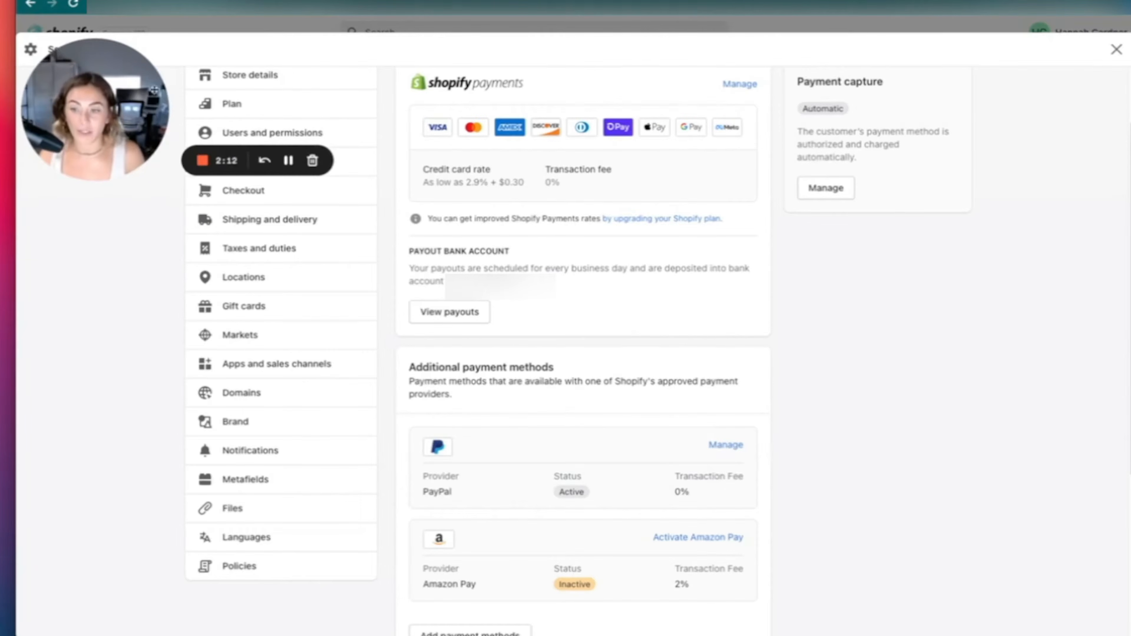
drag(84, 126, 928, 107)
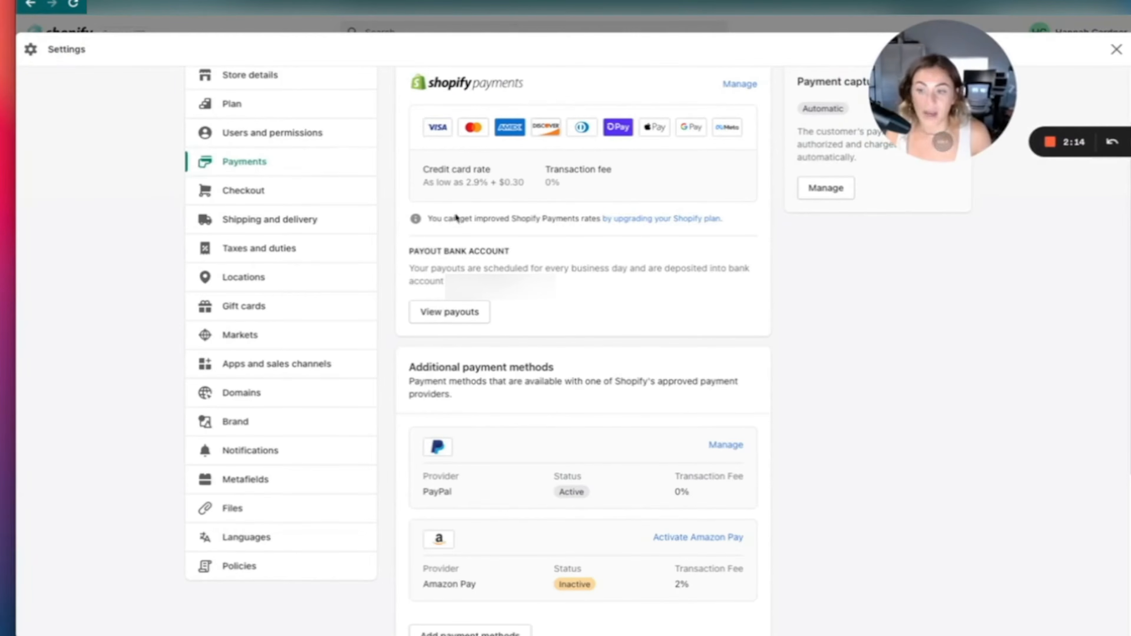
scroll(645, 218, down, 1)
scroll(643, 212, up, 5)
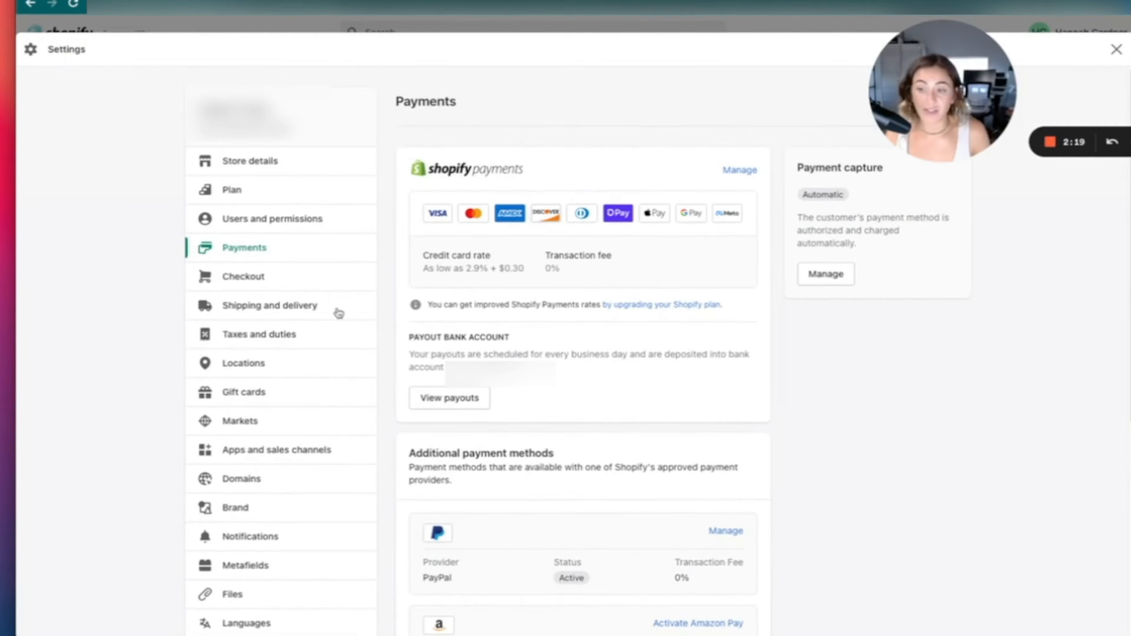
Step: Open the Shipping and delivery settings and look over the shipping rates, processing time and local delivery options
click(328, 315)
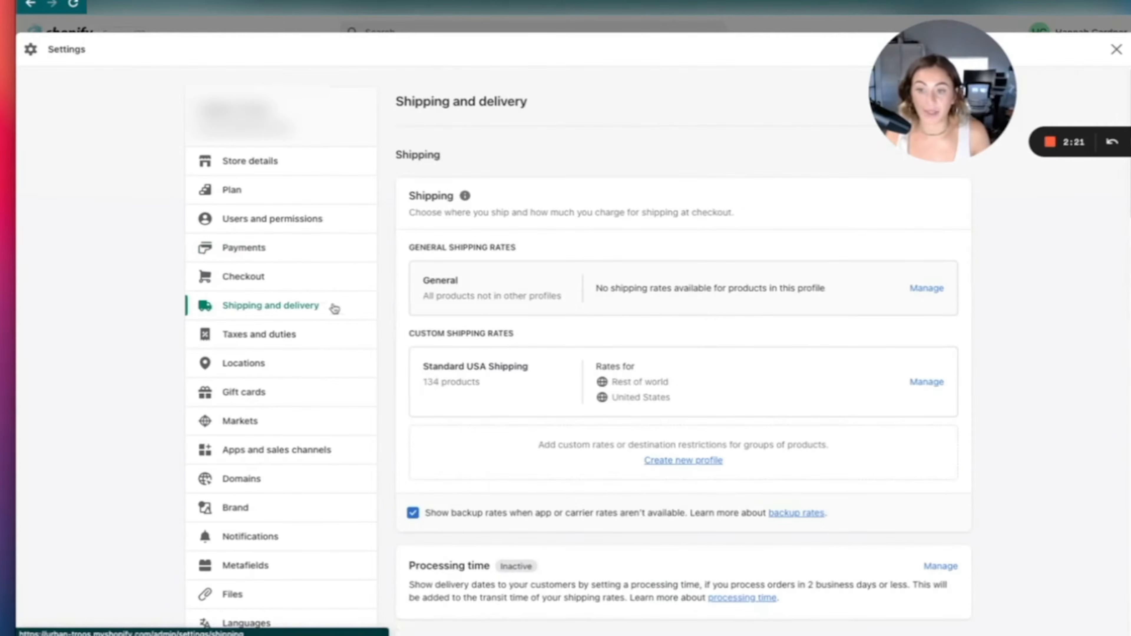
drag(952, 72, 125, 71)
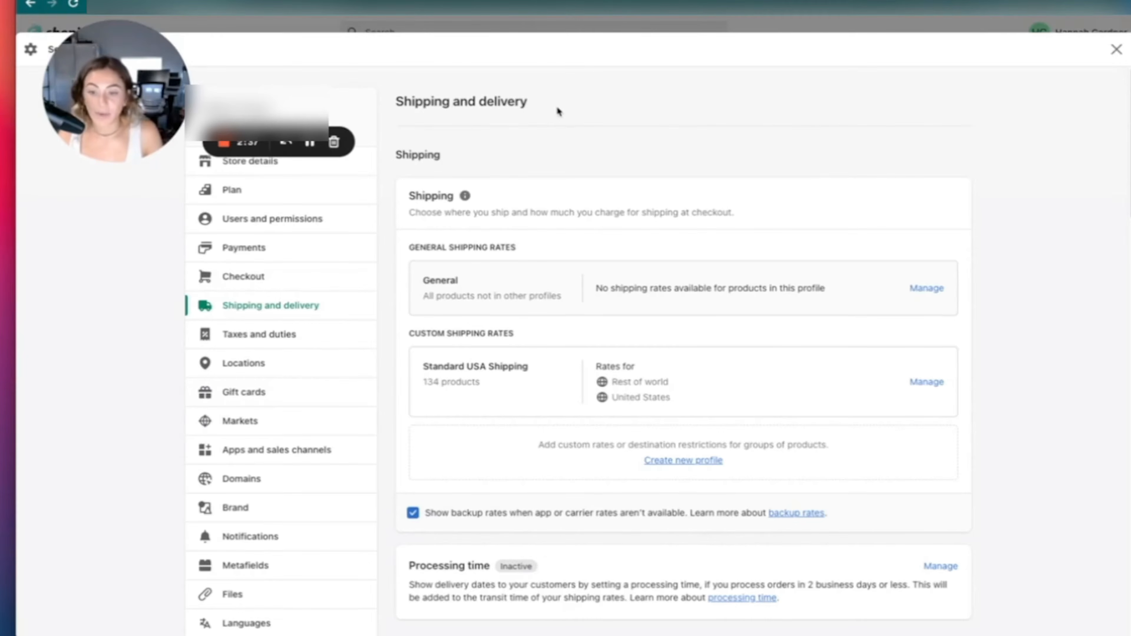
scroll(939, 206, down, 2)
scroll(956, 213, down, 10)
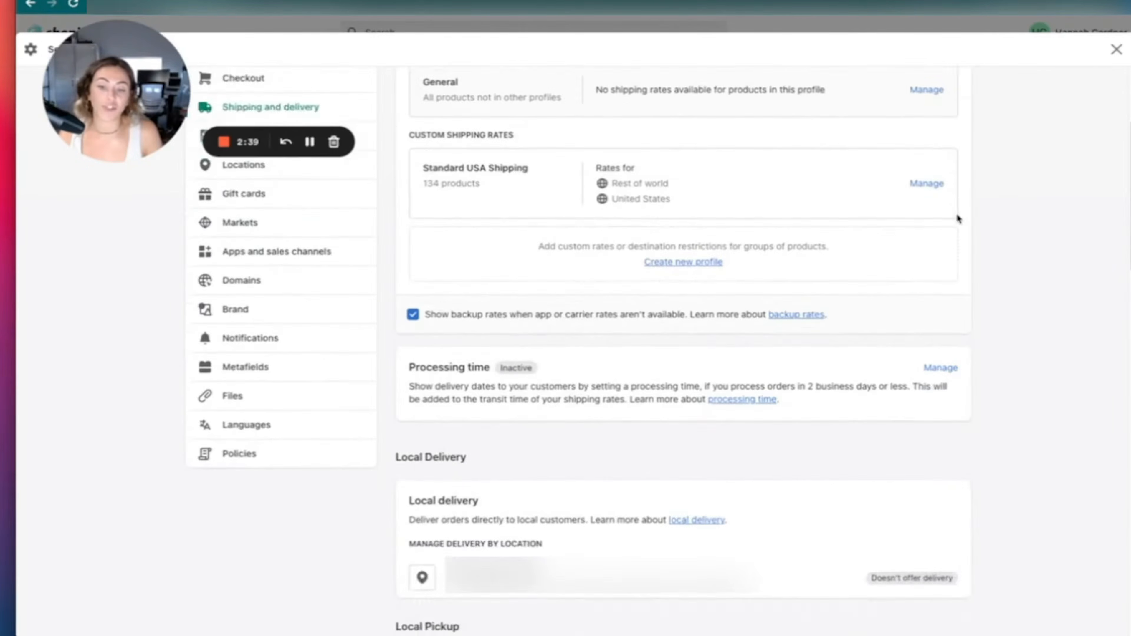
Step: Start a new custom shipping profile named "gfd" and add all displayed products to it
scroll(955, 210, up, 12)
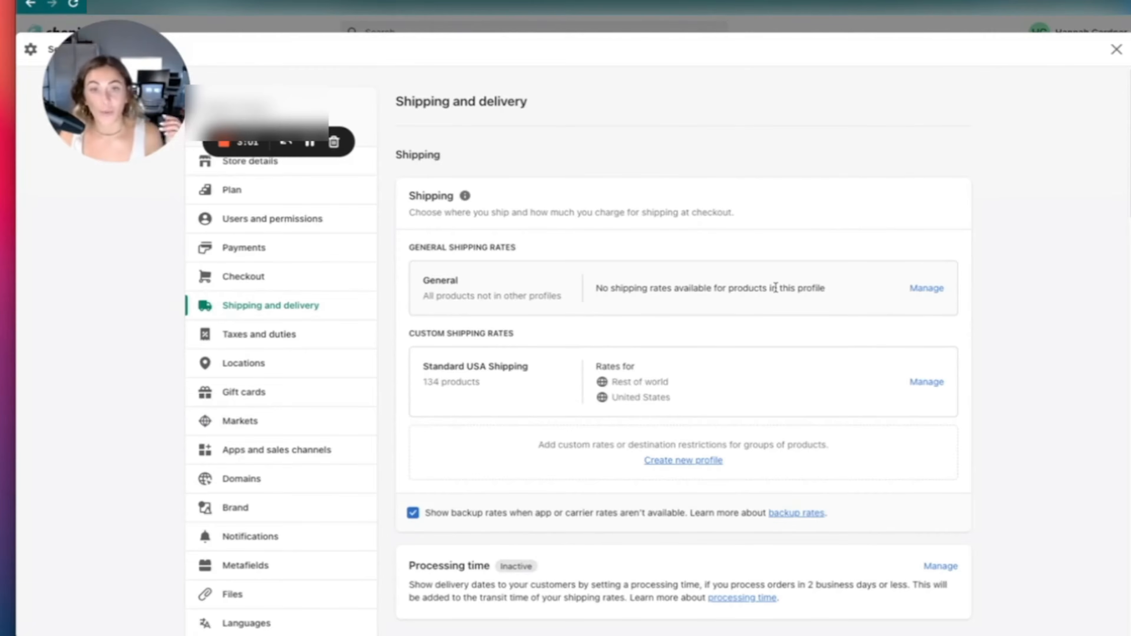
click(707, 464)
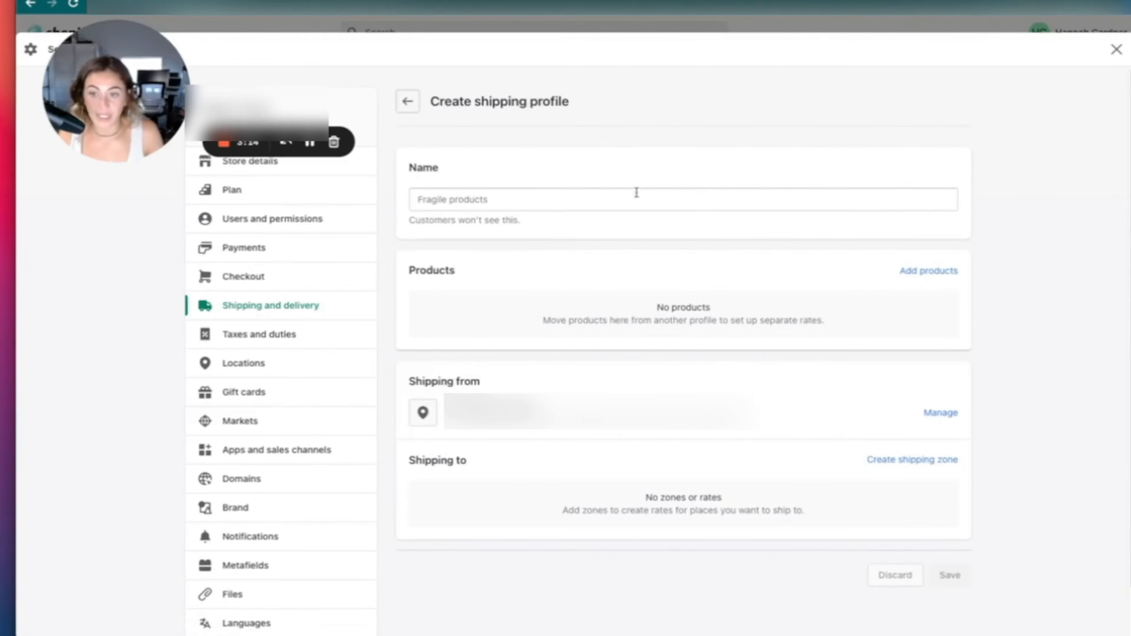
click(545, 201)
text(gfd)
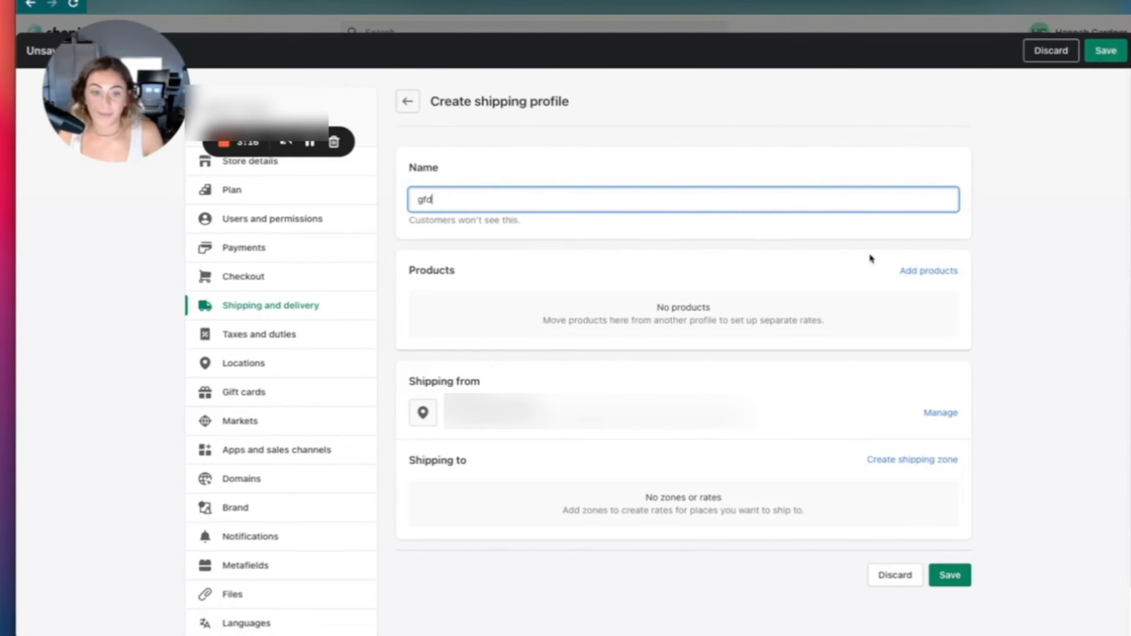
click(918, 272)
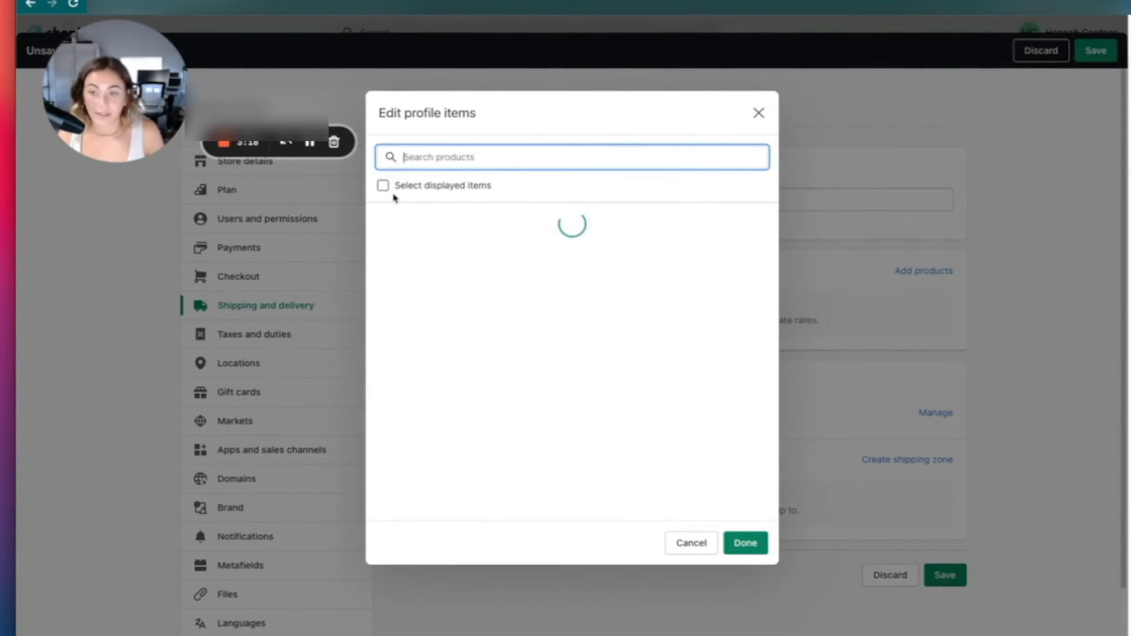
click(383, 185)
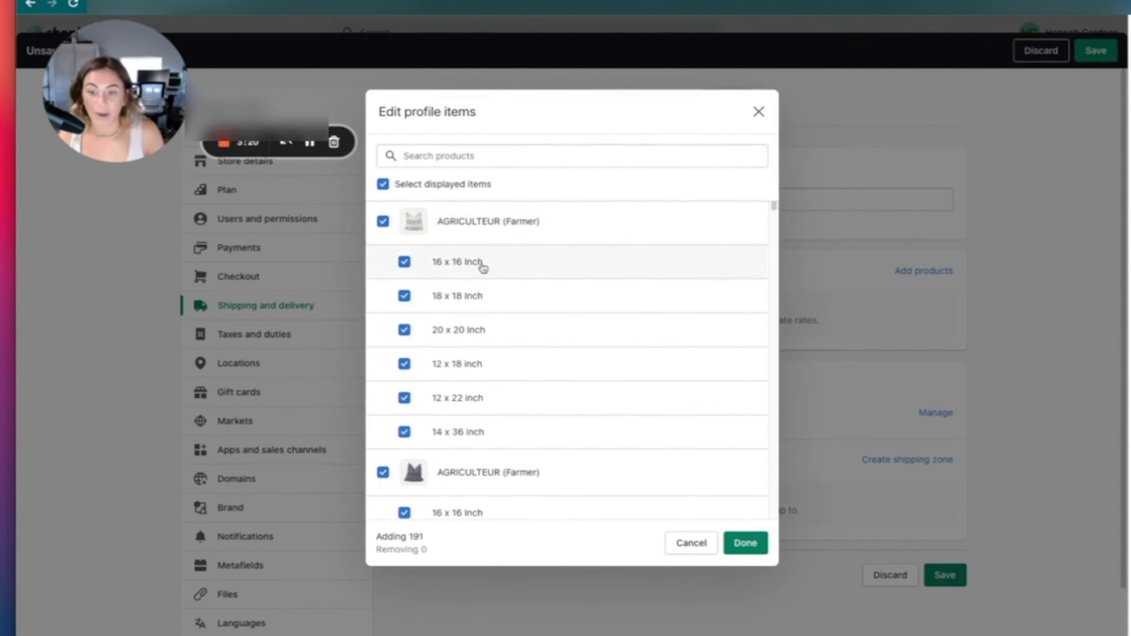
click(746, 543)
scroll(1068, 424, down, 5)
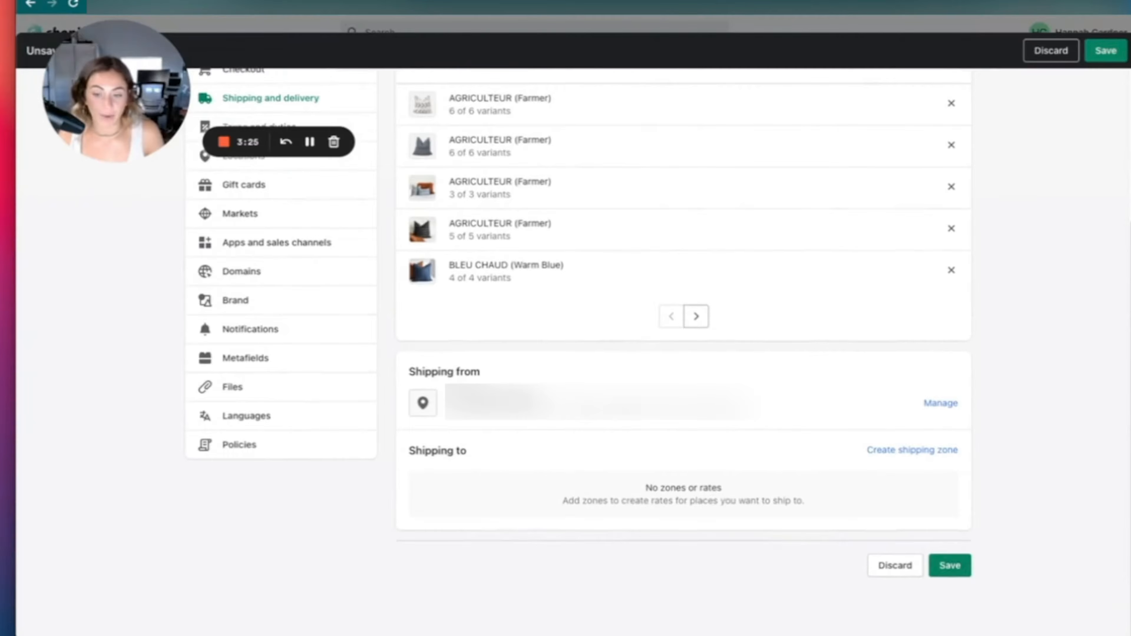
Step: Leave the new shipping profile without saving and return to the Shipping and delivery settings
scroll(935, 542, up, 5)
scroll(946, 603, up, 1)
scroll(979, 482, down, 1)
scroll(982, 488, up, 1)
click(408, 102)
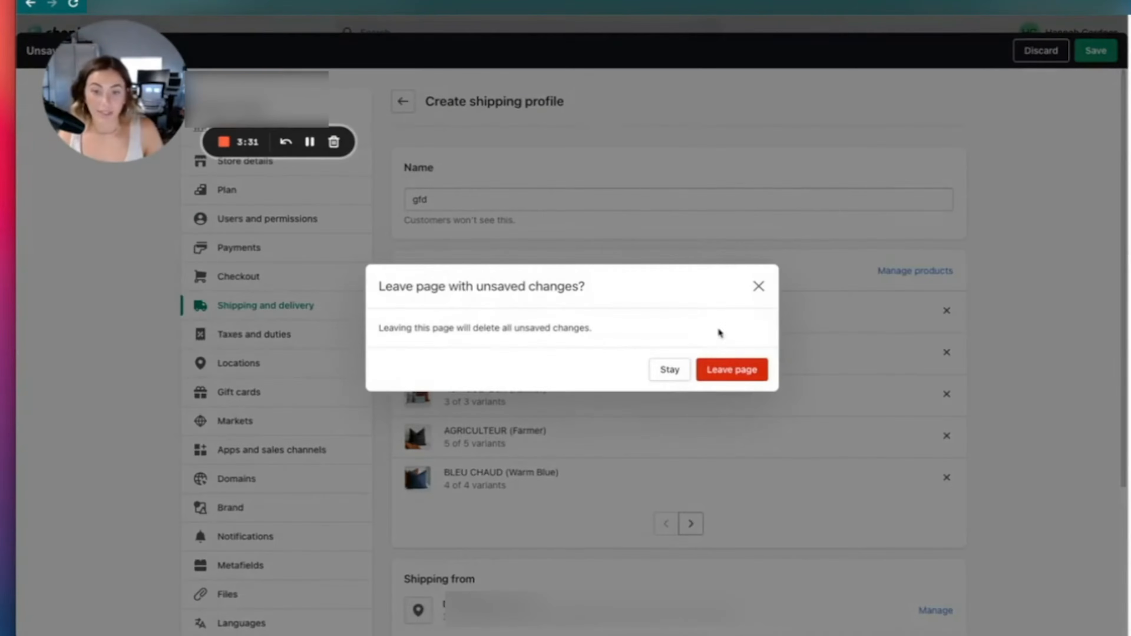
click(721, 370)
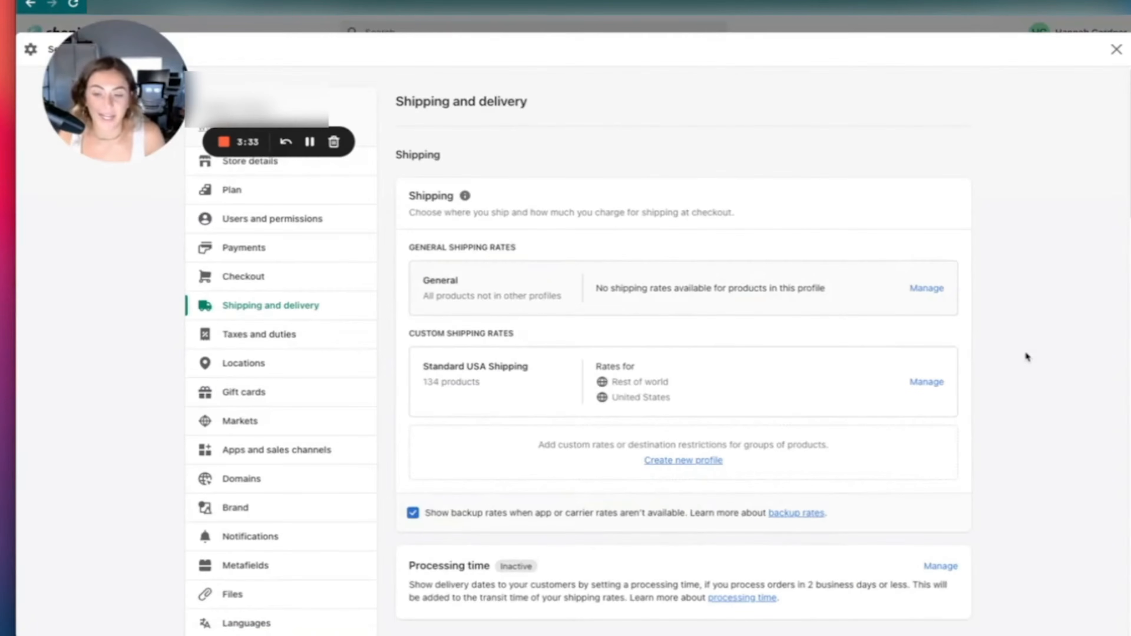
Step: Open the Standard USA Shipping profile for management and review its products, shipping origin and shipping zones
scroll(573, 197, down, 1)
scroll(596, 195, down, 3)
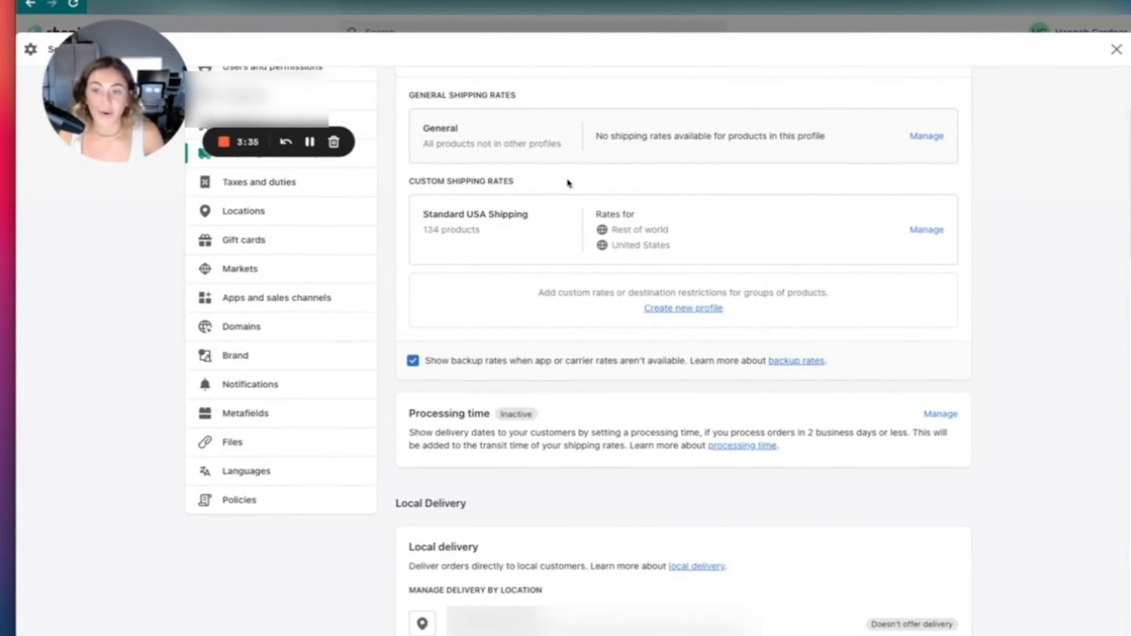
scroll(544, 295, up, 2)
click(929, 326)
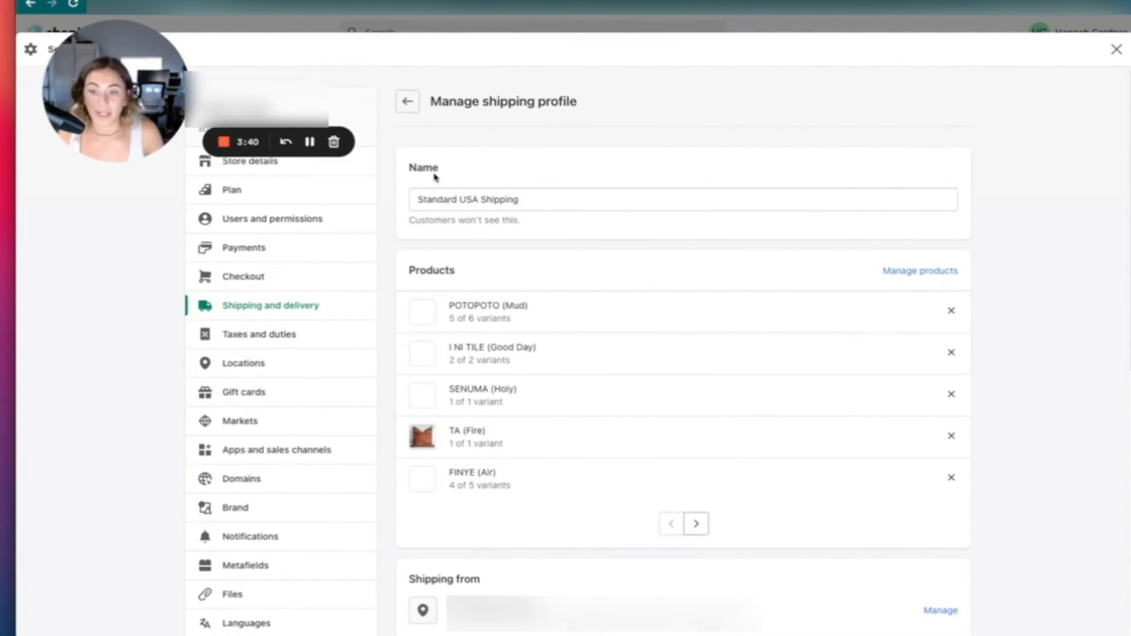
scroll(808, 261, down, 8)
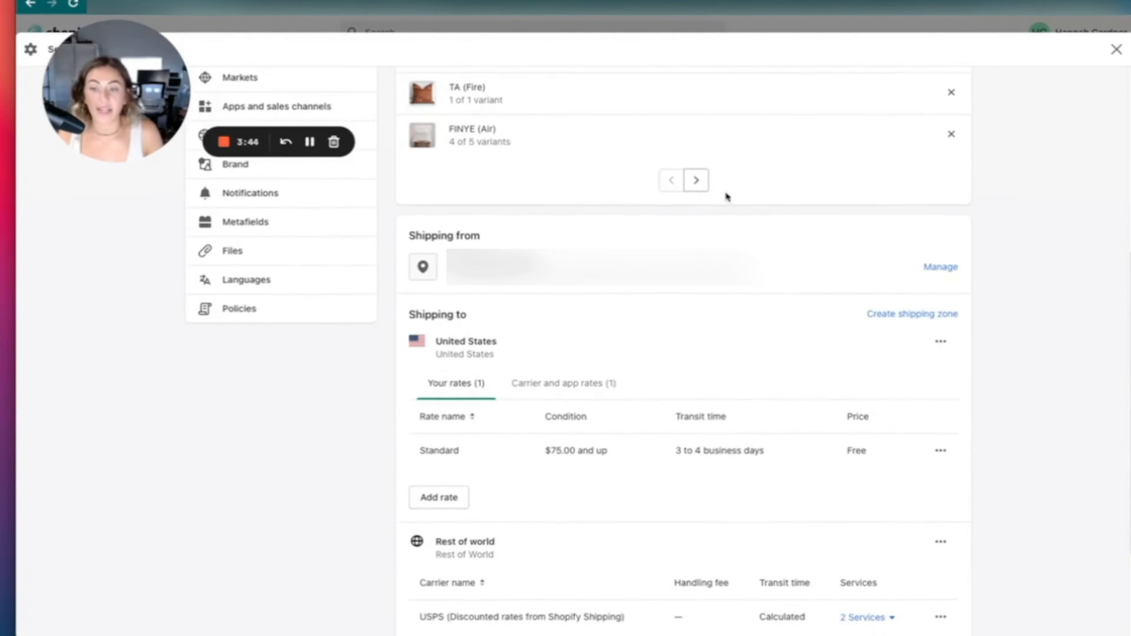
scroll(715, 292, down, 2)
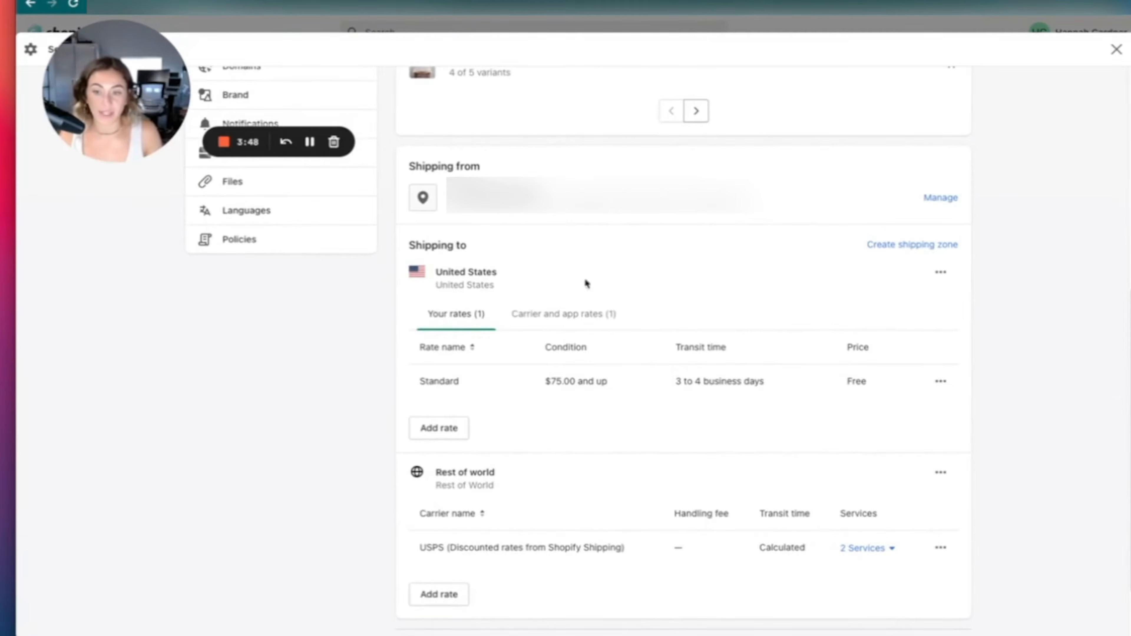
Step: View the edit settings of the United States Standard rate, close them unchanged and return to the Shipping and delivery overview
click(941, 381)
click(918, 410)
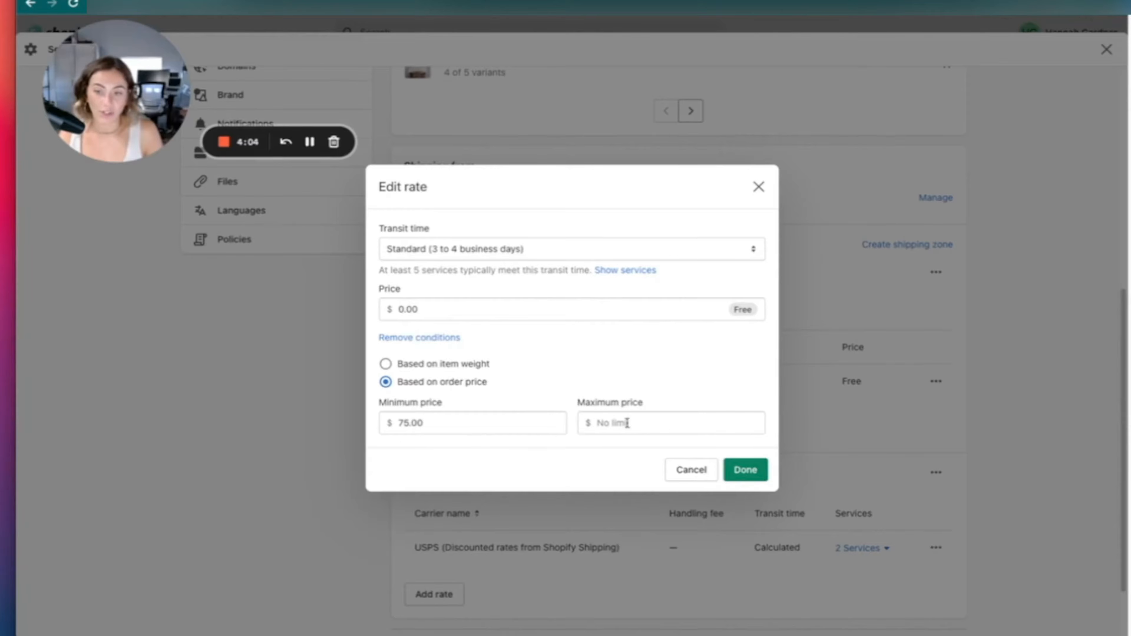
click(758, 187)
scroll(460, 178, up, 10)
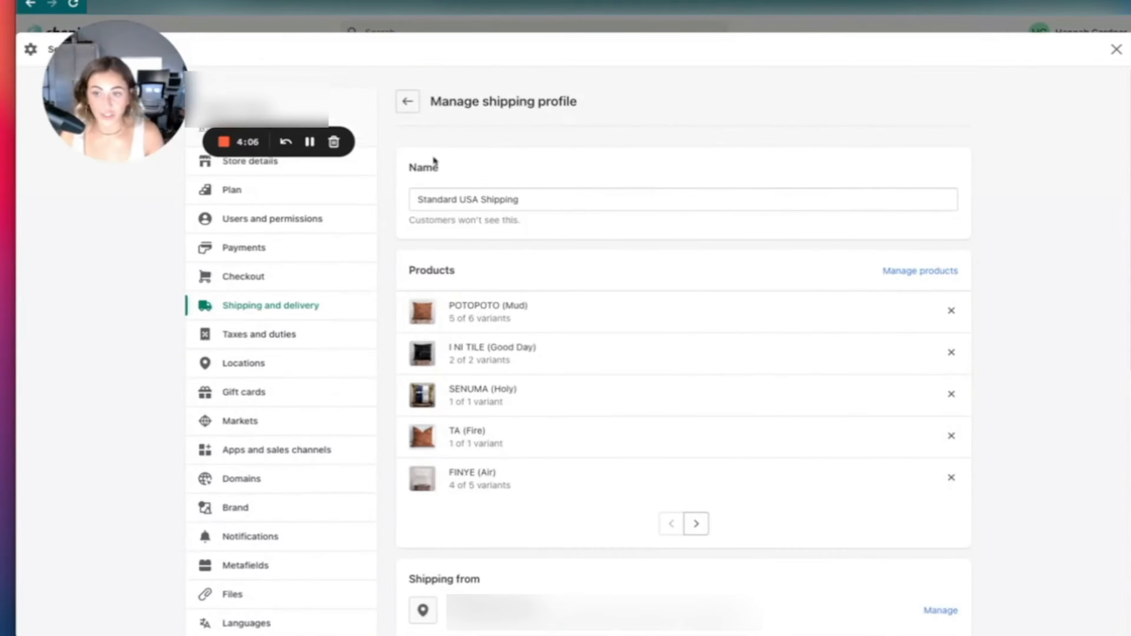
click(408, 103)
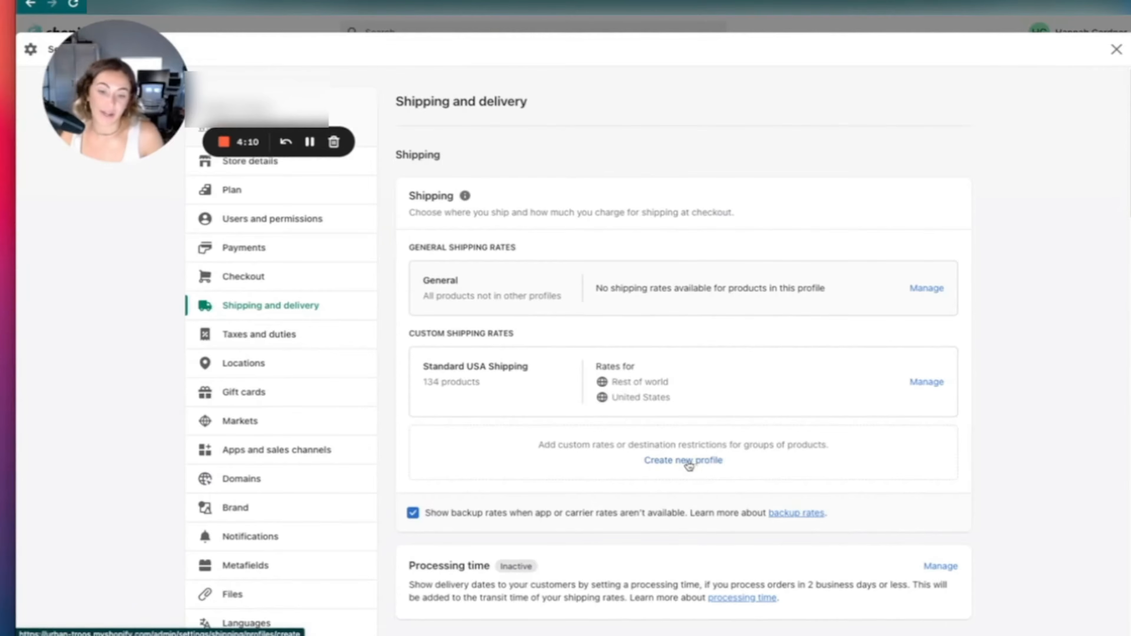
Step: Reopen the Standard USA Shipping profile and check the United States Standard rate's transit time, price and order-price condition, keeping its values
click(928, 381)
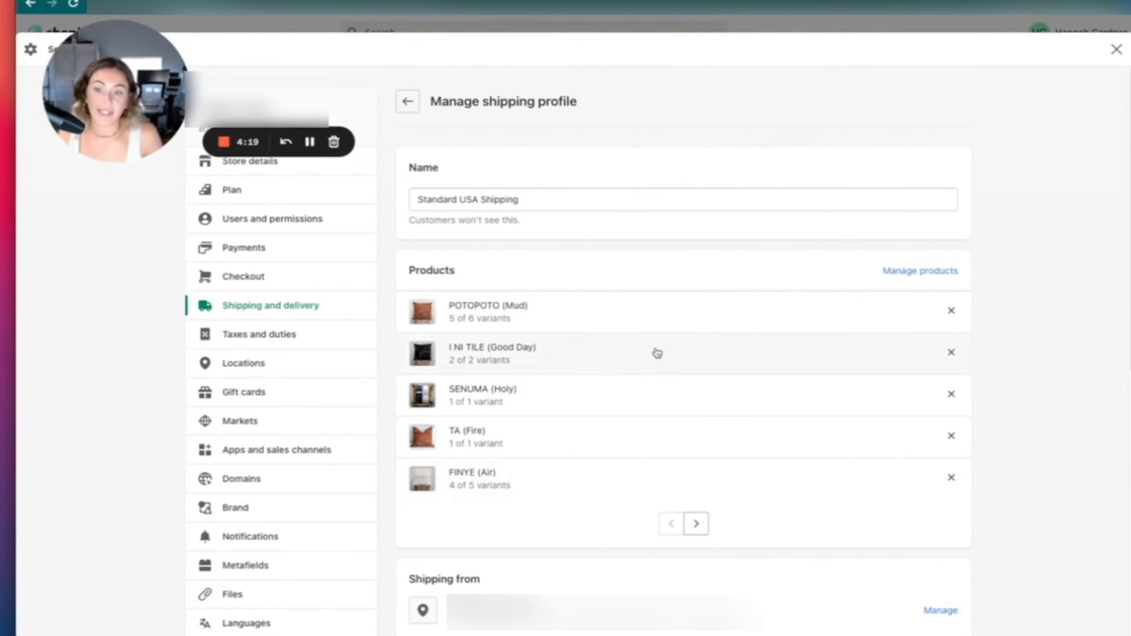
scroll(656, 354, down, 8)
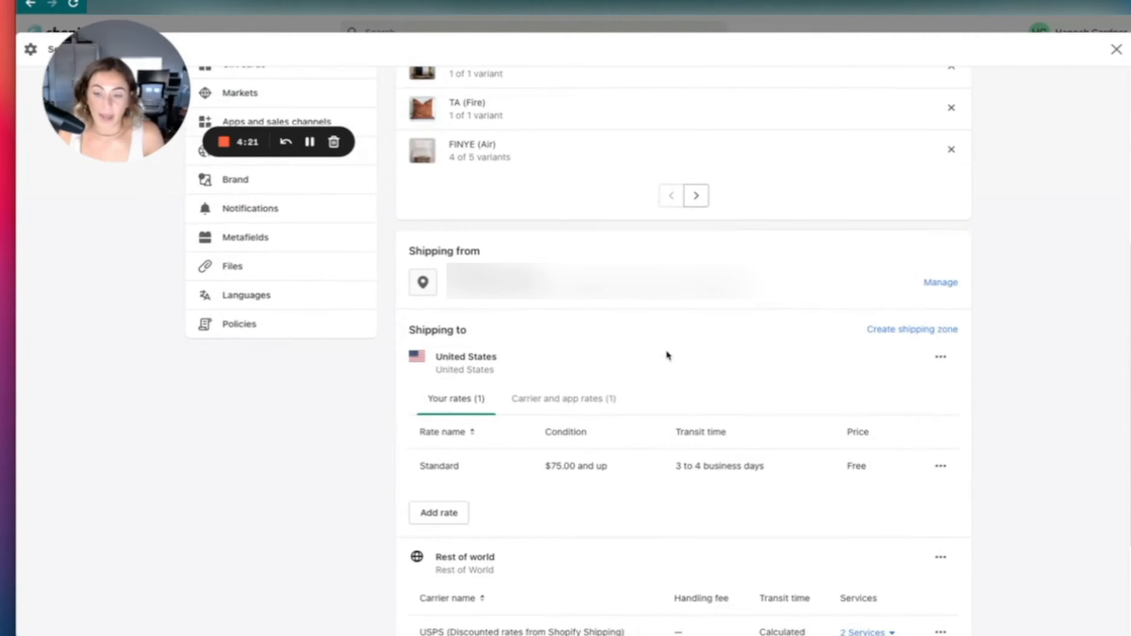
scroll(667, 354, down, 4)
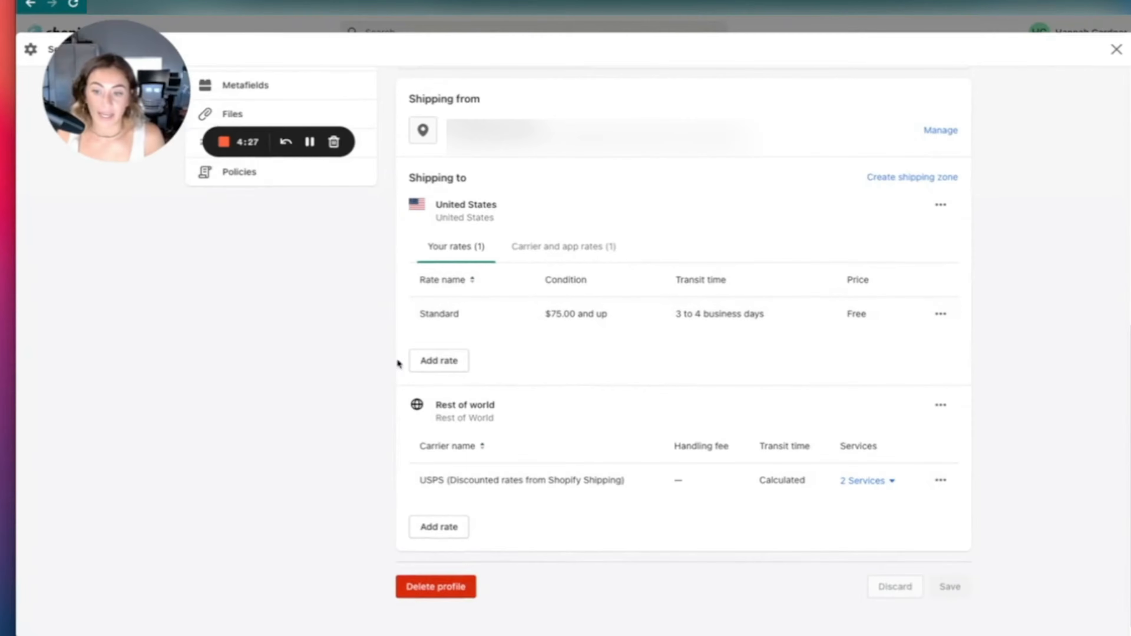
click(940, 317)
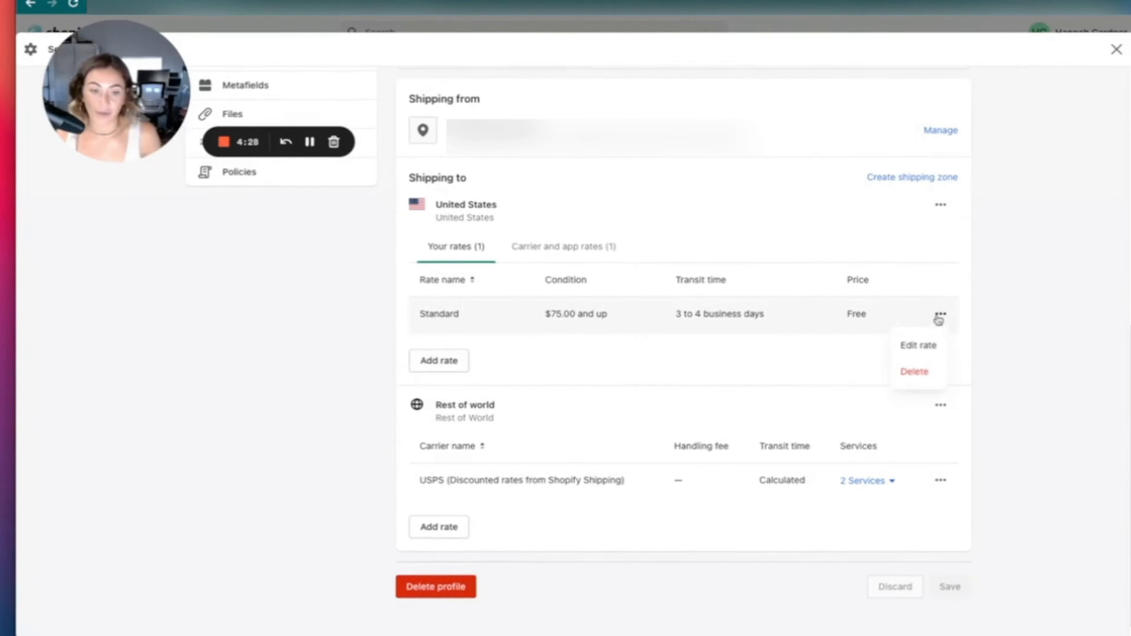
click(923, 346)
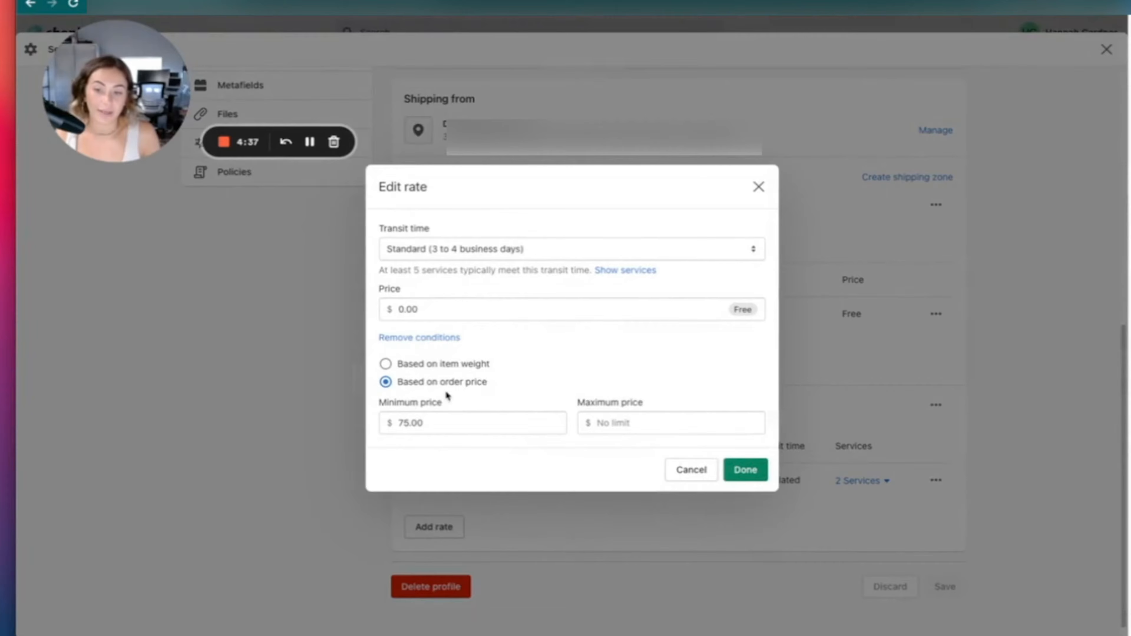
click(763, 474)
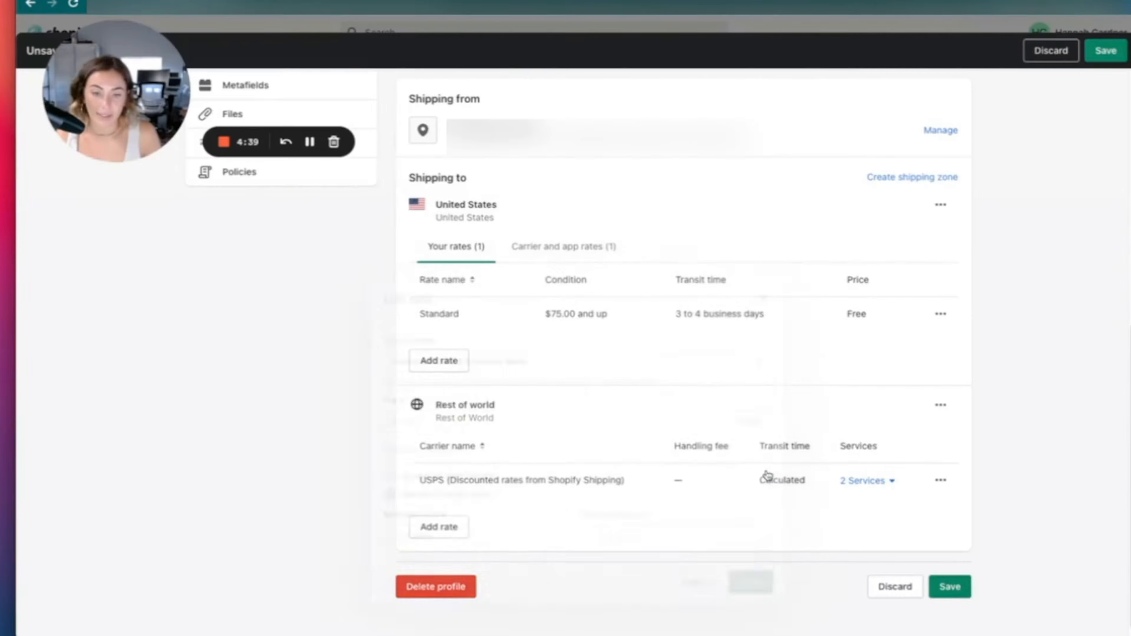
Step: Inspect the United States carrier and app rates, including the USPS rate's services and handling fee settings, without changing them
scroll(880, 413, up, 2)
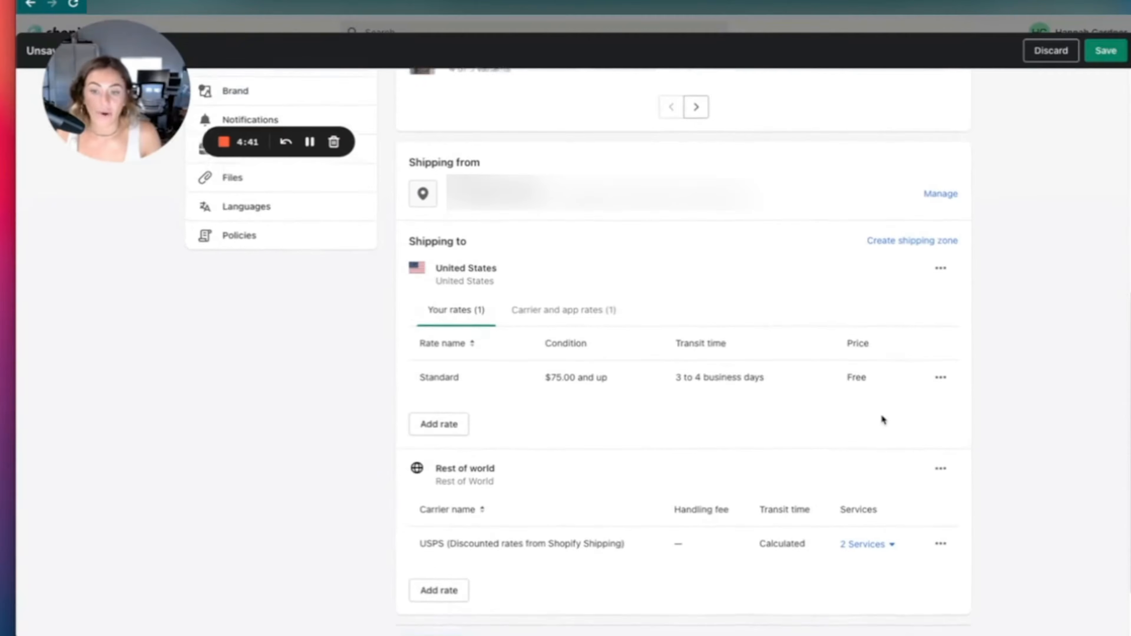
scroll(881, 413, up, 1)
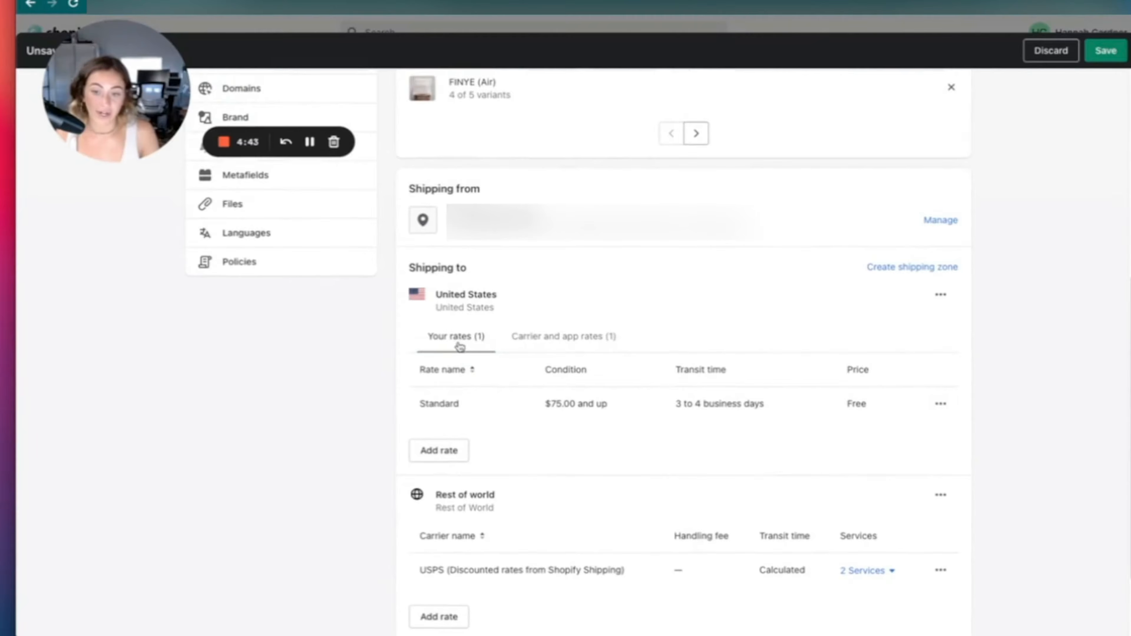
click(575, 342)
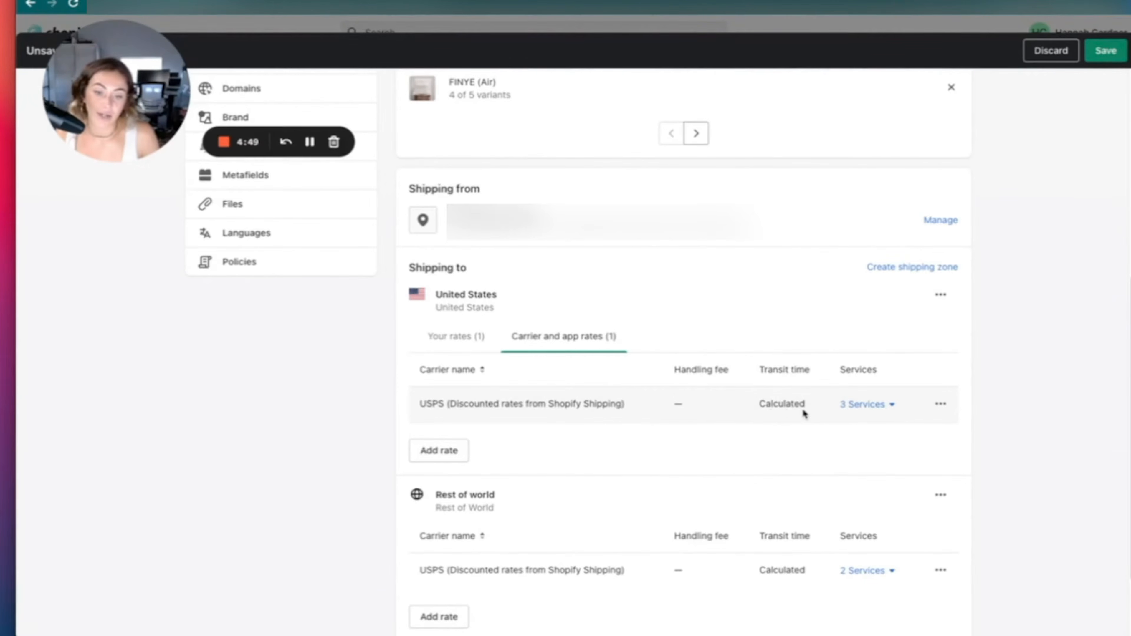
click(941, 405)
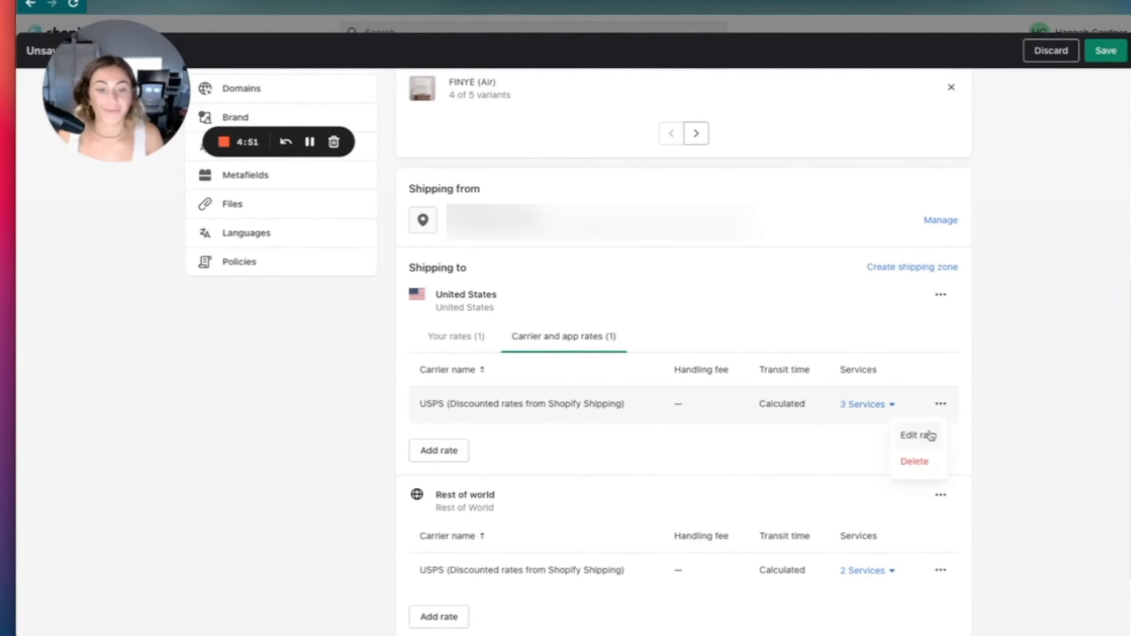
click(918, 435)
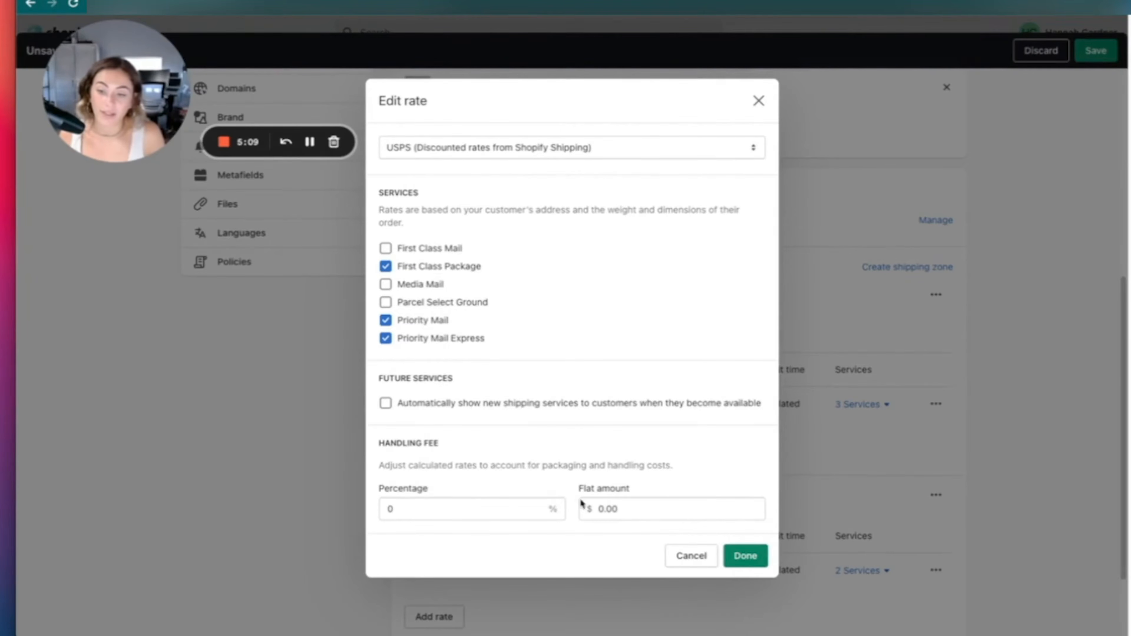
click(747, 556)
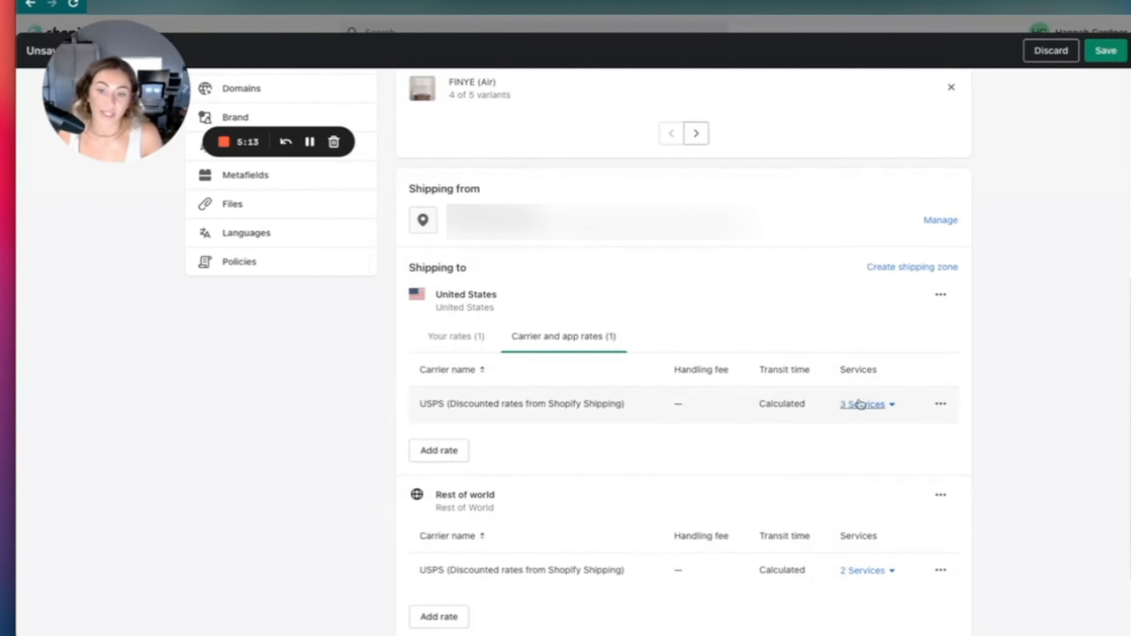
click(941, 404)
click(929, 433)
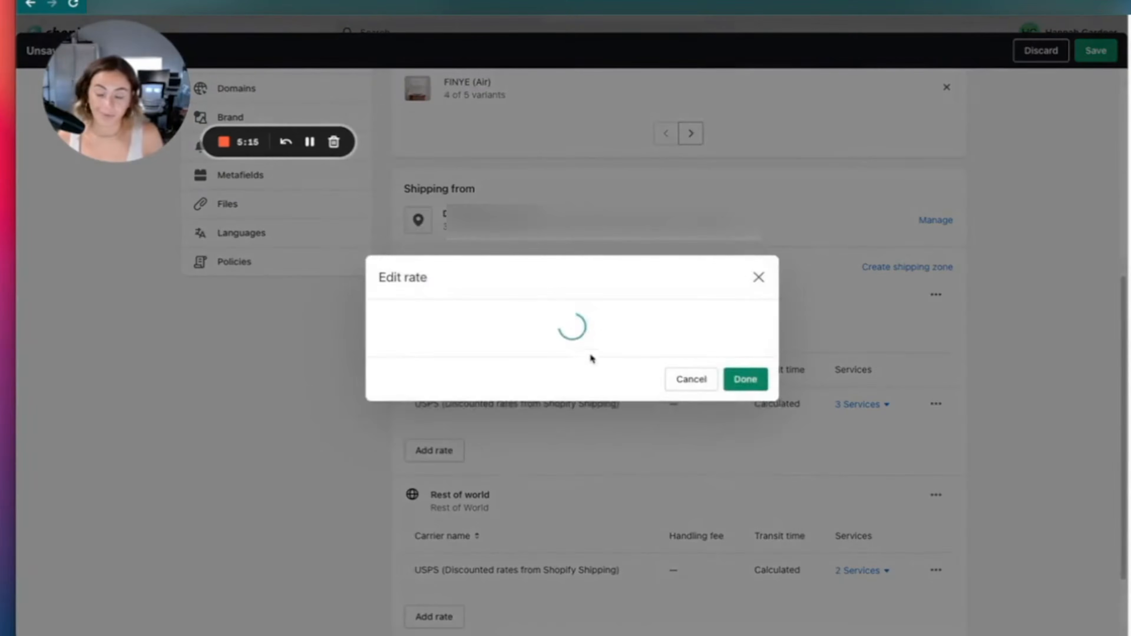
click(758, 101)
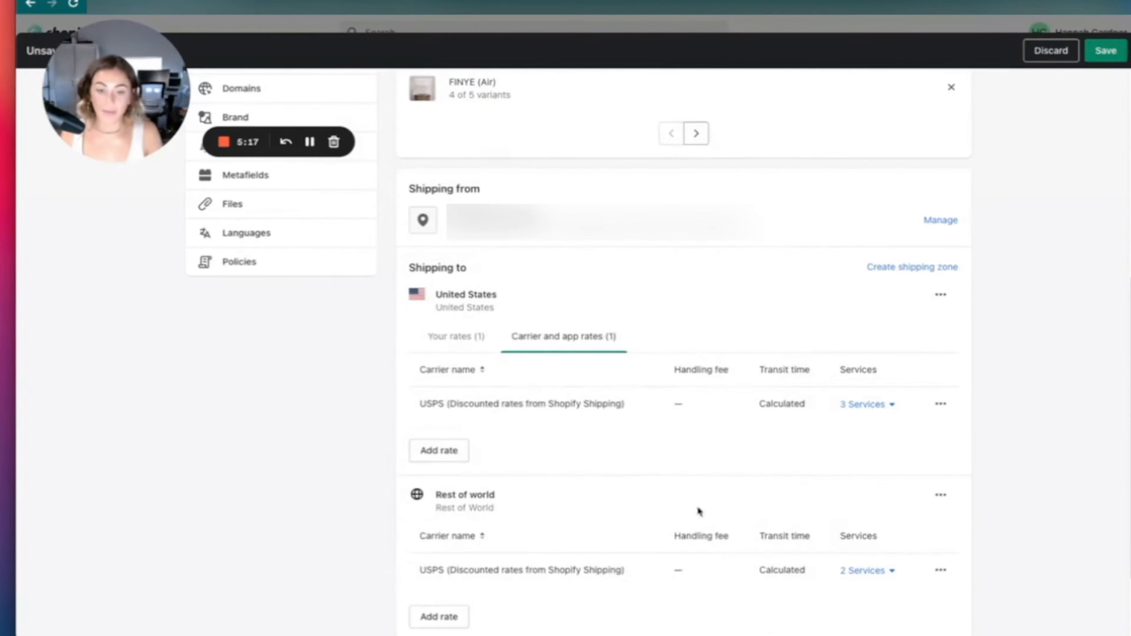
Step: Try adding a carrier-calculated United States rate using UPS with the UPS Ground service, then dismiss it without adding
click(448, 459)
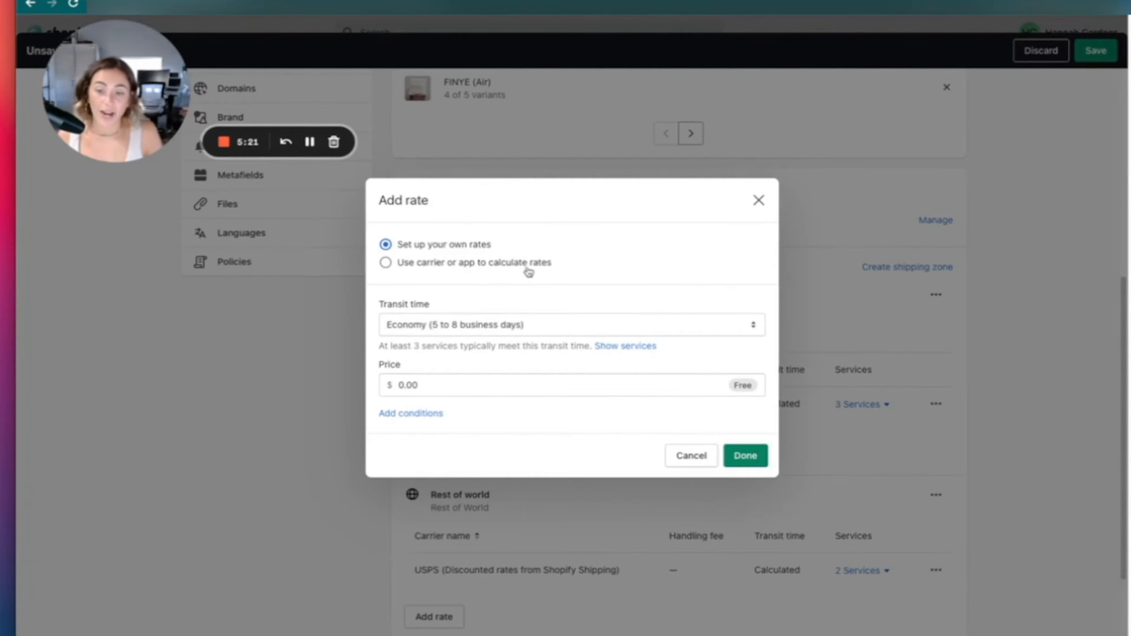
click(385, 263)
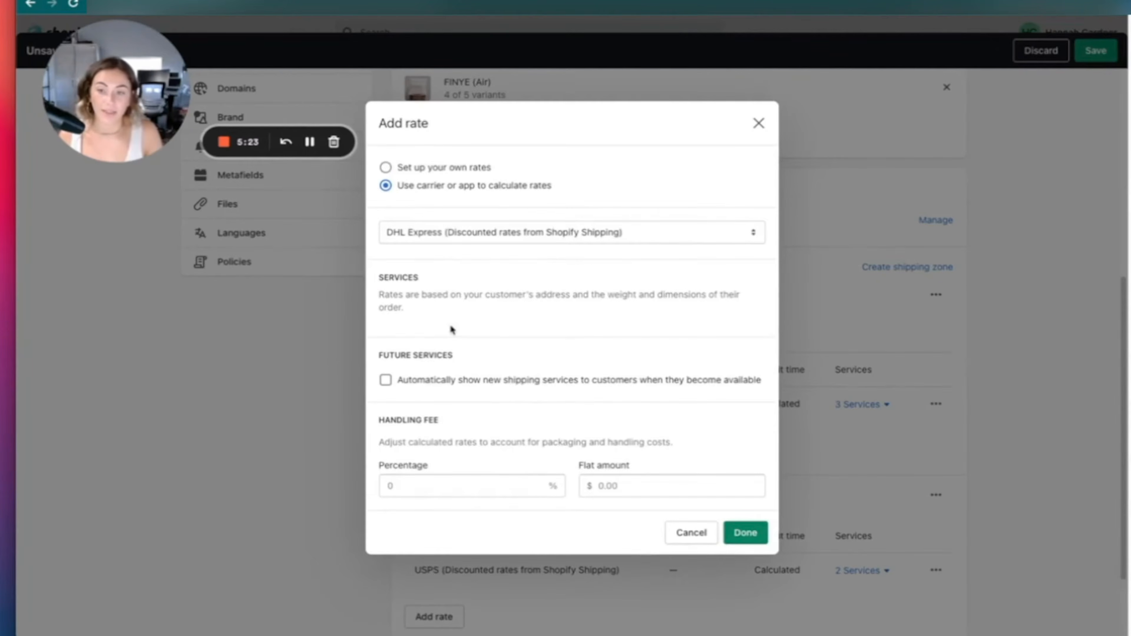
click(638, 232)
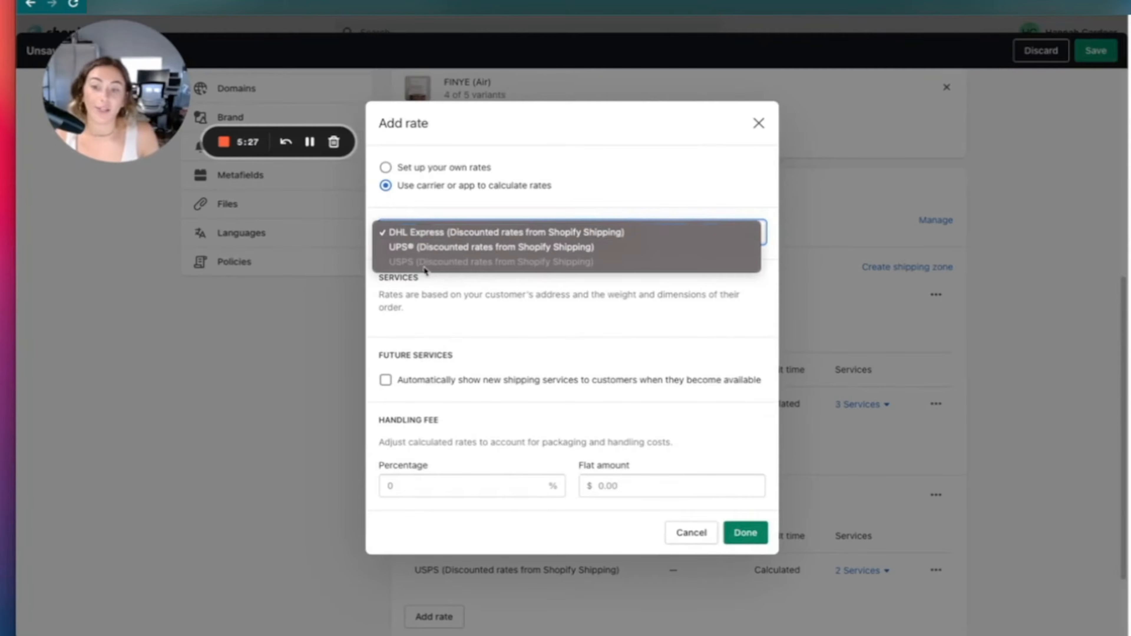
click(538, 248)
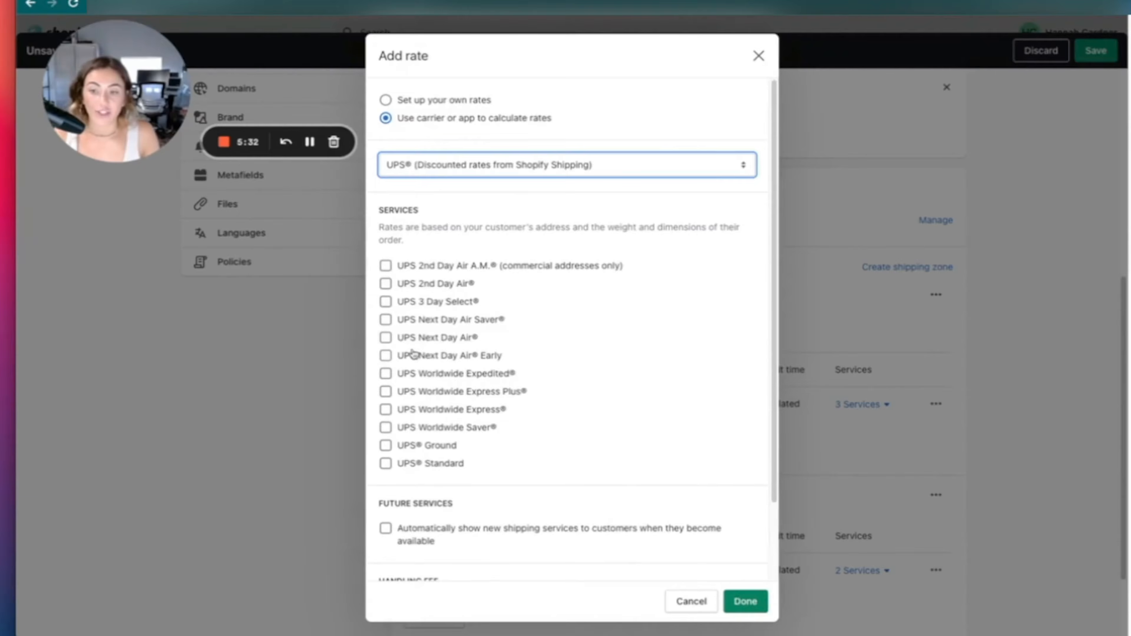
scroll(427, 364, down, 1)
click(386, 428)
scroll(561, 431, down, 2)
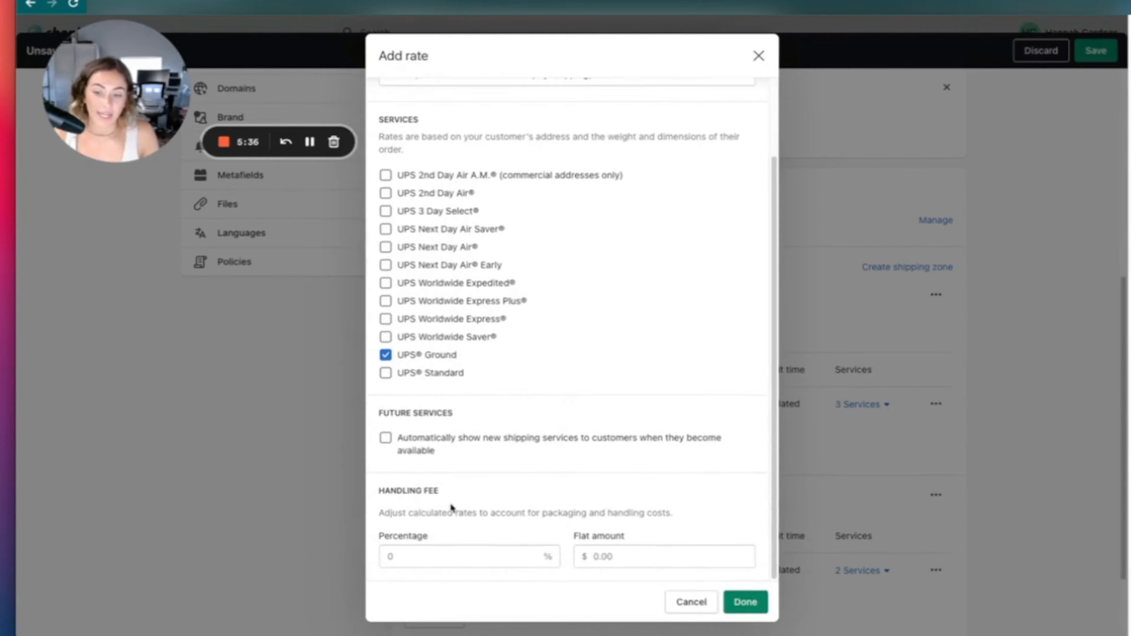
scroll(607, 332, up, 3)
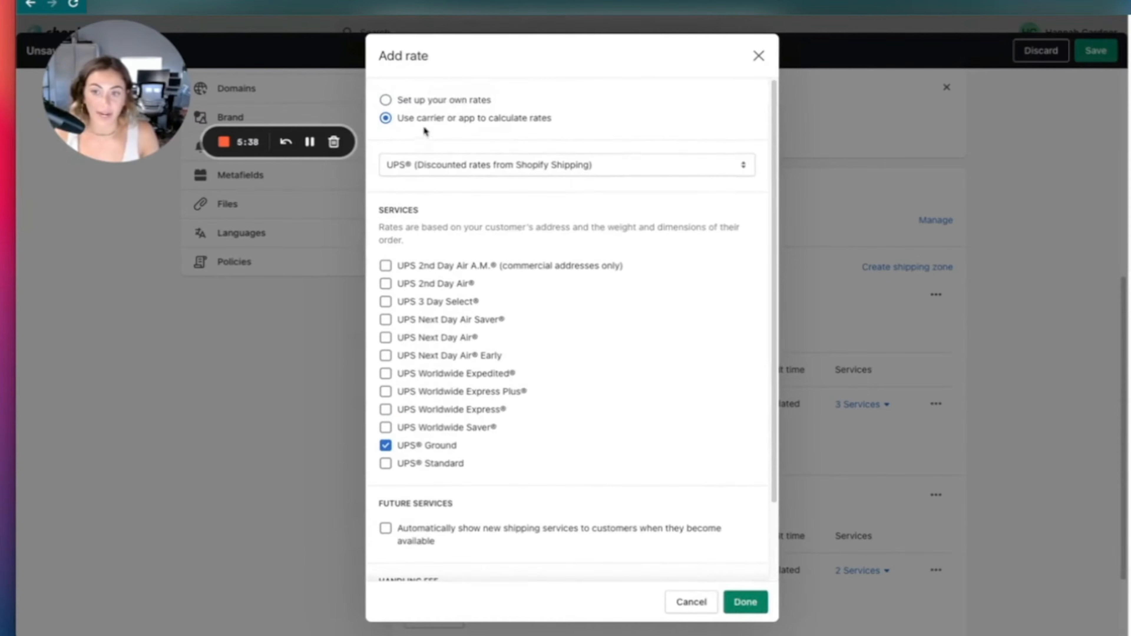
click(759, 55)
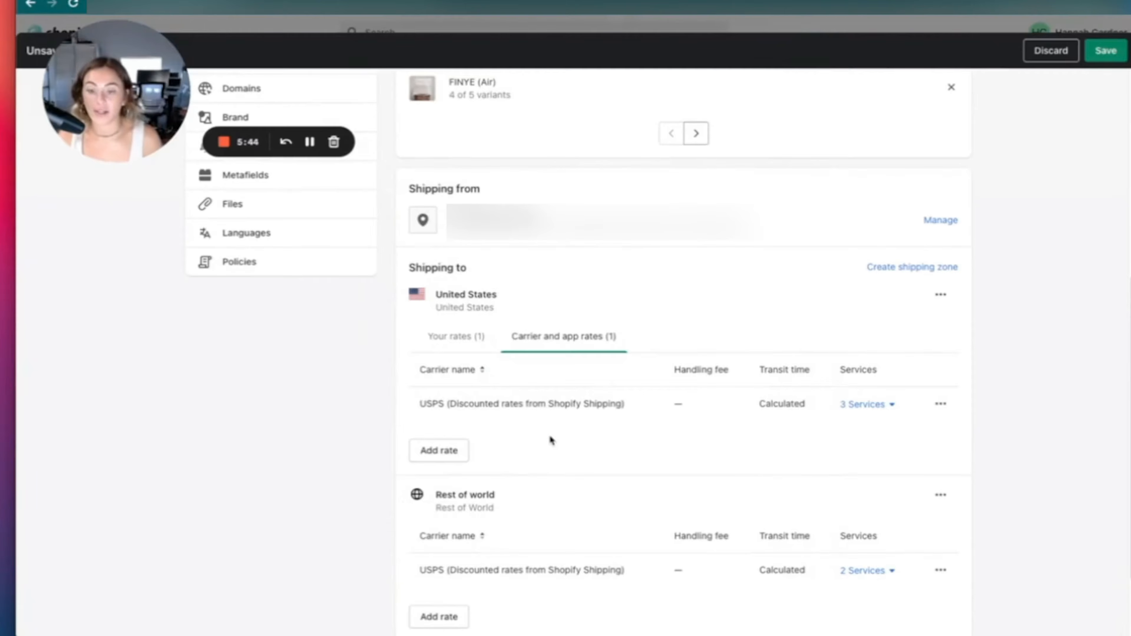
Step: Review the profile's products and United States rates, and inspect a new own rate's transit time choices and conditions without adding it
scroll(649, 370, up, 8)
scroll(546, 218, down, 2)
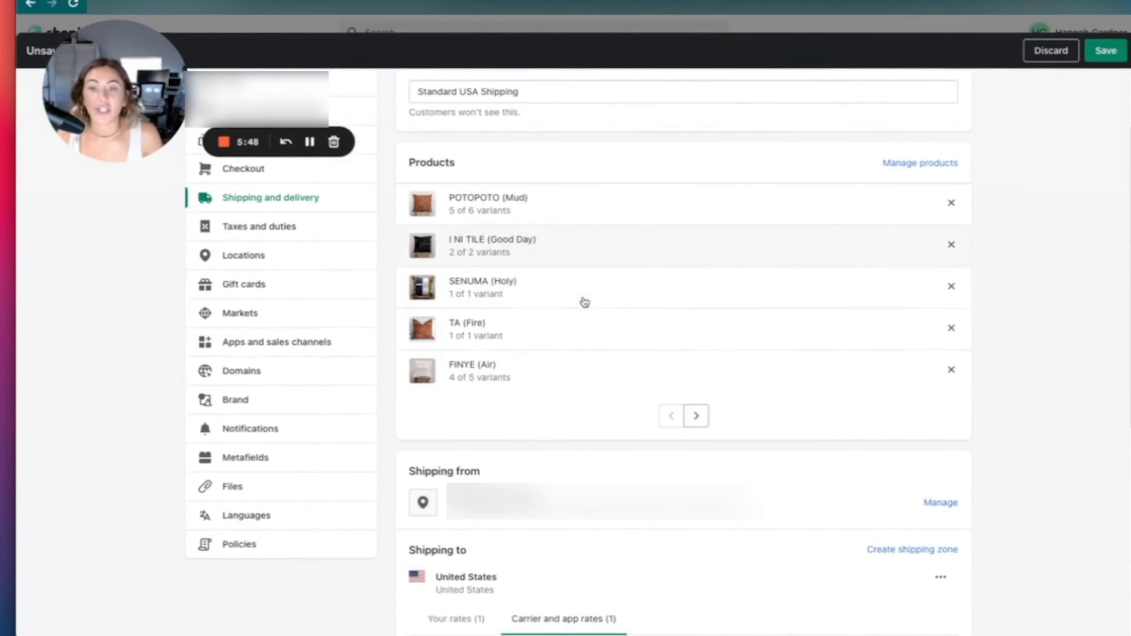
scroll(581, 349, down, 3)
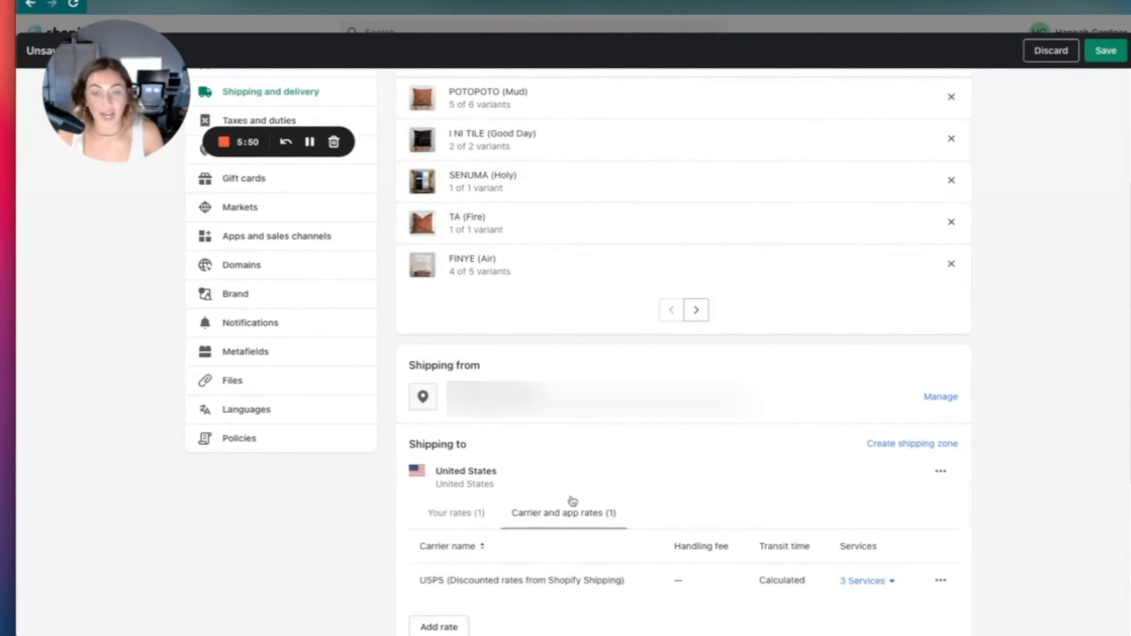
scroll(701, 420, down, 5)
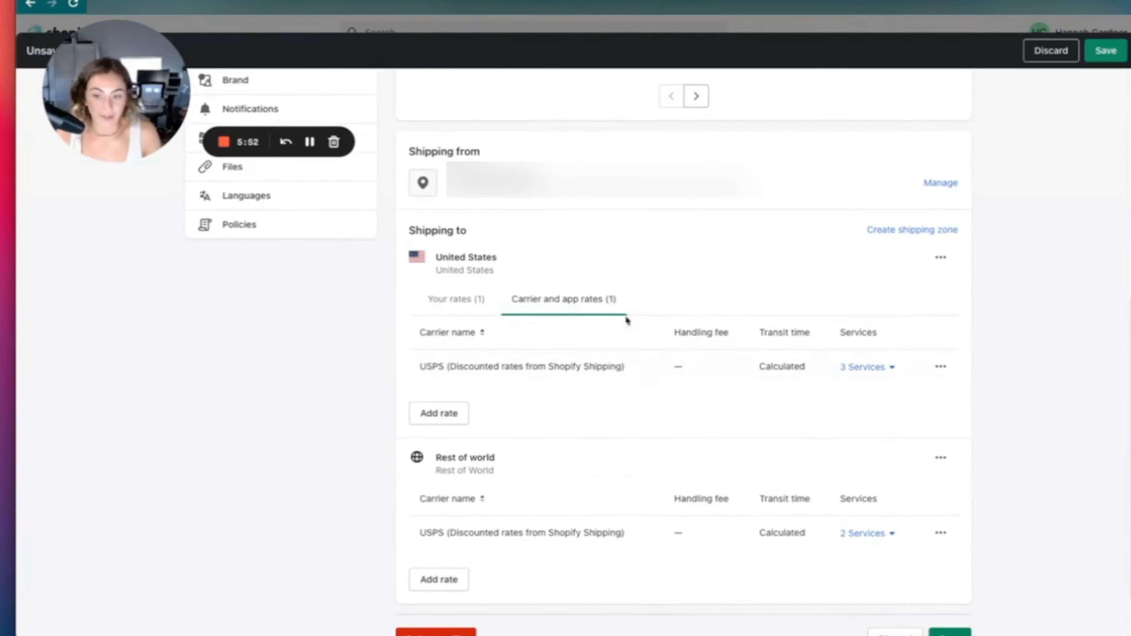
scroll(665, 281, up, 10)
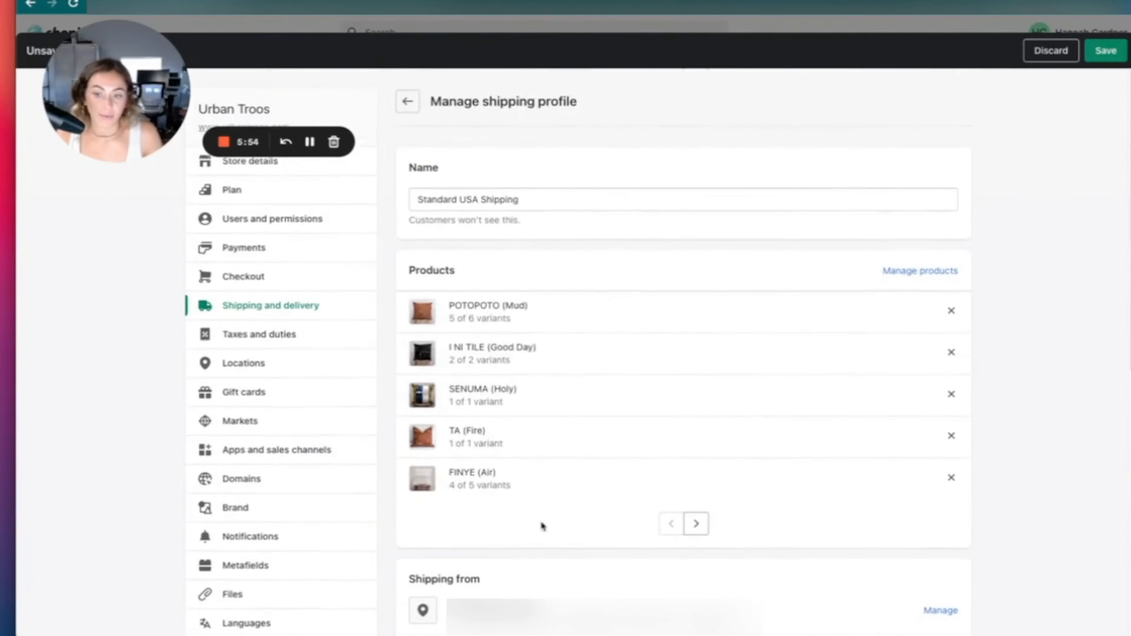
scroll(637, 348, down, 9)
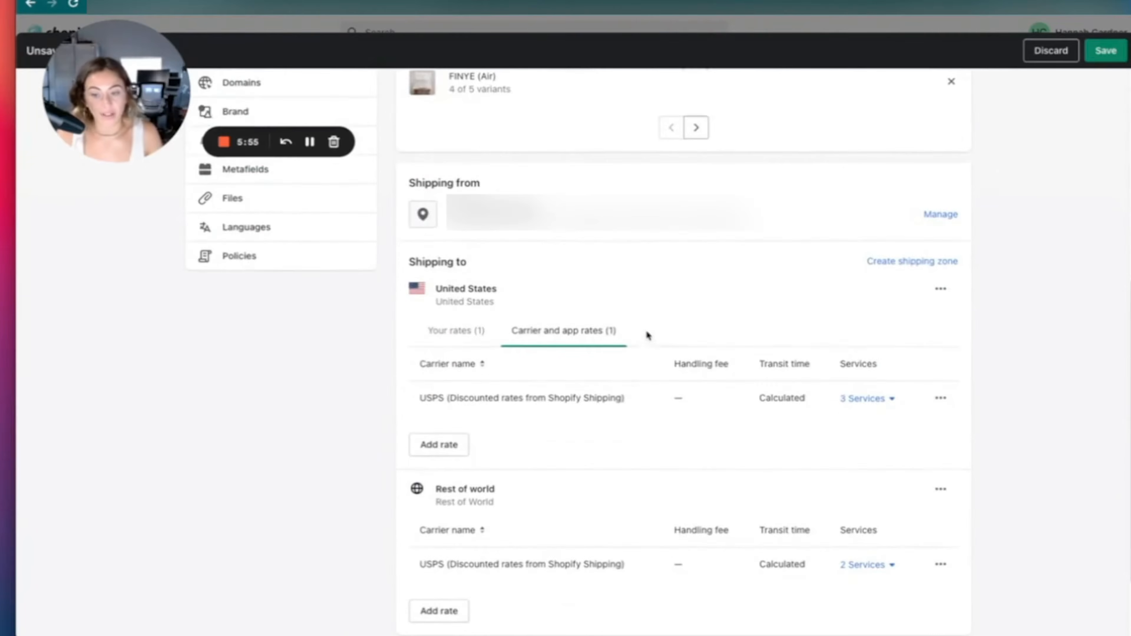
click(474, 332)
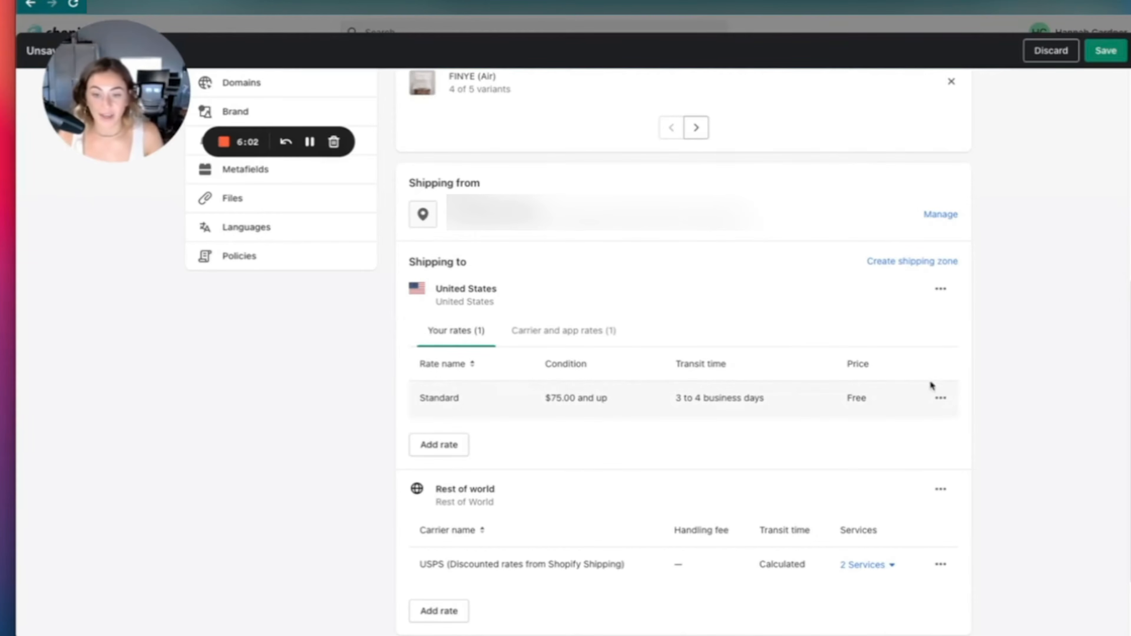
click(439, 445)
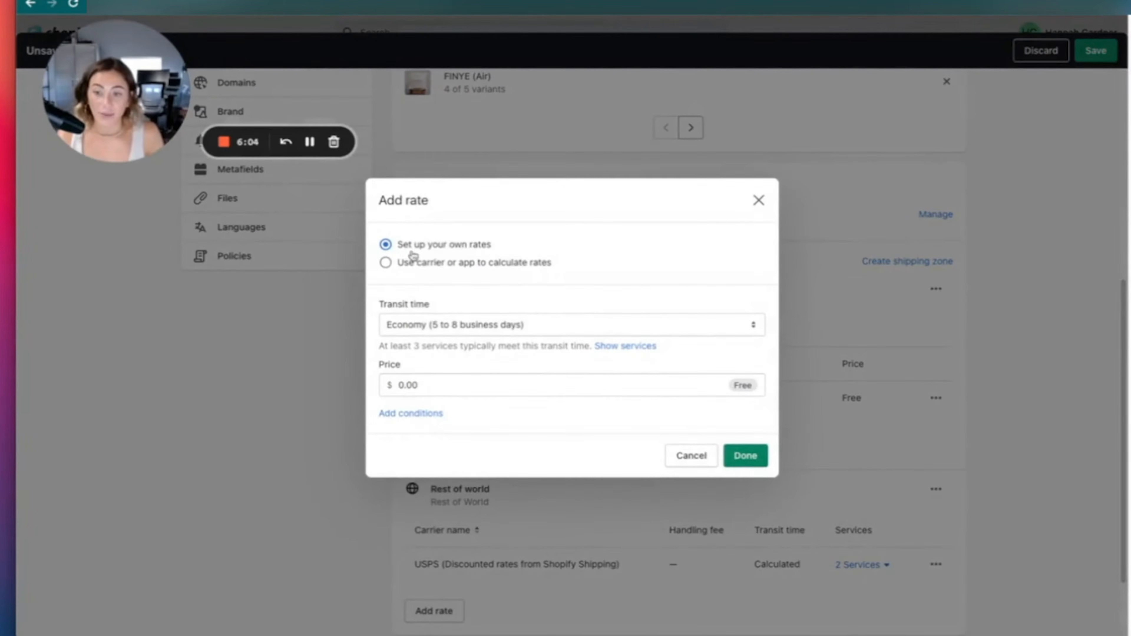
click(471, 326)
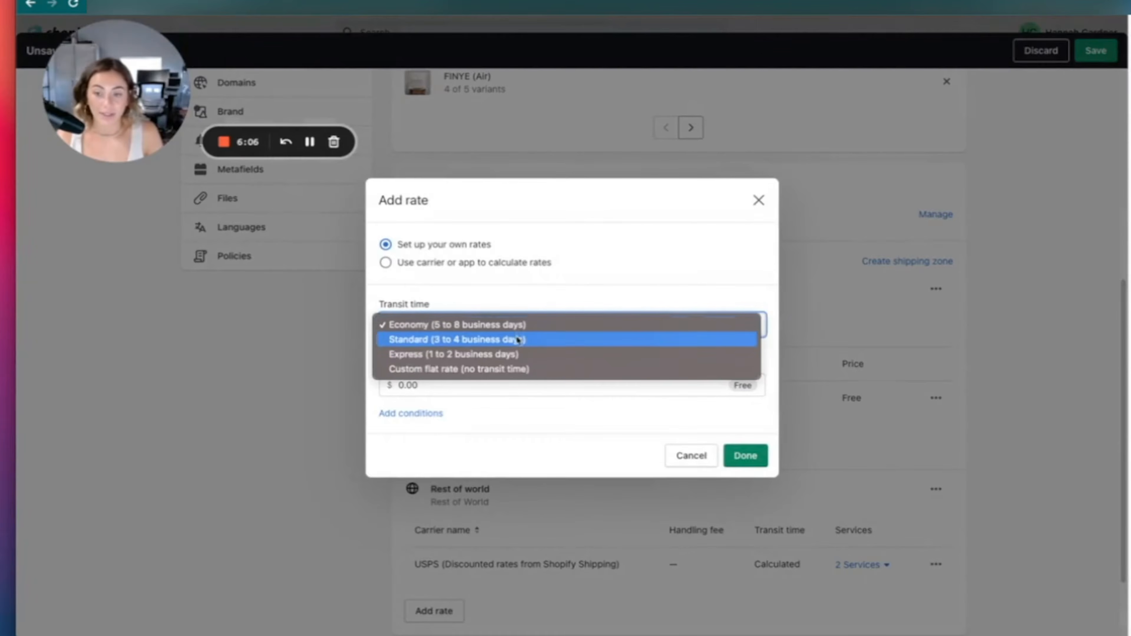
click(536, 453)
click(439, 414)
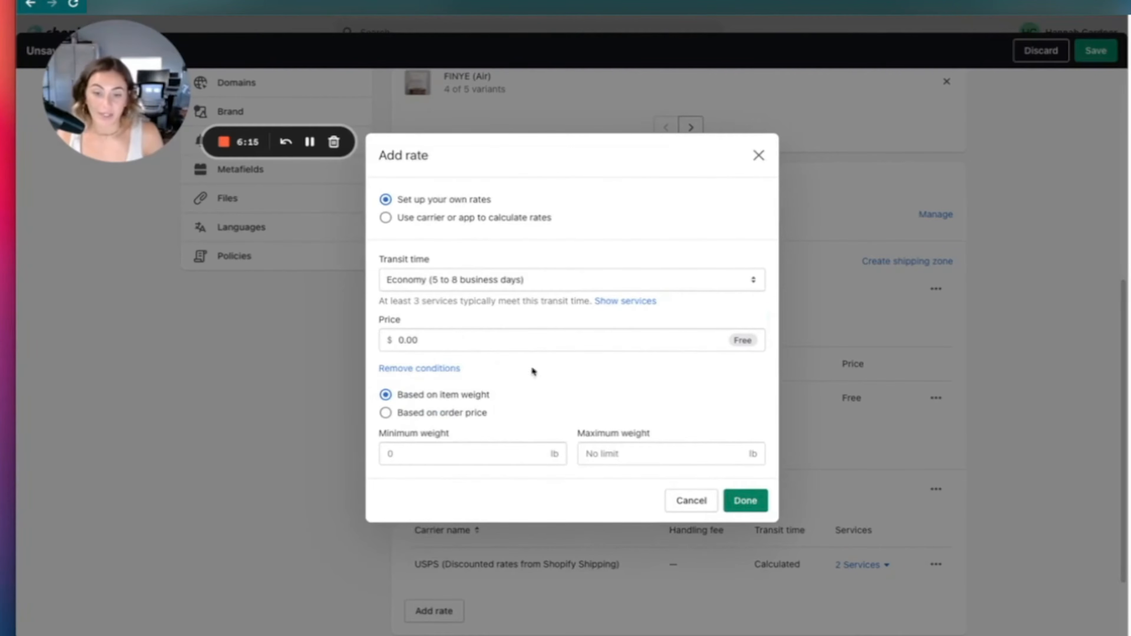
click(760, 155)
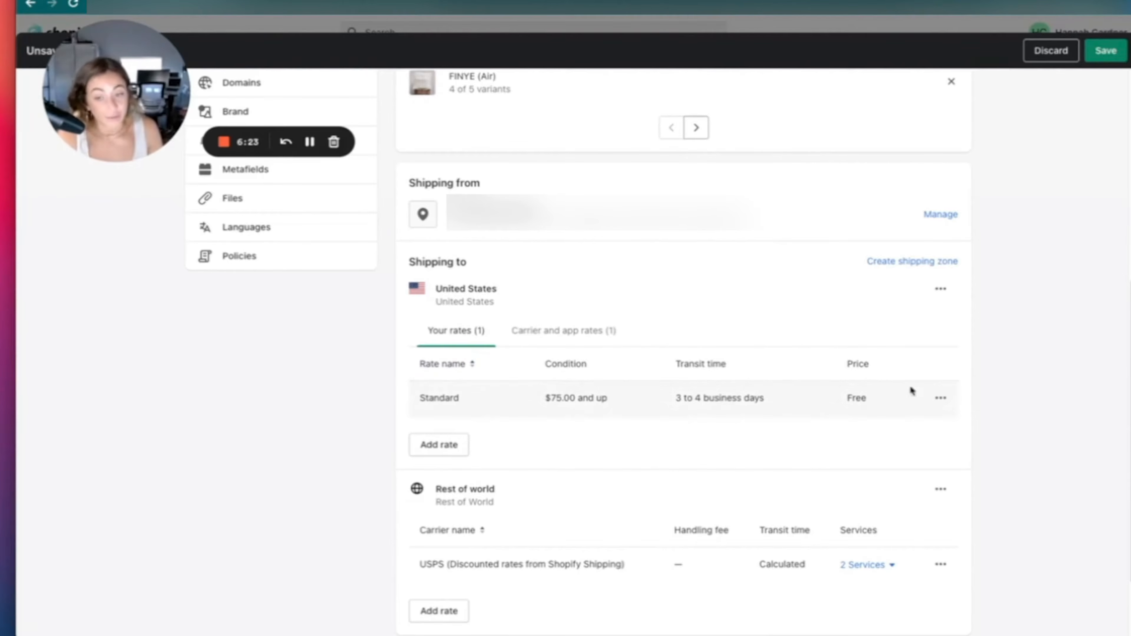
Step: Check the United States USPS rate's services and the Rest of world USPS rate's edit settings, leaving both unchanged
click(625, 343)
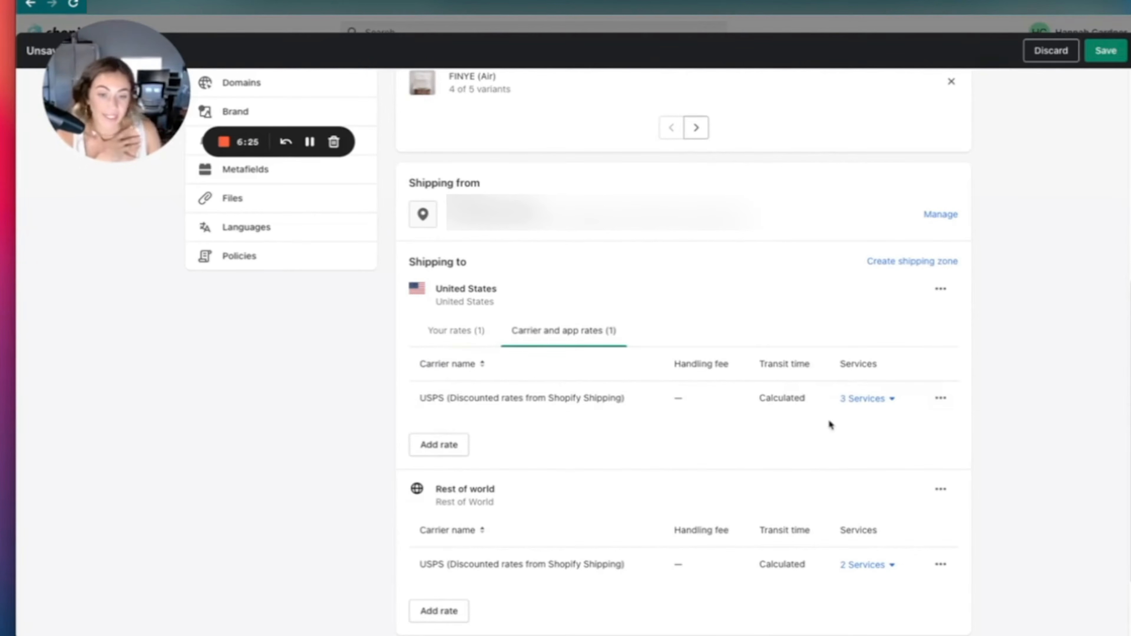
click(888, 398)
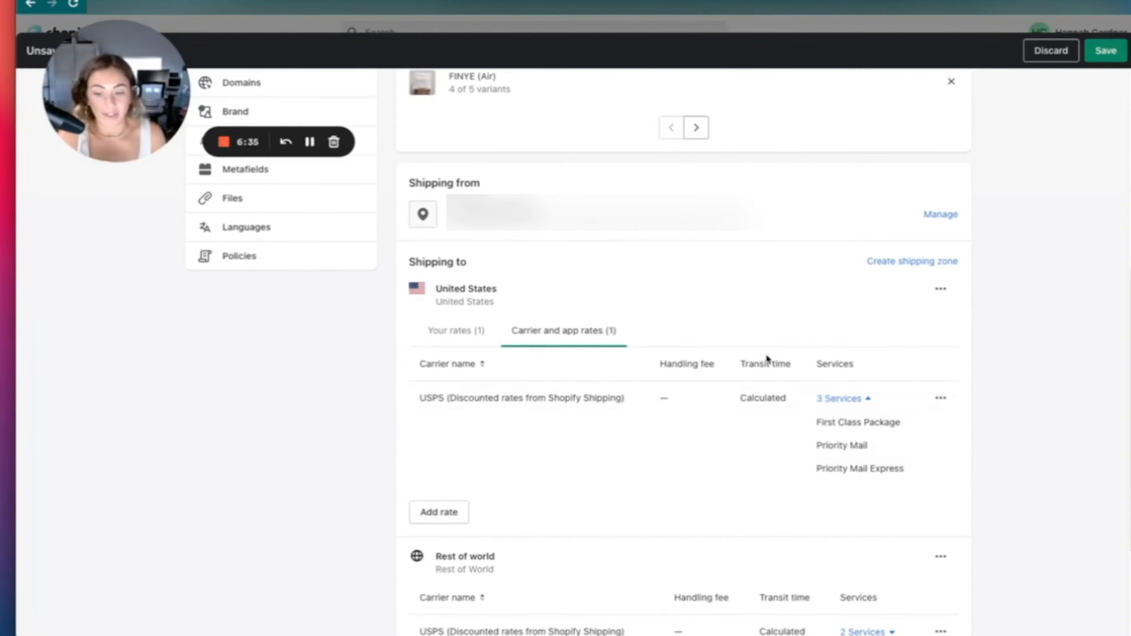
scroll(788, 349, down, 3)
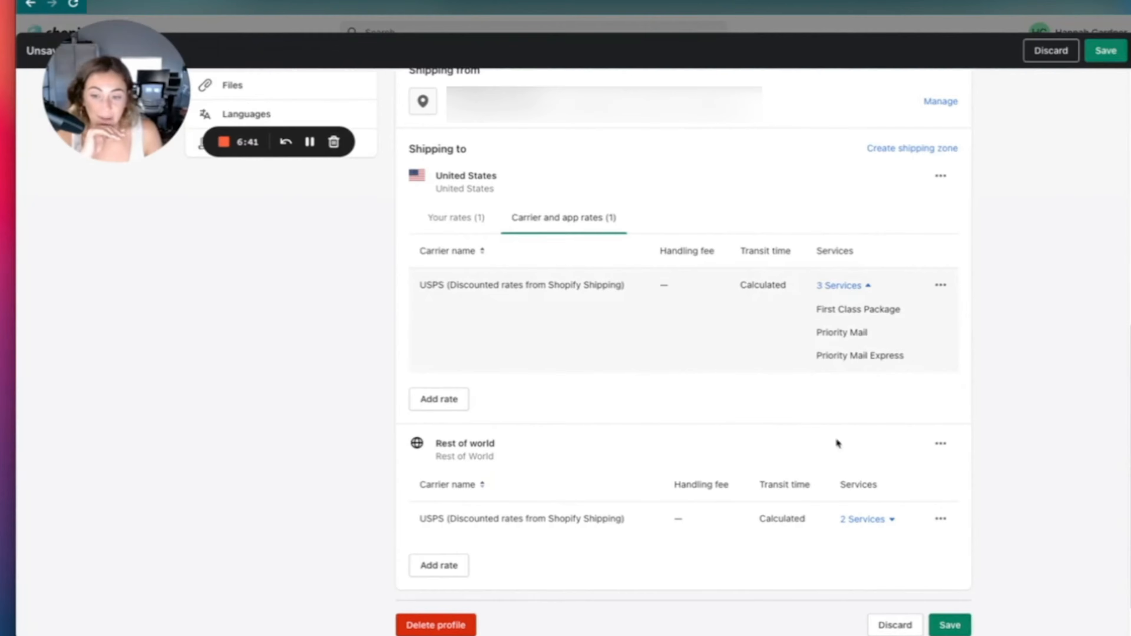
scroll(472, 530, down, 2)
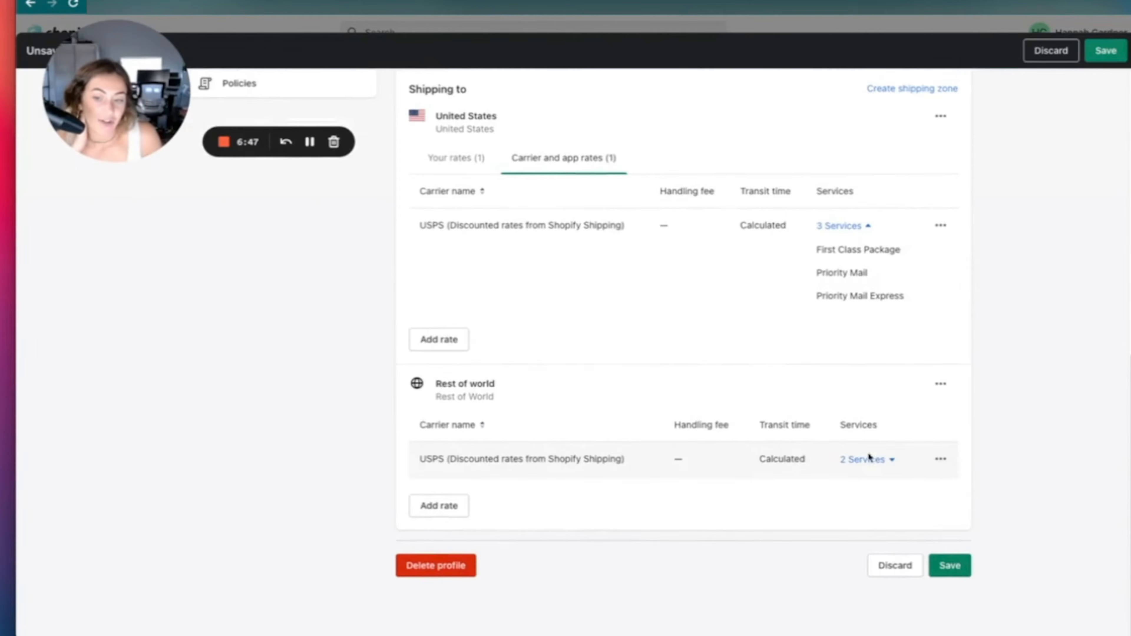
click(939, 461)
click(908, 490)
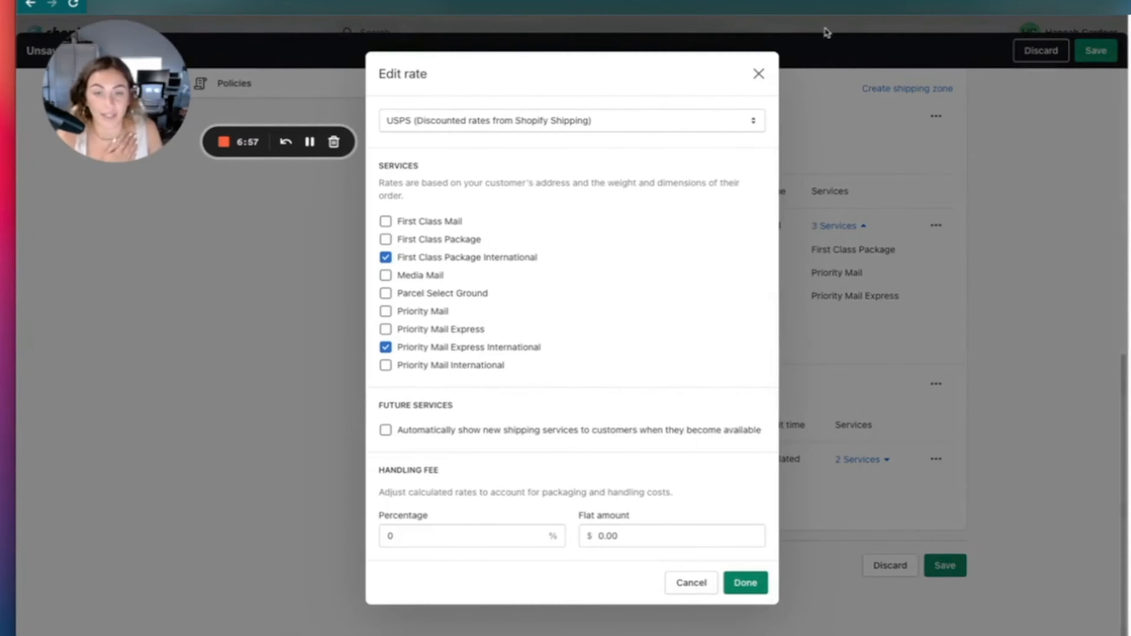
click(758, 74)
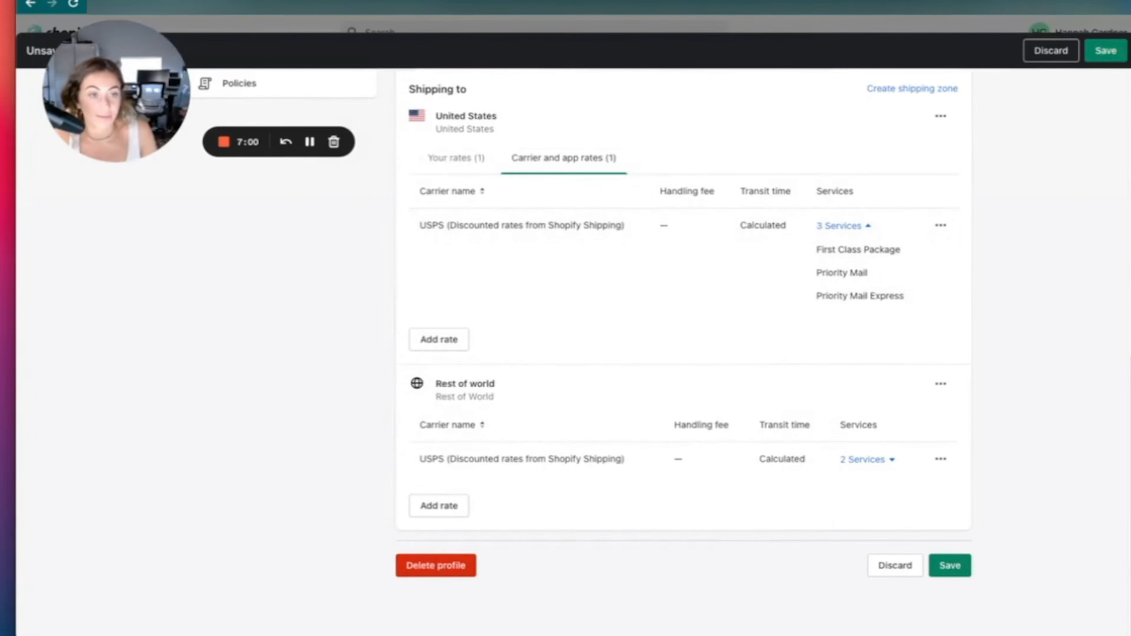
Step: Save the Standard USA Shipping profile and review the shipping profiles, local delivery, local pickup and saved packages in the overview
click(1106, 50)
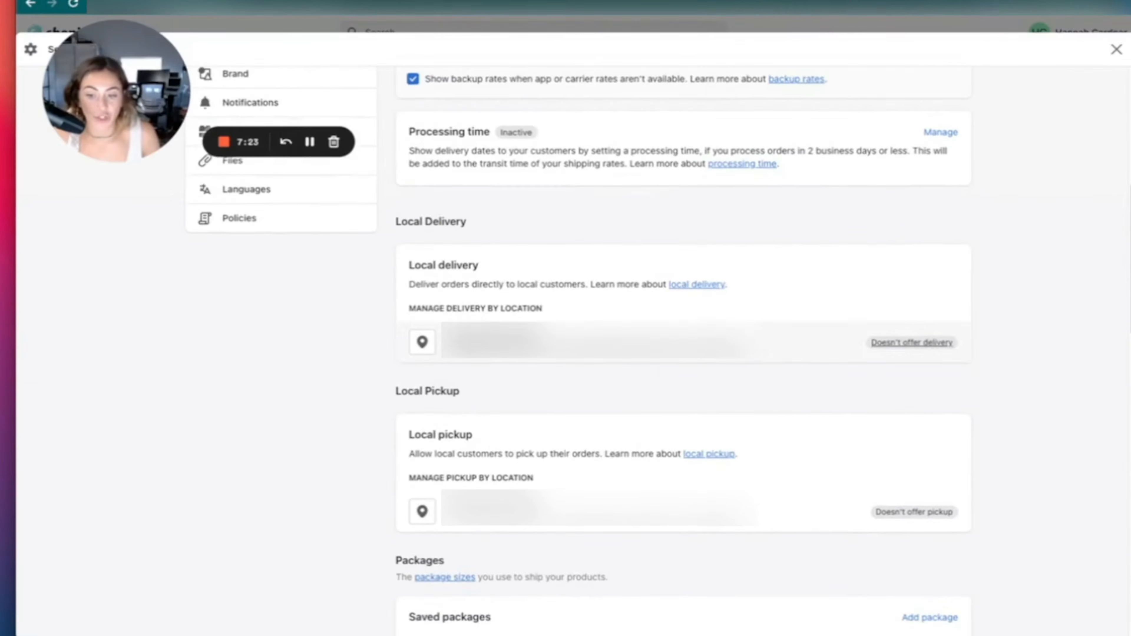
scroll(773, 362, down, 5)
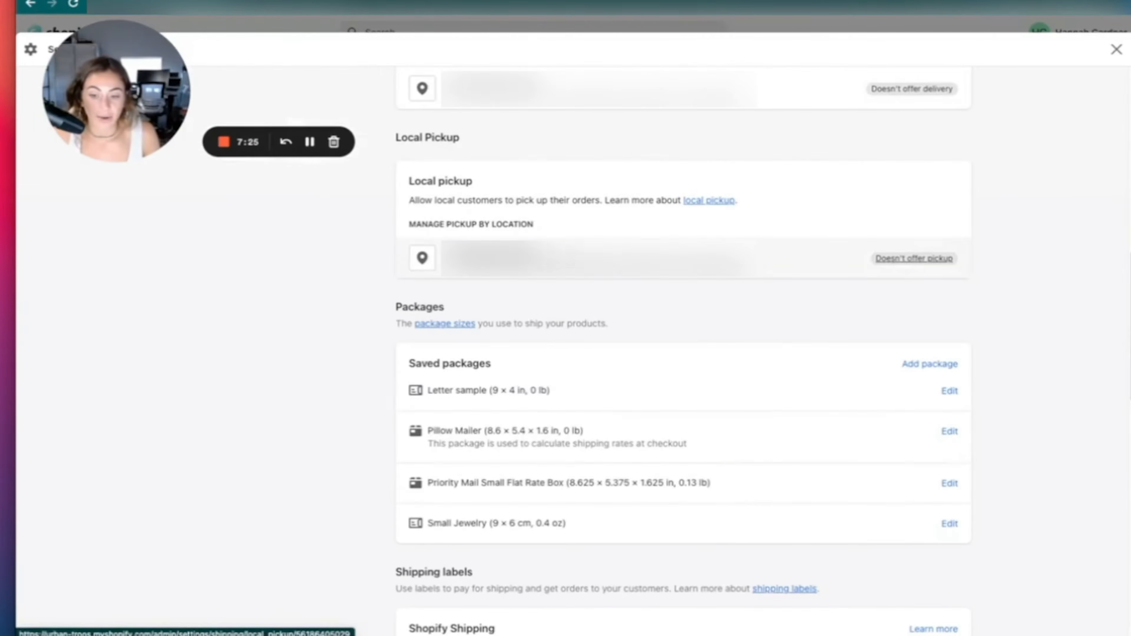
scroll(737, 289, up, 10)
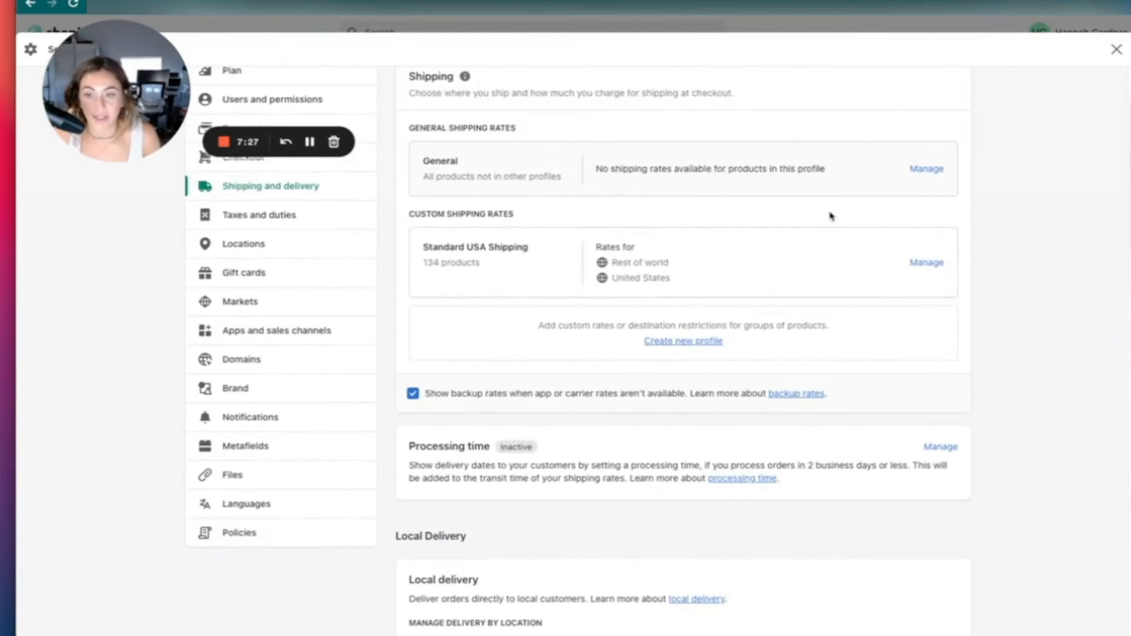
scroll(830, 216, up, 1)
scroll(830, 217, up, 3)
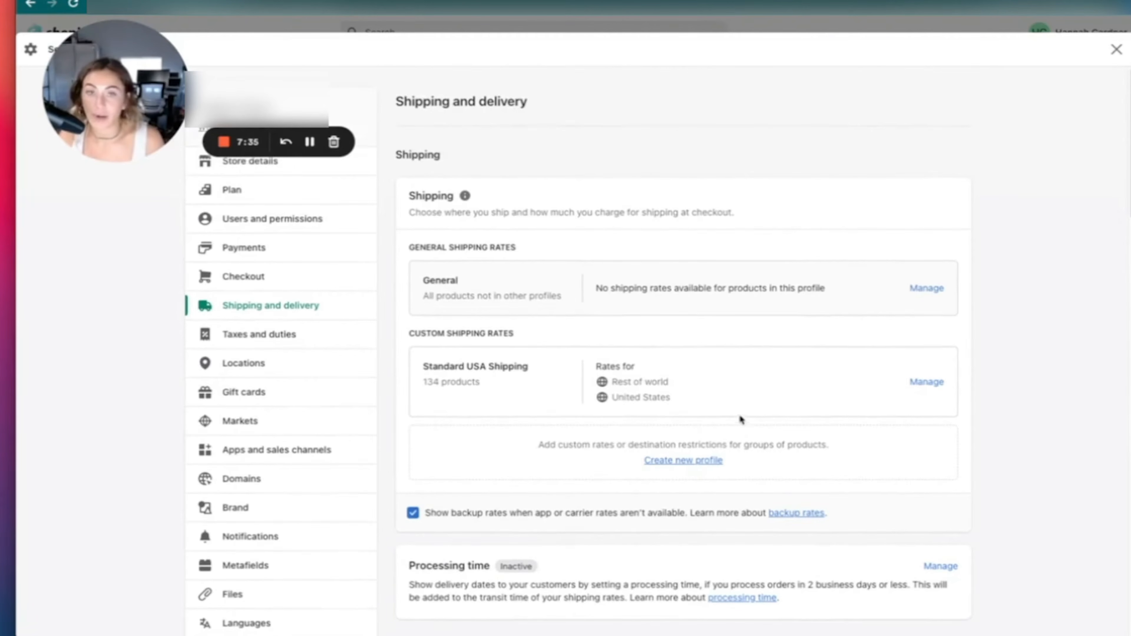
scroll(838, 446, down, 6)
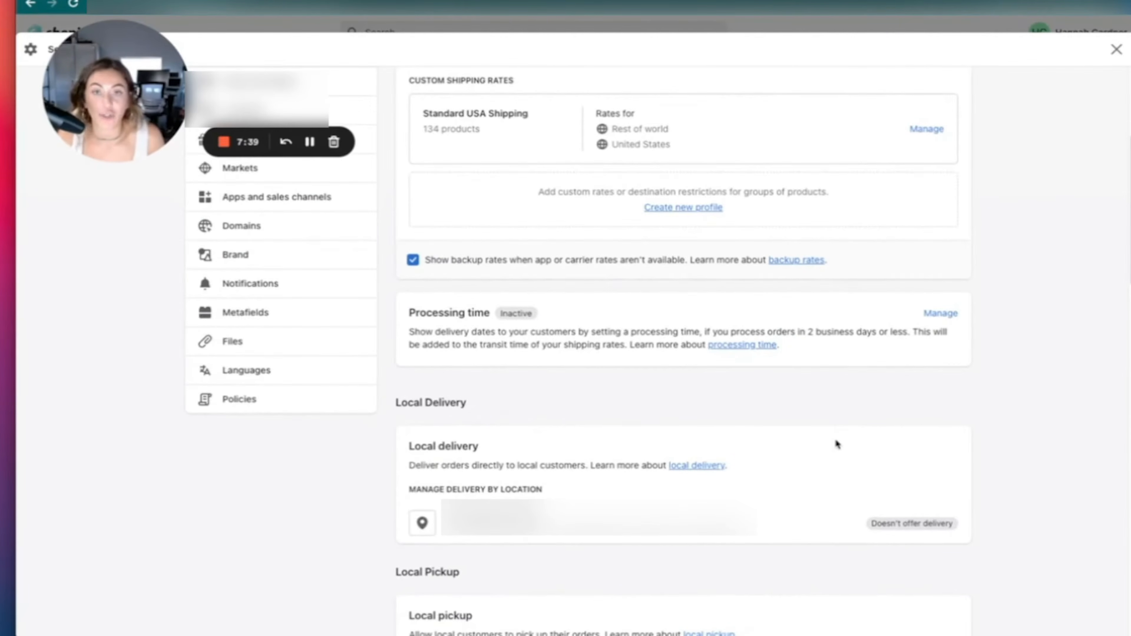
scroll(837, 443, up, 3)
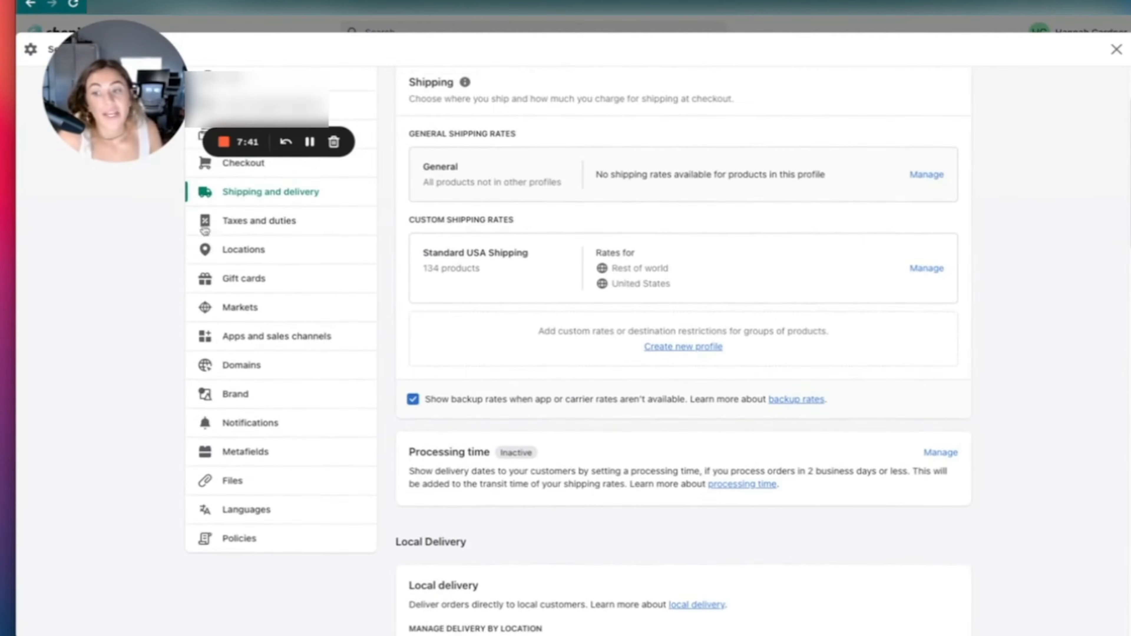
Step: Open the Taxes and duties settings, review them, and open the United States sales tax settings
click(285, 228)
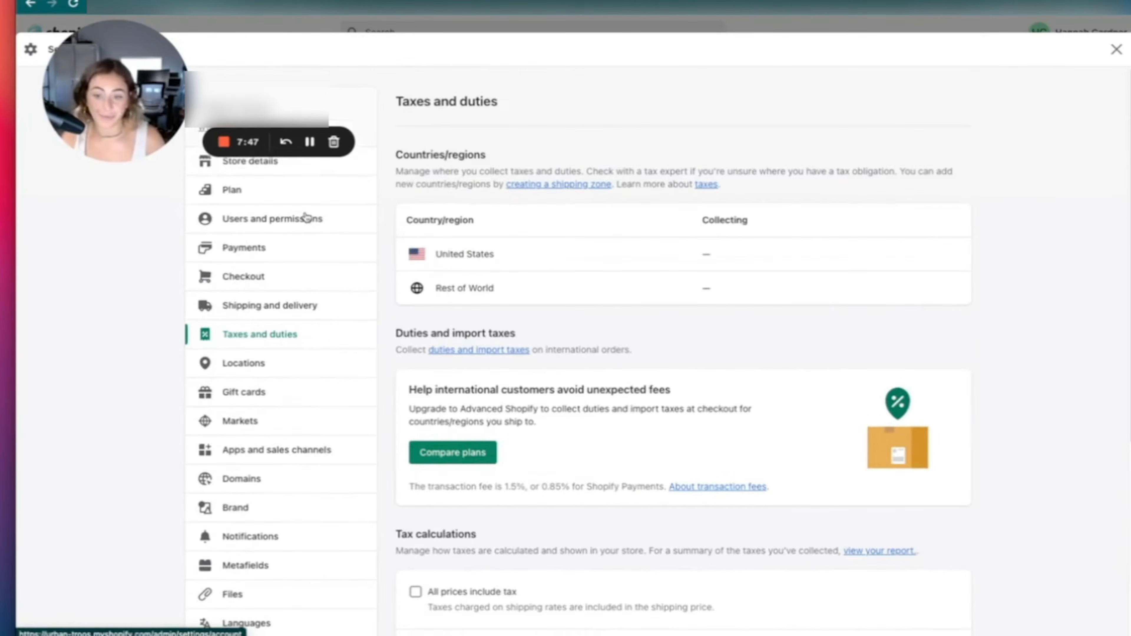
scroll(498, 213, down, 7)
scroll(743, 193, up, 7)
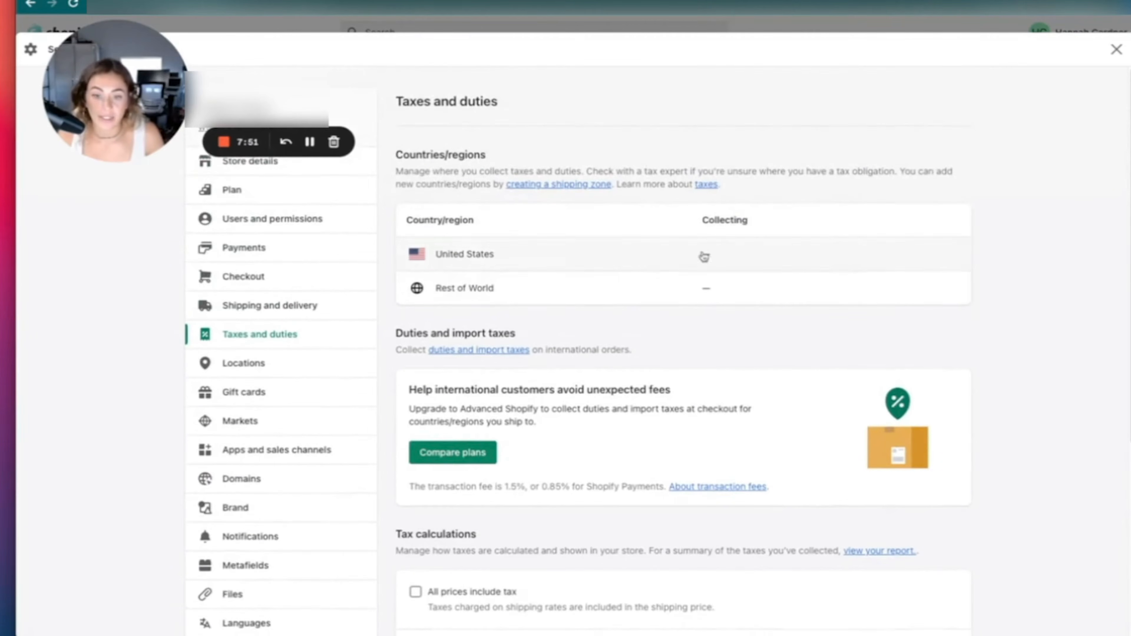
click(724, 255)
scroll(598, 259, down, 2)
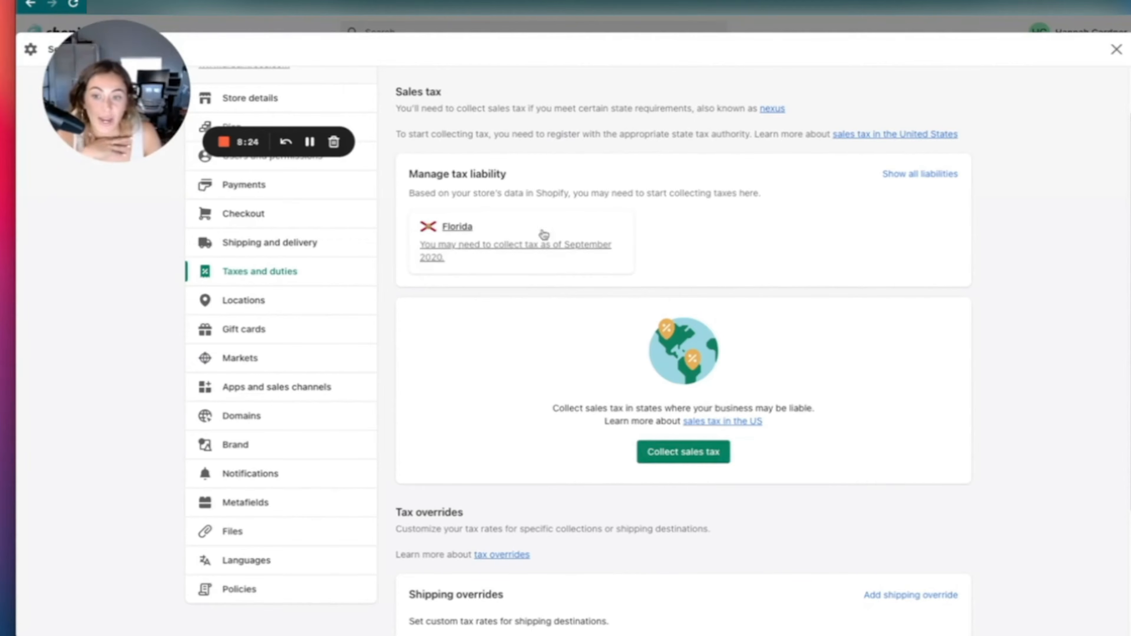
Step: Inspect the state choices and sales tax ID field for collecting US sales tax, close the form without enabling collection, and review the tax overrides
scroll(736, 395, down, 1)
click(698, 435)
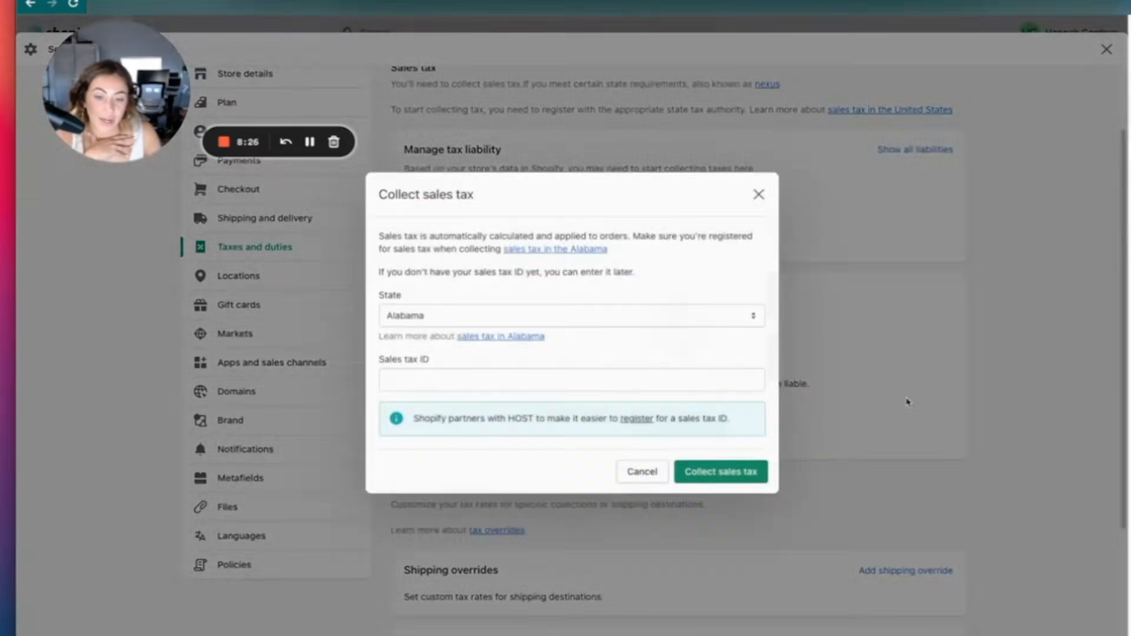
click(624, 310)
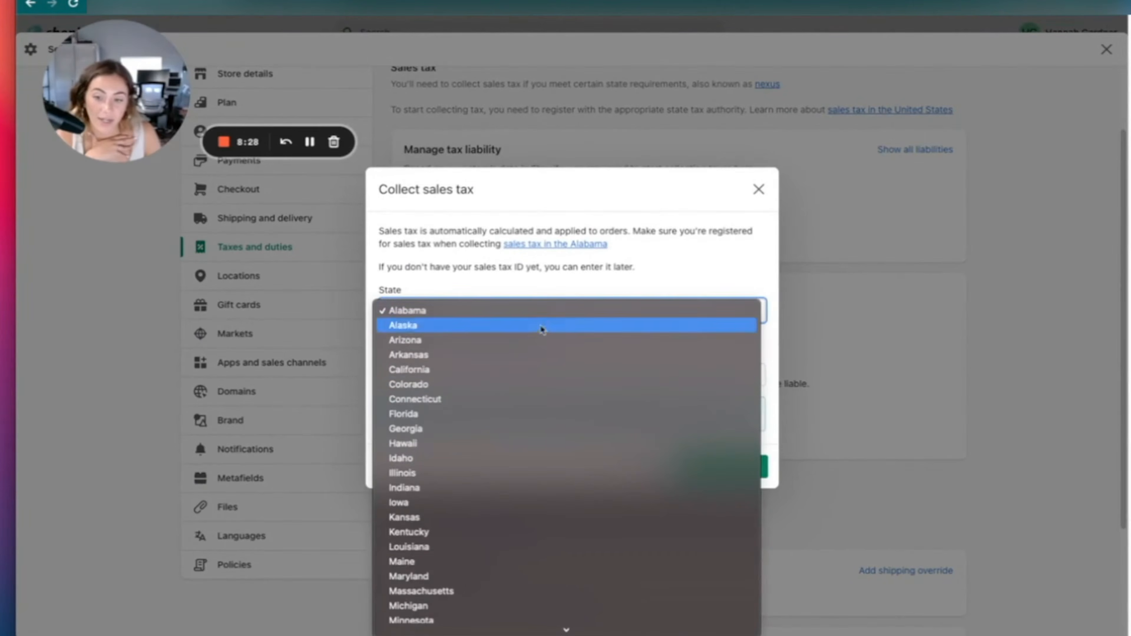
click(725, 263)
click(610, 312)
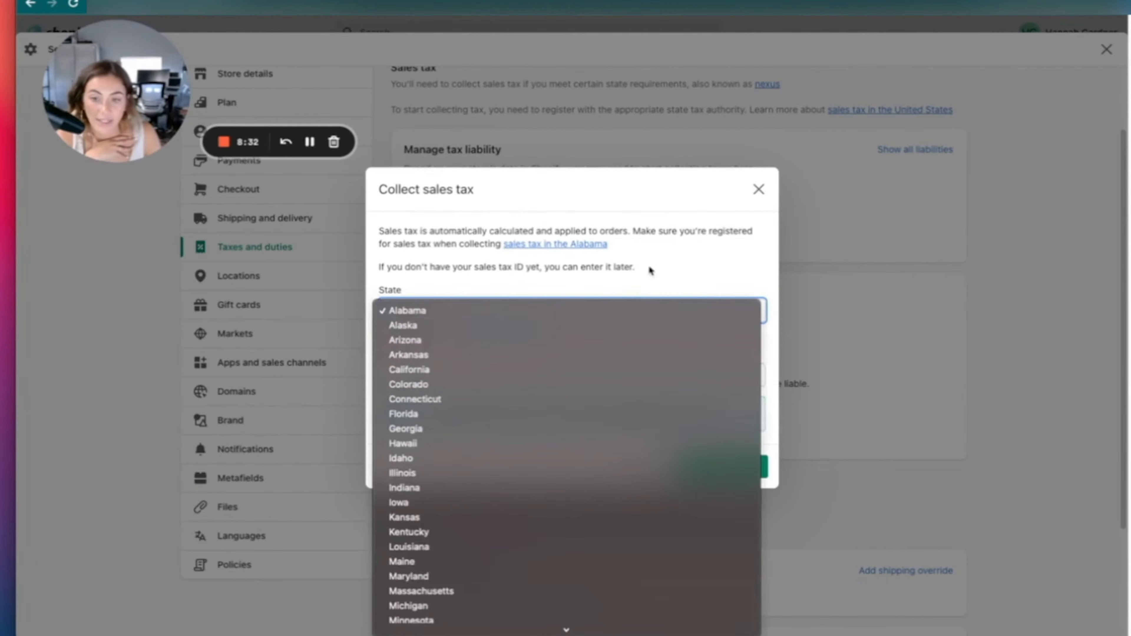
click(673, 262)
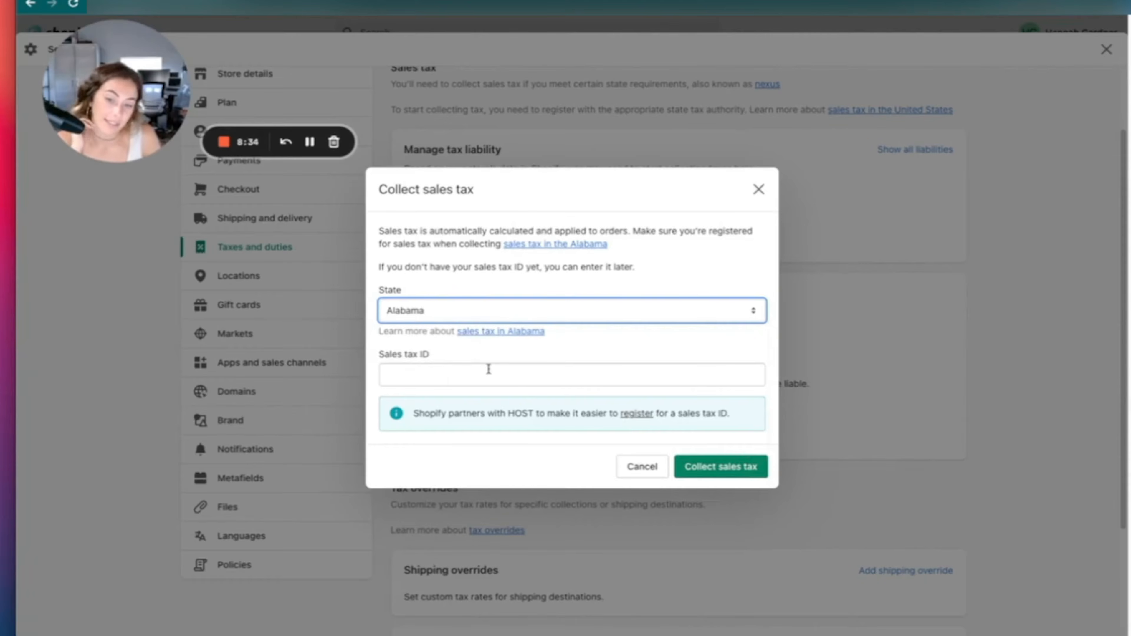
click(759, 189)
scroll(901, 279, down, 3)
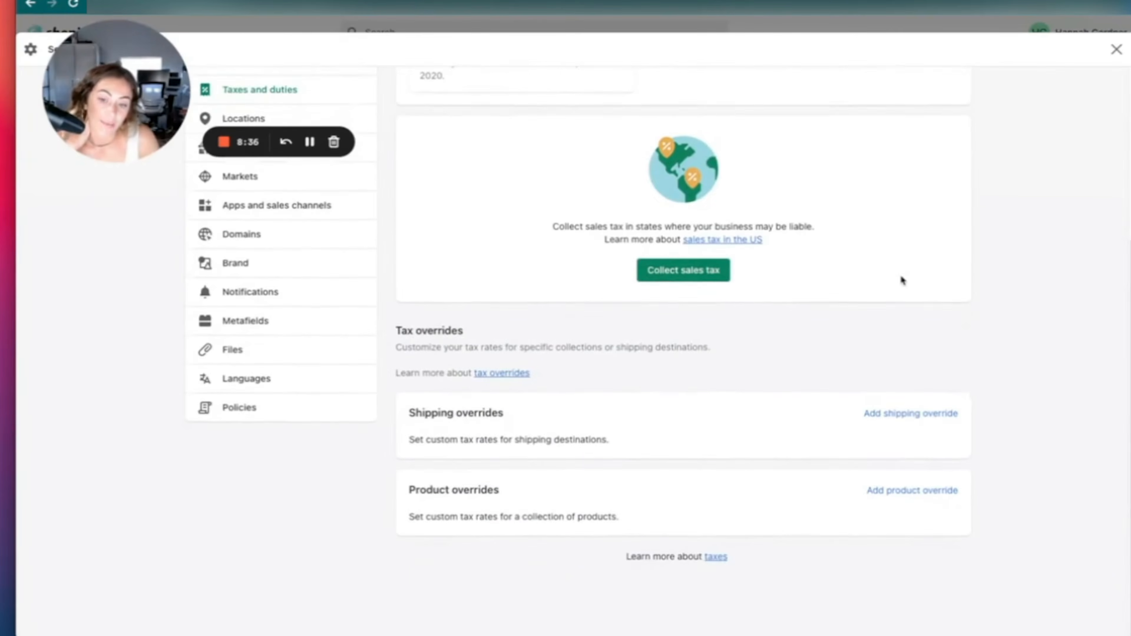
scroll(900, 276, up, 5)
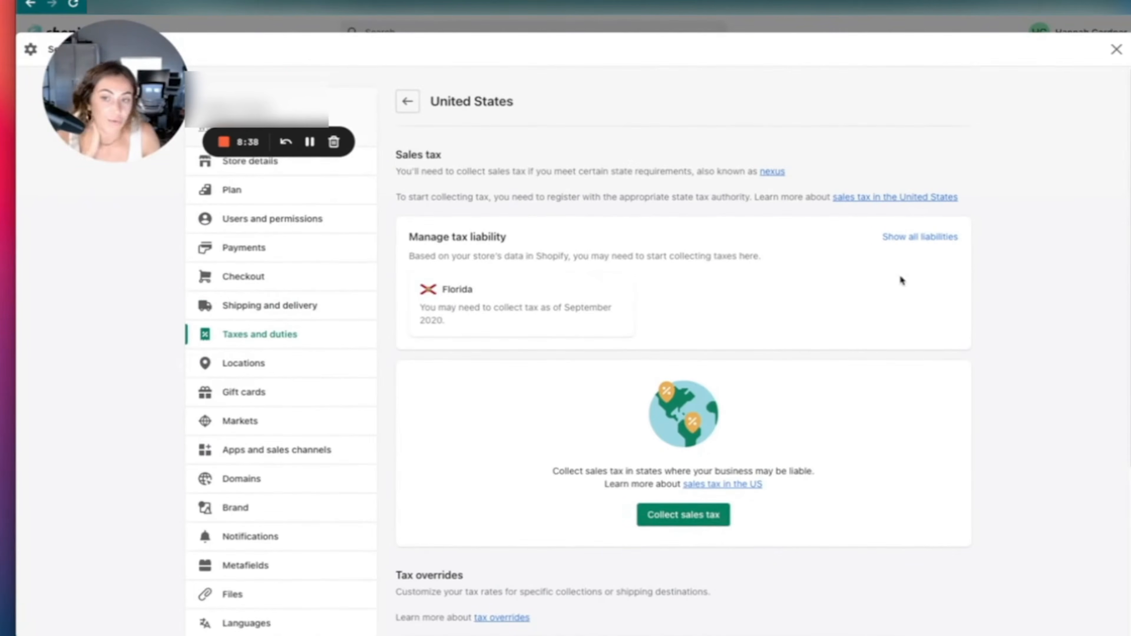
Step: Inspect Florida's tax collection form without submitting it, check each tax liability category, and return to the United States tax page
click(527, 300)
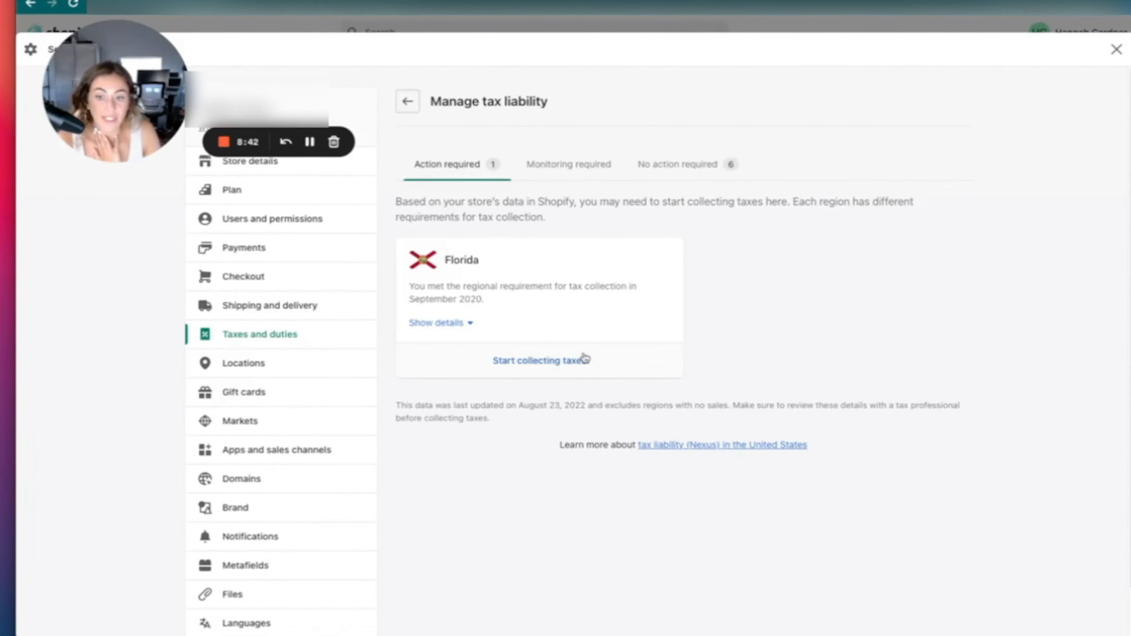
click(523, 364)
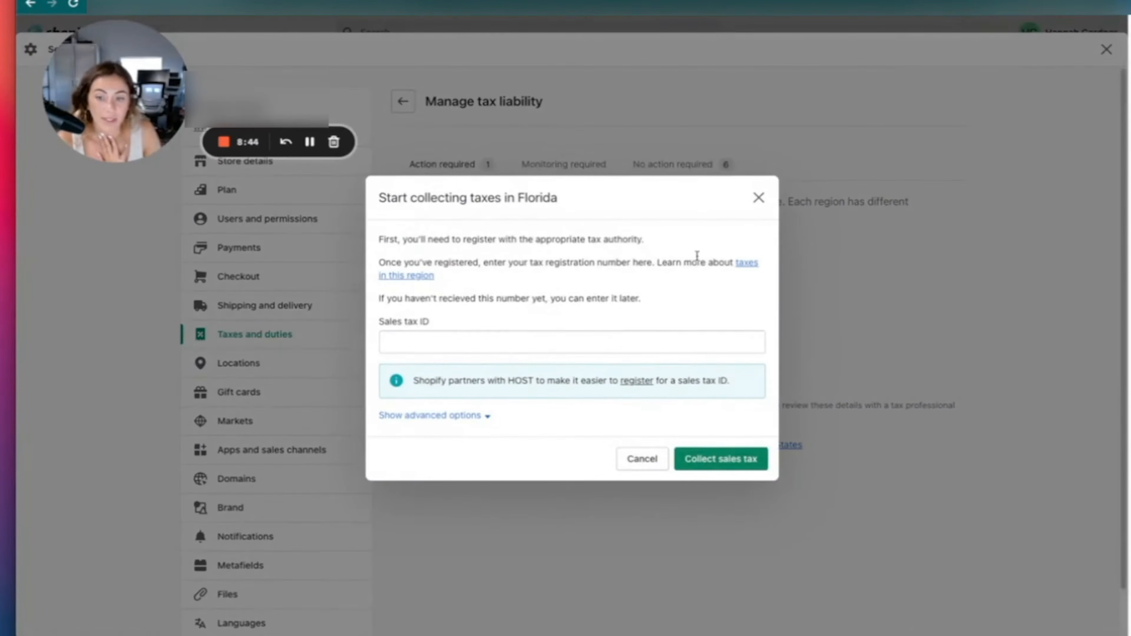
click(759, 196)
click(570, 167)
click(653, 169)
click(423, 165)
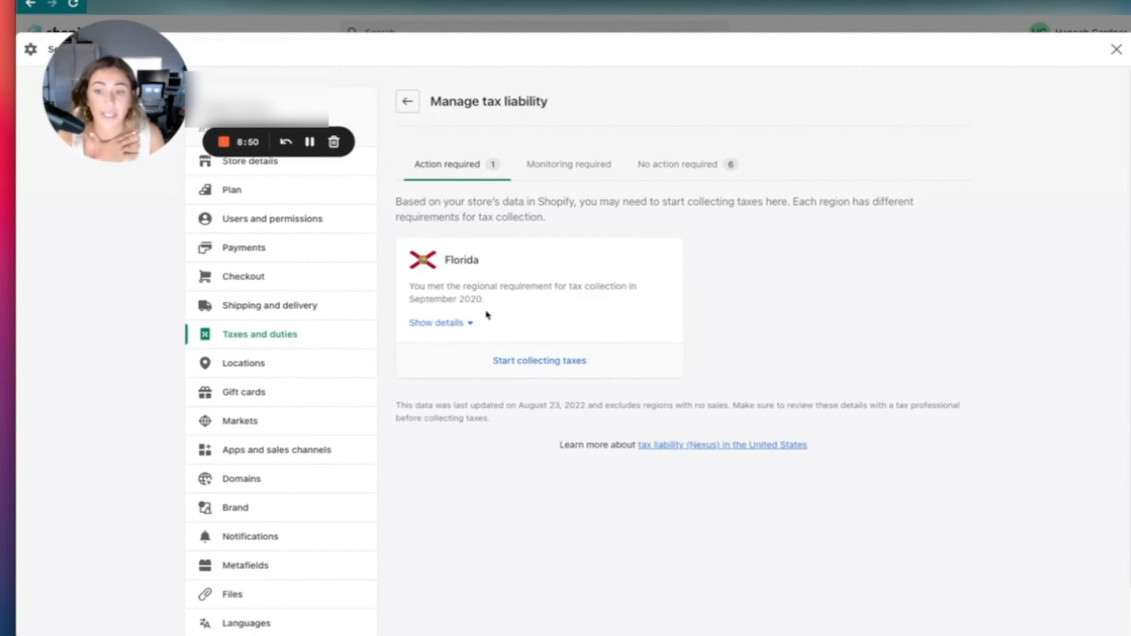
click(541, 360)
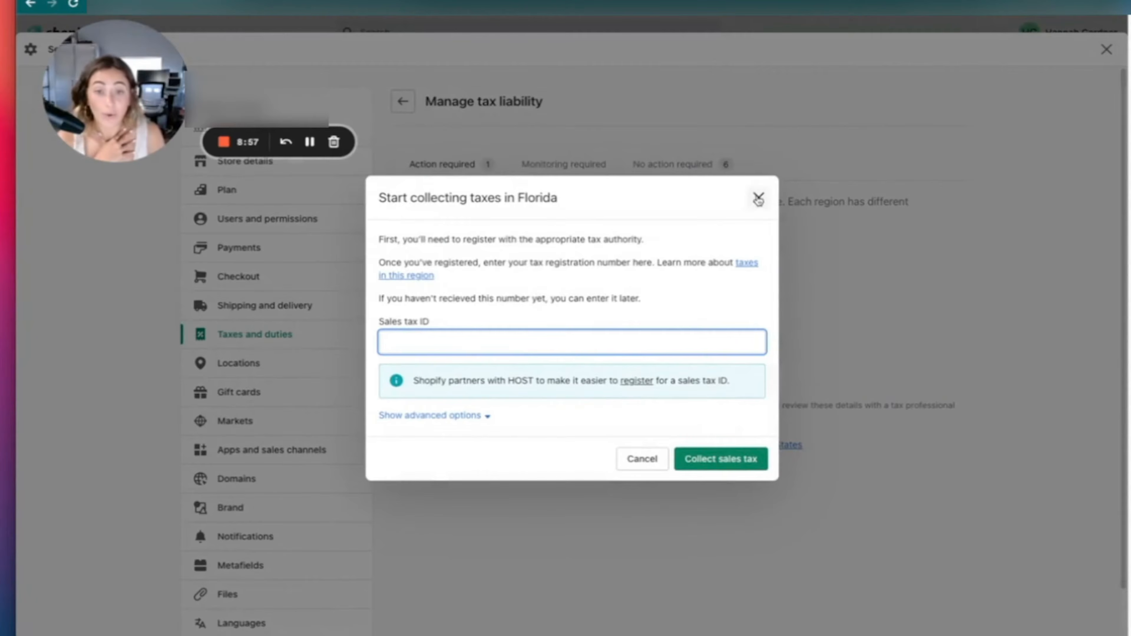
click(759, 198)
click(407, 101)
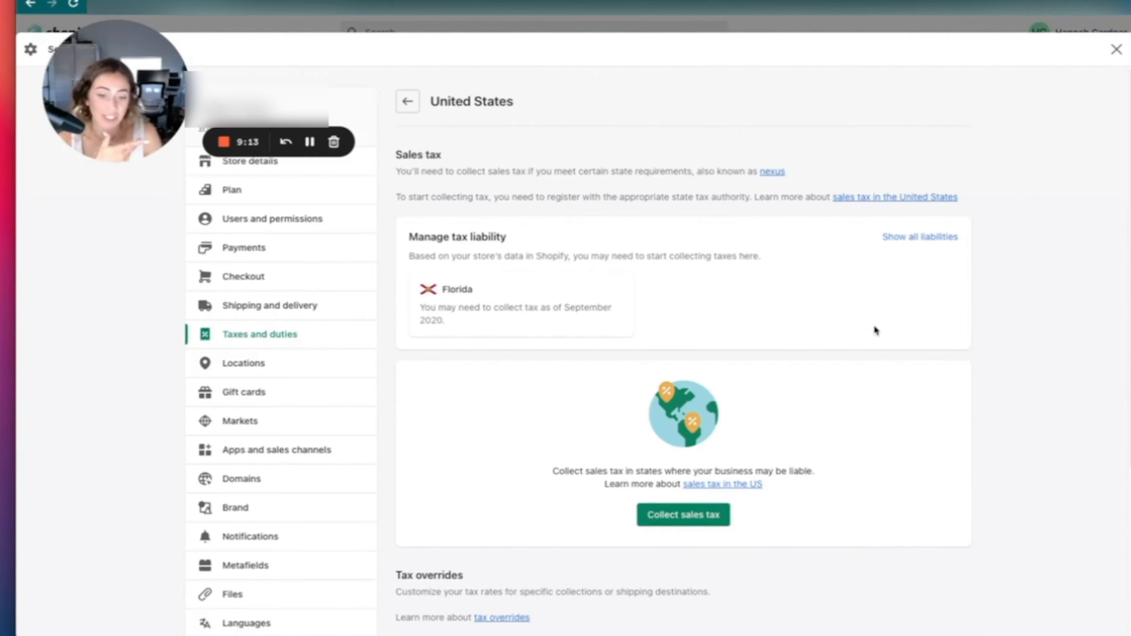
Step: Review the tax overrides, recheck Florida's sales tax registration form without submitting it, and compare the regions requiring action and no action
scroll(801, 435, down, 5)
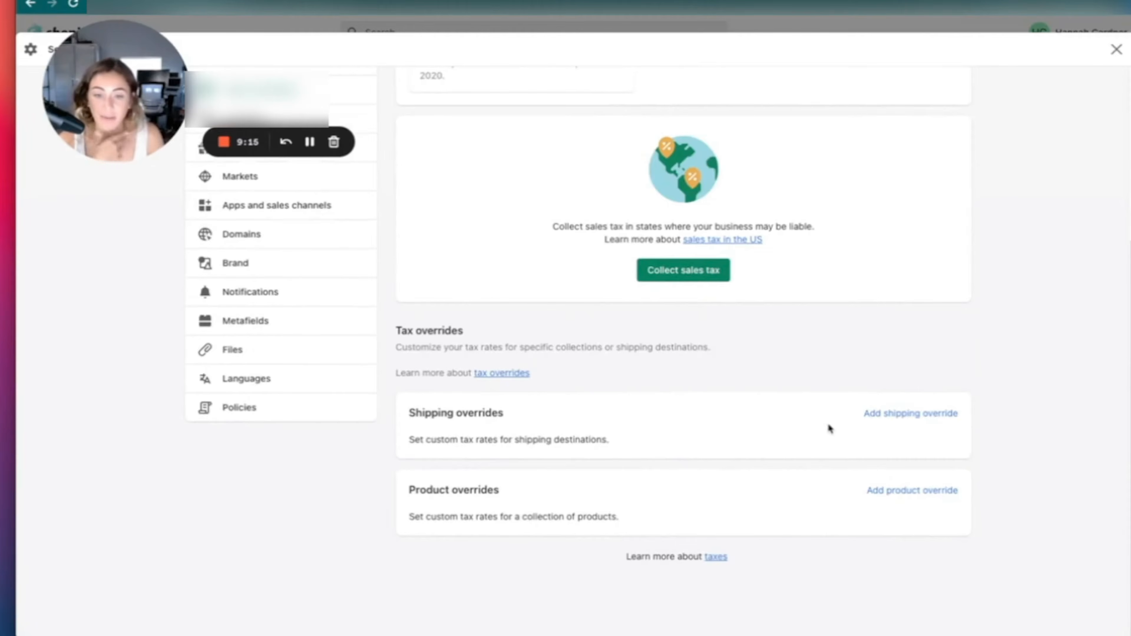
scroll(784, 354, up, 5)
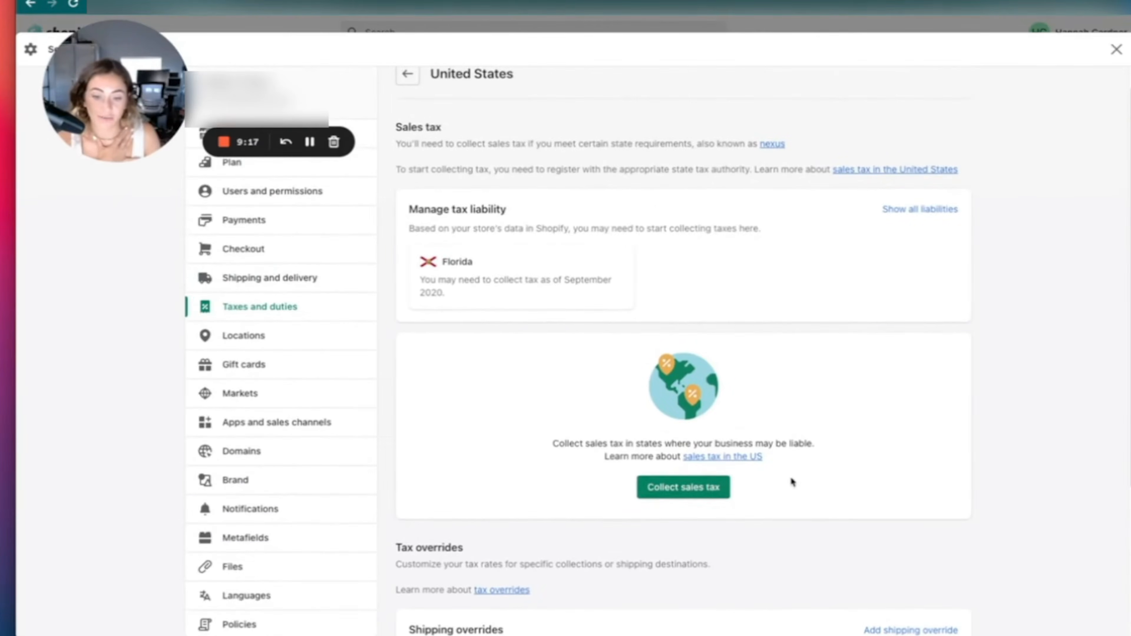
click(601, 292)
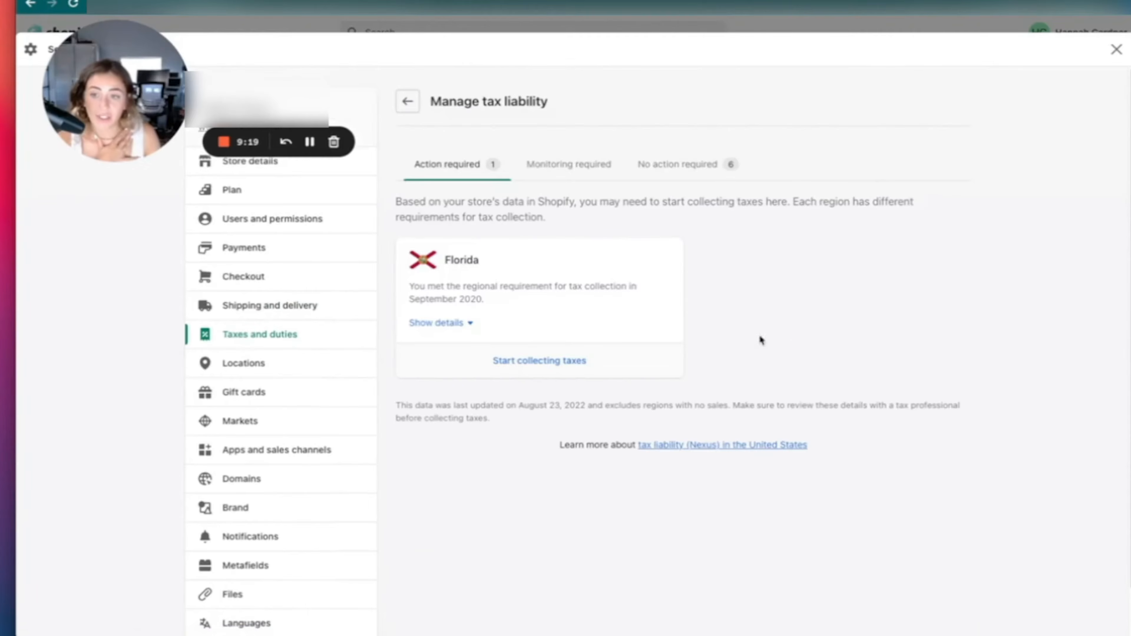
click(555, 362)
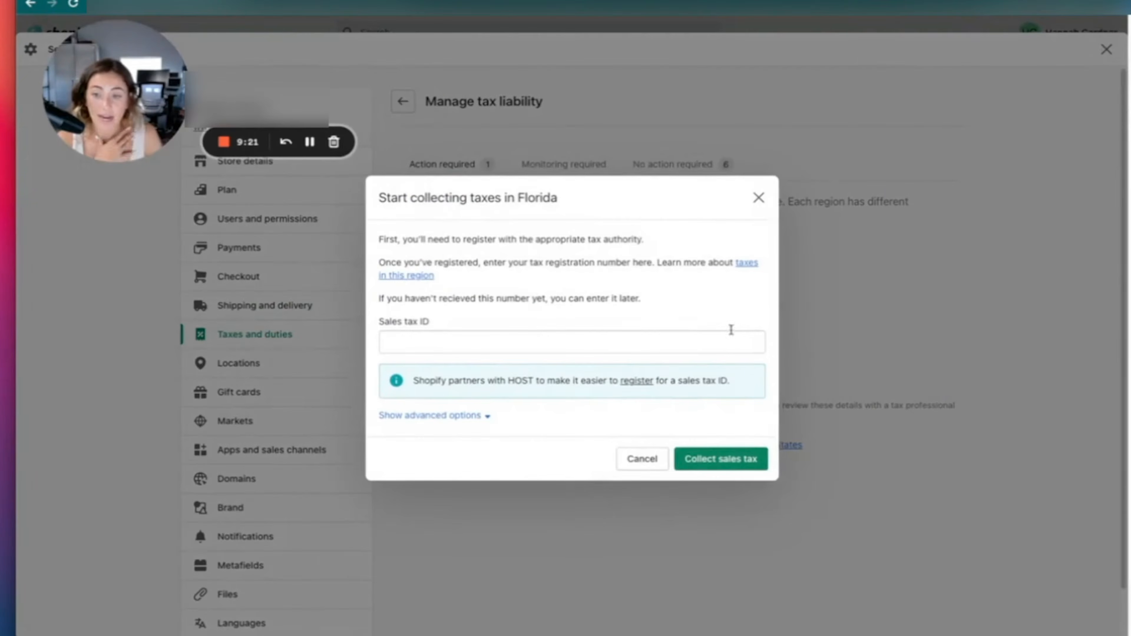
click(517, 343)
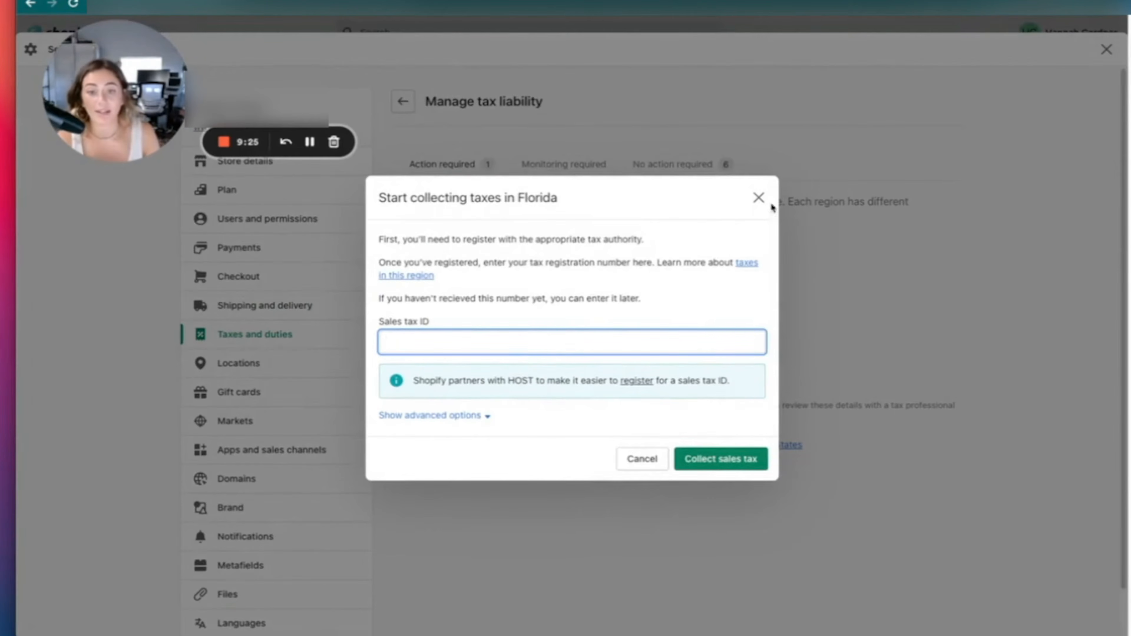
click(759, 198)
click(653, 166)
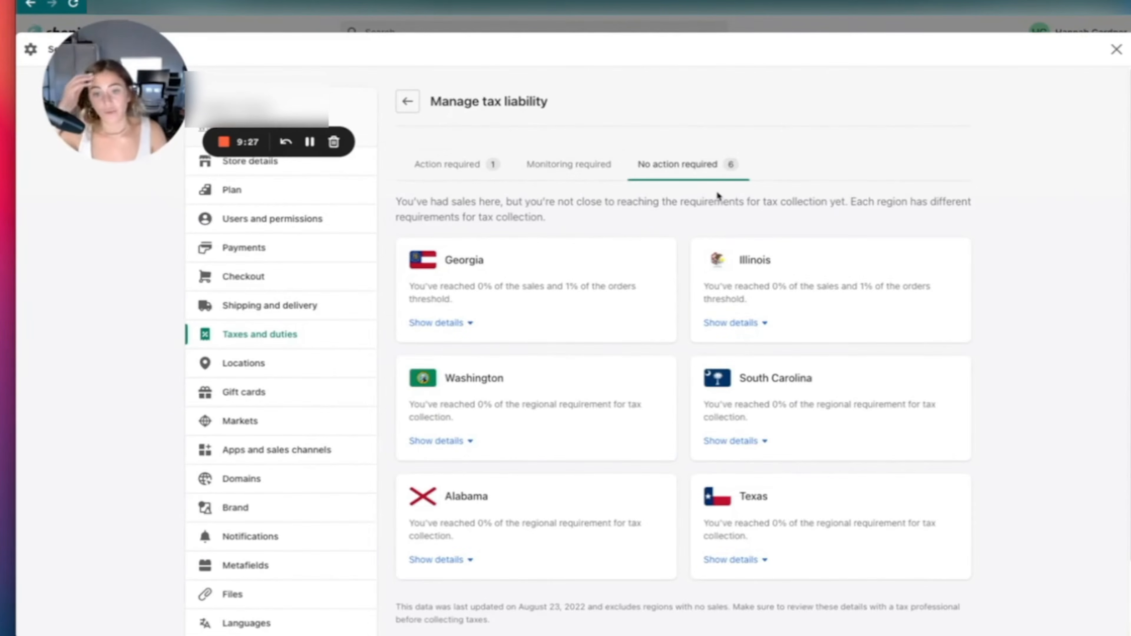
click(445, 166)
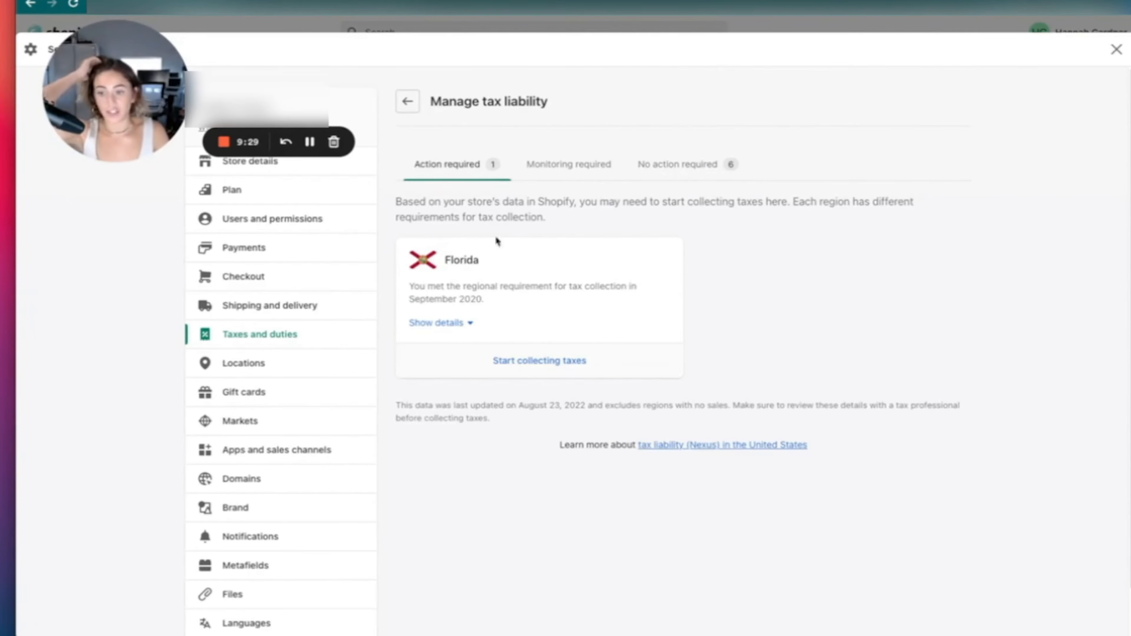
Step: Return to the Taxes and duties overview and review its regions, duties and import taxes, and tax calculation options
click(278, 338)
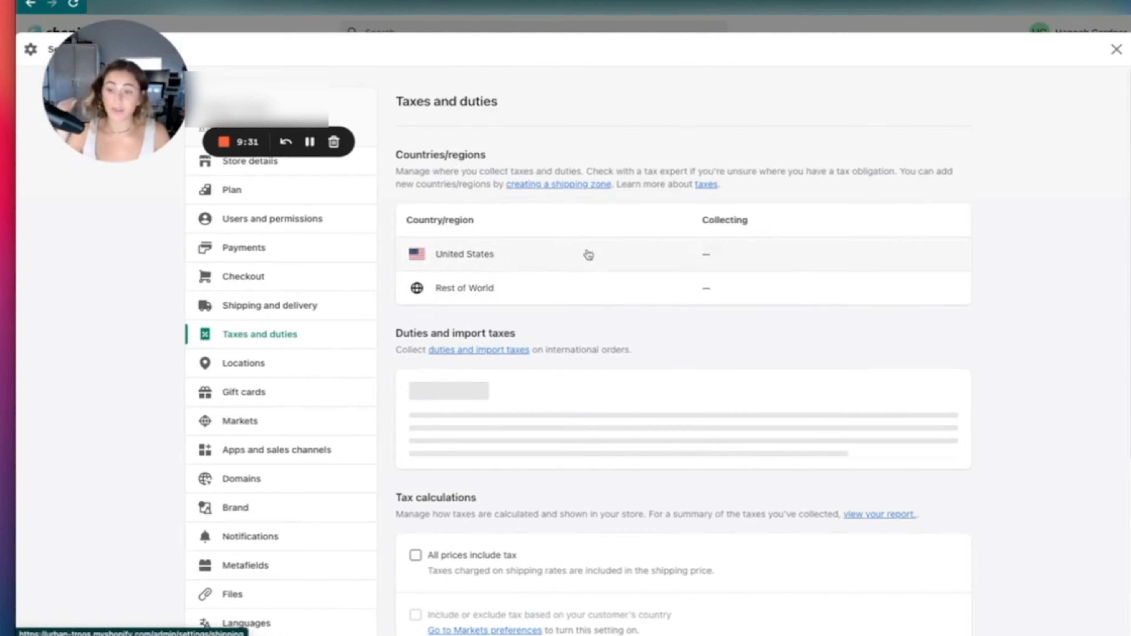
scroll(817, 468, down, 5)
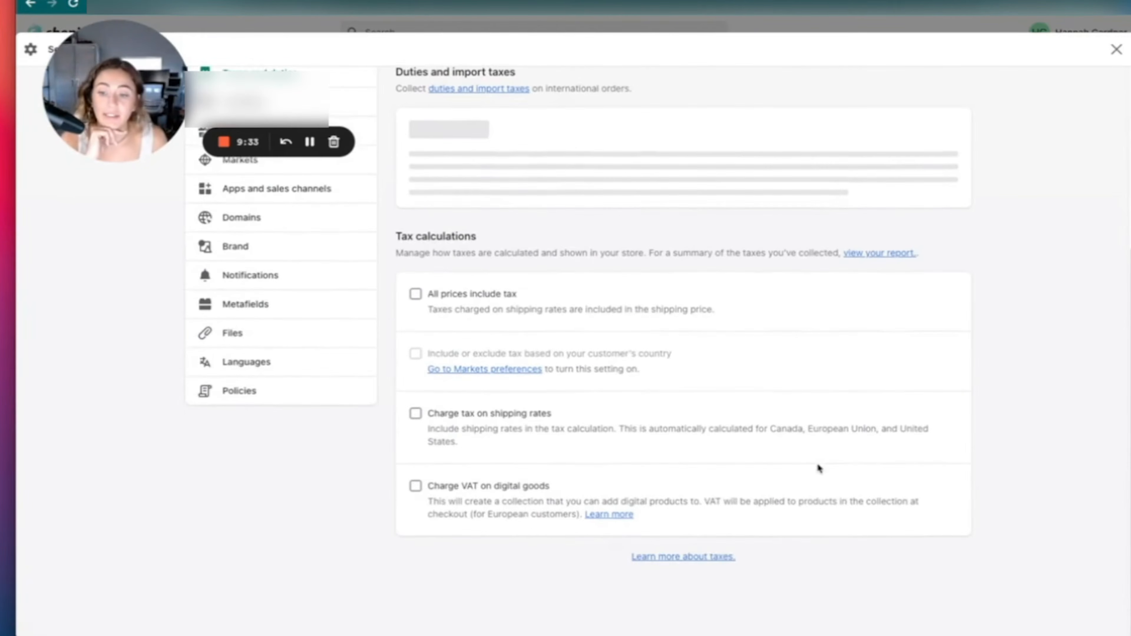
scroll(819, 466, up, 5)
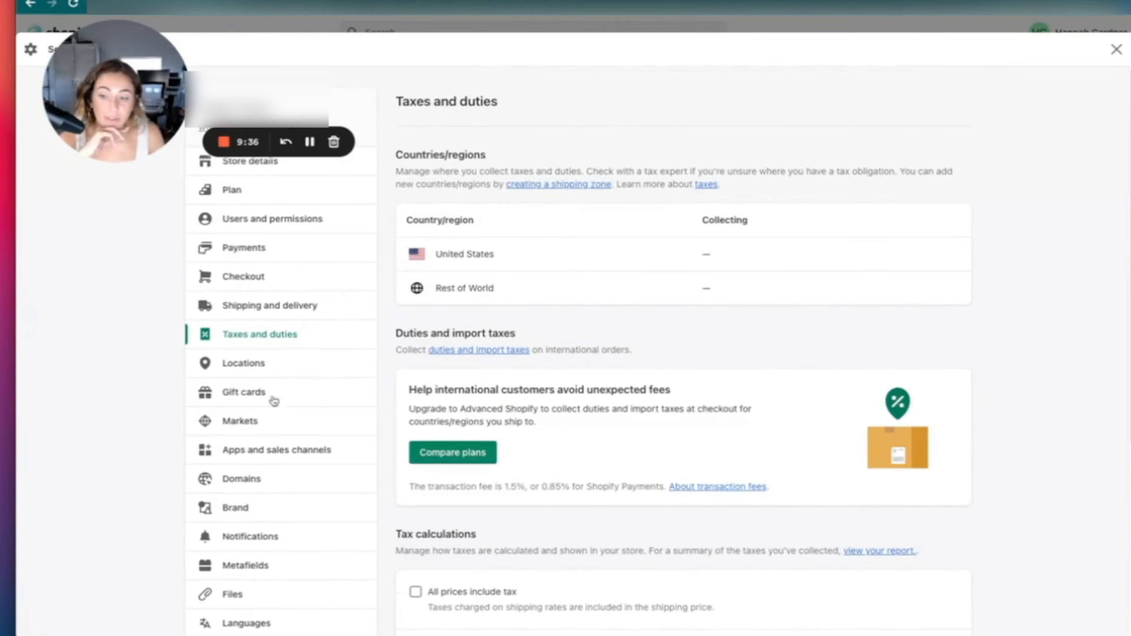
Step: Open the Domains settings and inspect the forms for buying a new domain and connecting an existing domain
click(298, 481)
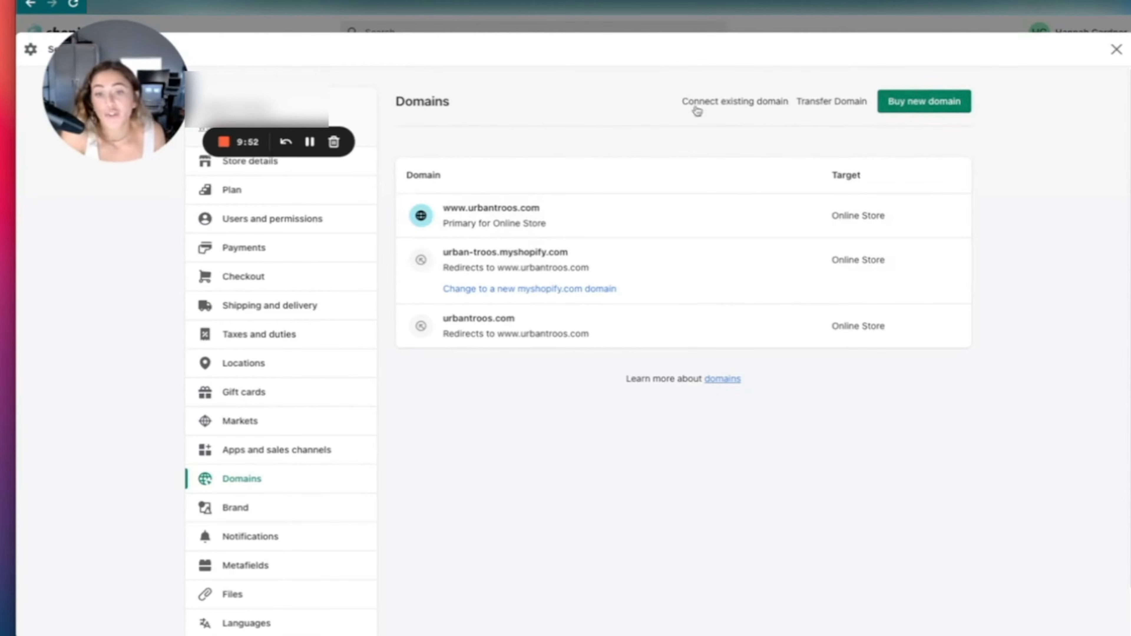
click(943, 102)
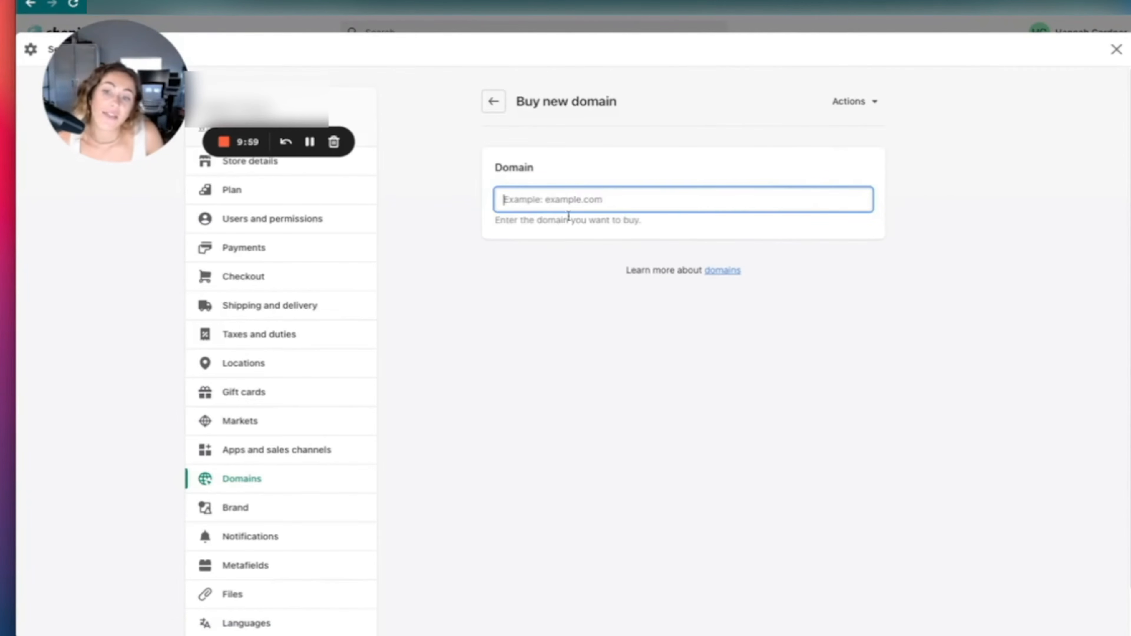
click(492, 102)
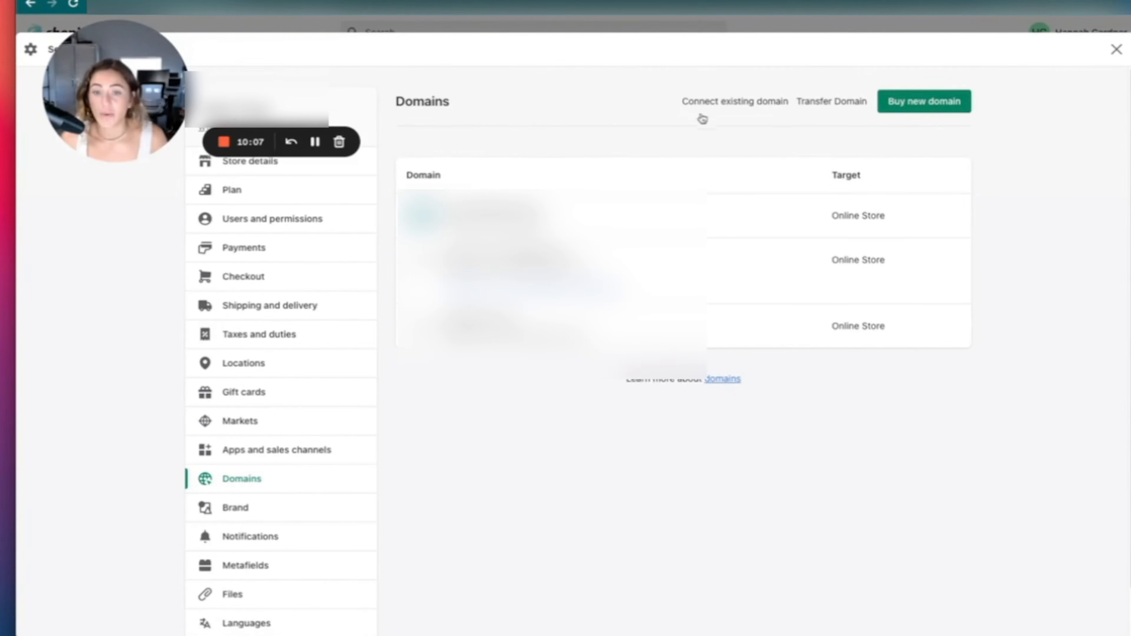
click(728, 103)
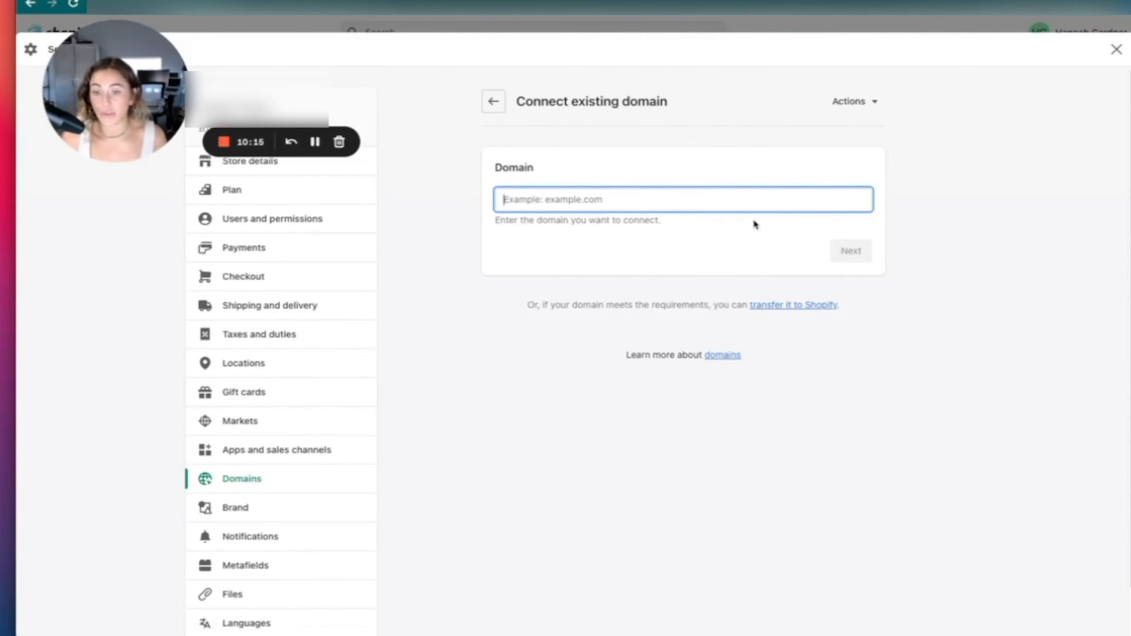
scroll(707, 246, down, 1)
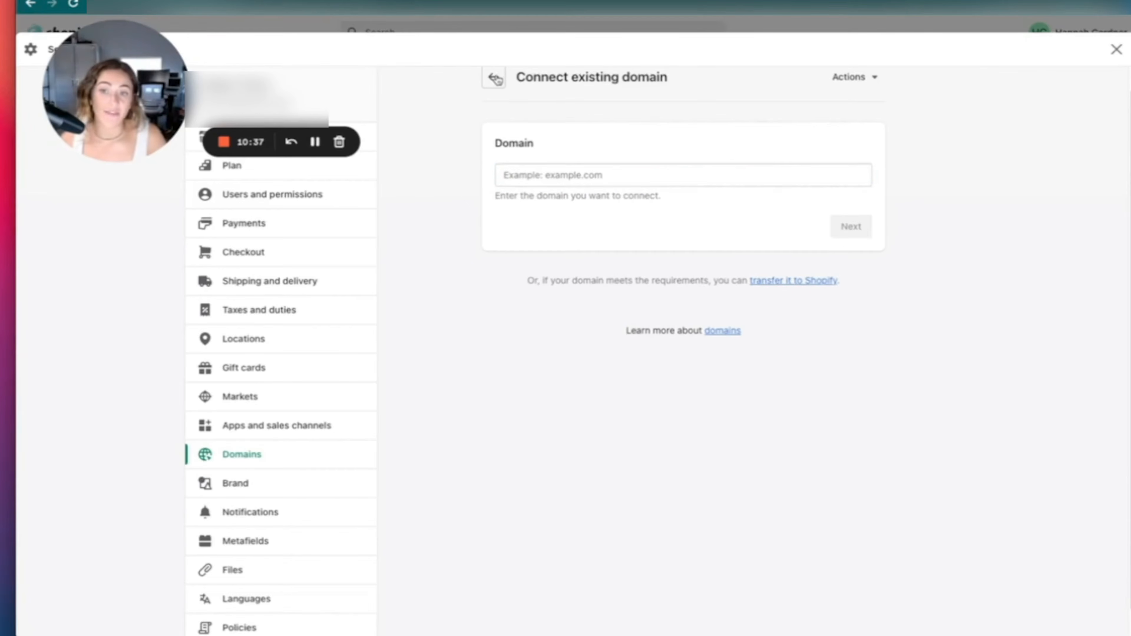
click(493, 77)
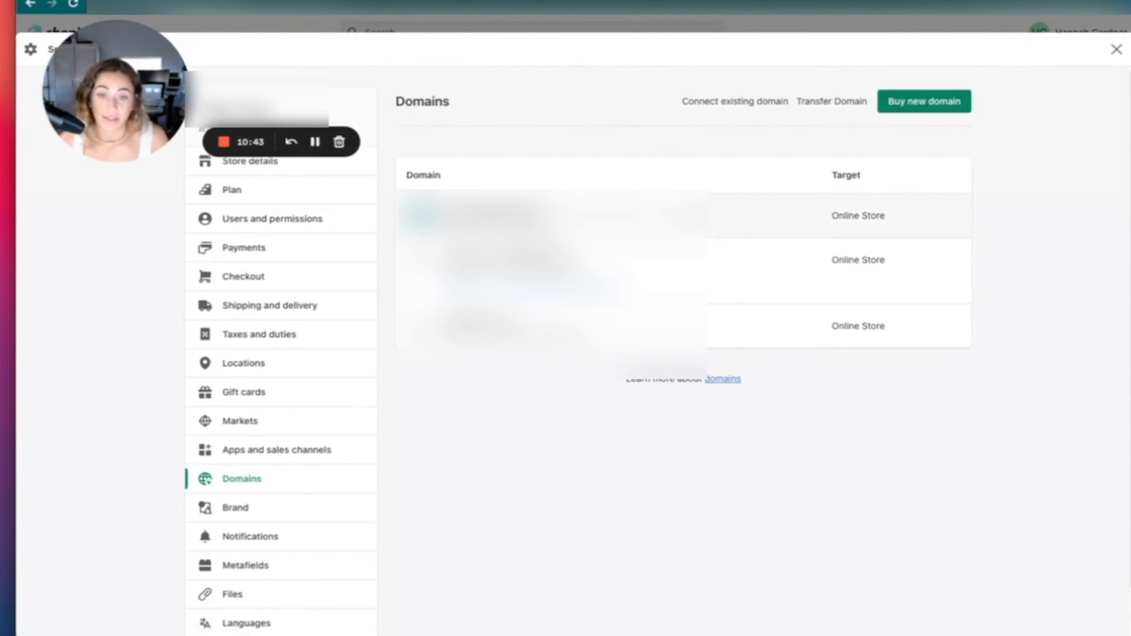
click(752, 106)
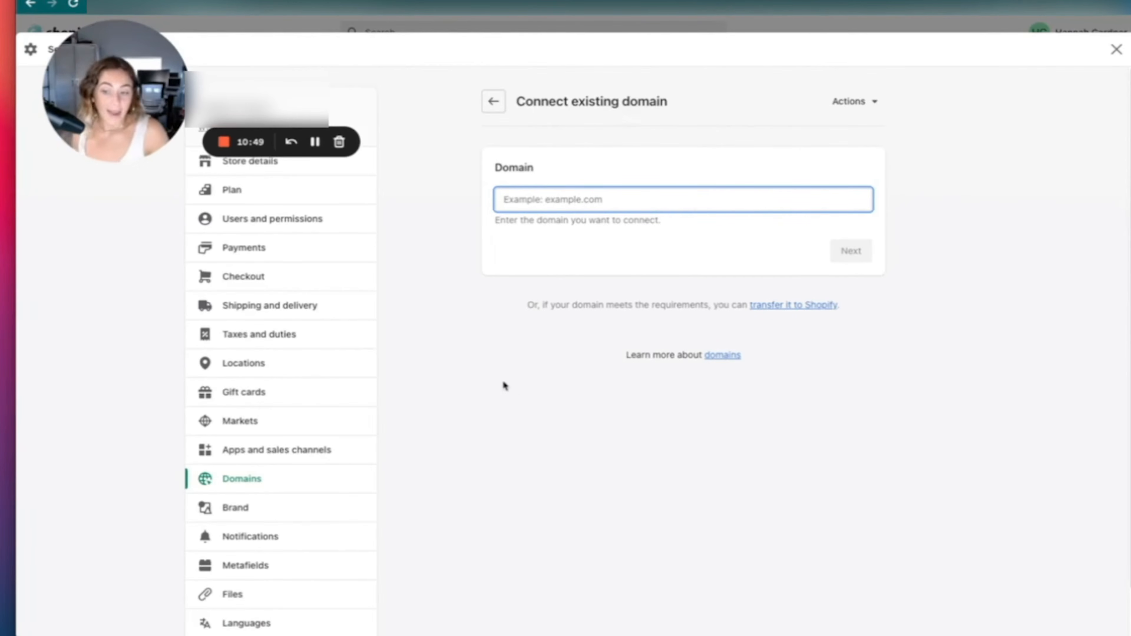
Step: Open the store's Policies settings and review the refund, privacy, terms of service, shipping and contact information sections
scroll(338, 375, down, 2)
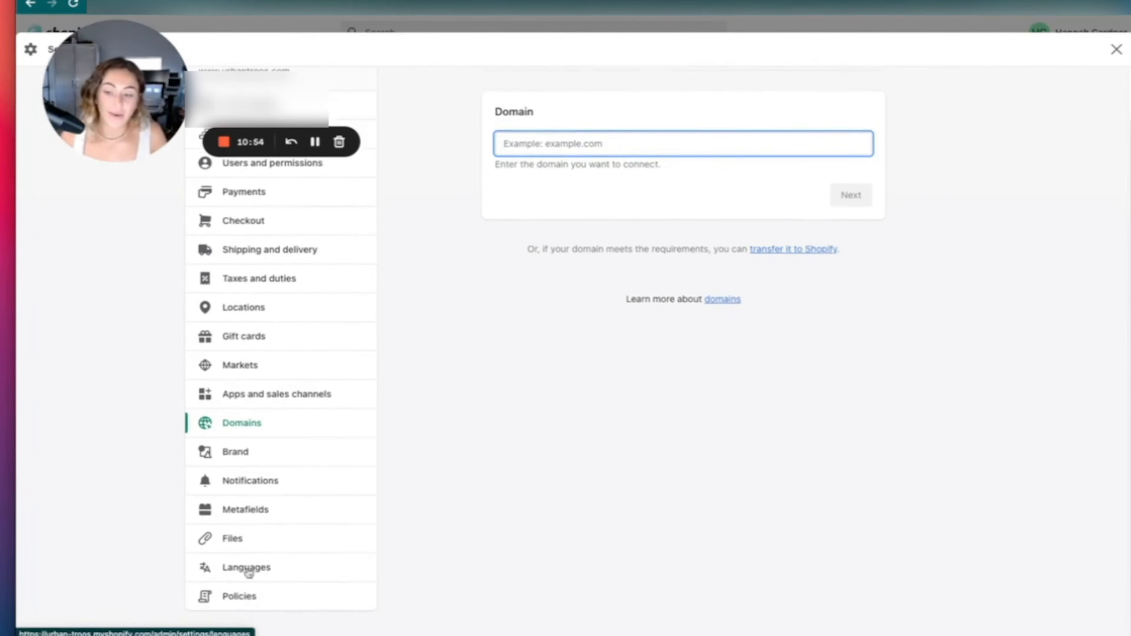
click(250, 597)
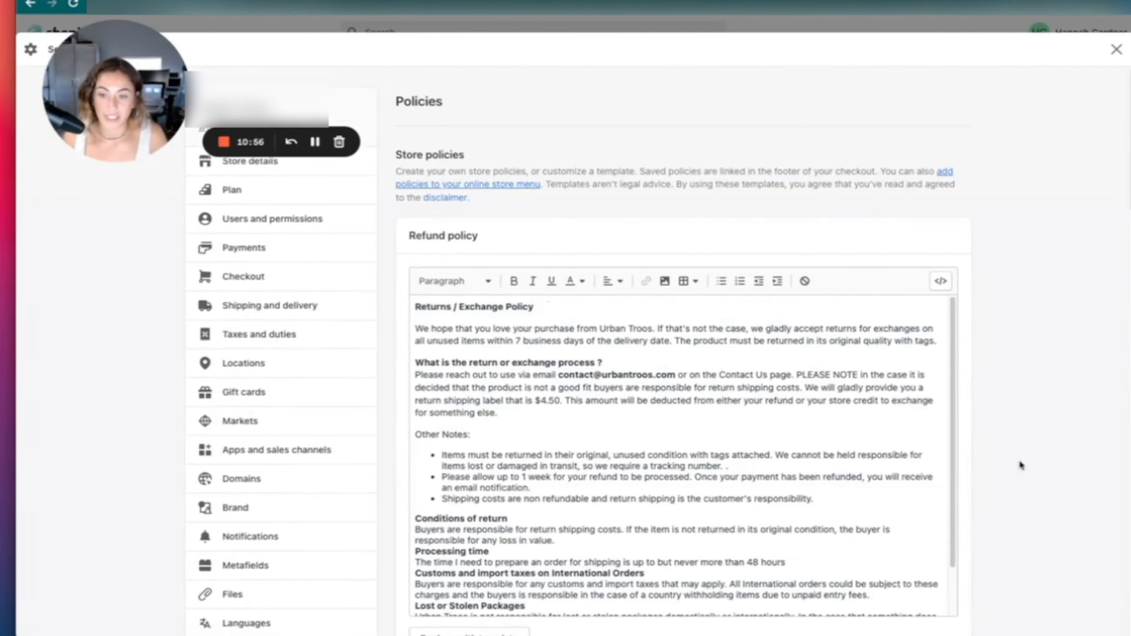
scroll(980, 441, down, 3)
scroll(559, 314, down, 15)
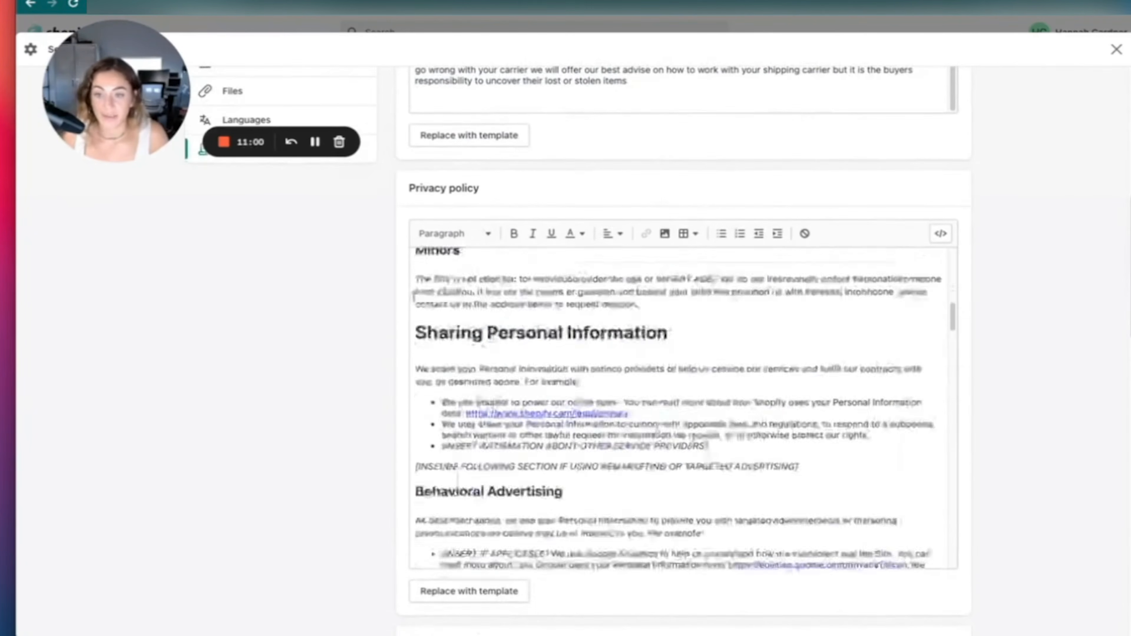
scroll(443, 256, down, 15)
scroll(443, 256, up, 10)
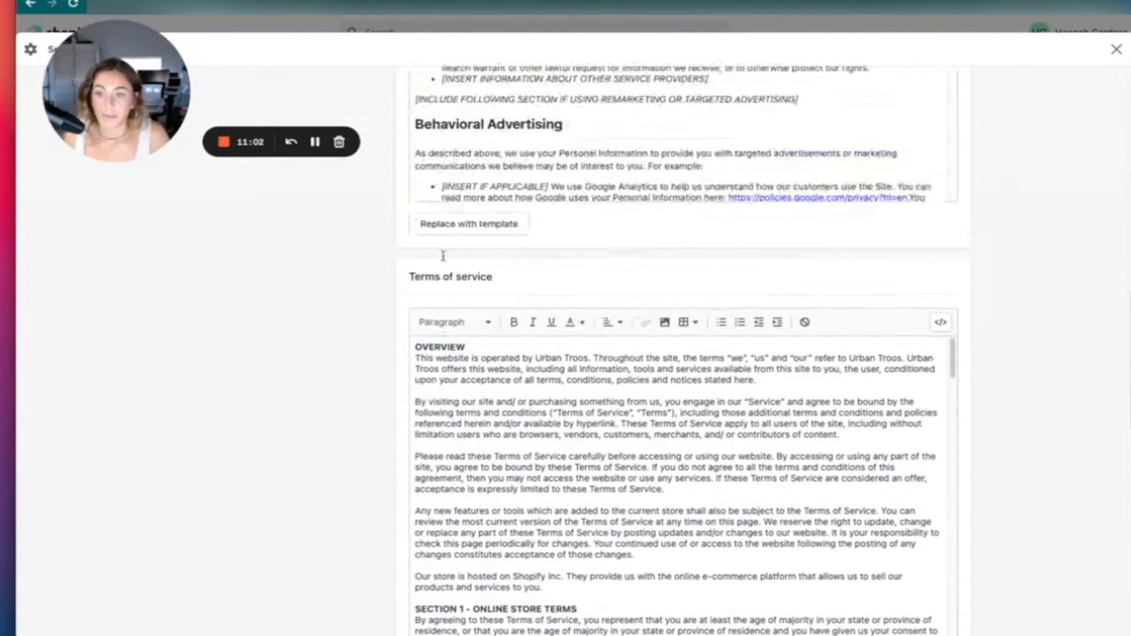
scroll(452, 295, down, 10)
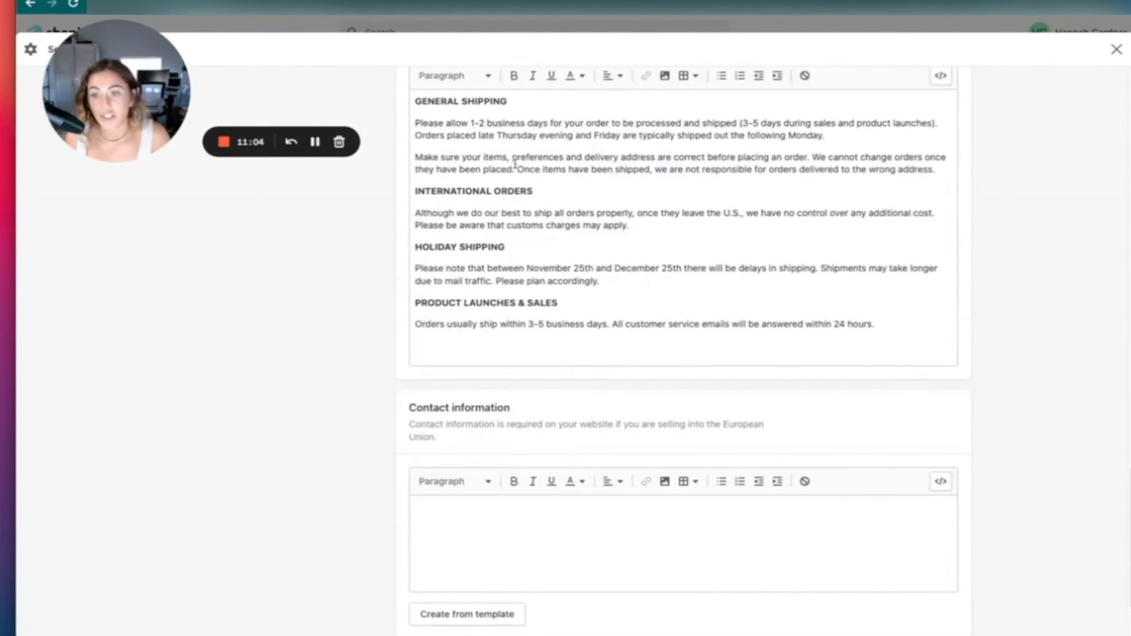
scroll(516, 166, up, 3)
scroll(536, 393, down, 1)
scroll(539, 186, up, 12)
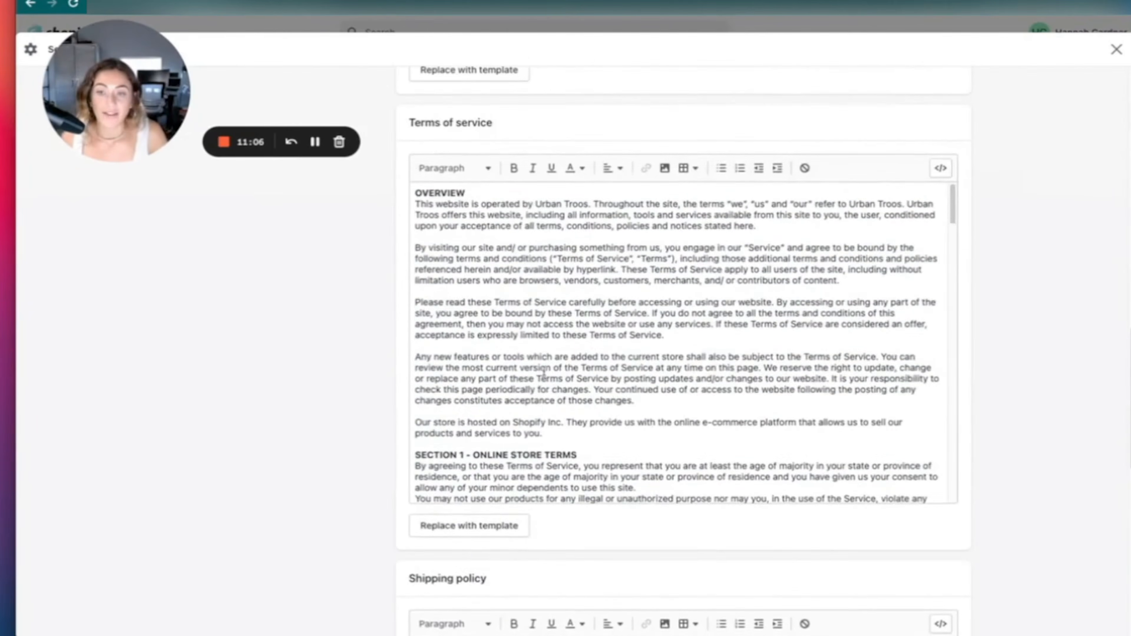
scroll(608, 290, up, 20)
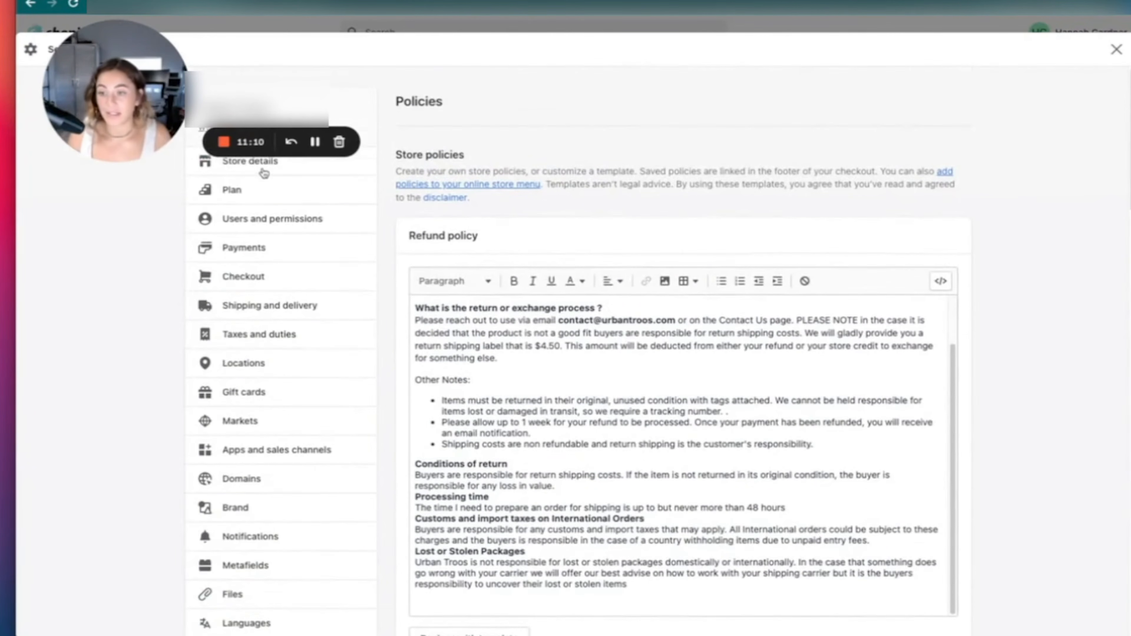
Step: Review the Checkout settings for customer accounts, contact method and customer information, and close the store settings
click(293, 275)
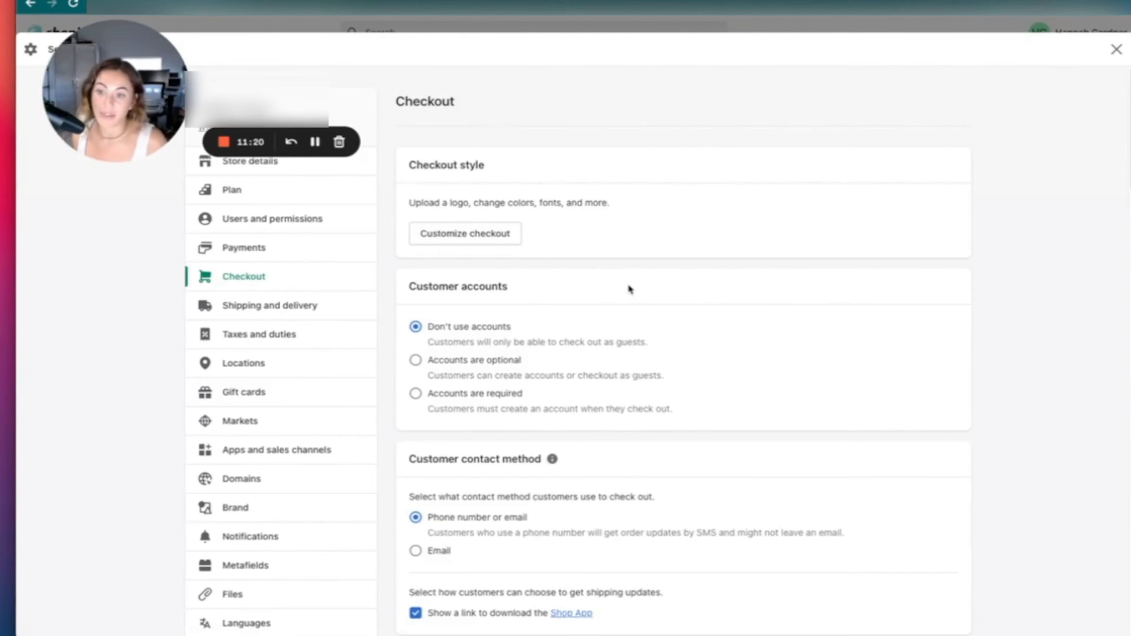
scroll(156, 538, down, 7)
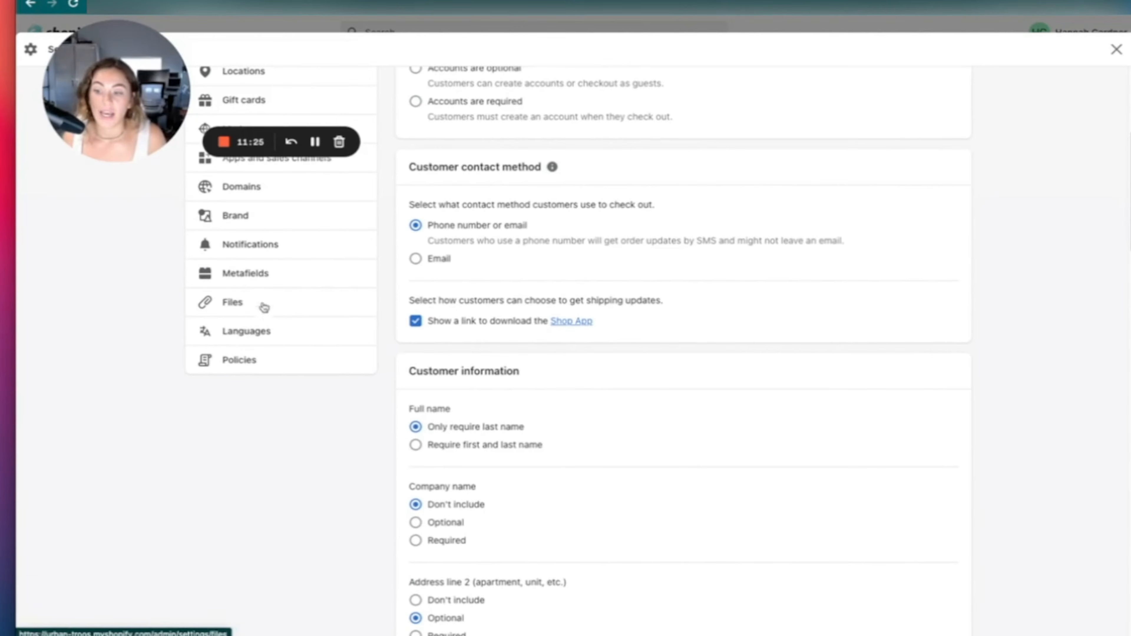
drag(117, 111, 114, 269)
click(1117, 49)
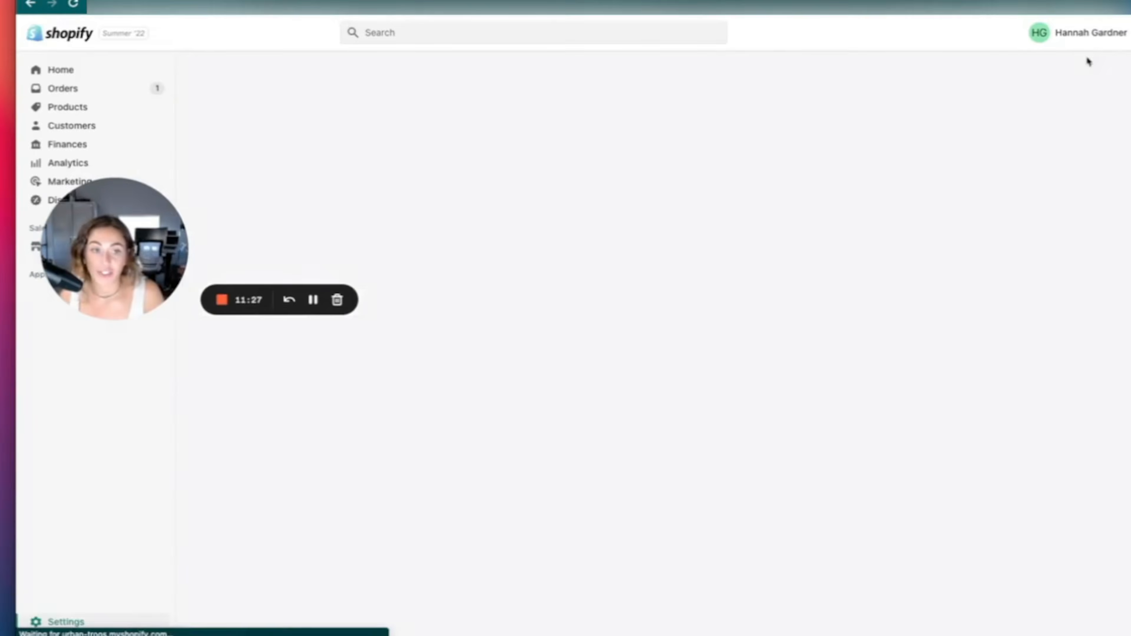
Step: Open the Footer menu from the online store's navigation menus and examine its policy page links
click(65, 302)
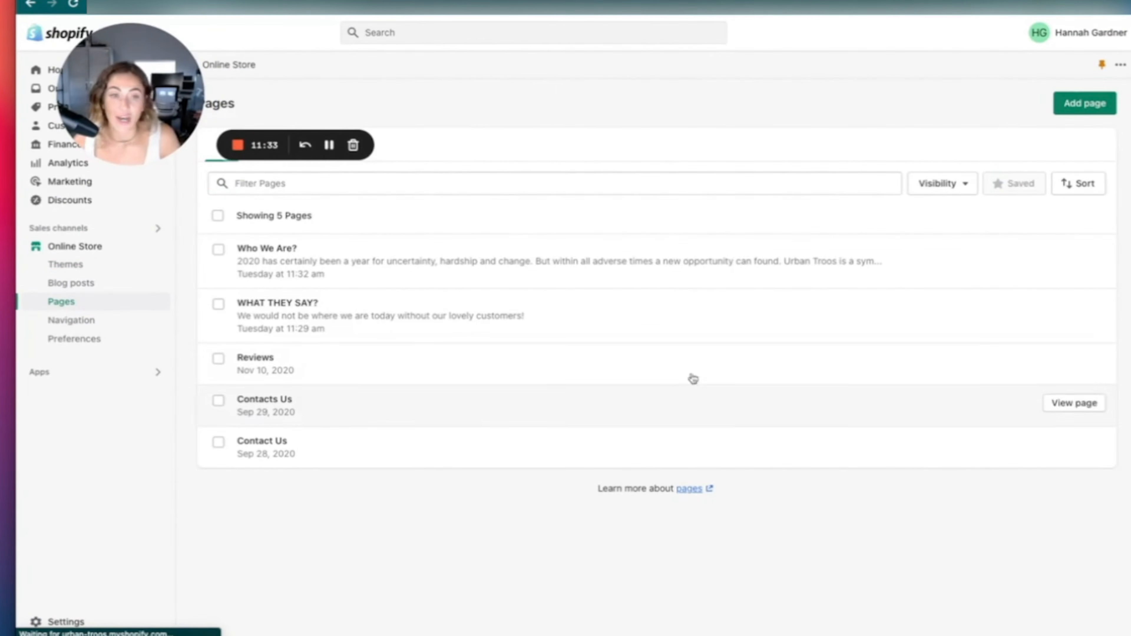
click(103, 320)
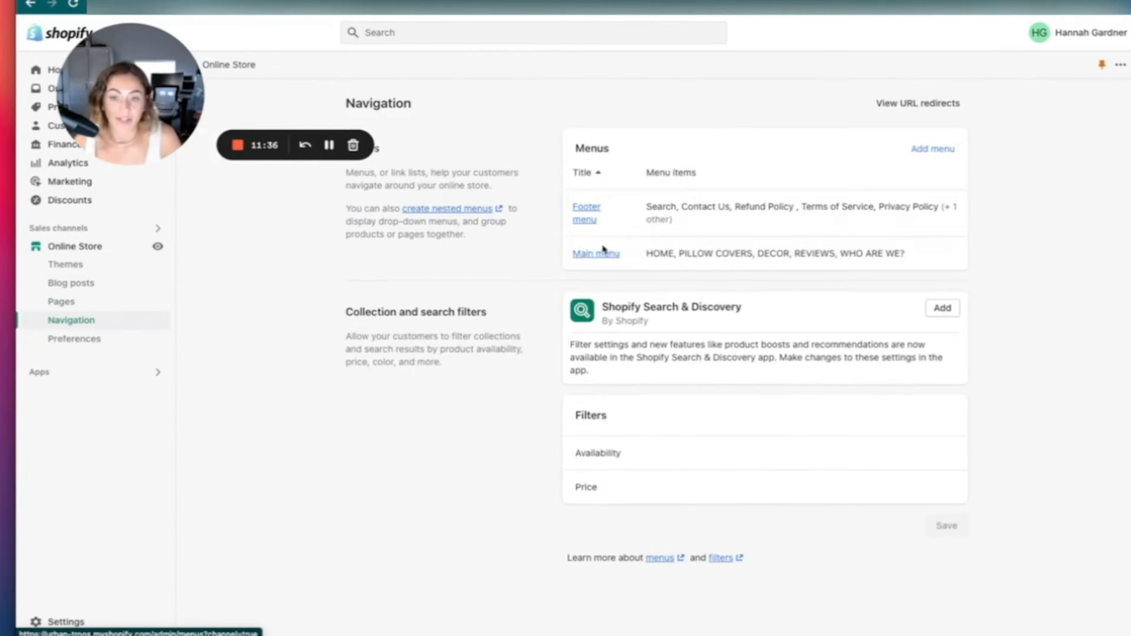
click(609, 215)
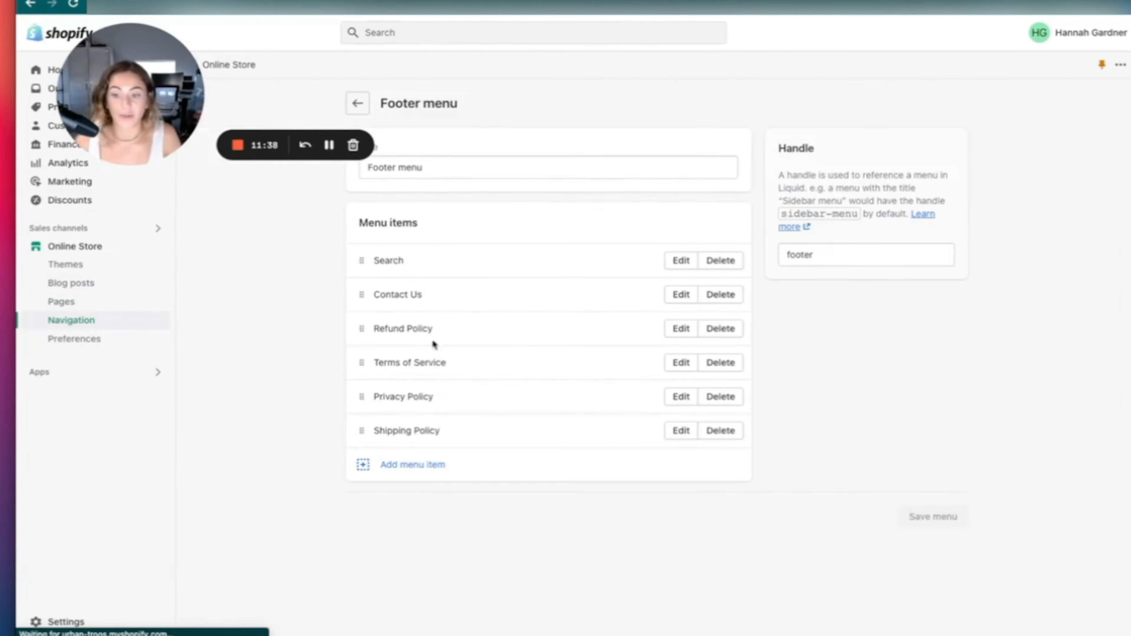